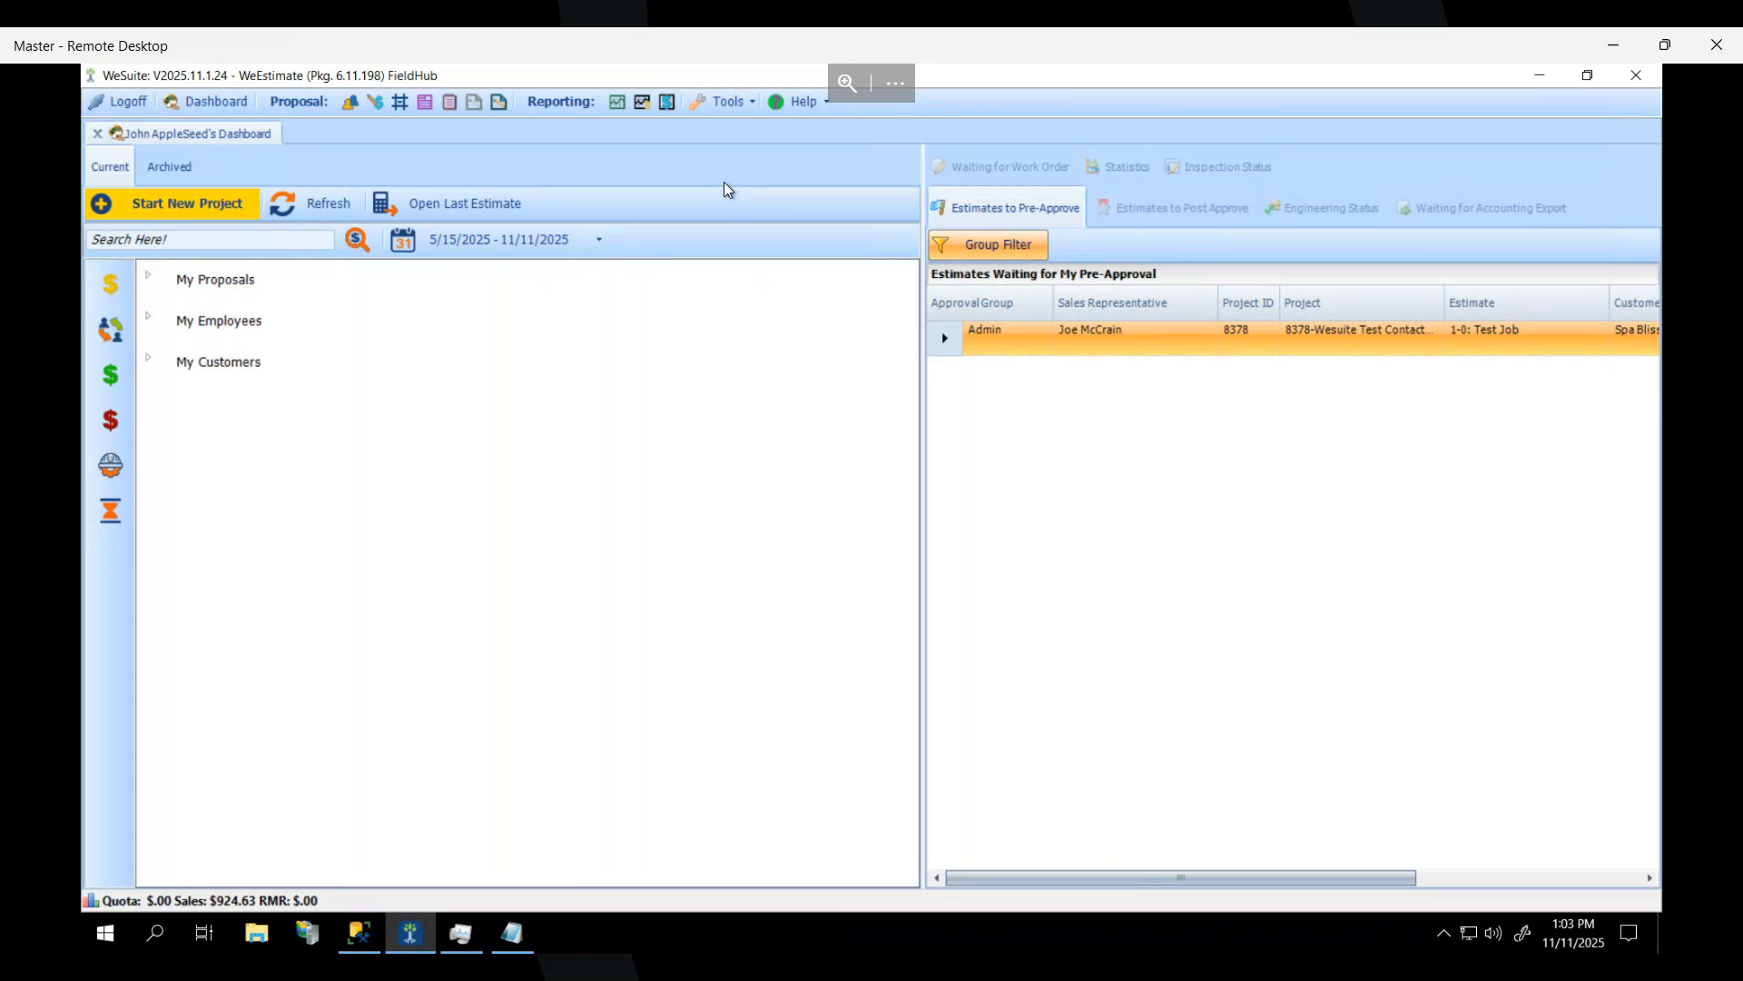
# Open the commission system setup.
pyautogui.click(728, 102)
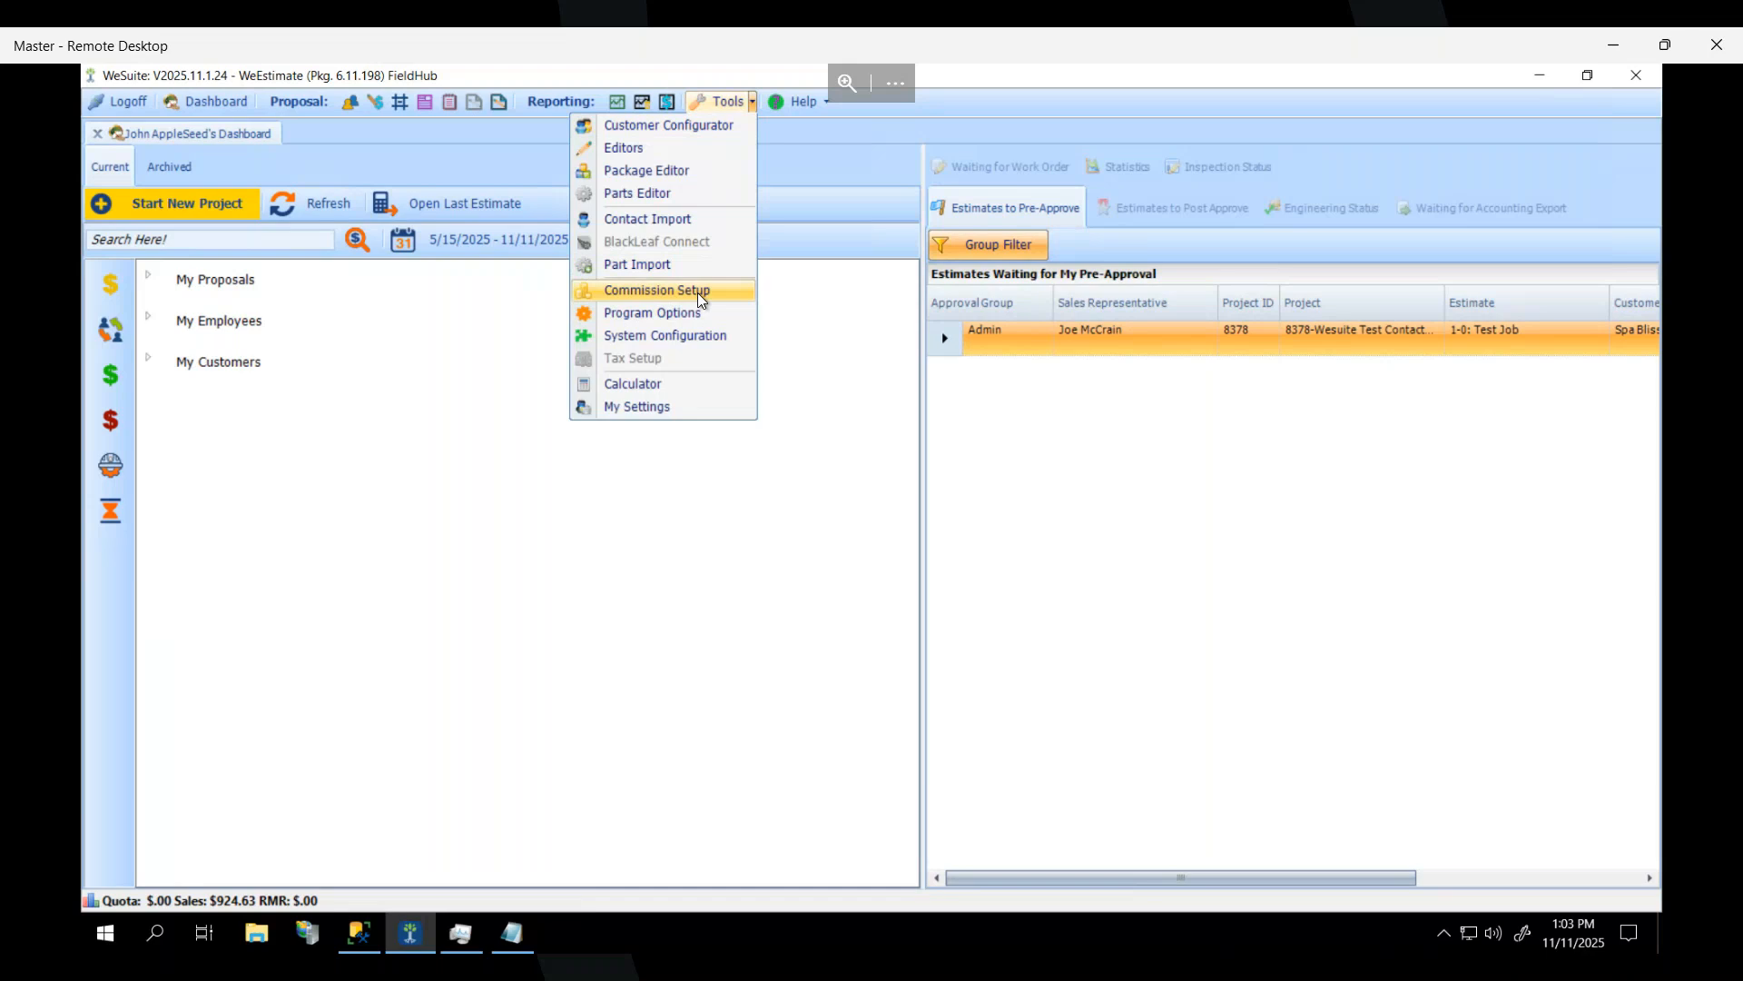
pyautogui.click(650, 292)
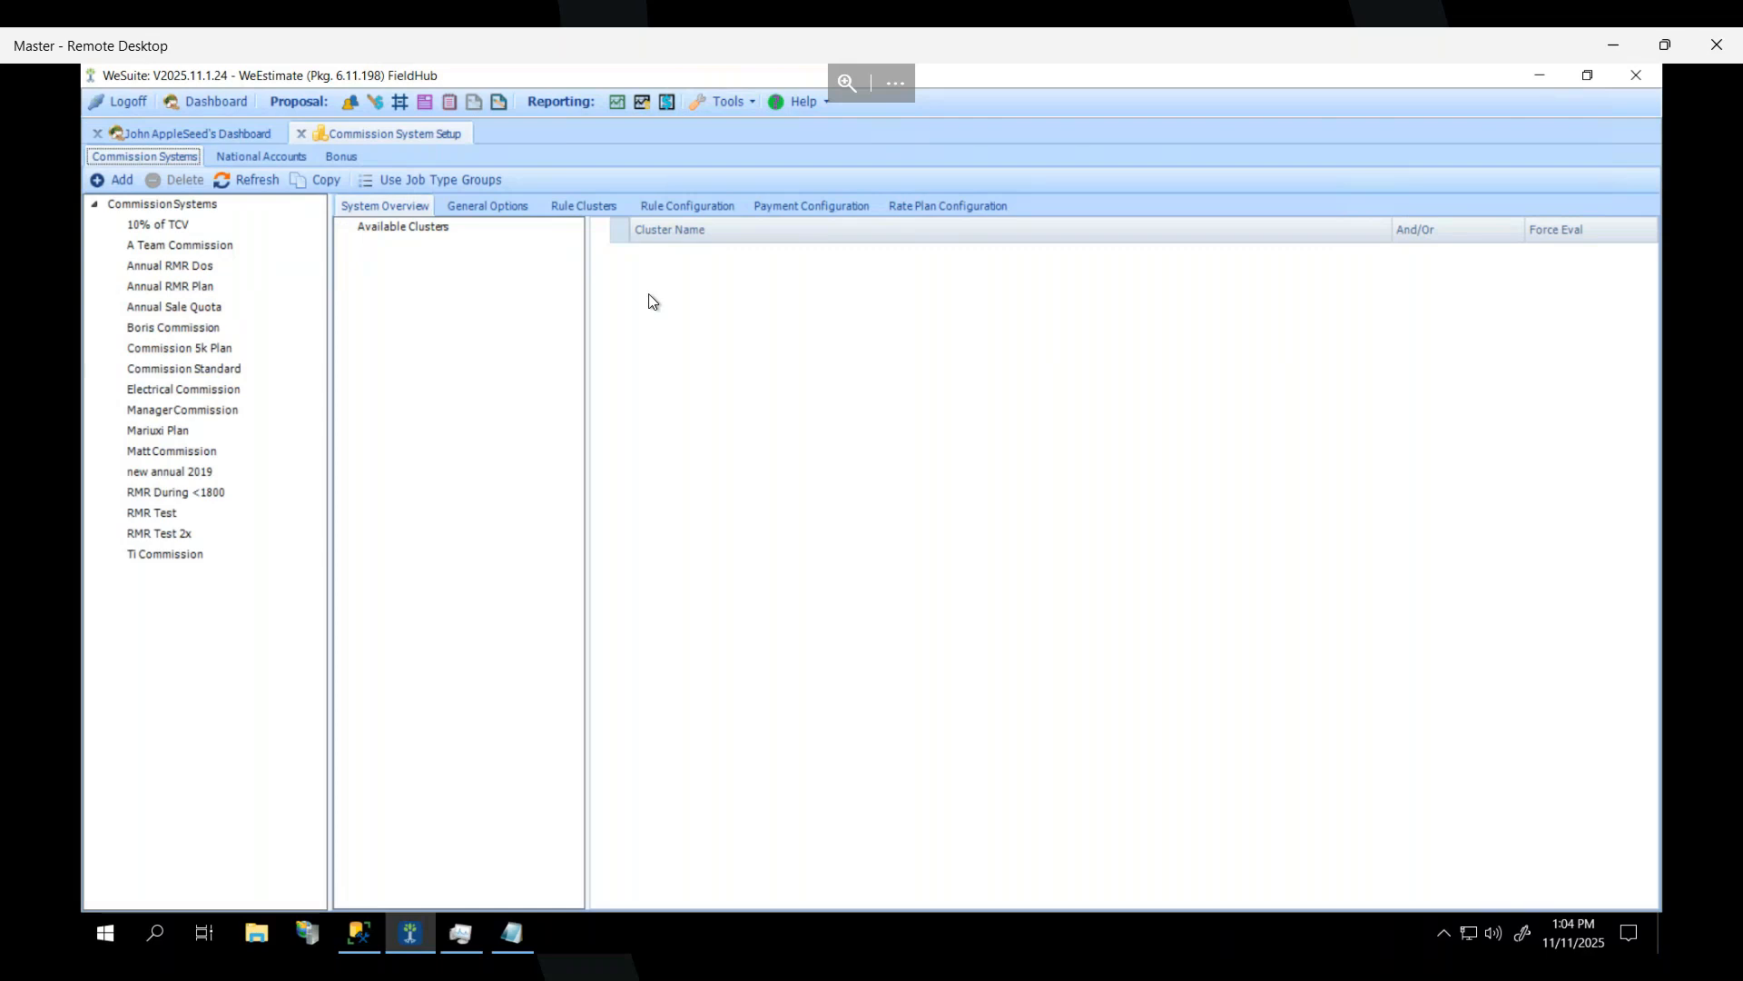
# Switch to Notepad and review the commission notes, highlighting the line "if GP >= 35 then pay 3% of Total Sell".
pyautogui.click(511, 934)
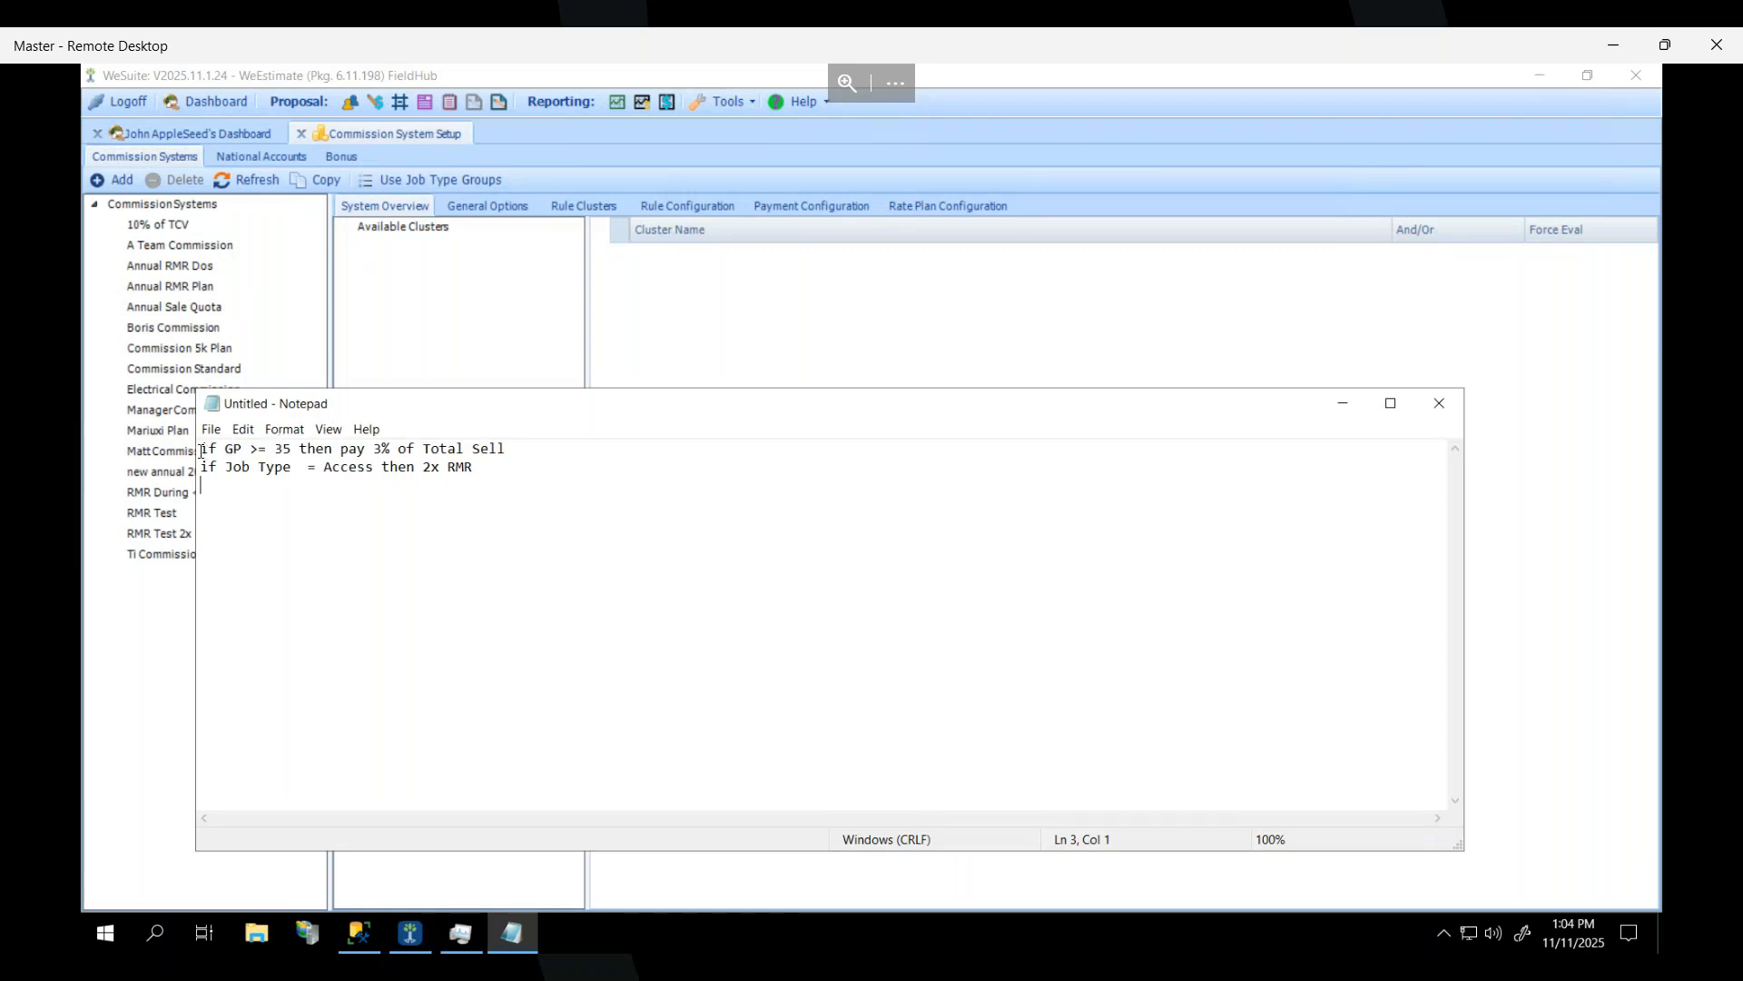
pyautogui.moveTo(201, 450); pyautogui.dragTo(243, 450)
pyautogui.click(473, 467)
pyautogui.moveTo(230, 449); pyautogui.dragTo(268, 450)
pyautogui.moveTo(201, 448); pyautogui.dragTo(509, 448)
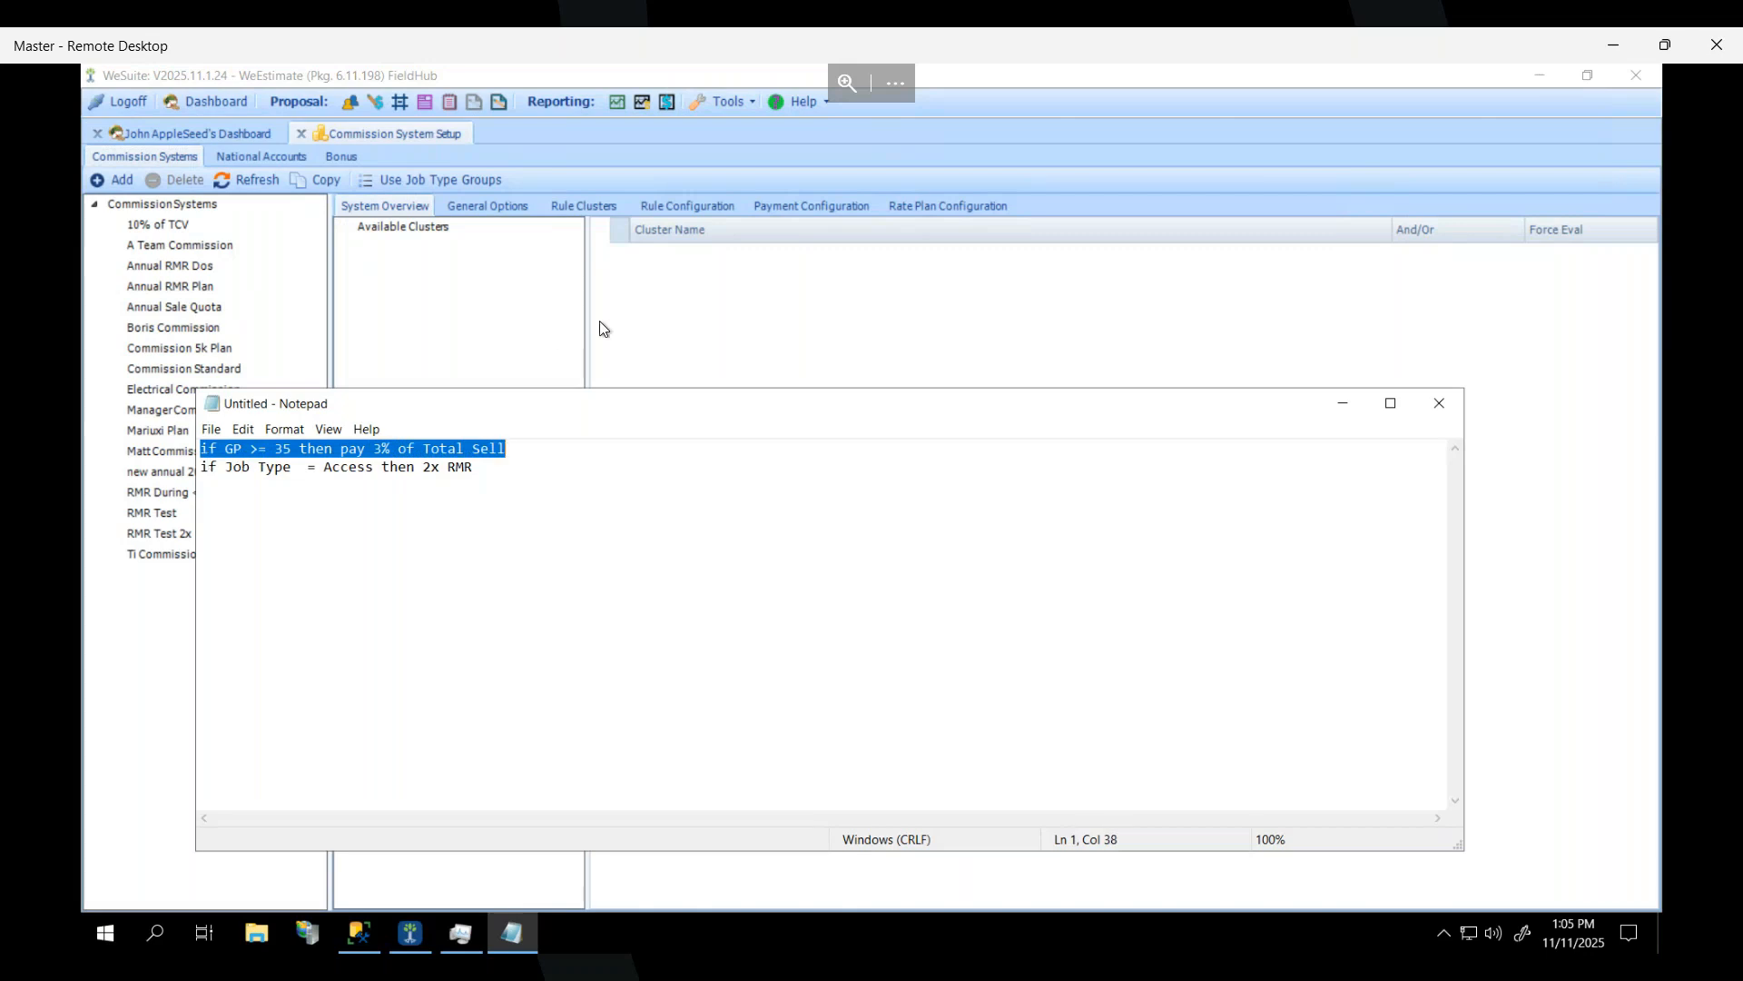
# Return to WeSuite and compare the rule configuration and payment configuration pages of the commission setup.
pyautogui.click(680, 205)
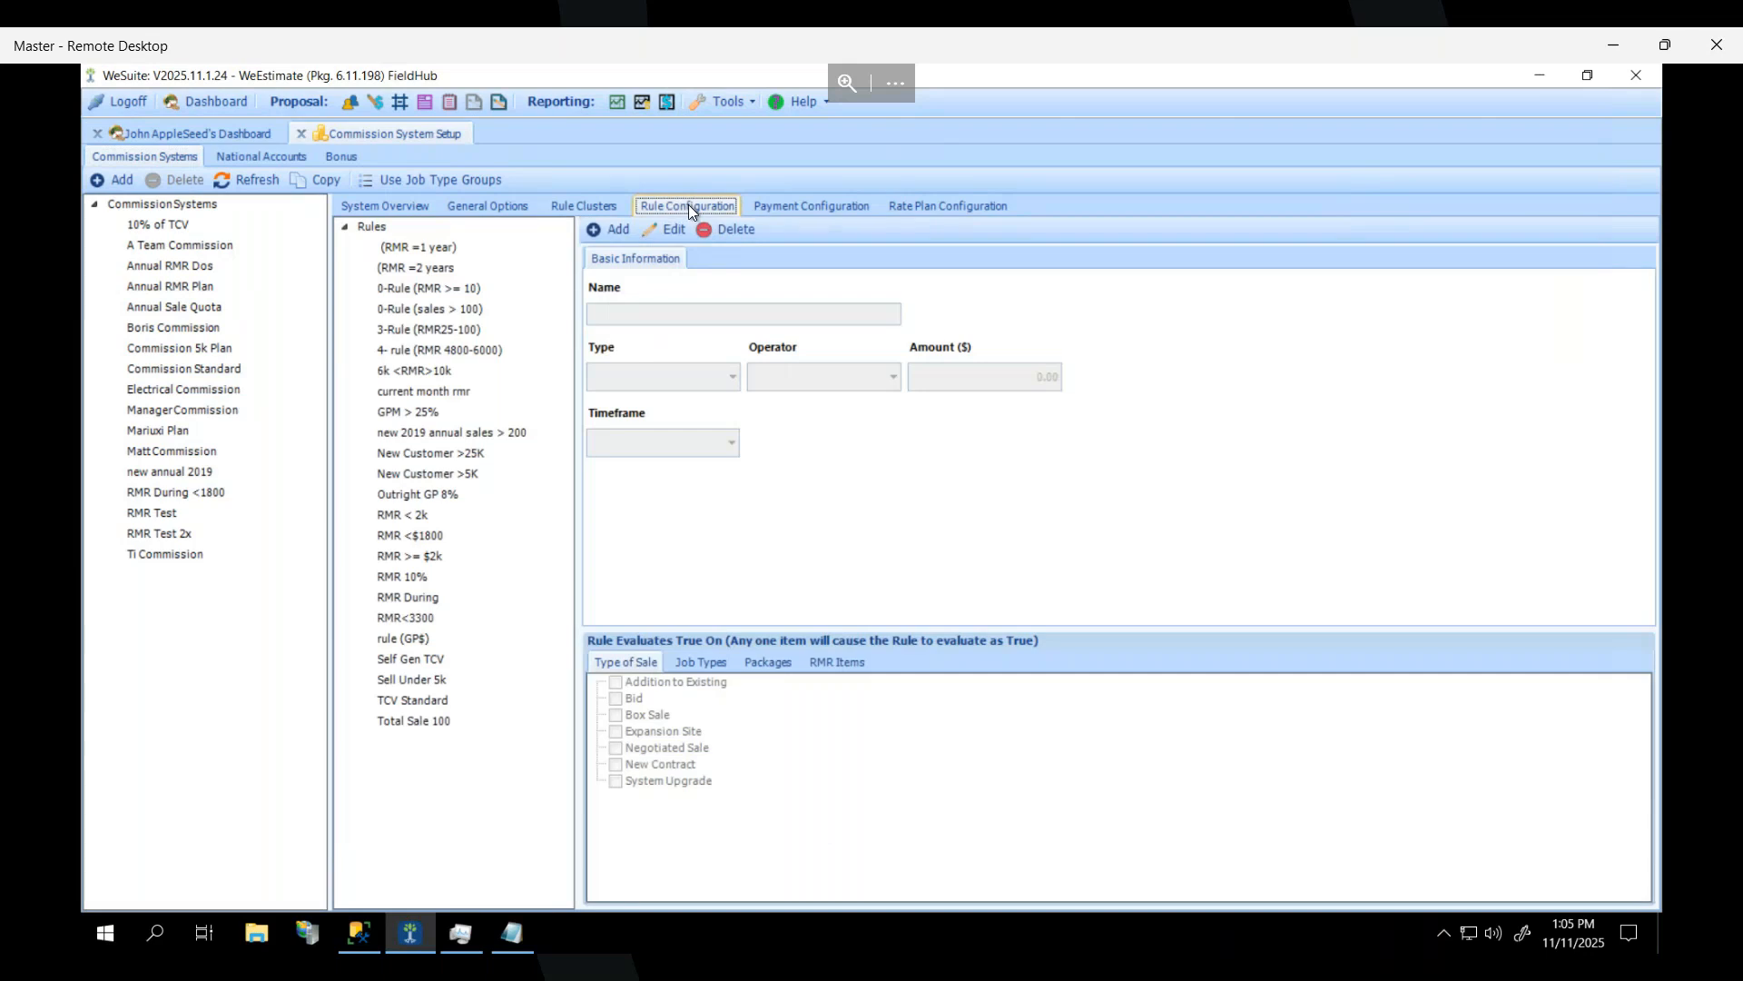
pyautogui.click(768, 211)
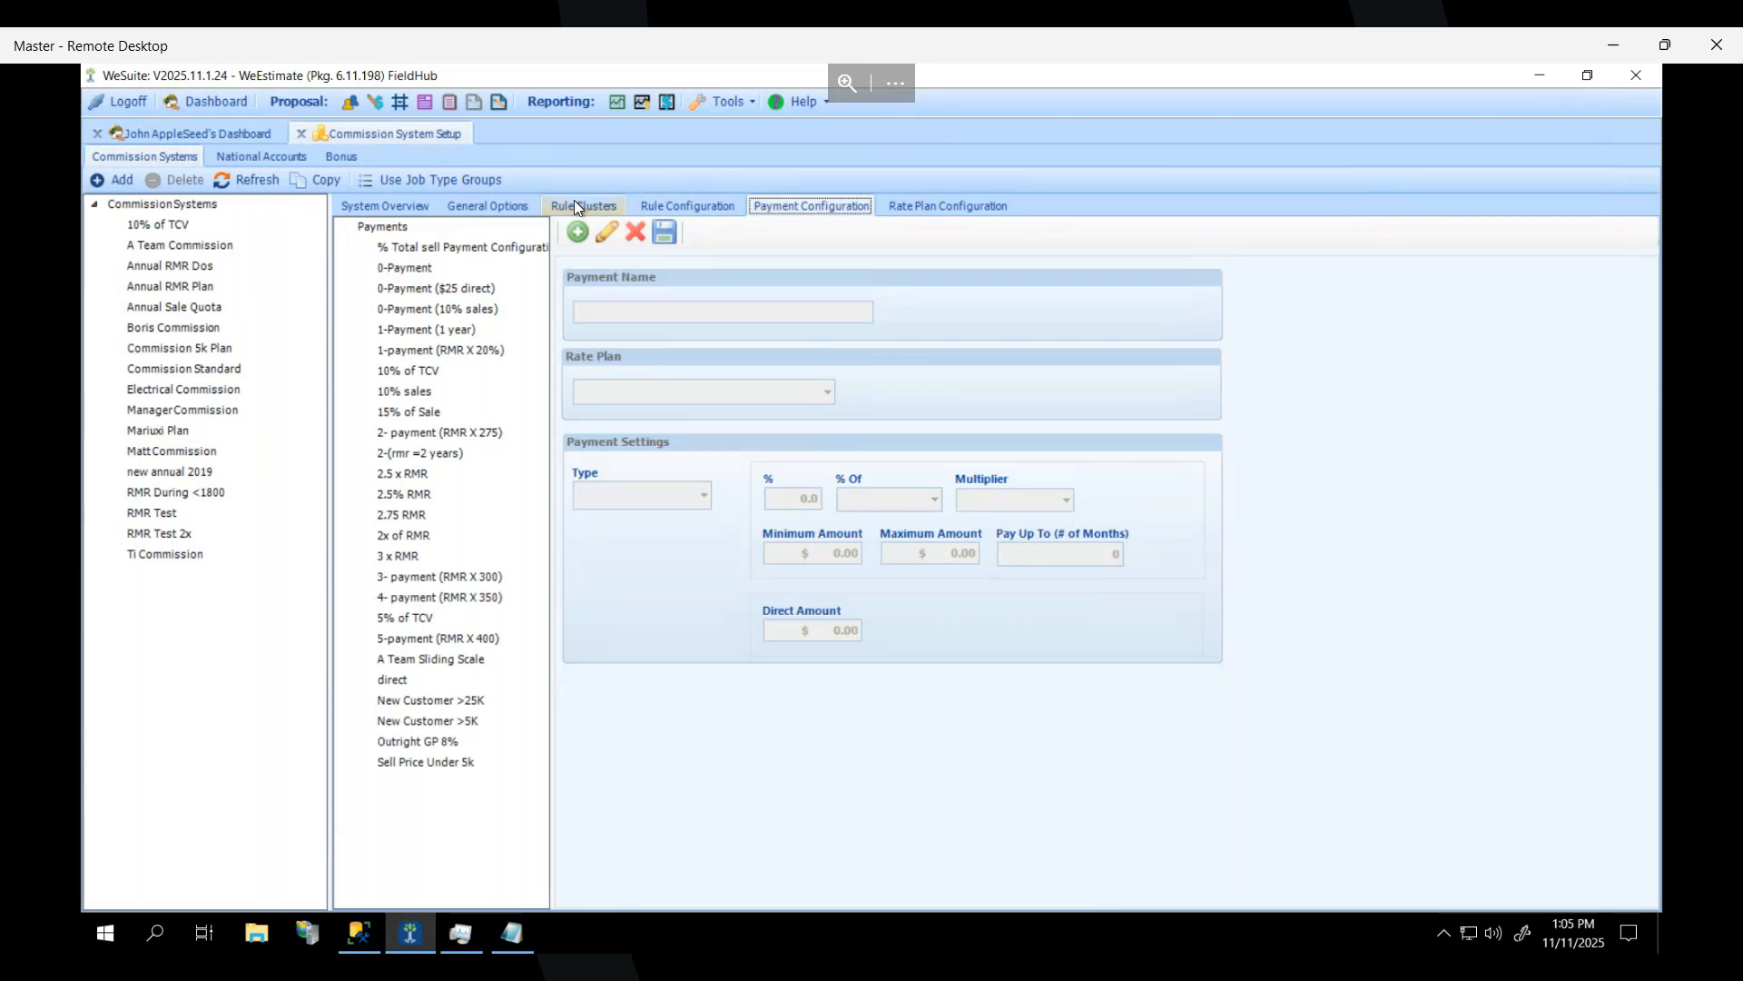
pyautogui.click(668, 209)
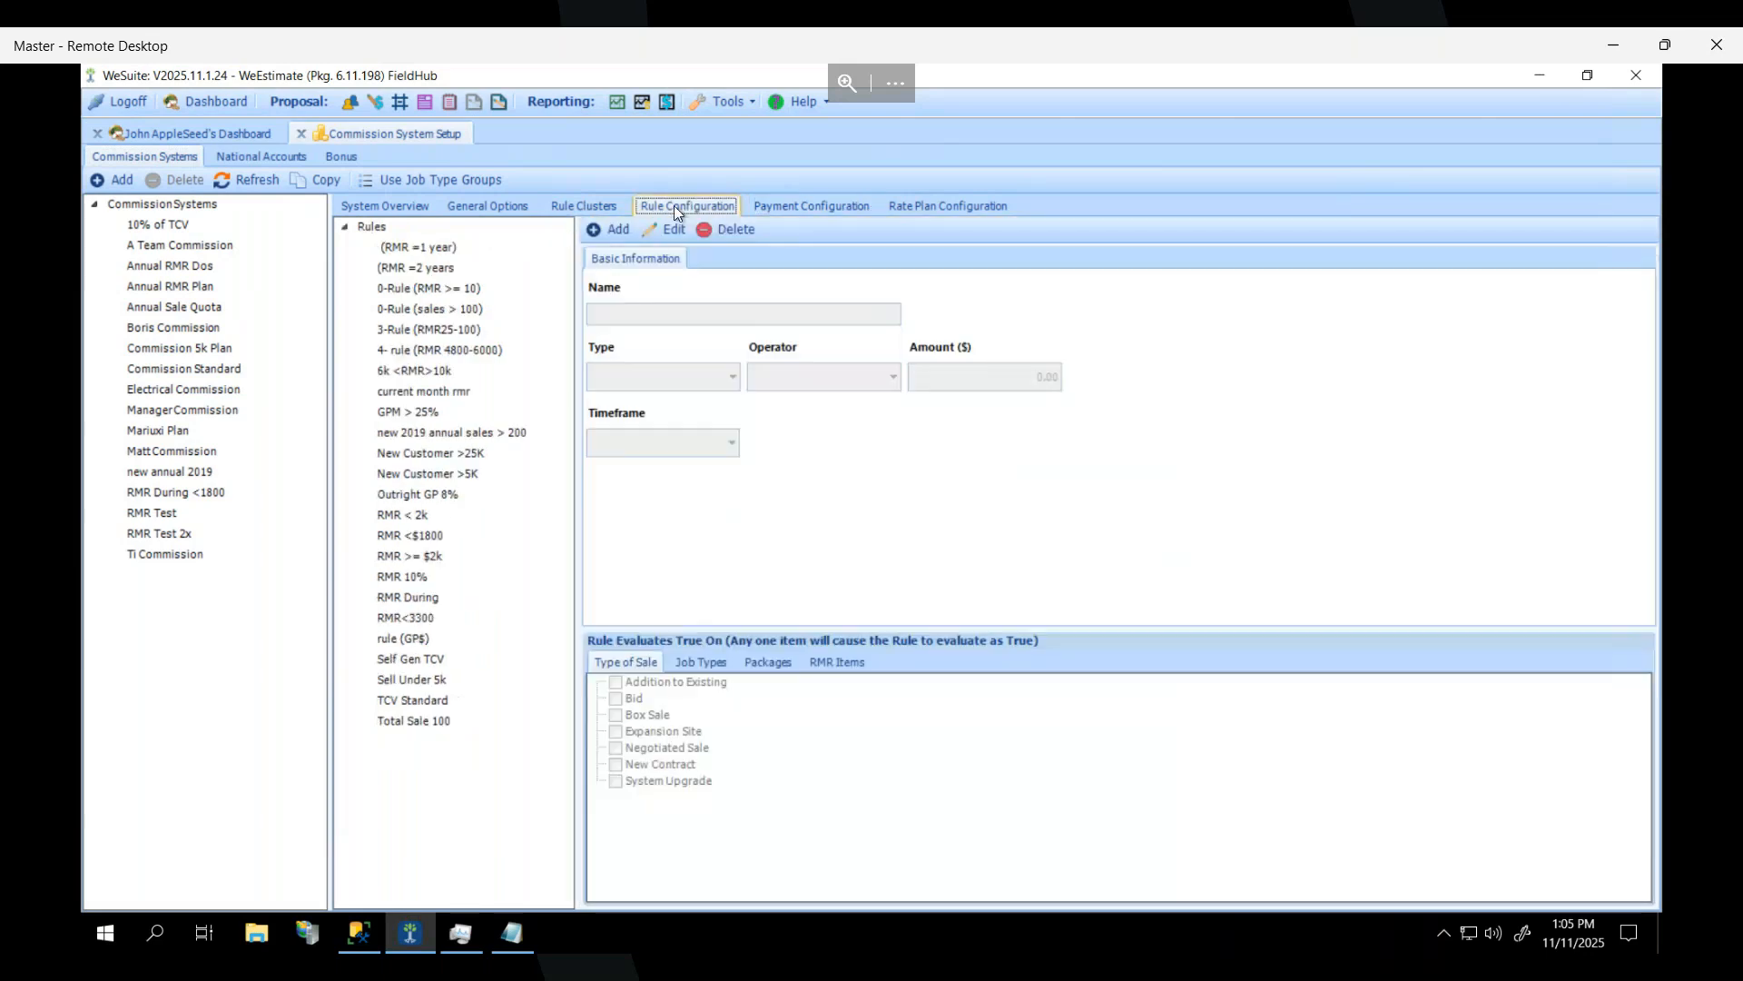
pyautogui.click(786, 215)
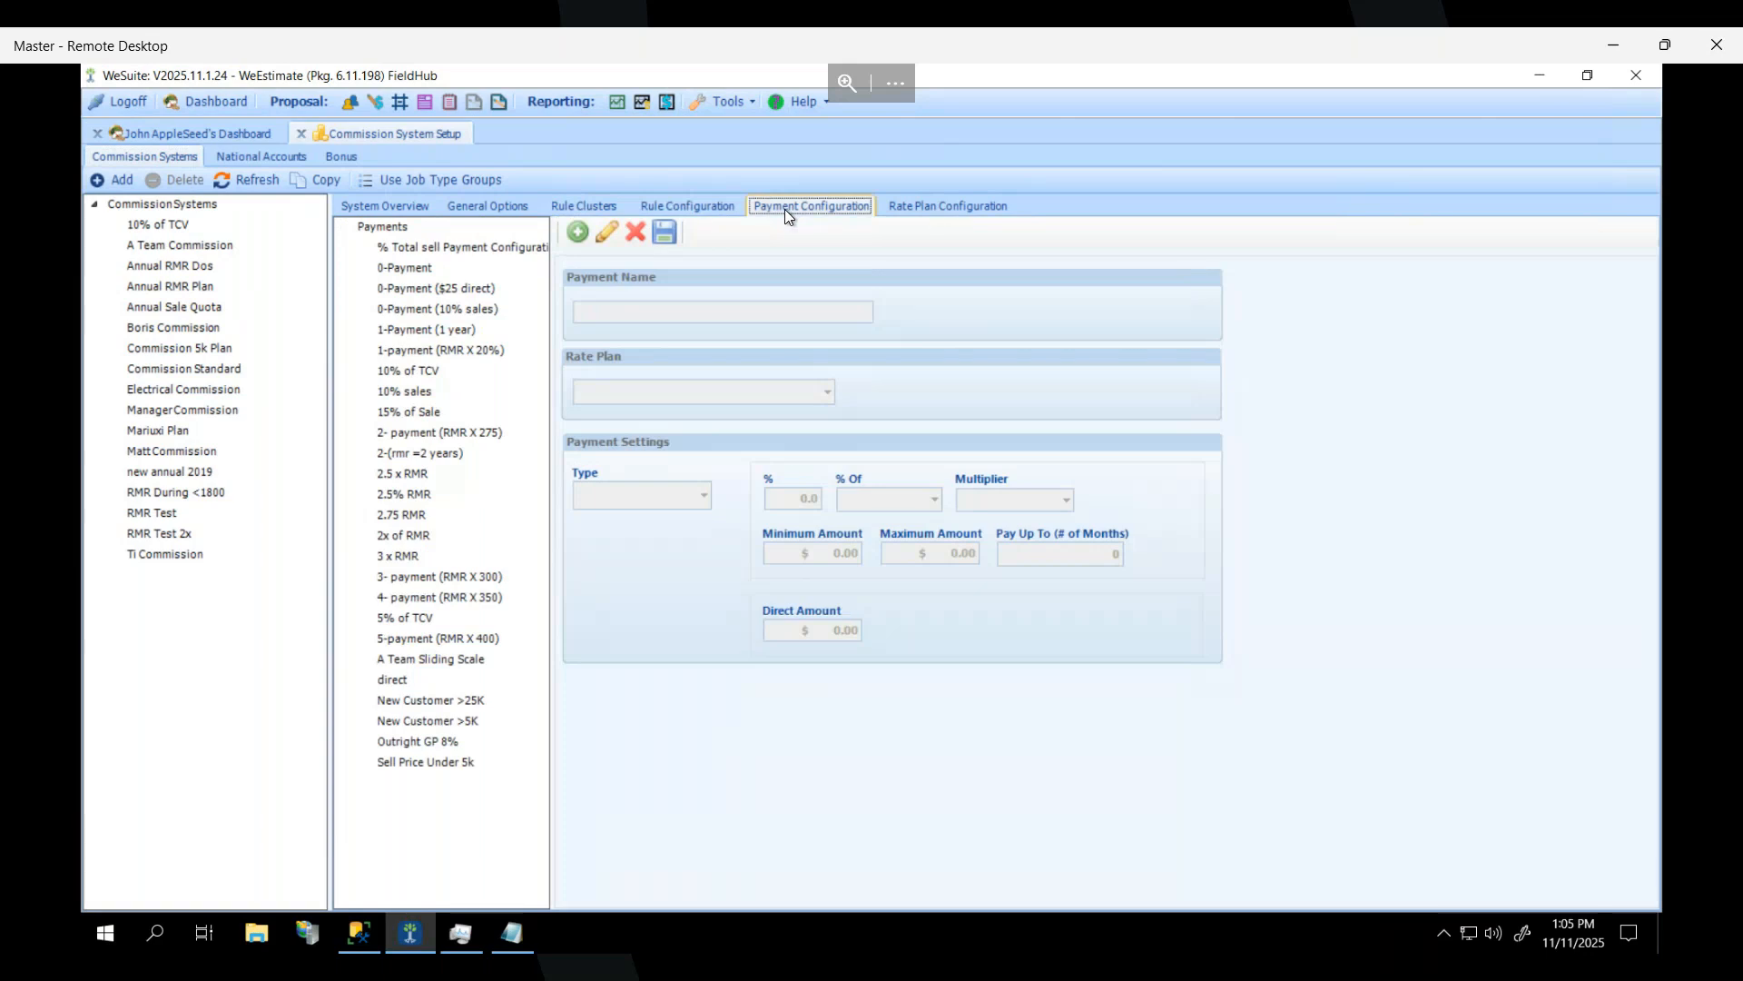
# Add a new commission rule named "GPM >= 35" in the rule configuration.
pyautogui.click(724, 207)
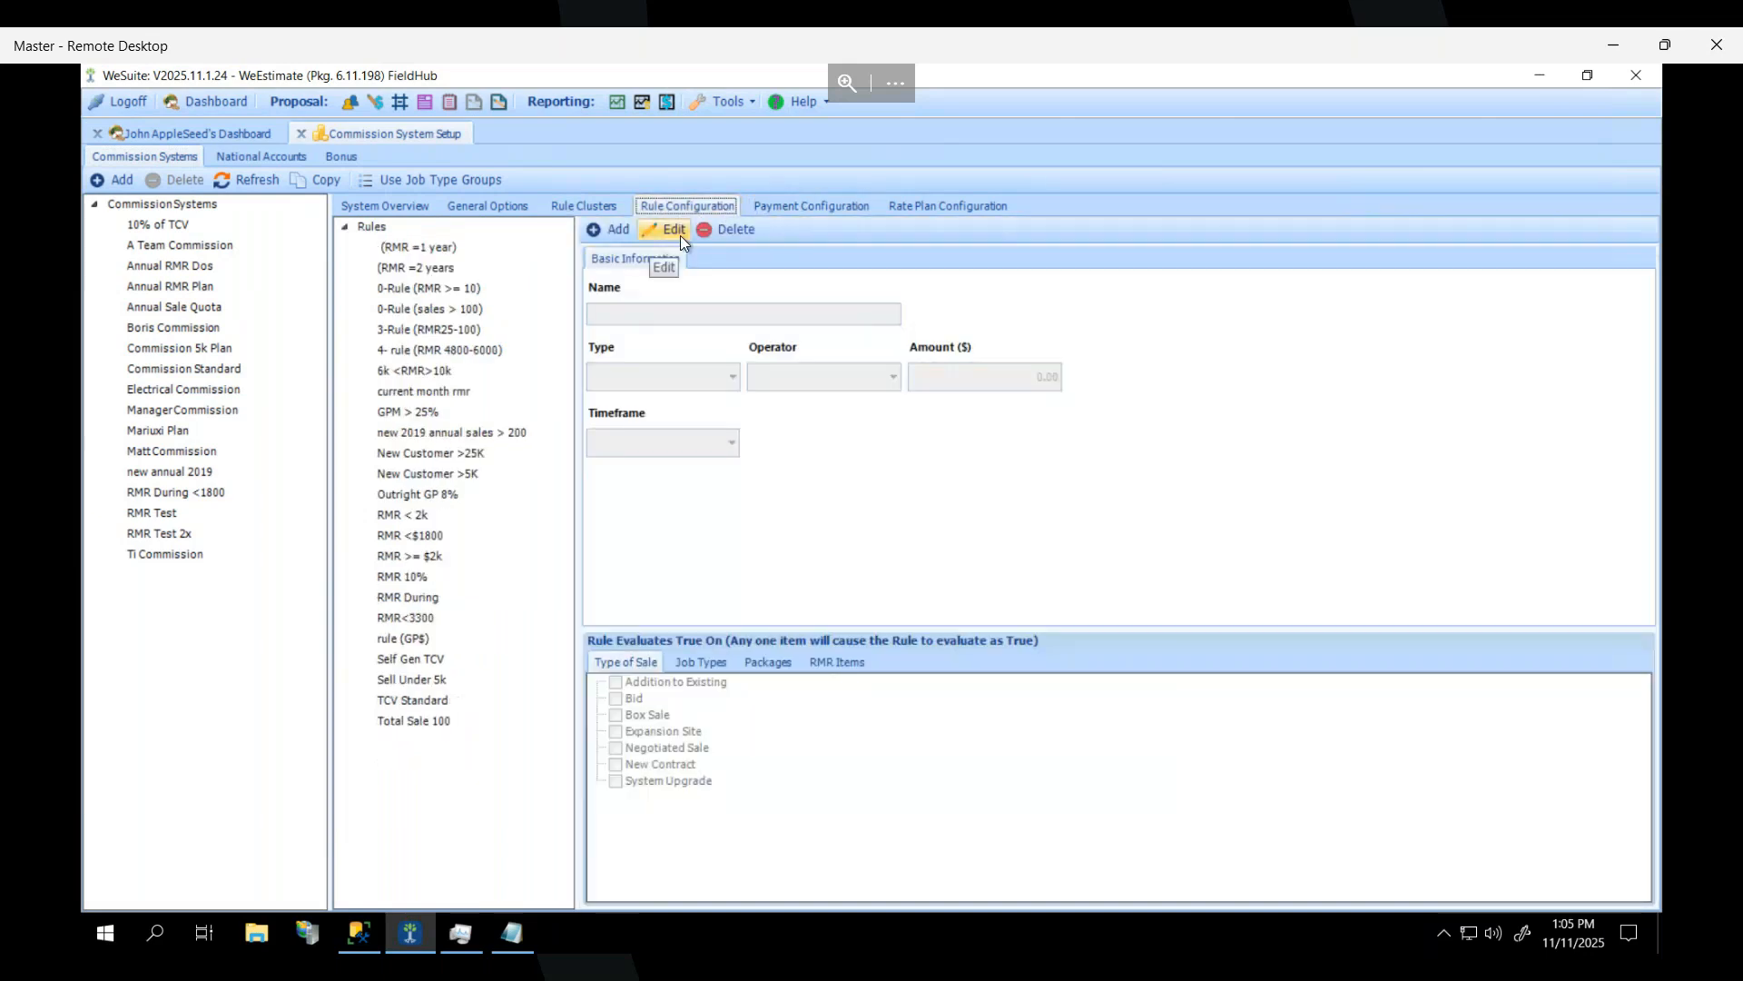
pyautogui.click(616, 234)
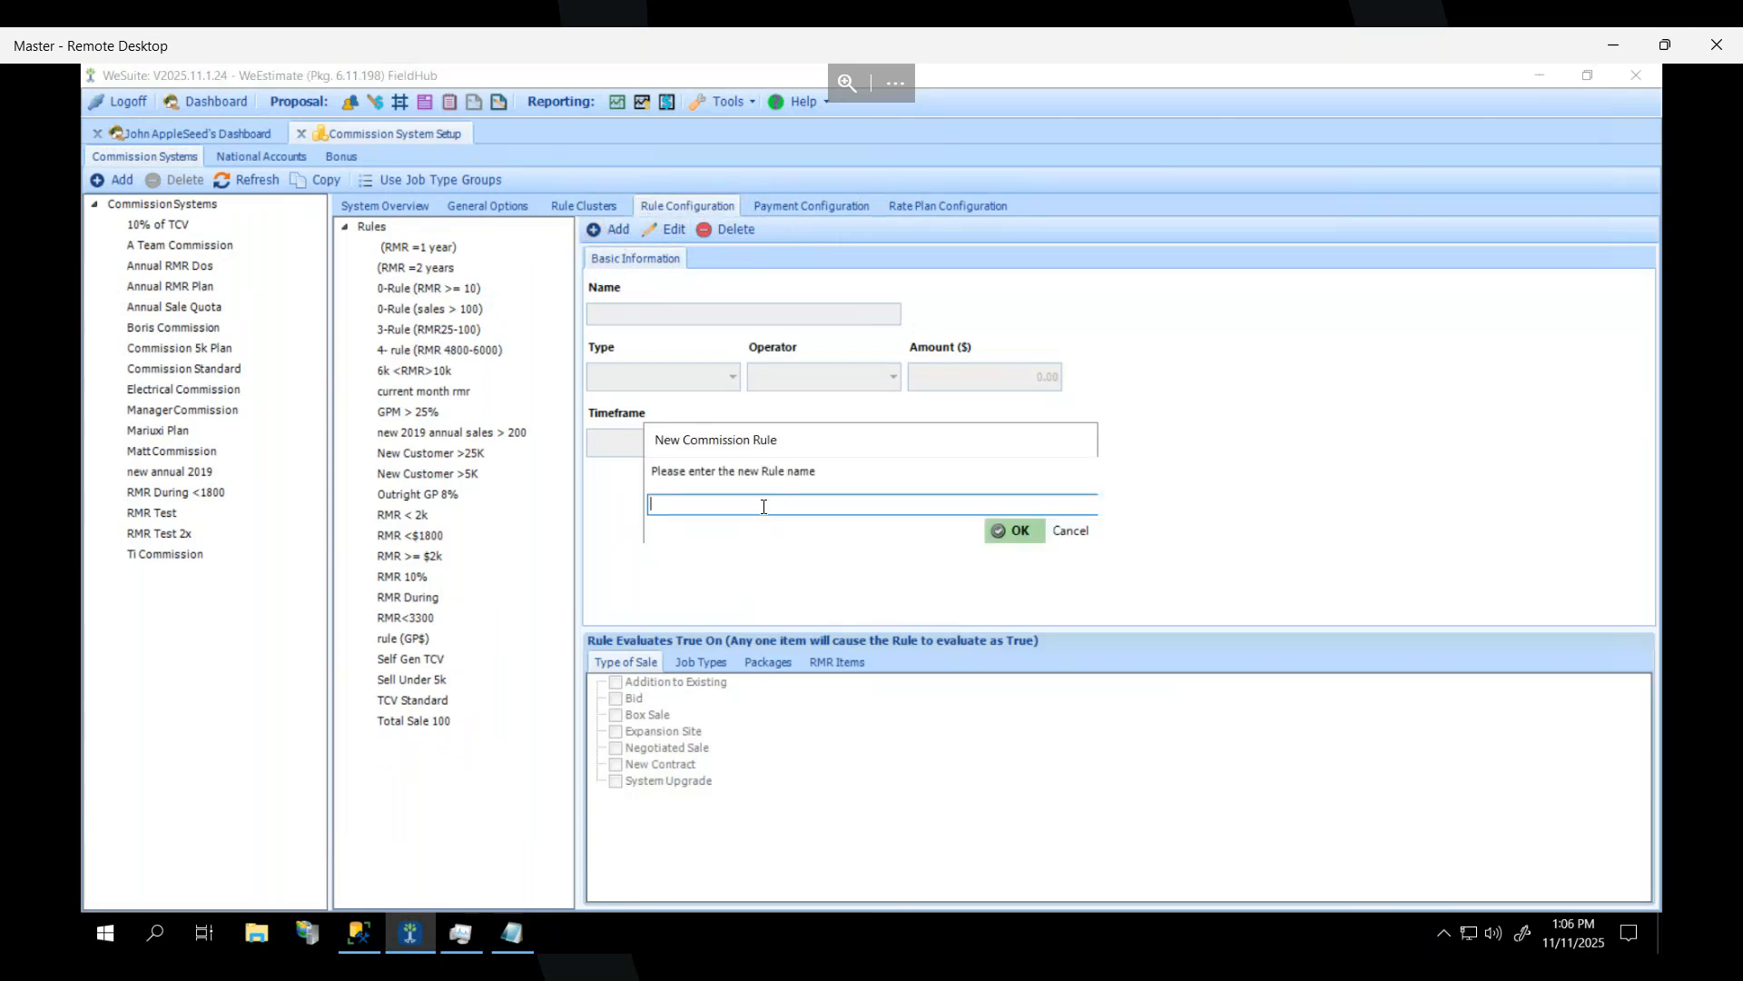
pyautogui.write('GPM  >= 35')
pyautogui.click(1018, 534)
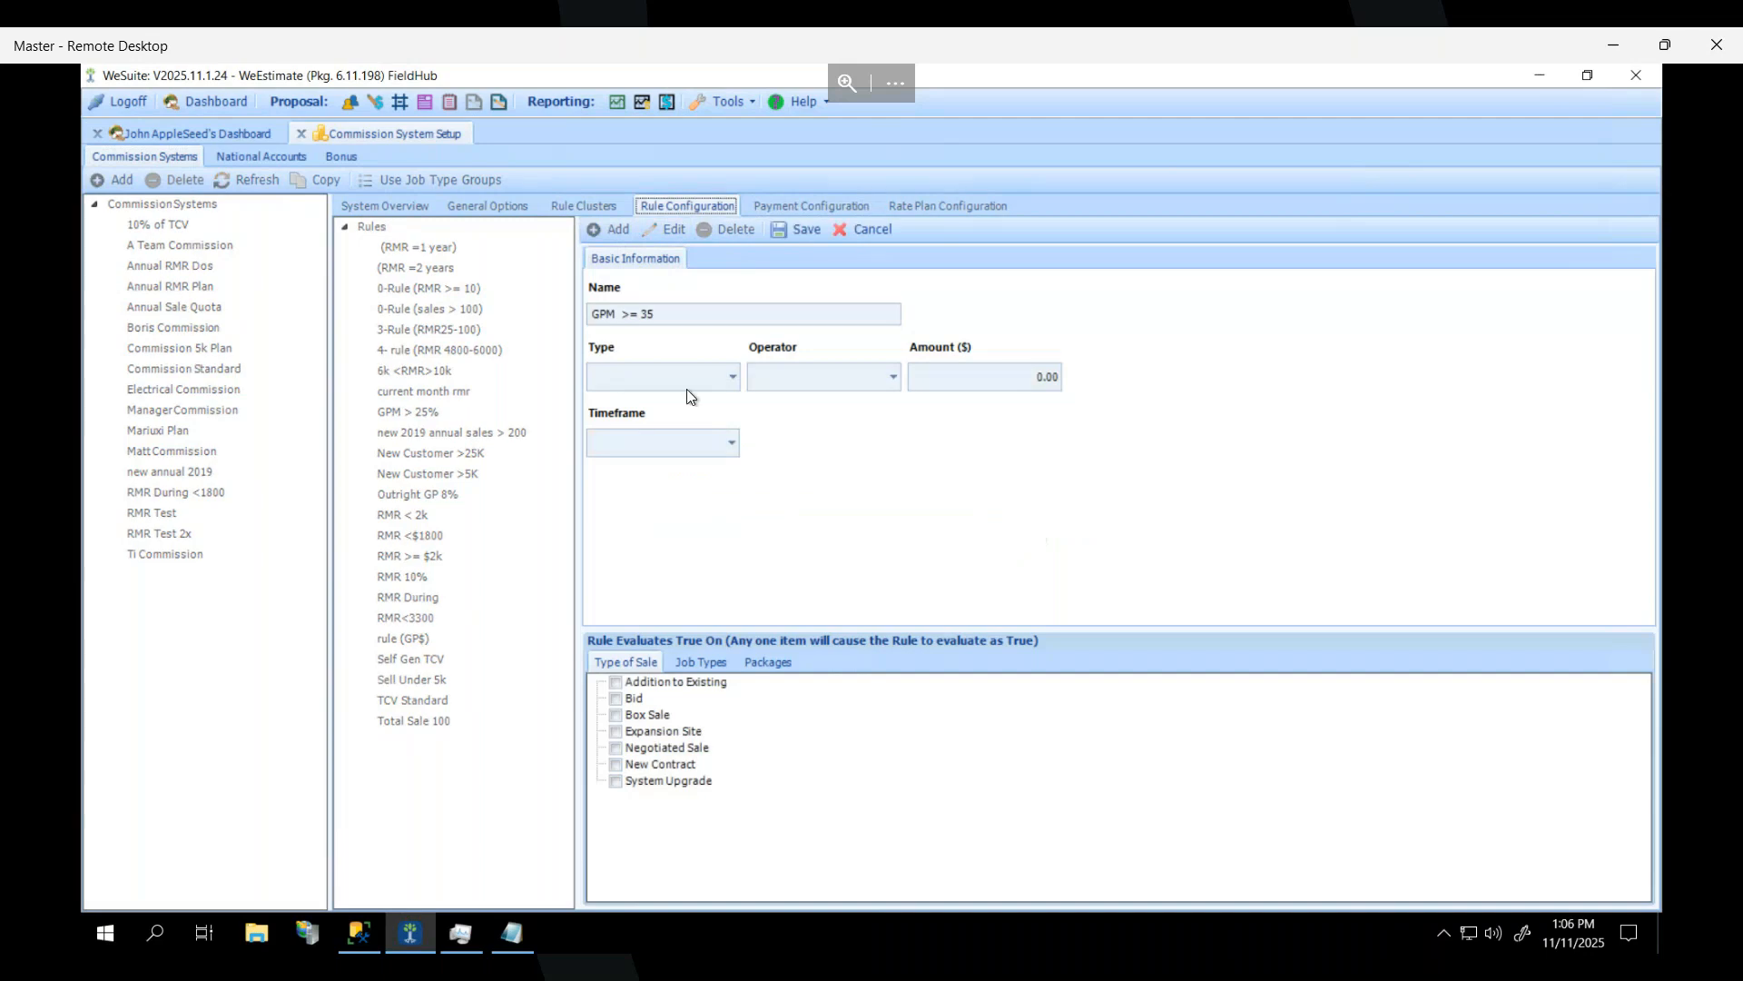
# Define the rule with type GPM (%), operator Greater Than Equal To, value 35 and timeframe Job.
pyautogui.click(732, 379)
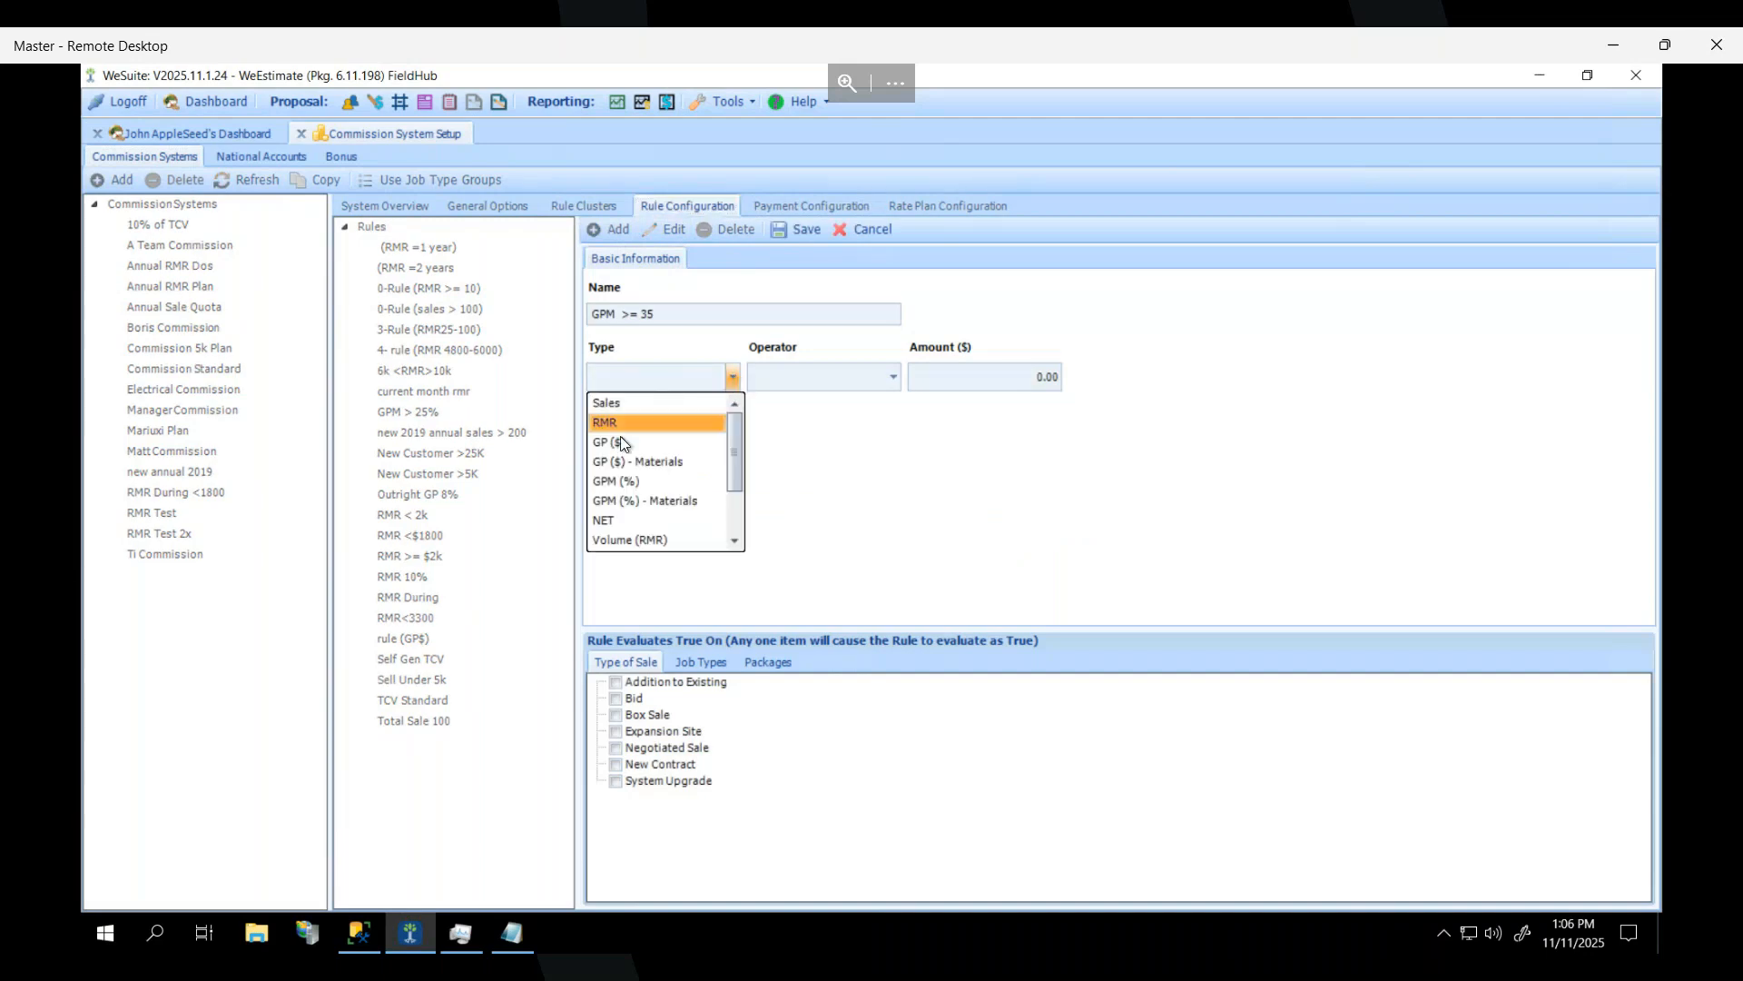
pyautogui.click(625, 481)
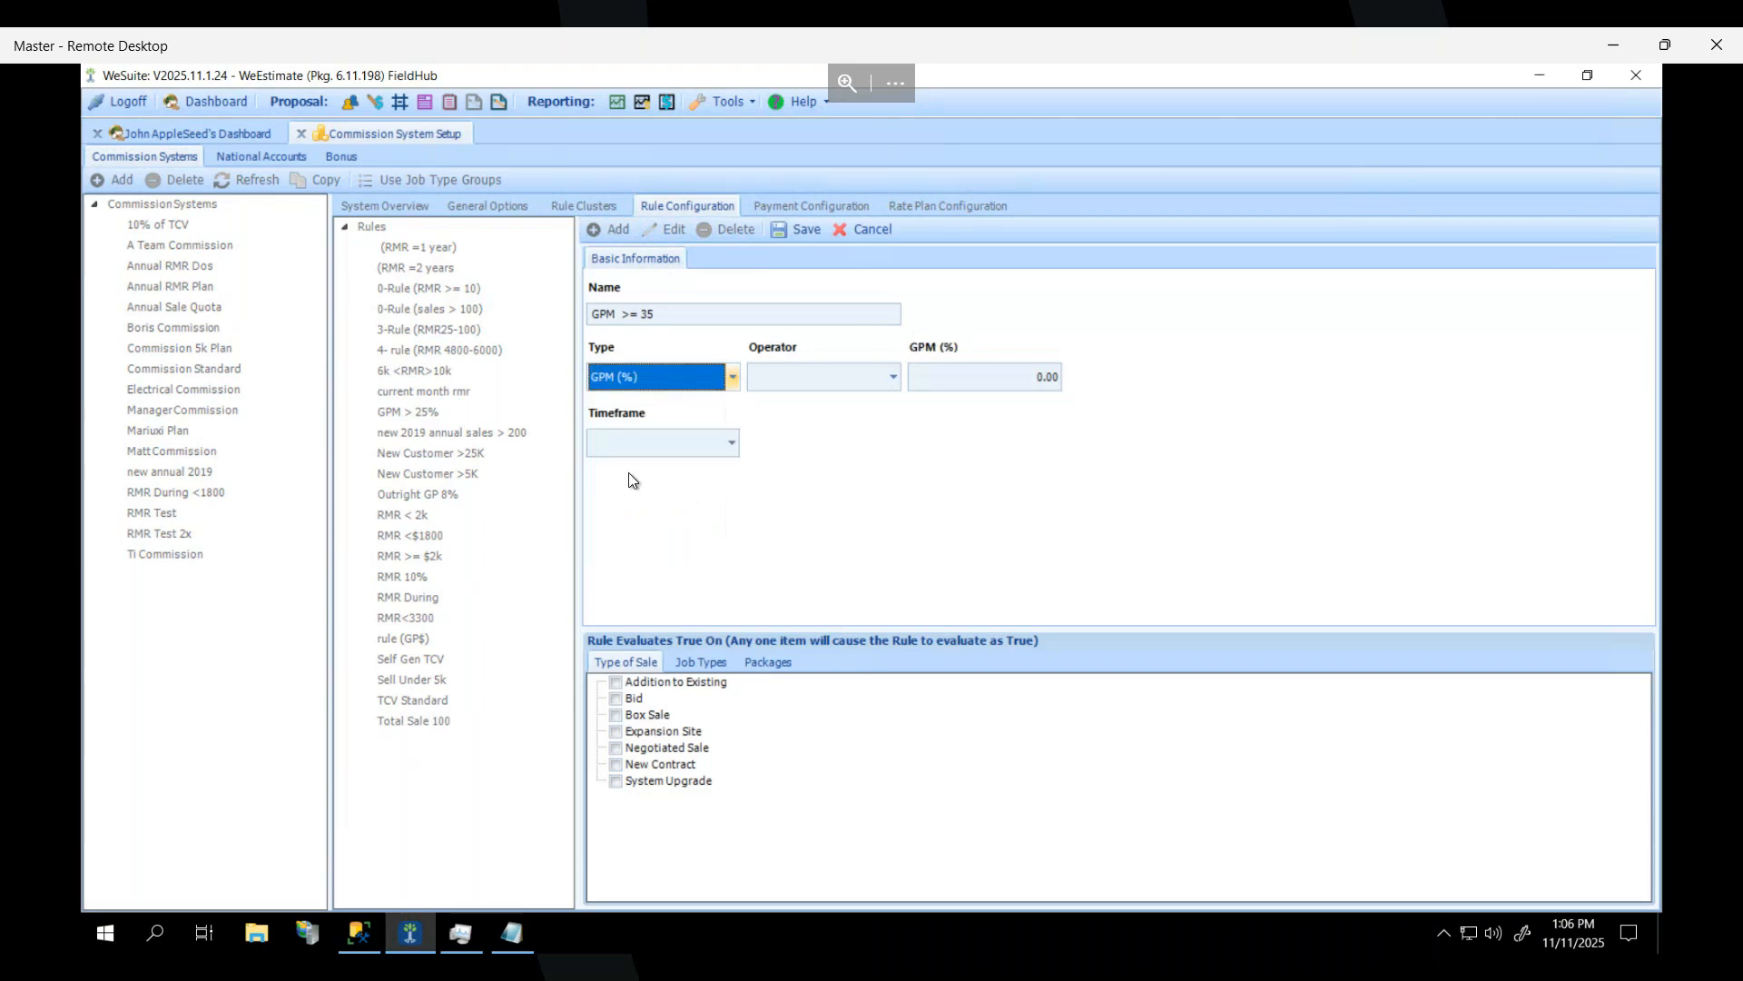
pyautogui.click(892, 376)
pyautogui.click(817, 463)
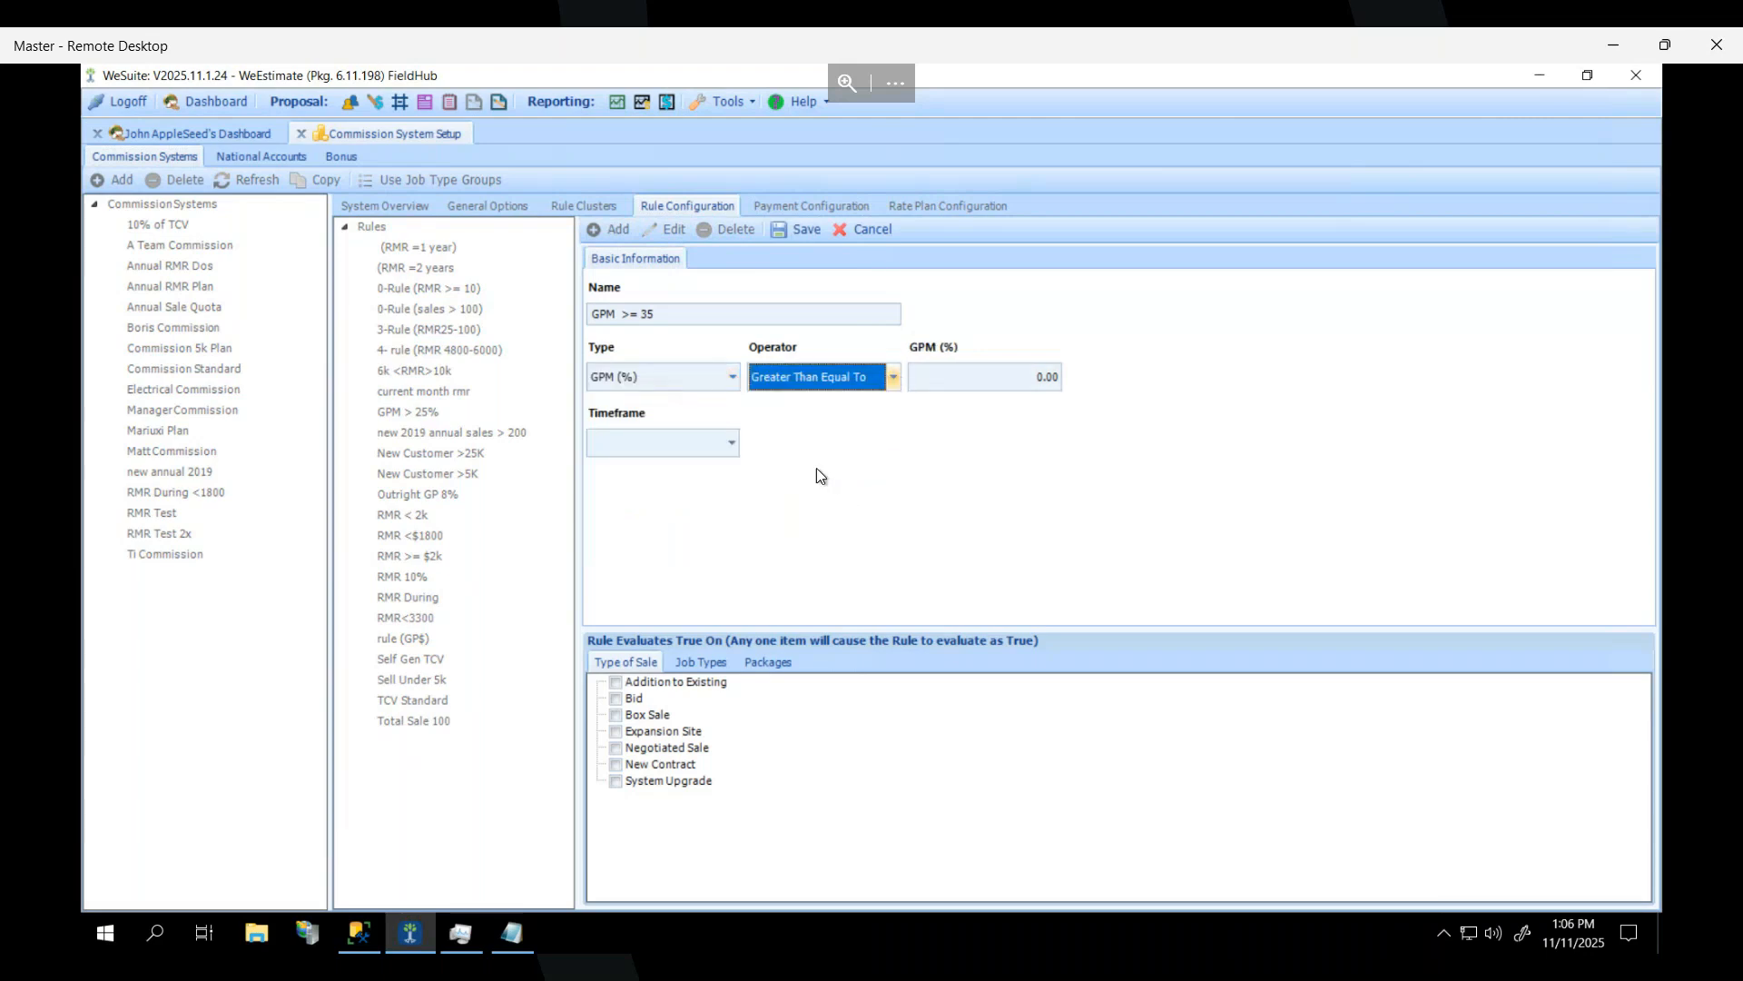
pyautogui.click(1026, 385)
pyautogui.write('35.')
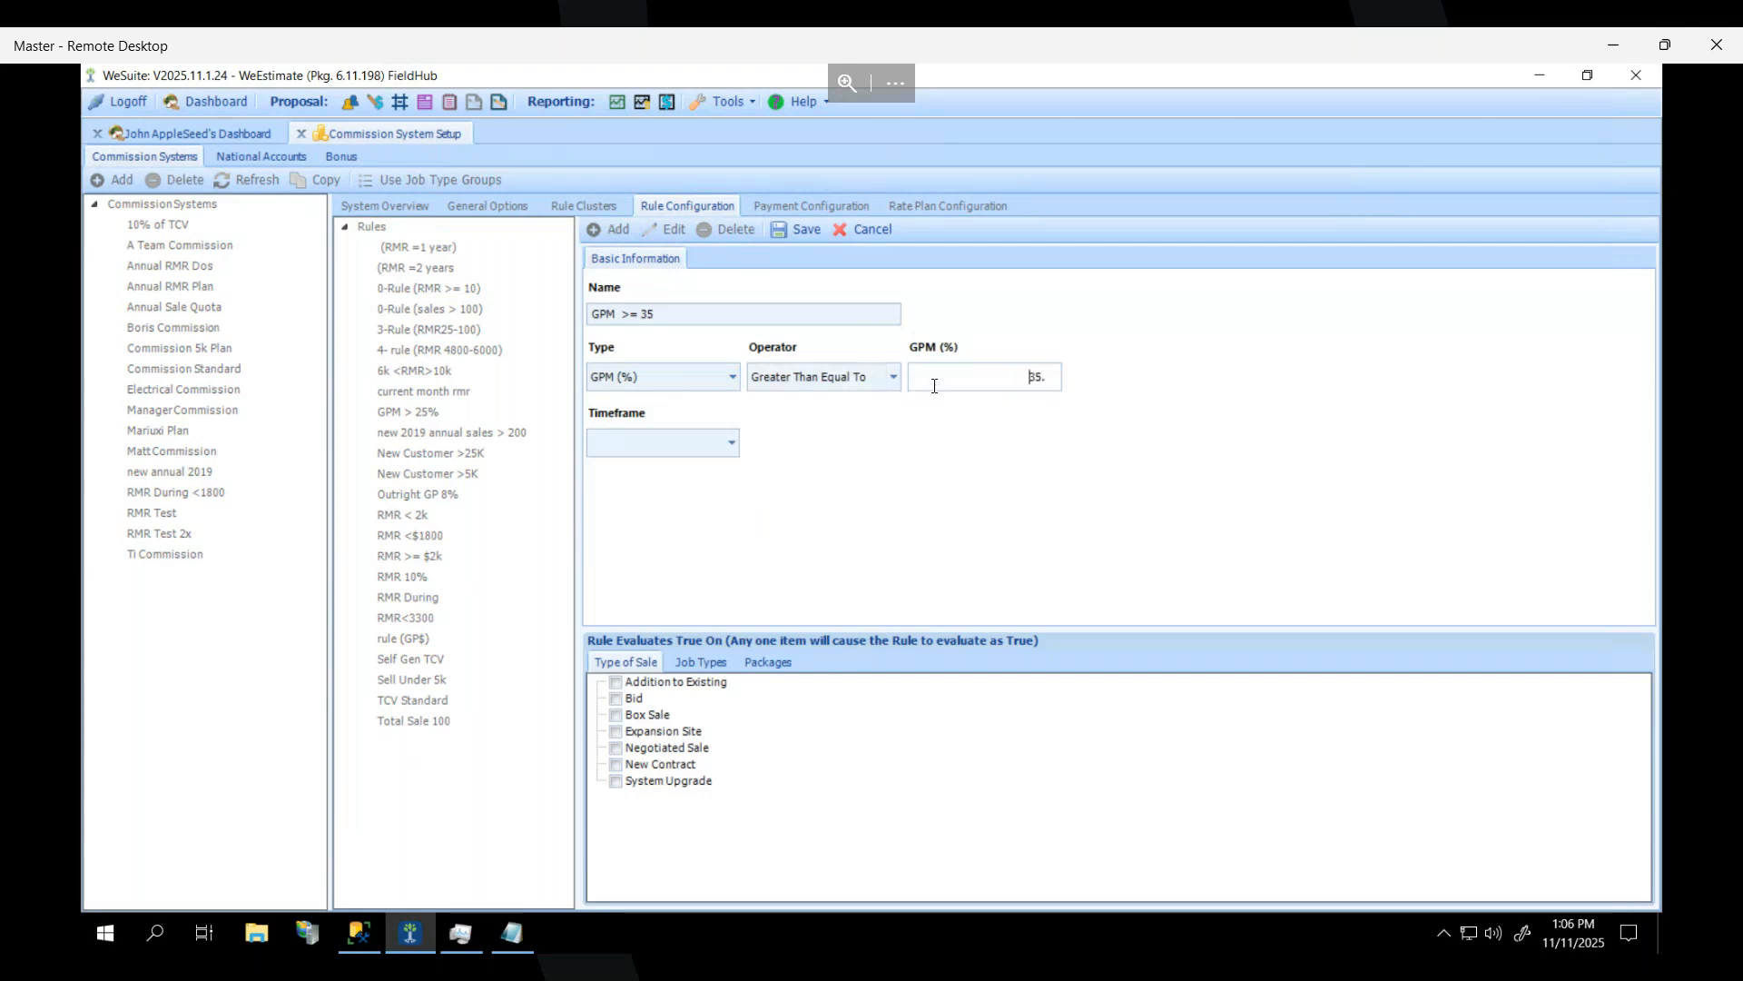
pyautogui.click(732, 444)
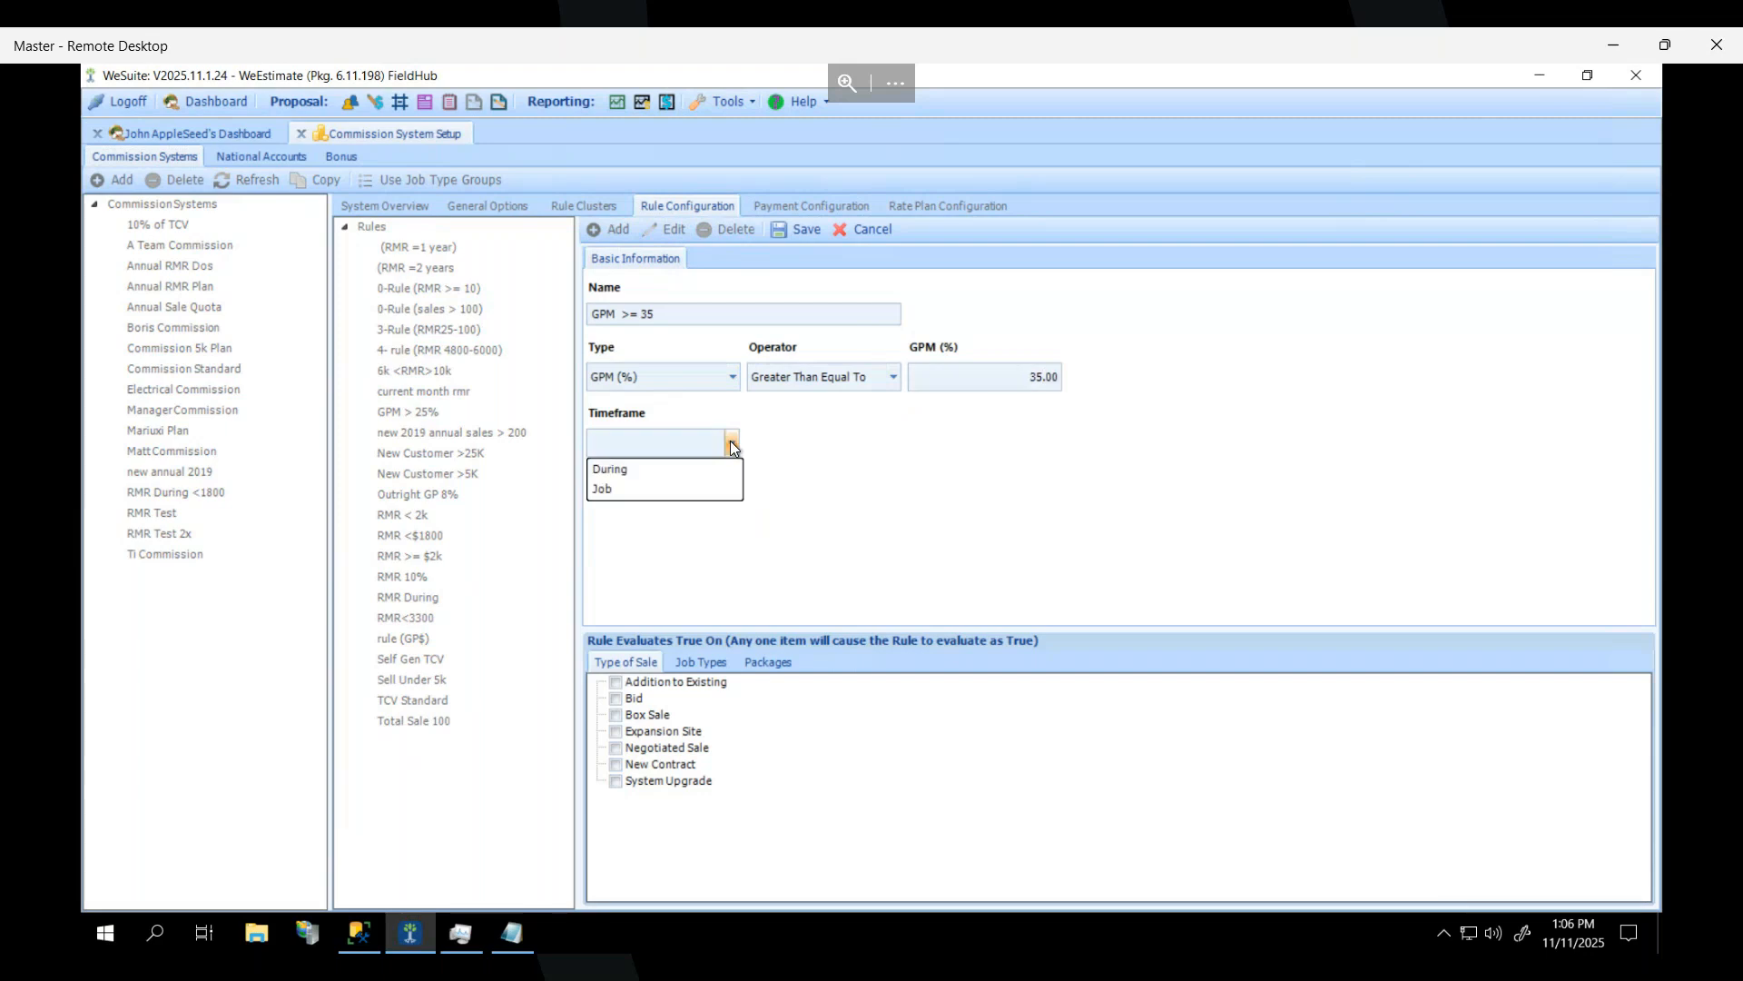
pyautogui.click(632, 490)
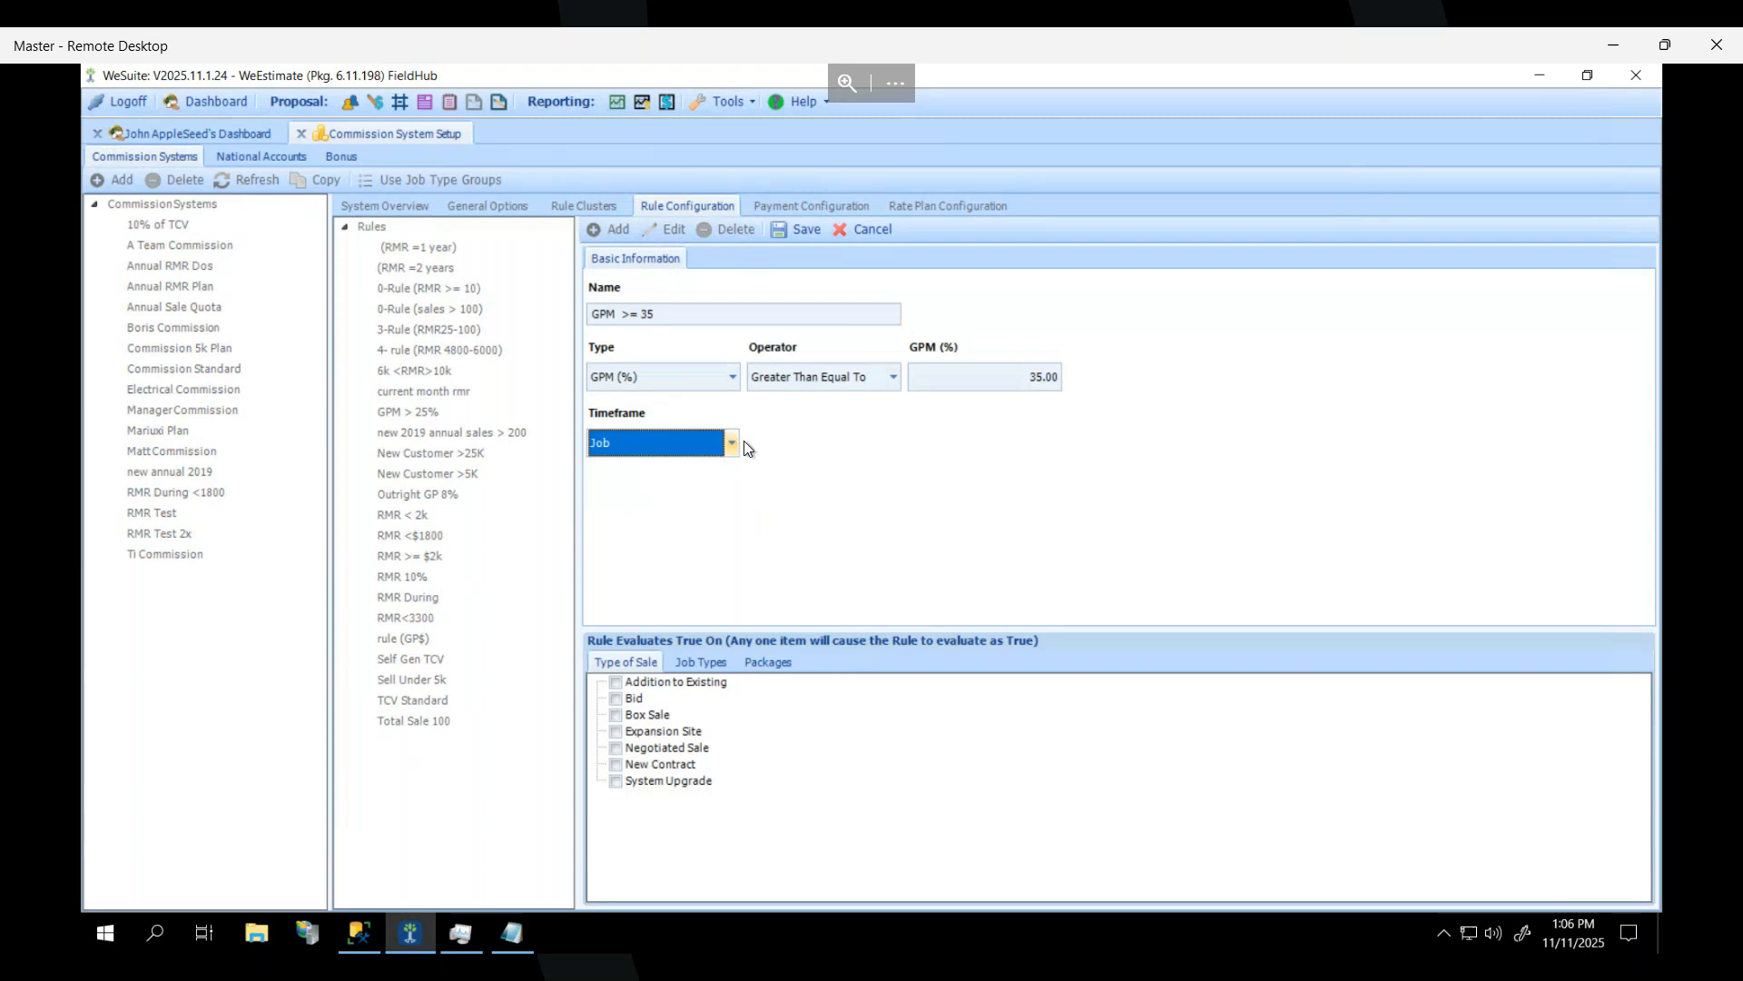
# Try the During timeframe on the rule, and return it to Job.
pyautogui.click(728, 445)
pyautogui.click(663, 471)
pyautogui.click(730, 442)
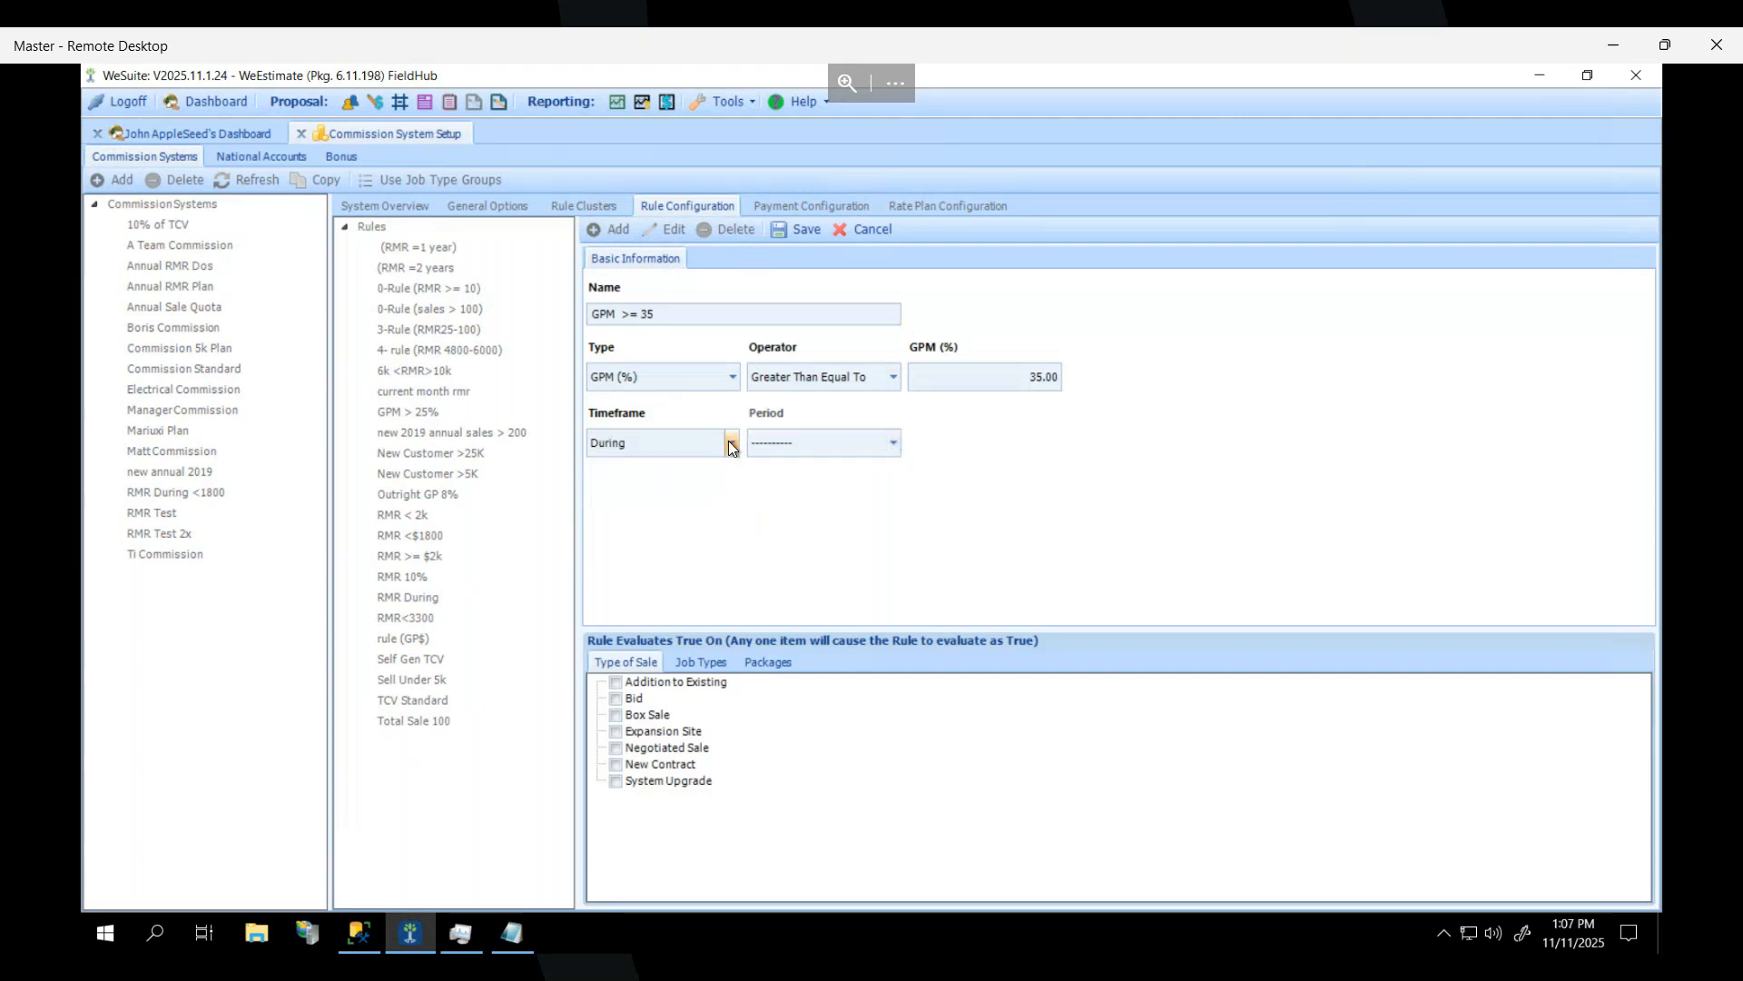
pyautogui.click(650, 488)
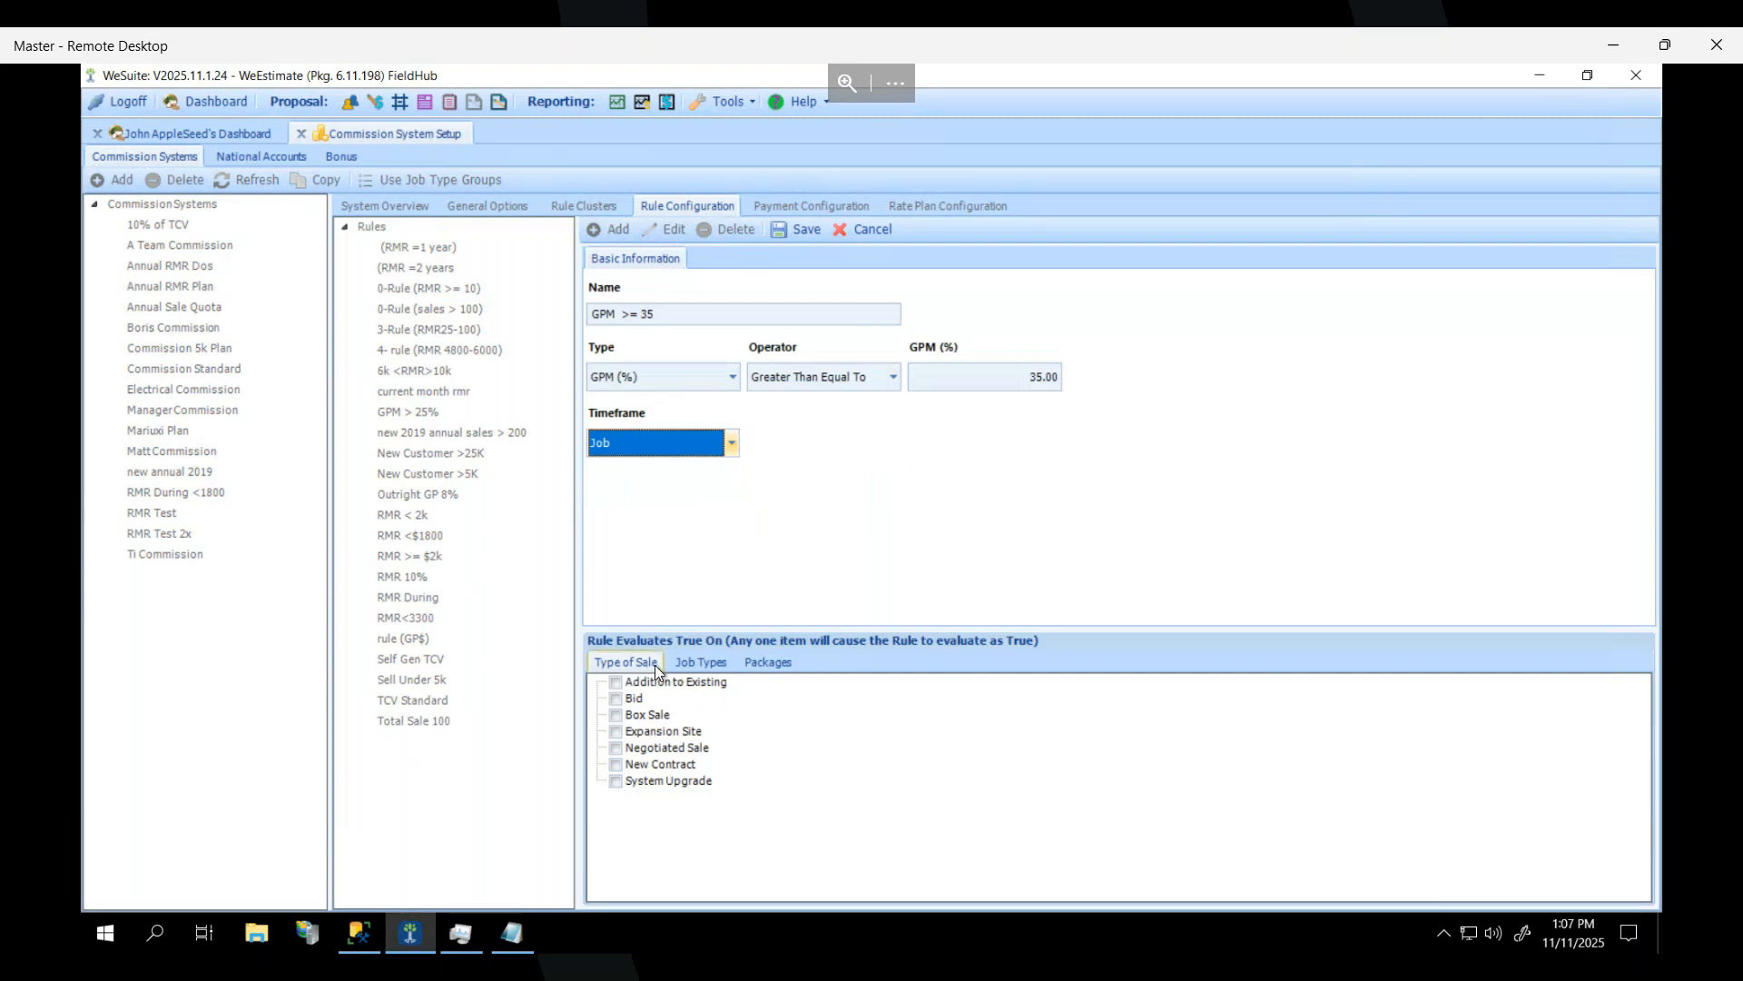
# Make the rule evaluate true on the Access Control System and Intrusion System job types, and save it.
pyautogui.click(699, 663)
pyautogui.click(777, 661)
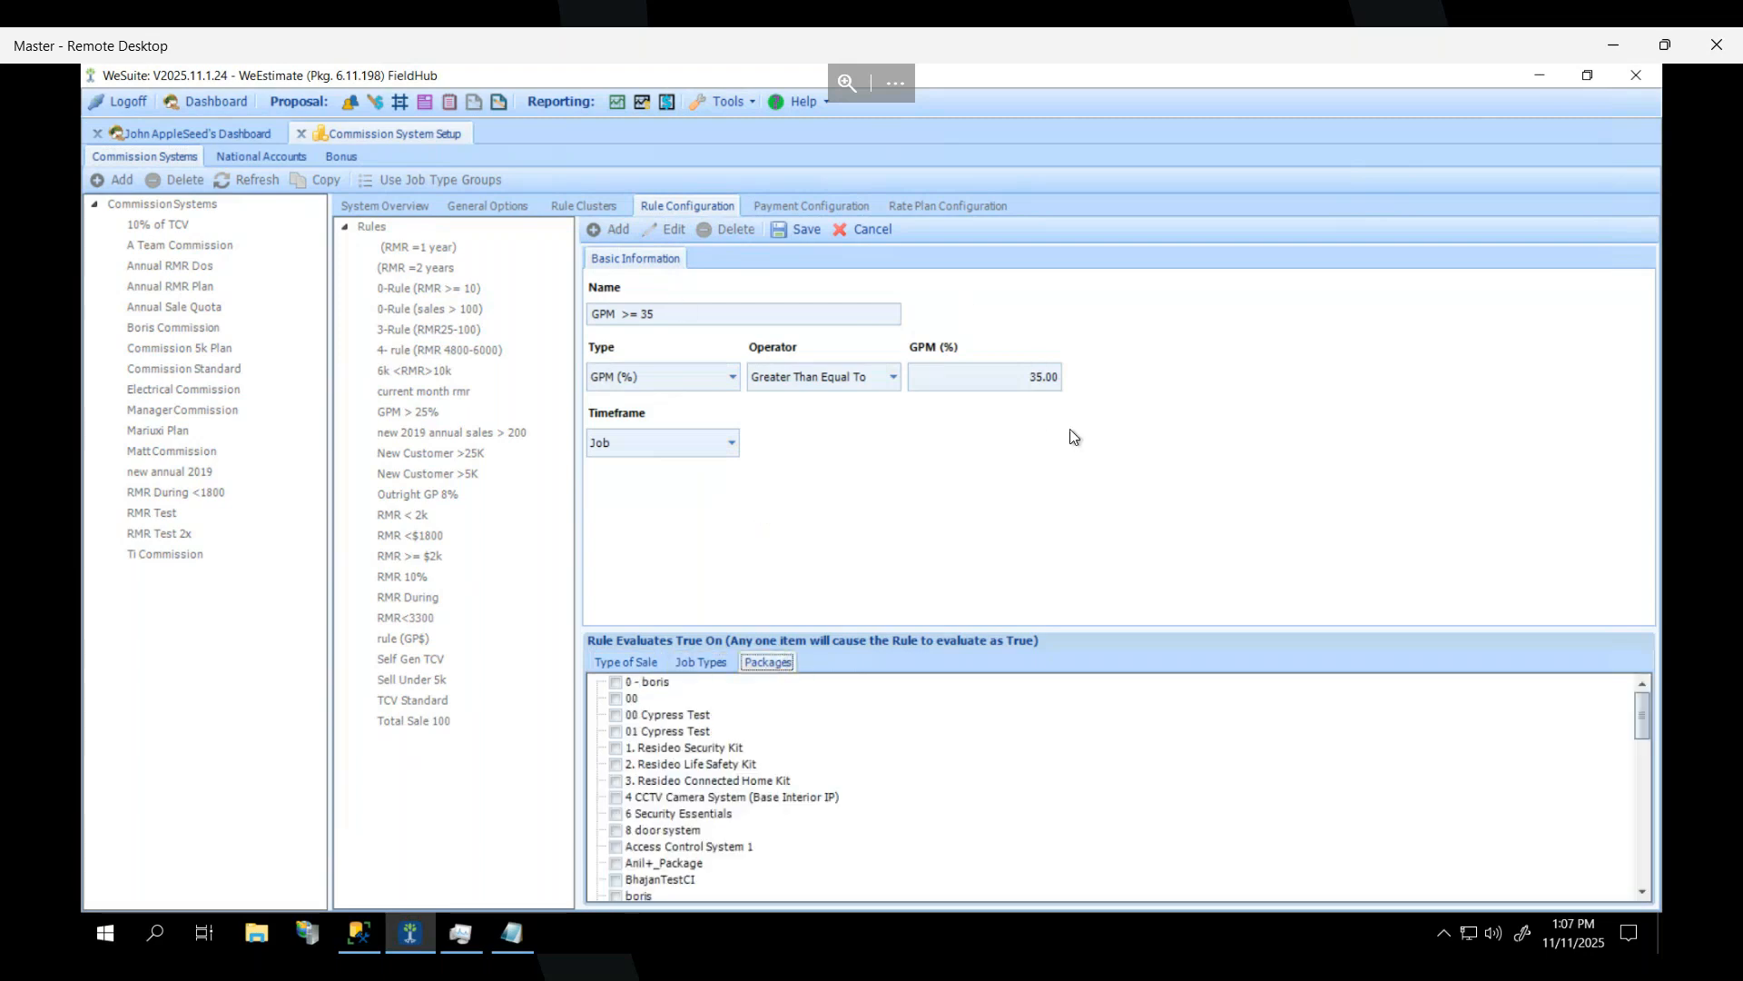
pyautogui.click(704, 663)
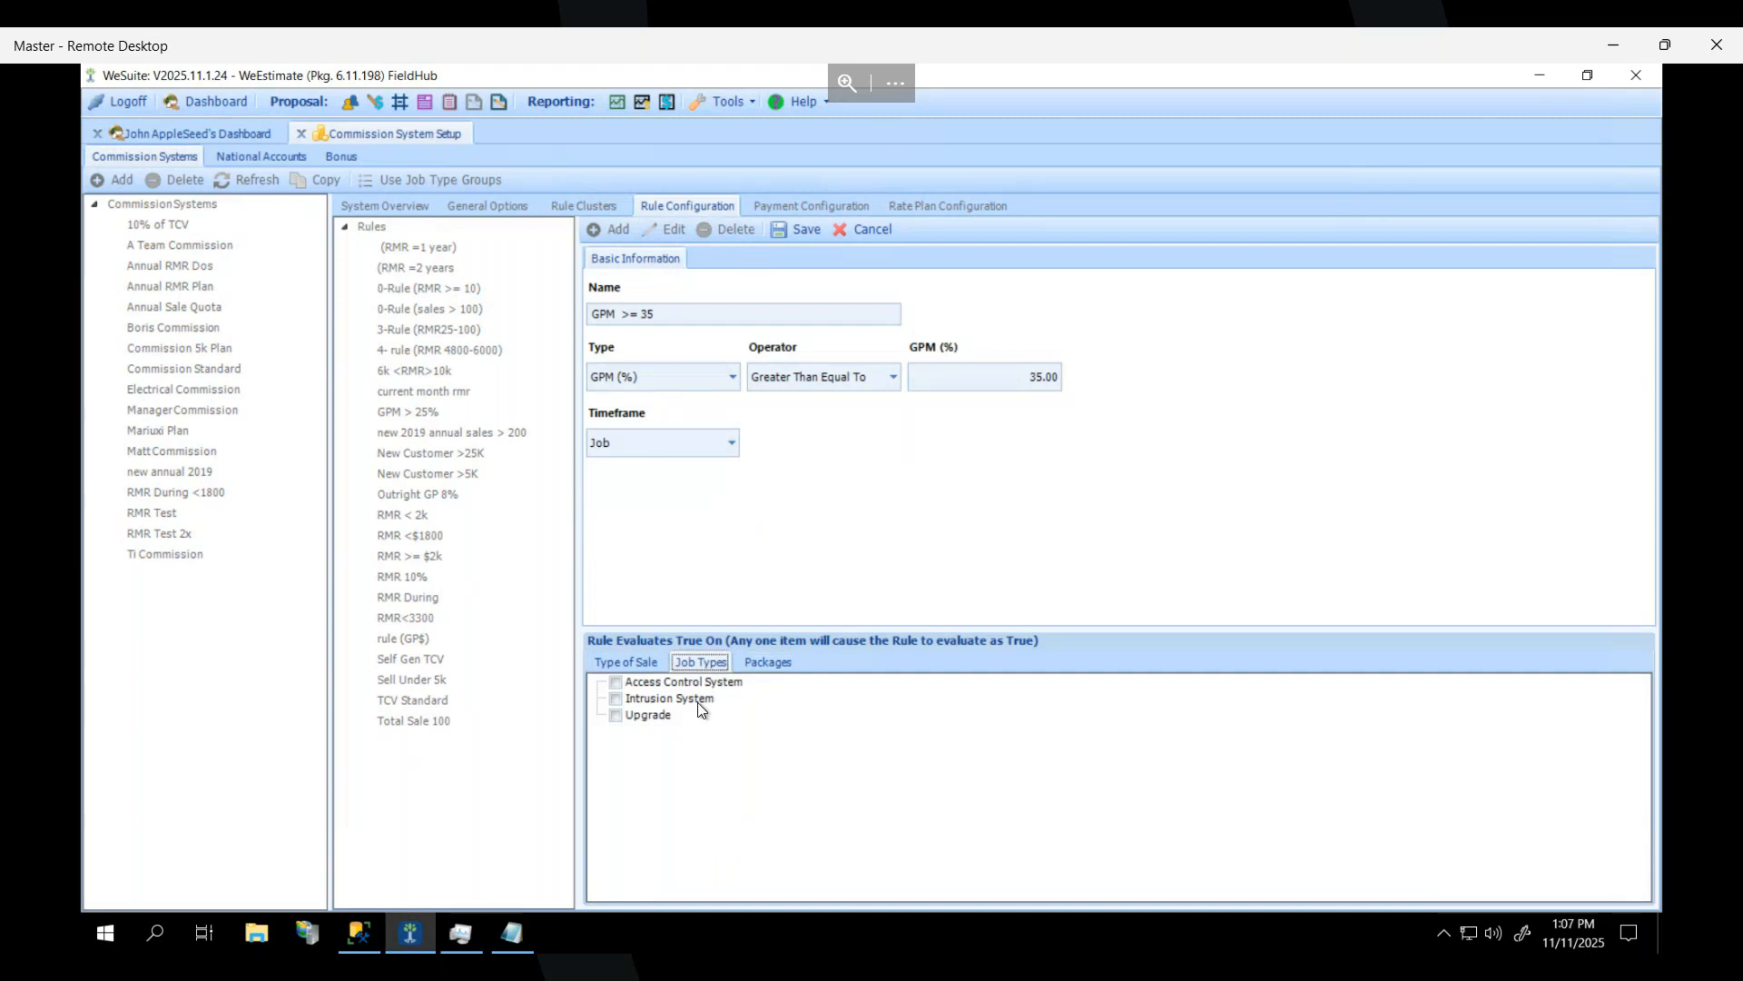
pyautogui.click(617, 682)
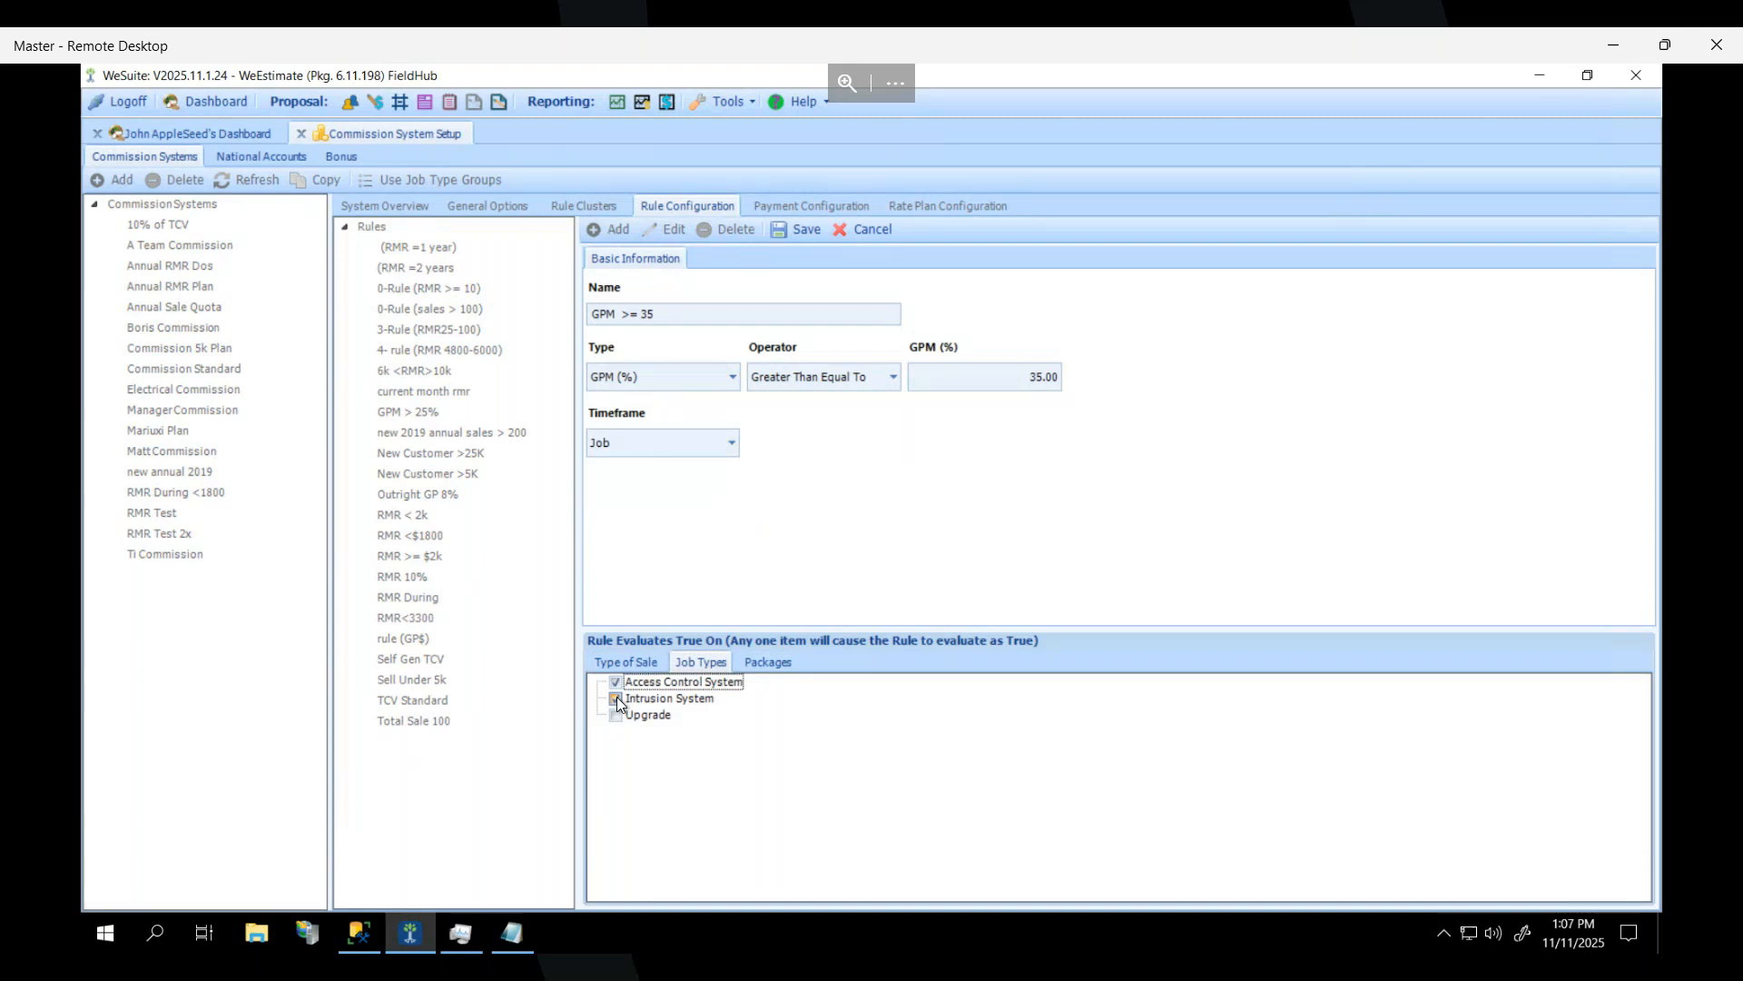
pyautogui.click(618, 695)
pyautogui.click(803, 234)
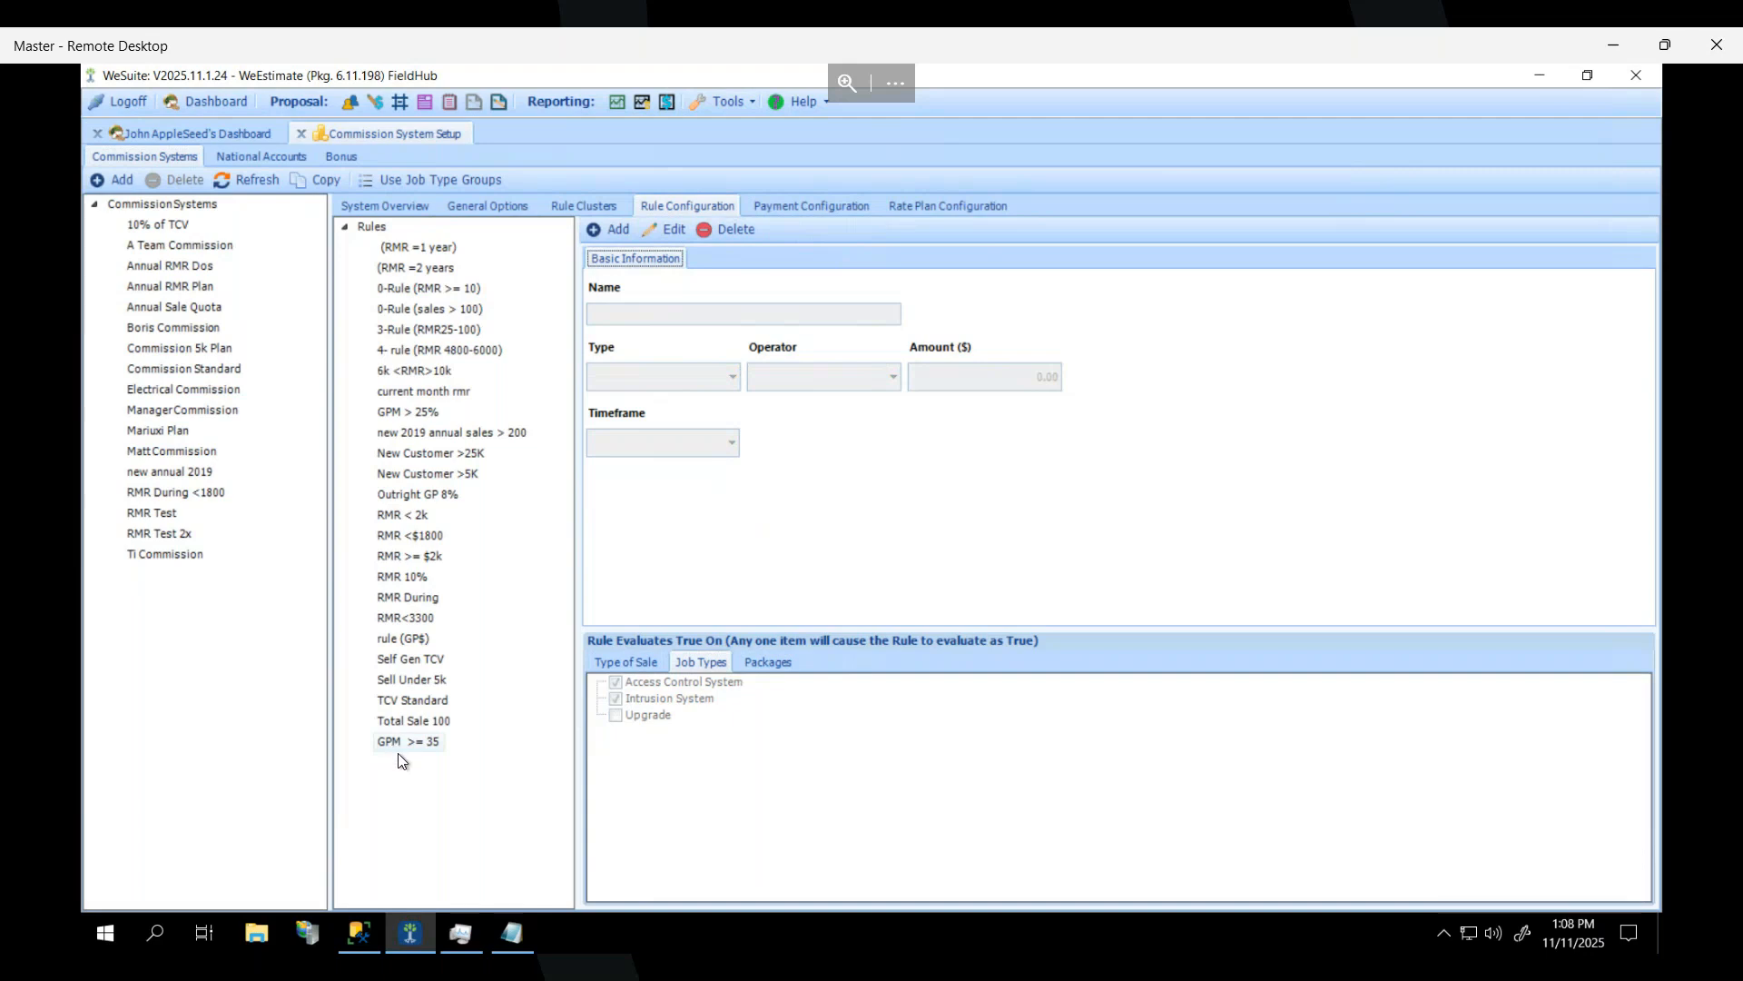
# Open the payment configuration and check the "pay 3% of Total Sell" part of the Notepad notes.
pyautogui.click(812, 205)
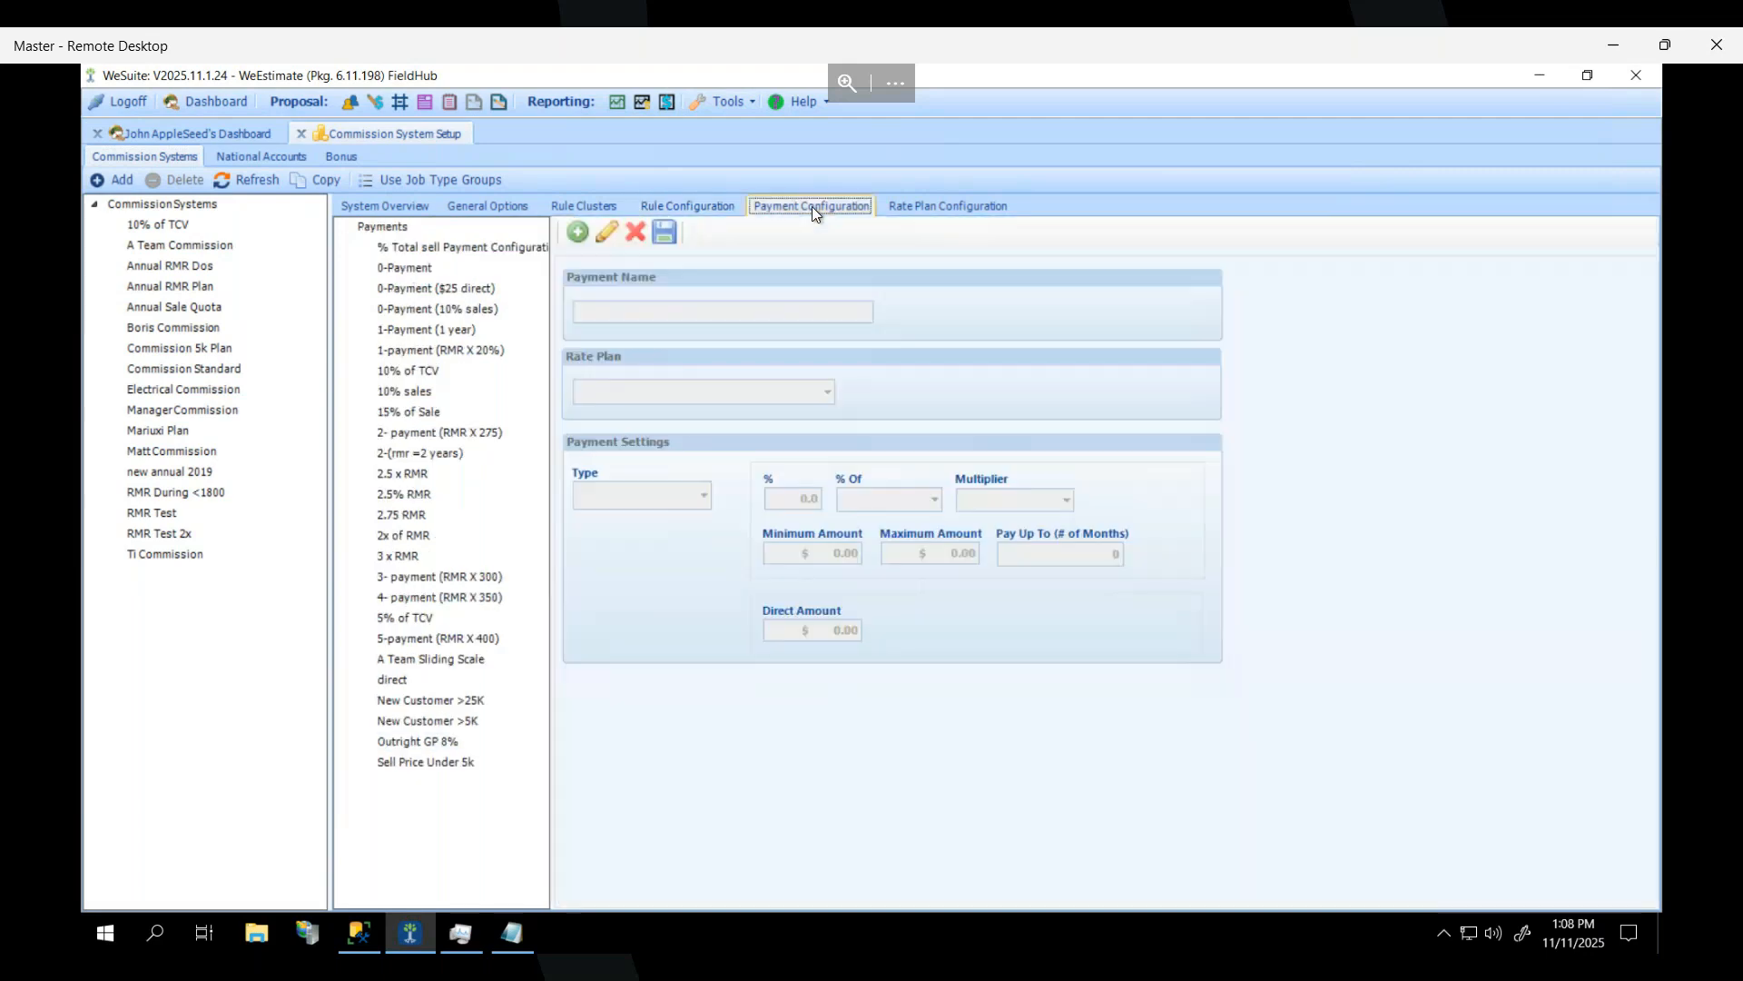
pyautogui.click(512, 932)
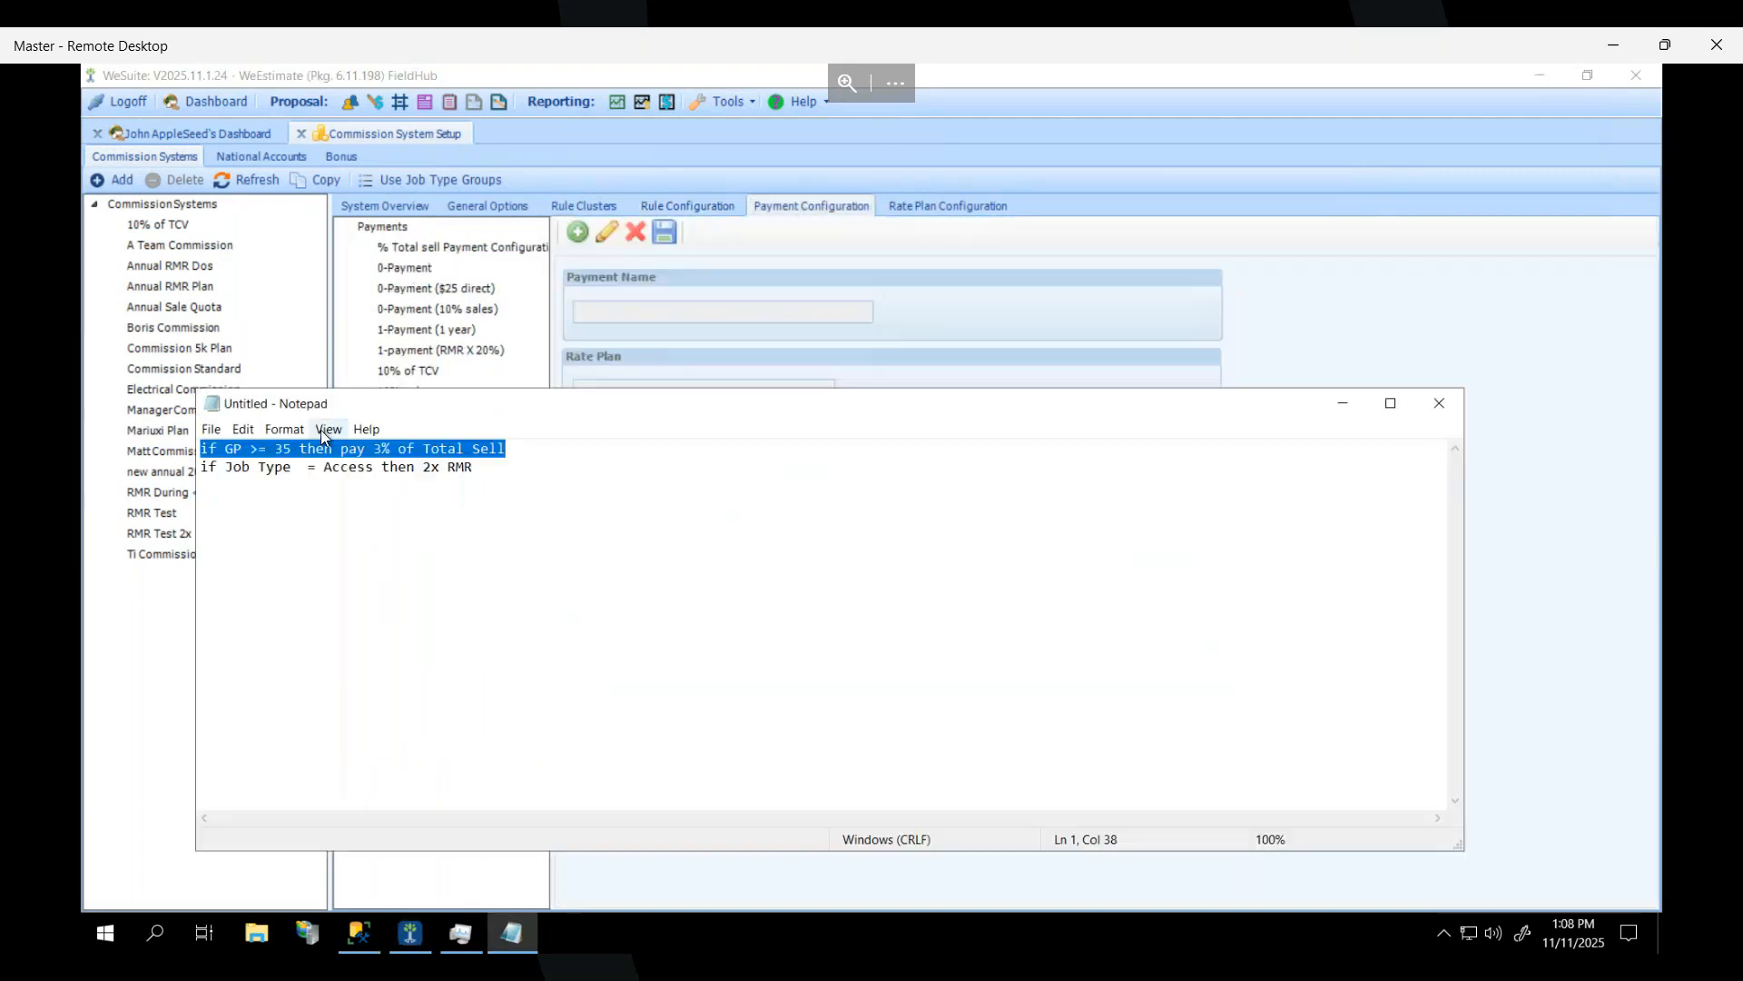
pyautogui.click(406, 454)
pyautogui.moveTo(346, 451); pyautogui.dragTo(510, 449)
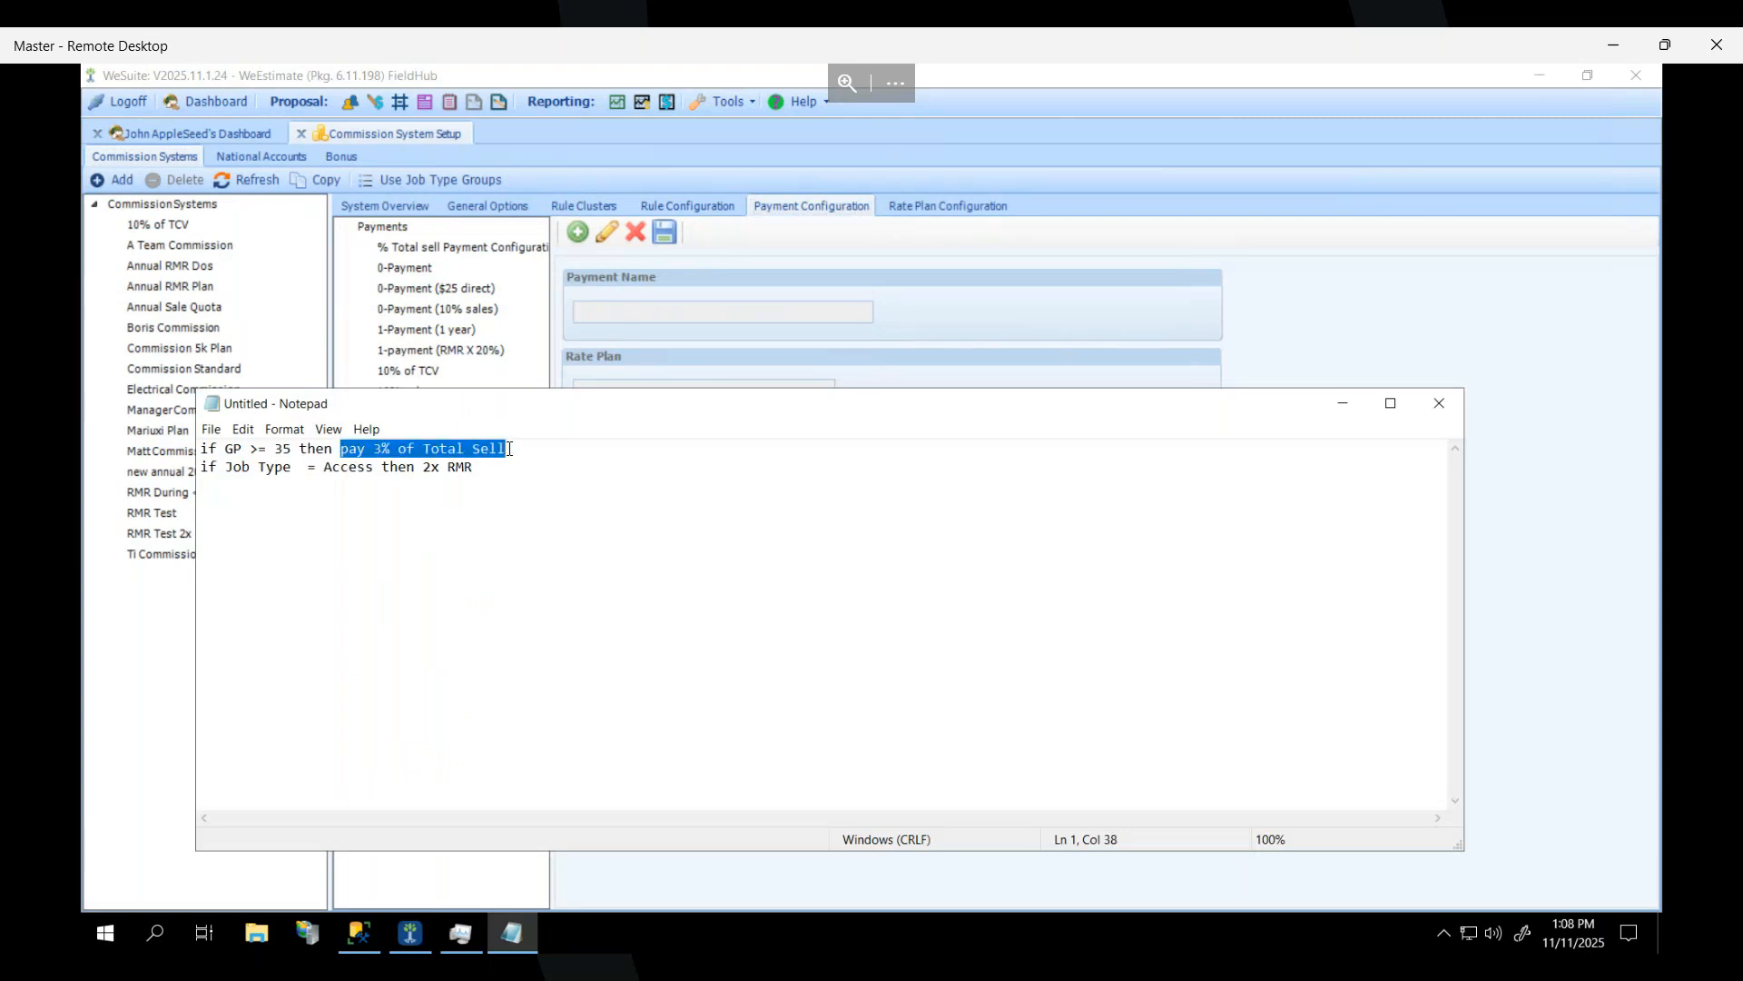
pyautogui.click(1043, 276)
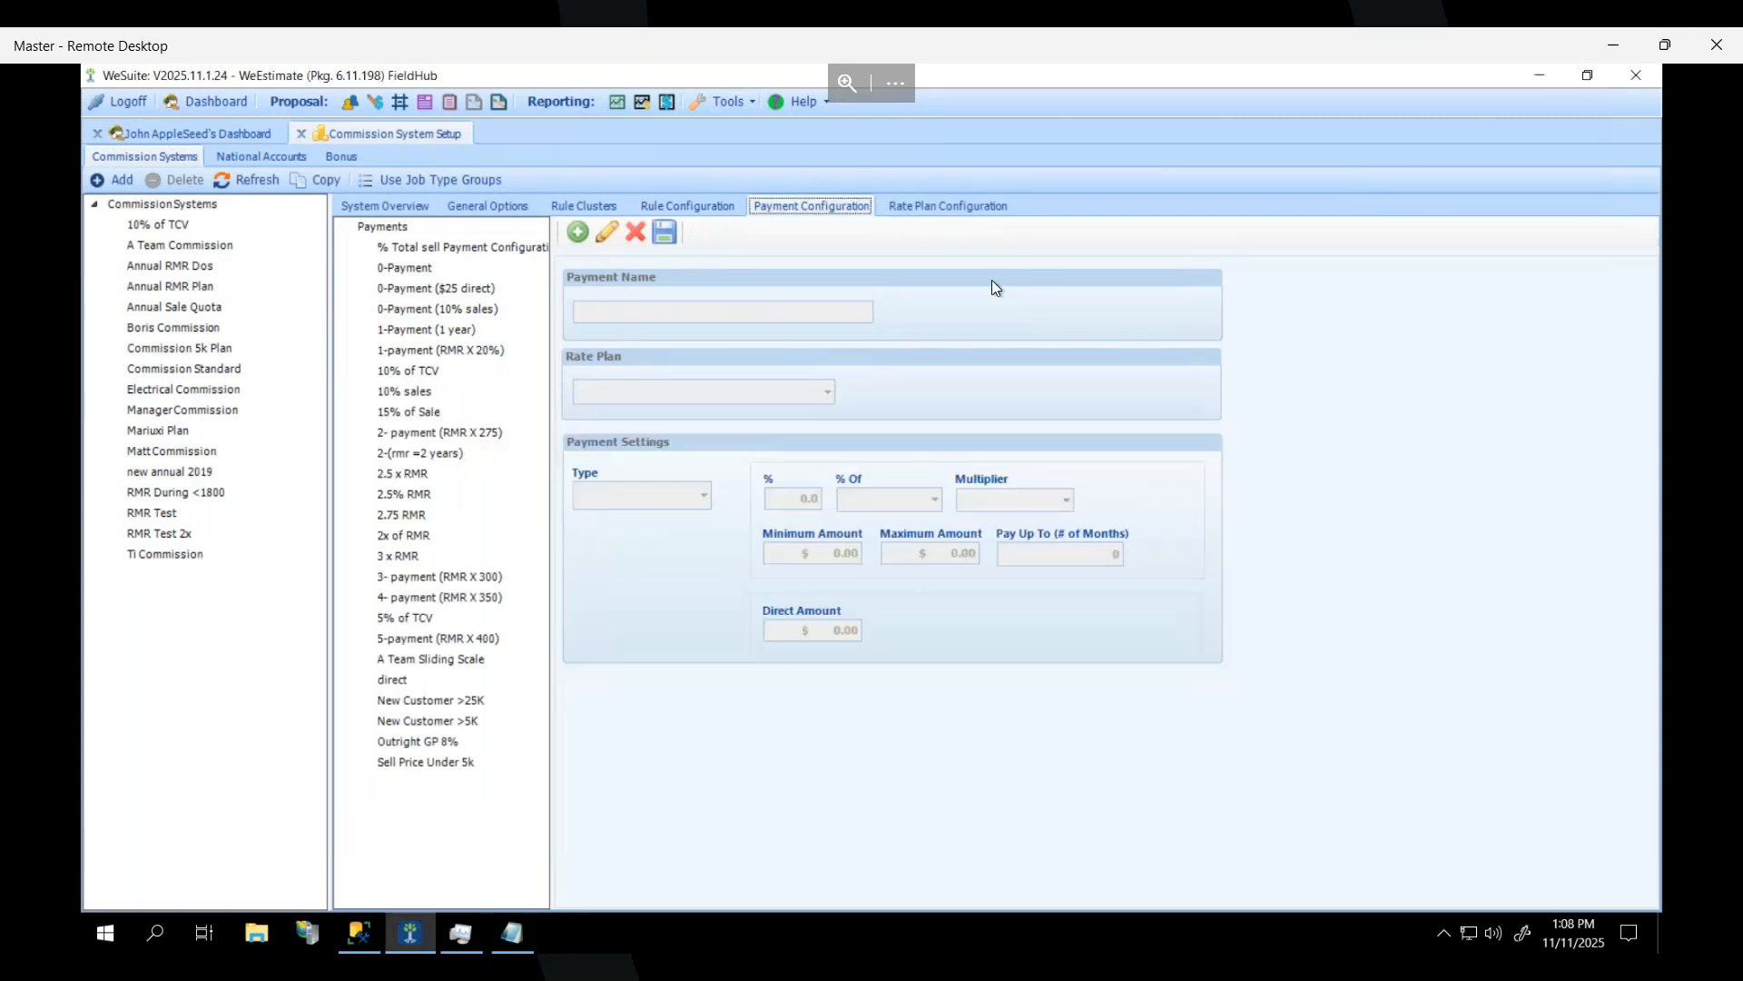
# Add a new commission payment named "3% of Total Sell".
pyautogui.click(581, 232)
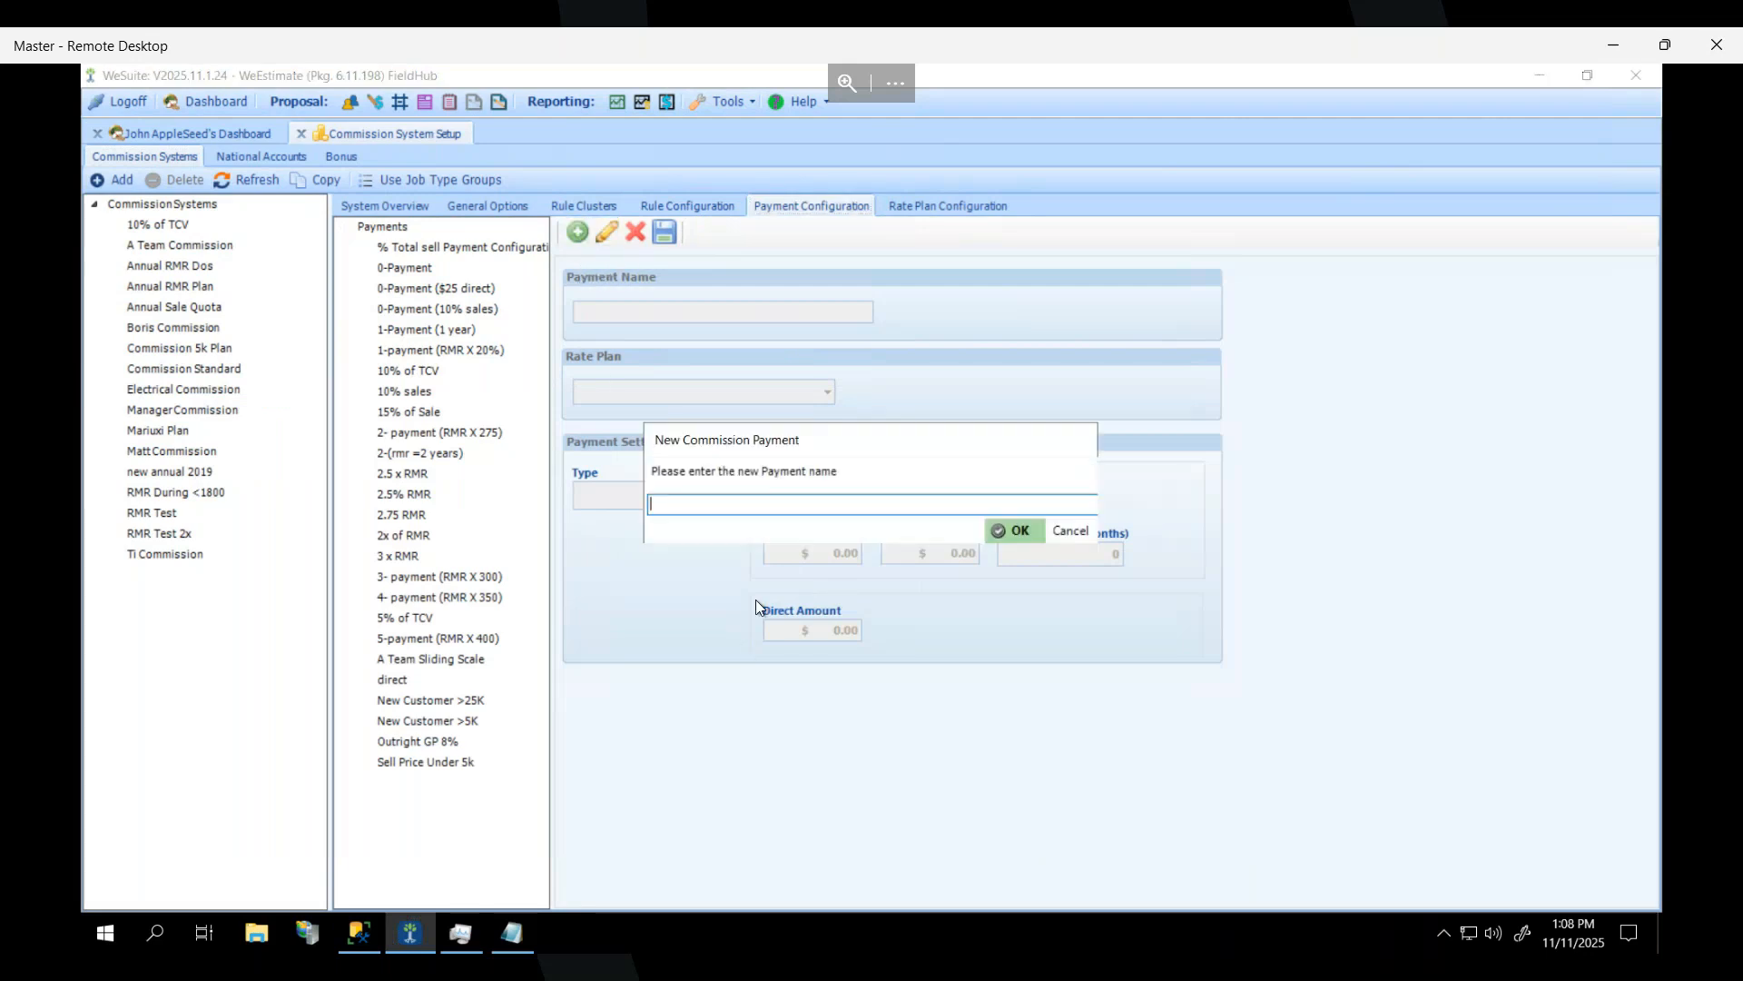
pyautogui.write('3% of Total Sell')
pyautogui.click(1010, 529)
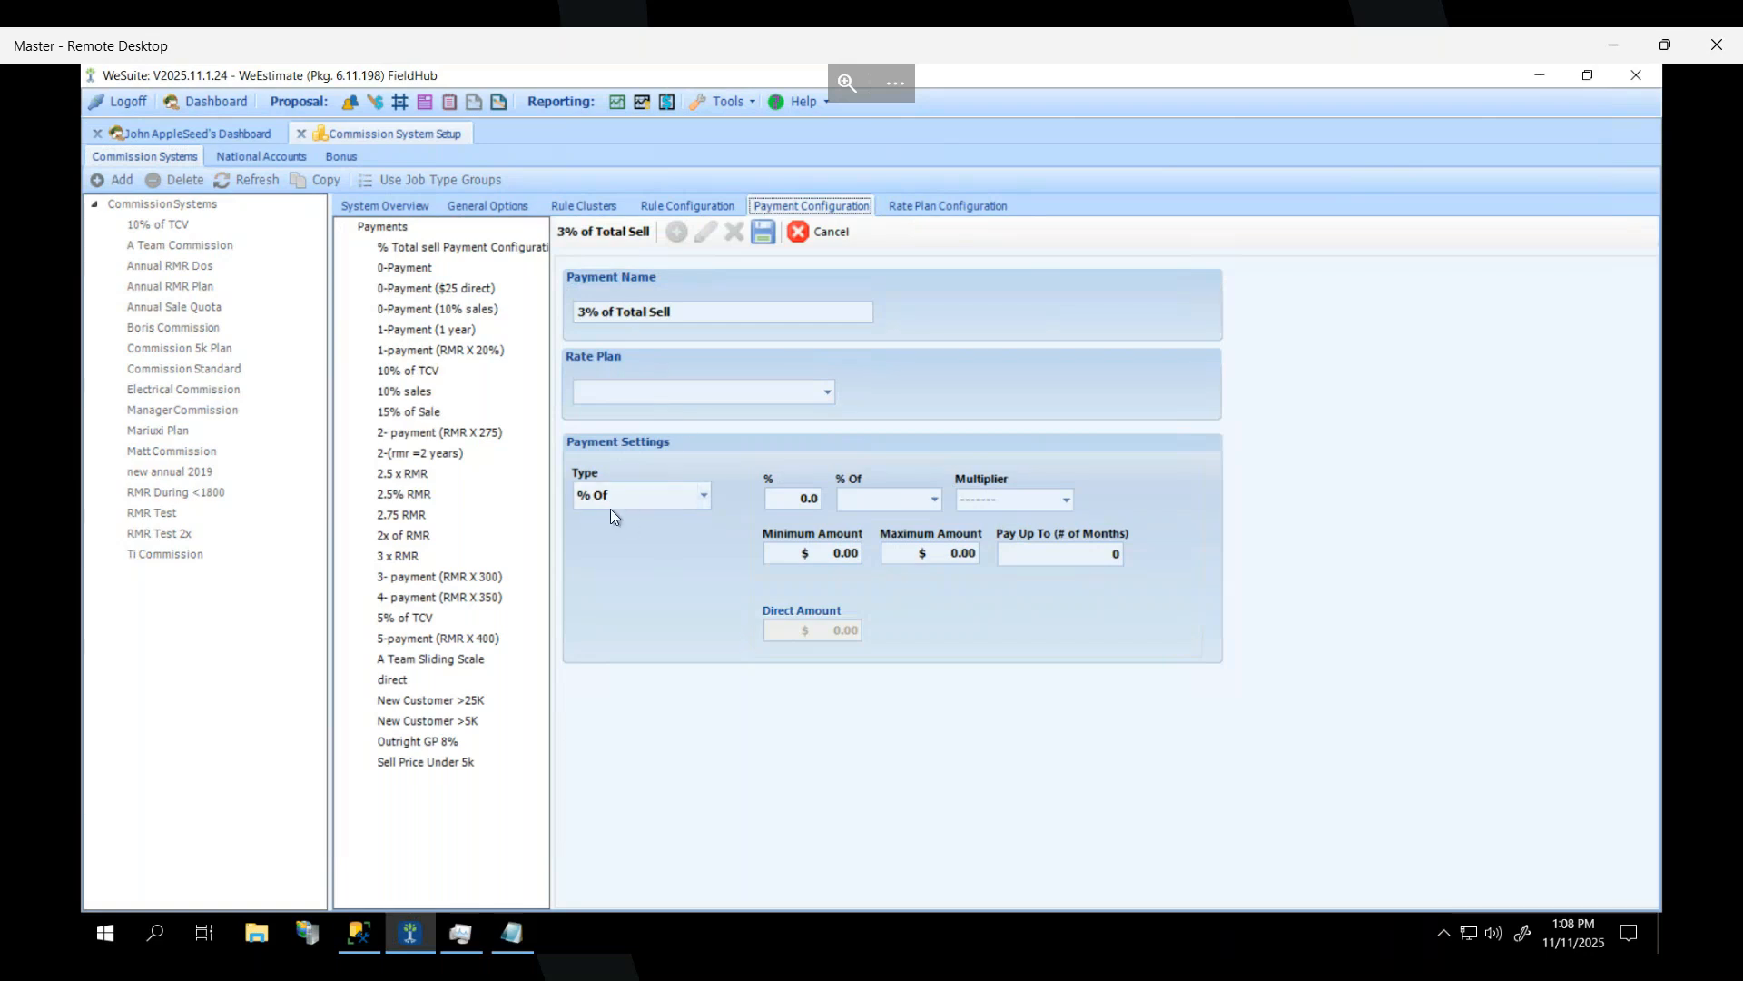
# Set the payment to 3% of Total Sale and save it.
pyautogui.click(800, 501)
pyautogui.write('3')
pyautogui.click(904, 502)
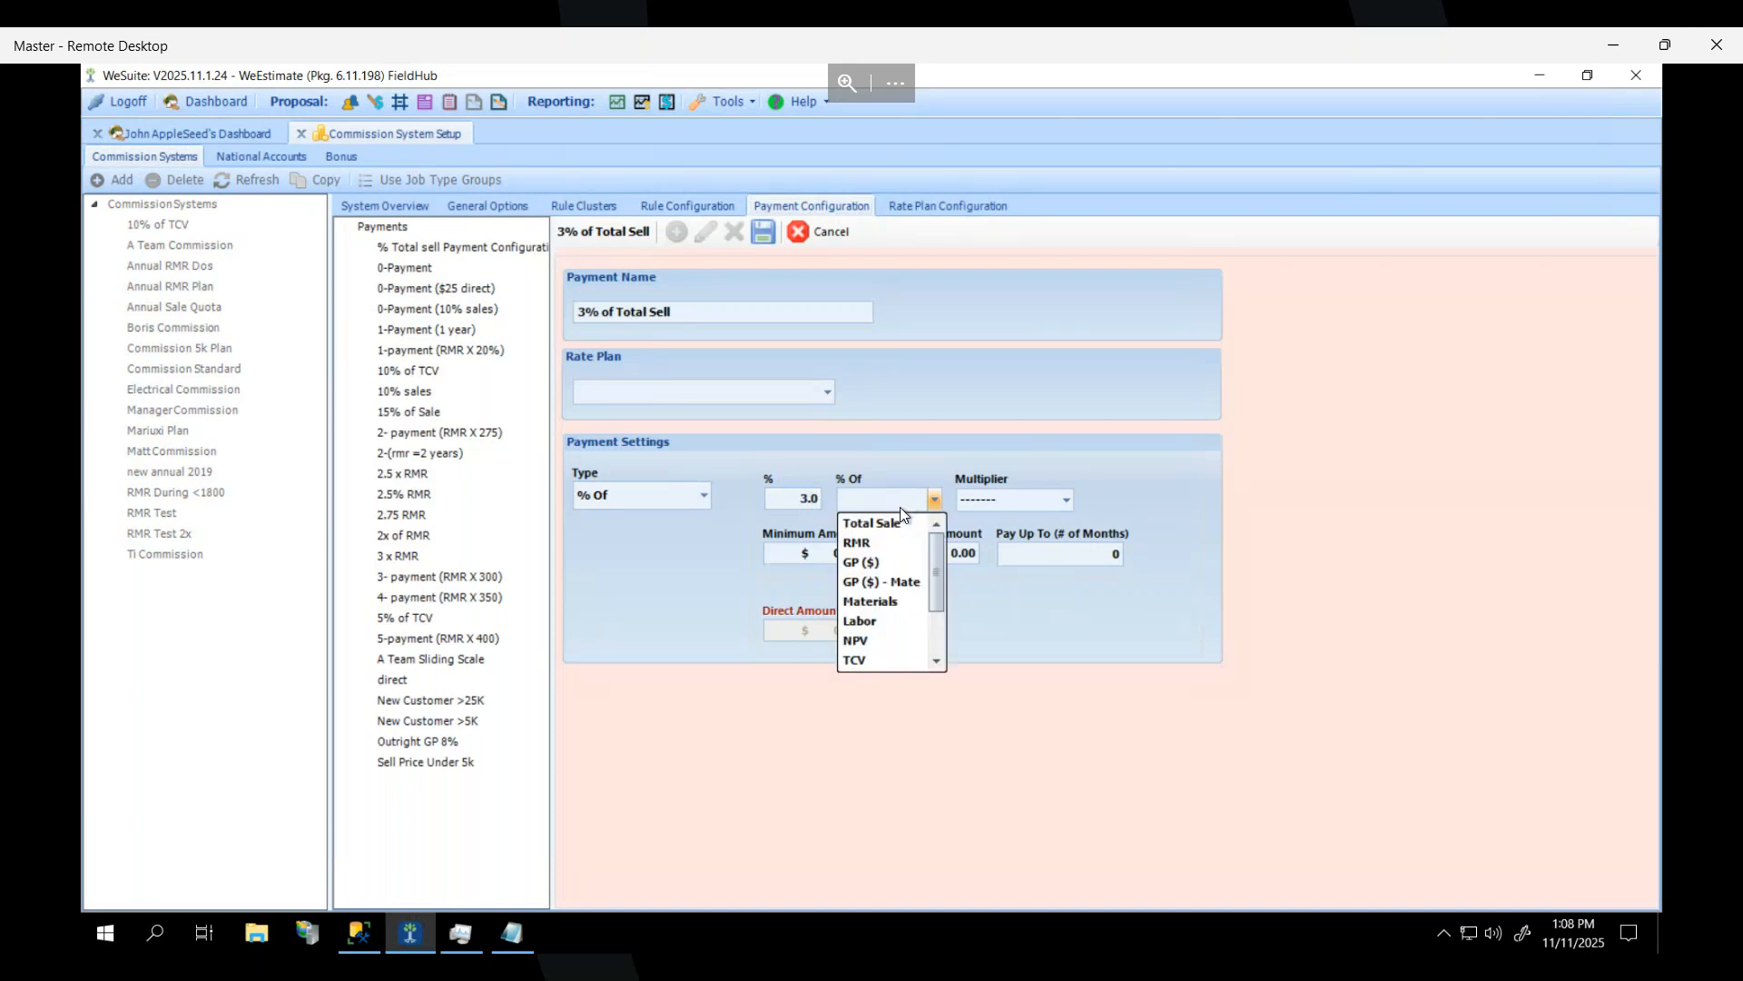
pyautogui.click(869, 521)
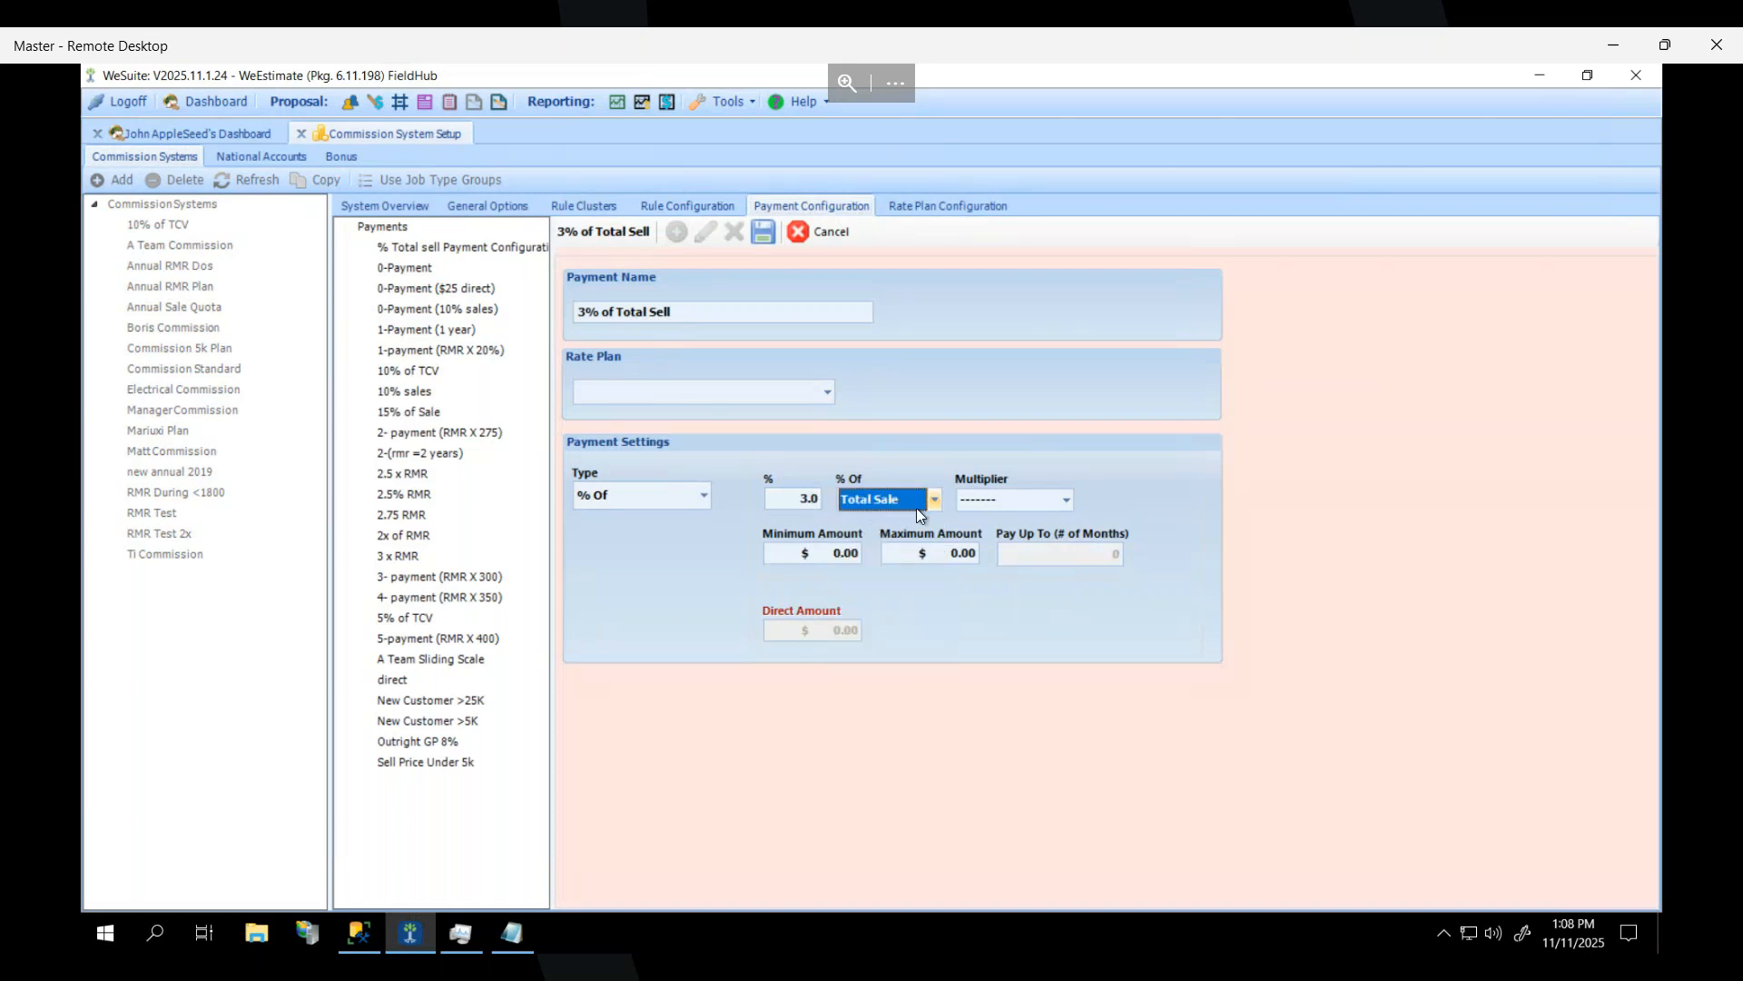
pyautogui.click(763, 238)
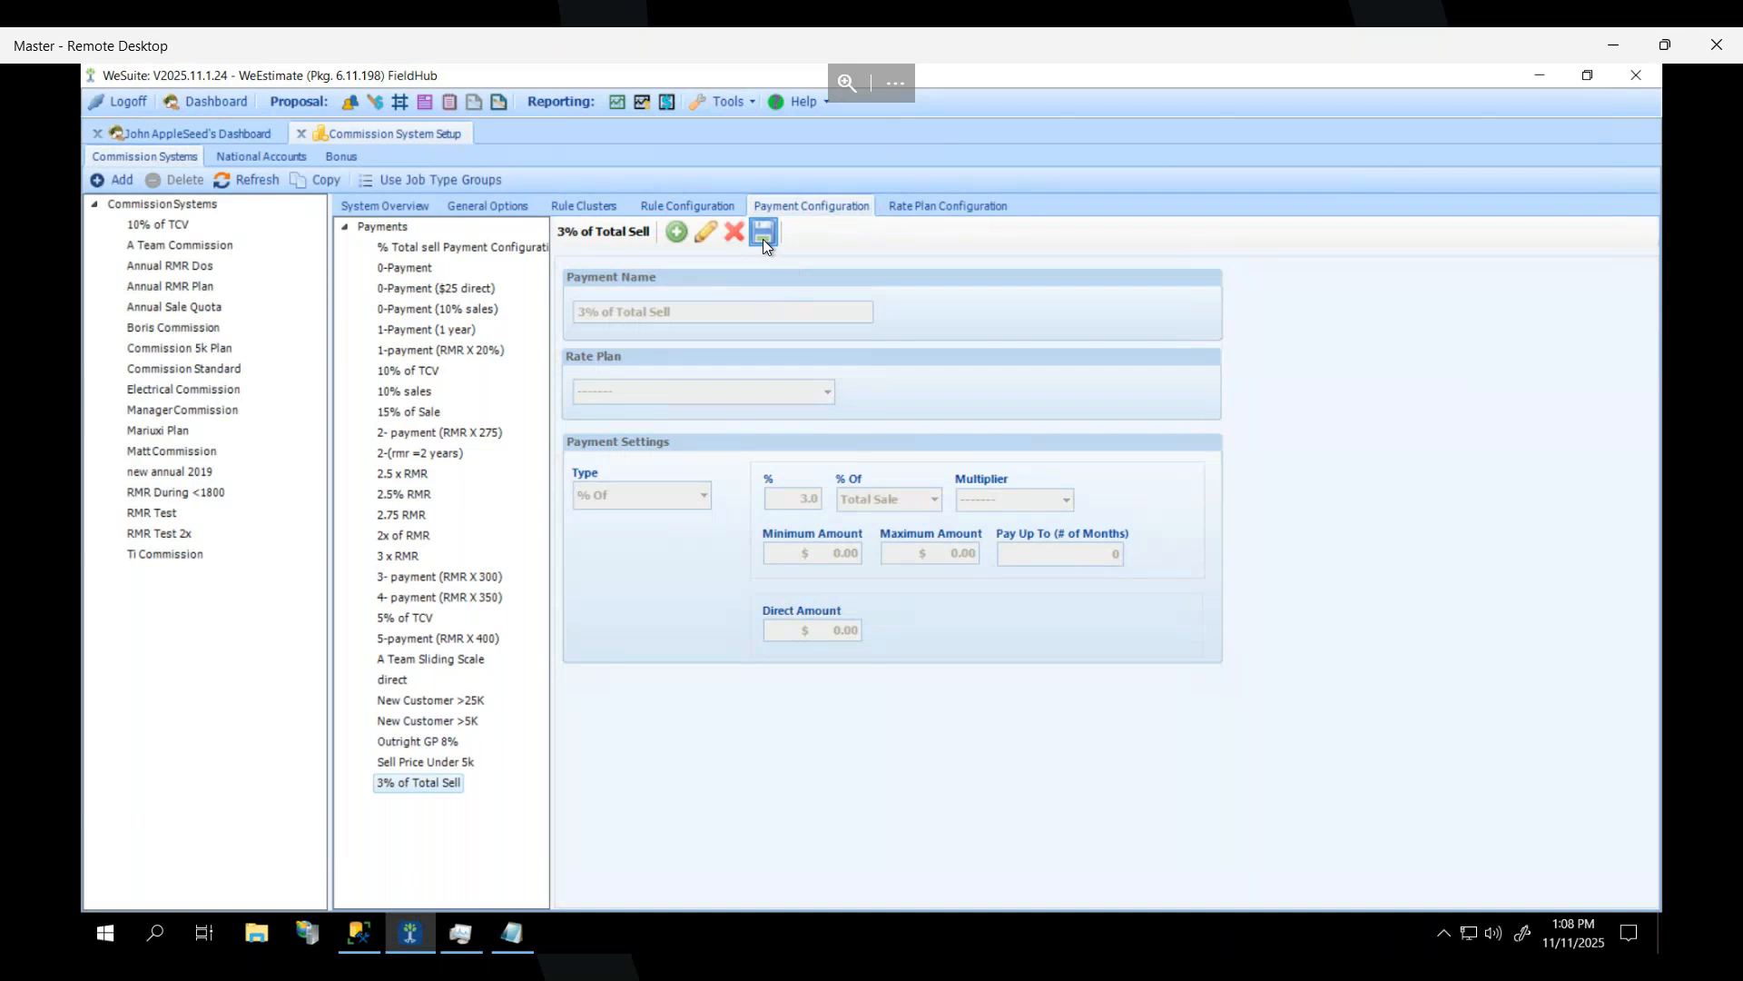
# Add a new commission rule cluster named "3% of Total Sell 35 GP".
pyautogui.click(572, 209)
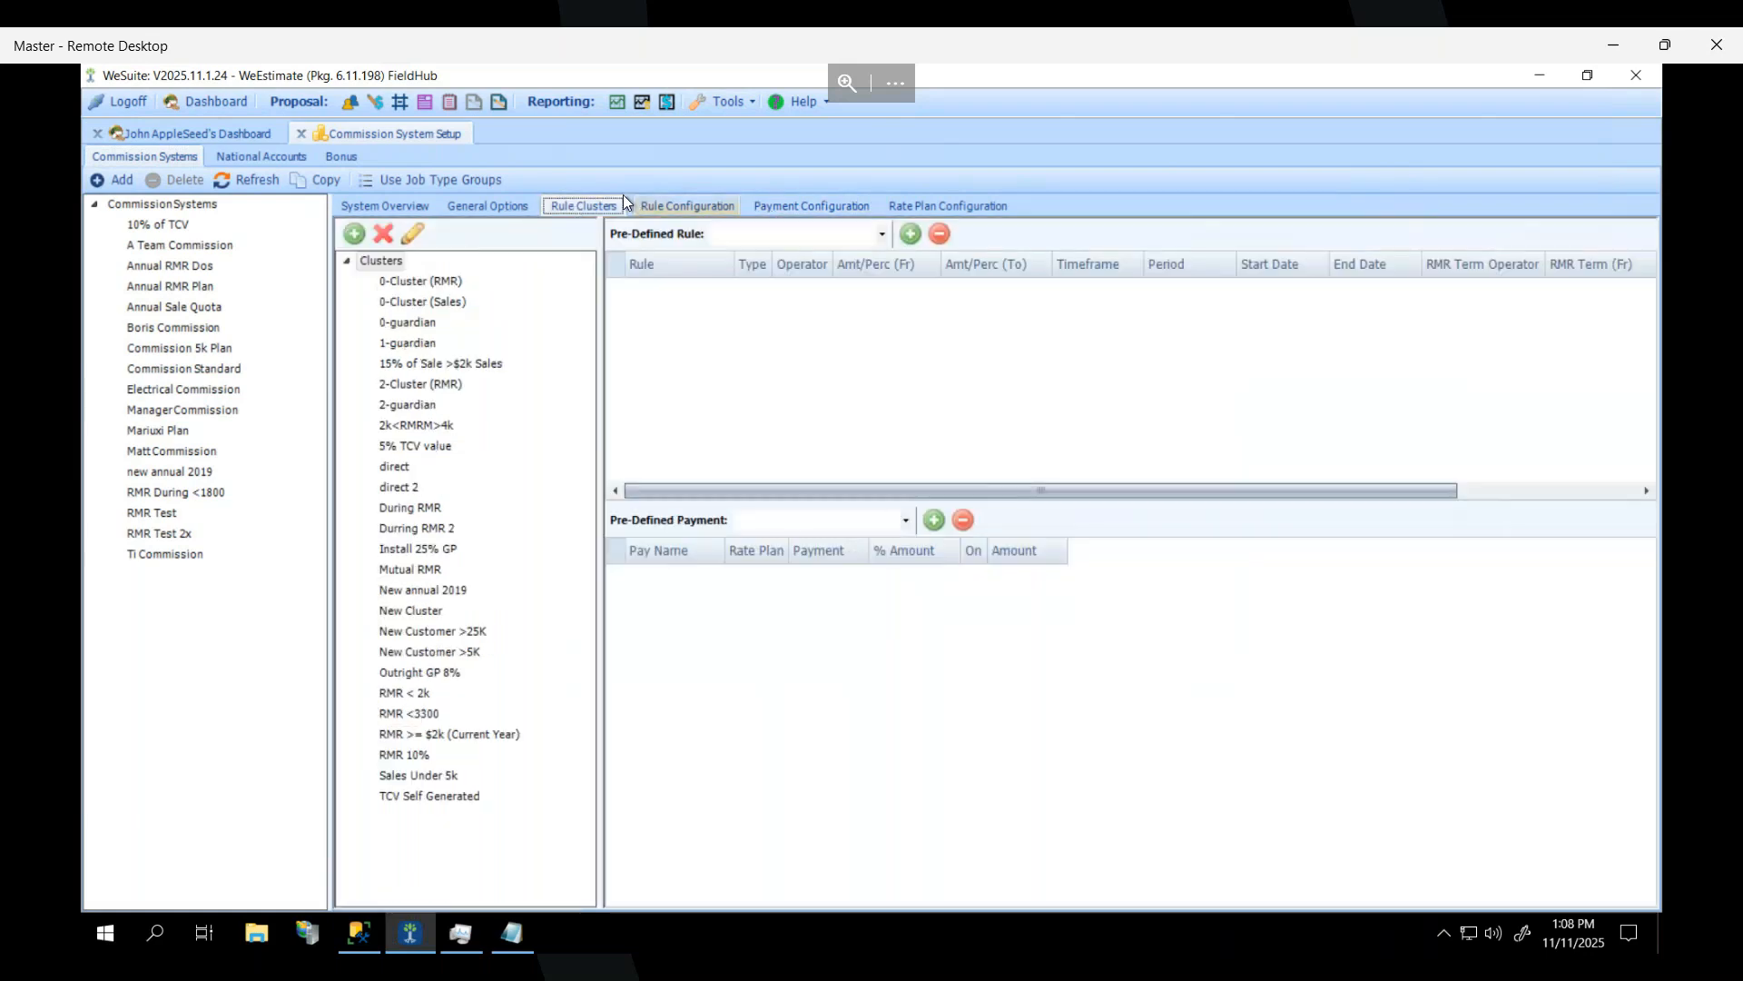
pyautogui.click(350, 237)
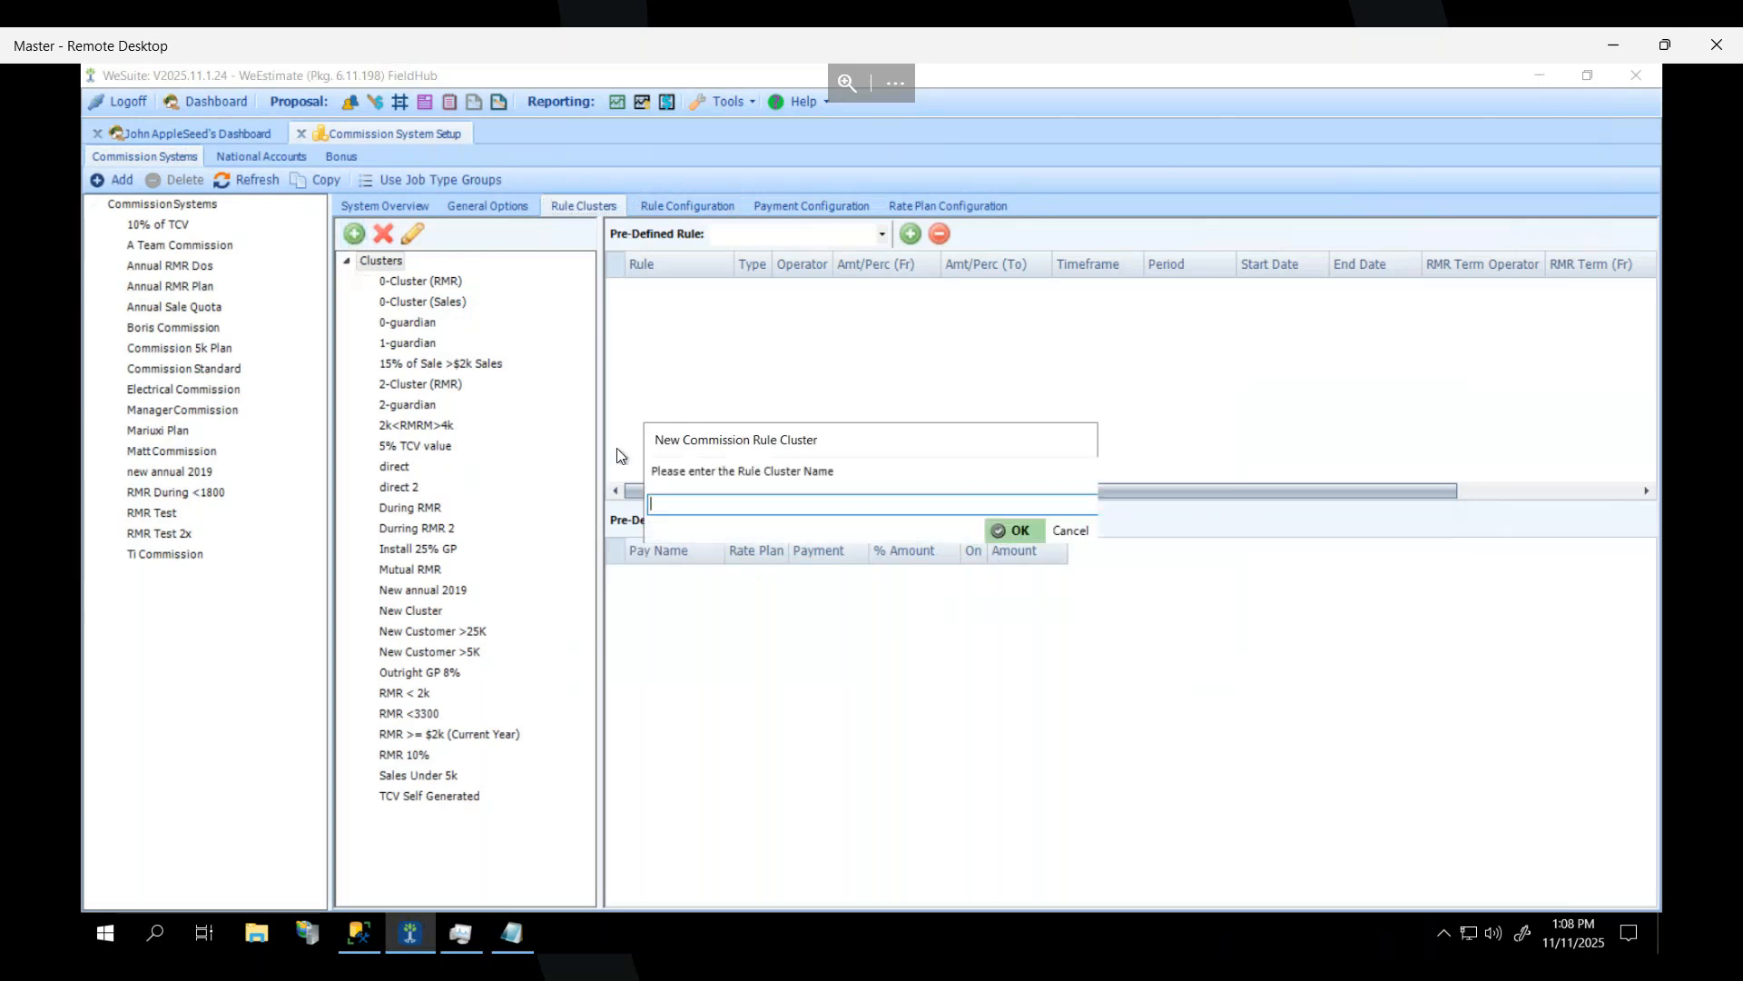
pyautogui.write('3% of Total Sell 35 GP')
pyautogui.click(997, 527)
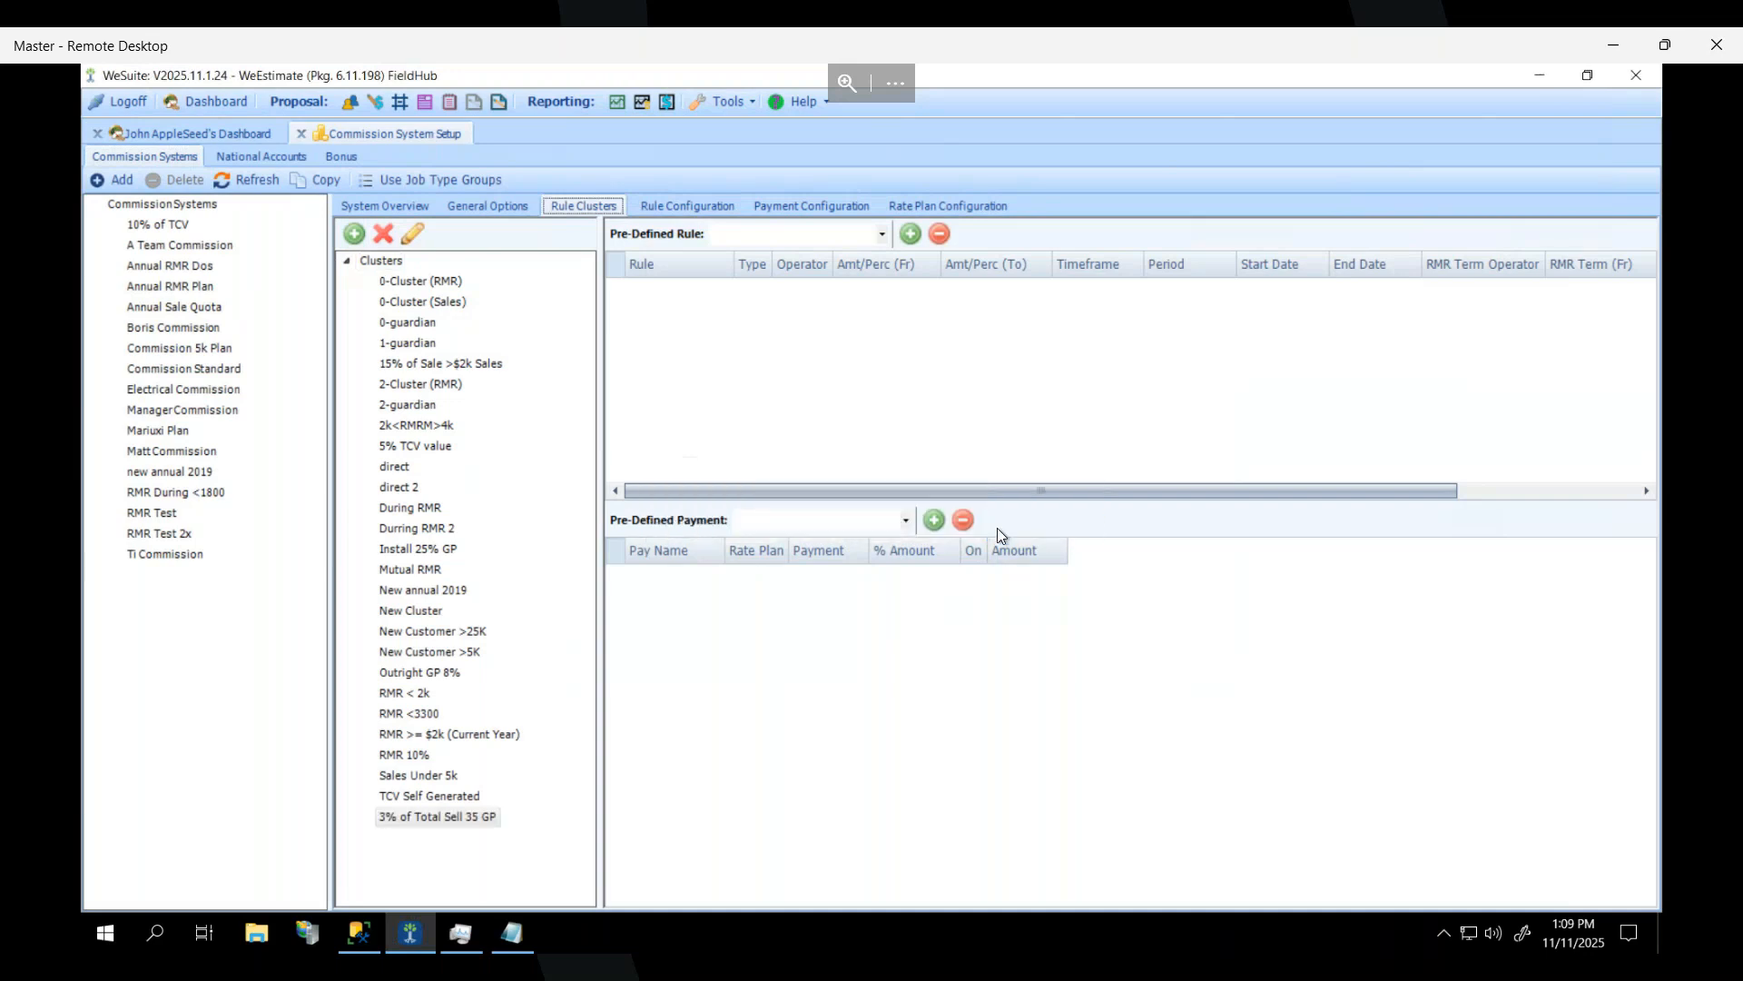
# Assign the "GPM >= 35" rule and the "3% of Total Sell" payment to the "3% of Total Sell 35 GP" cluster.
pyautogui.click(880, 234)
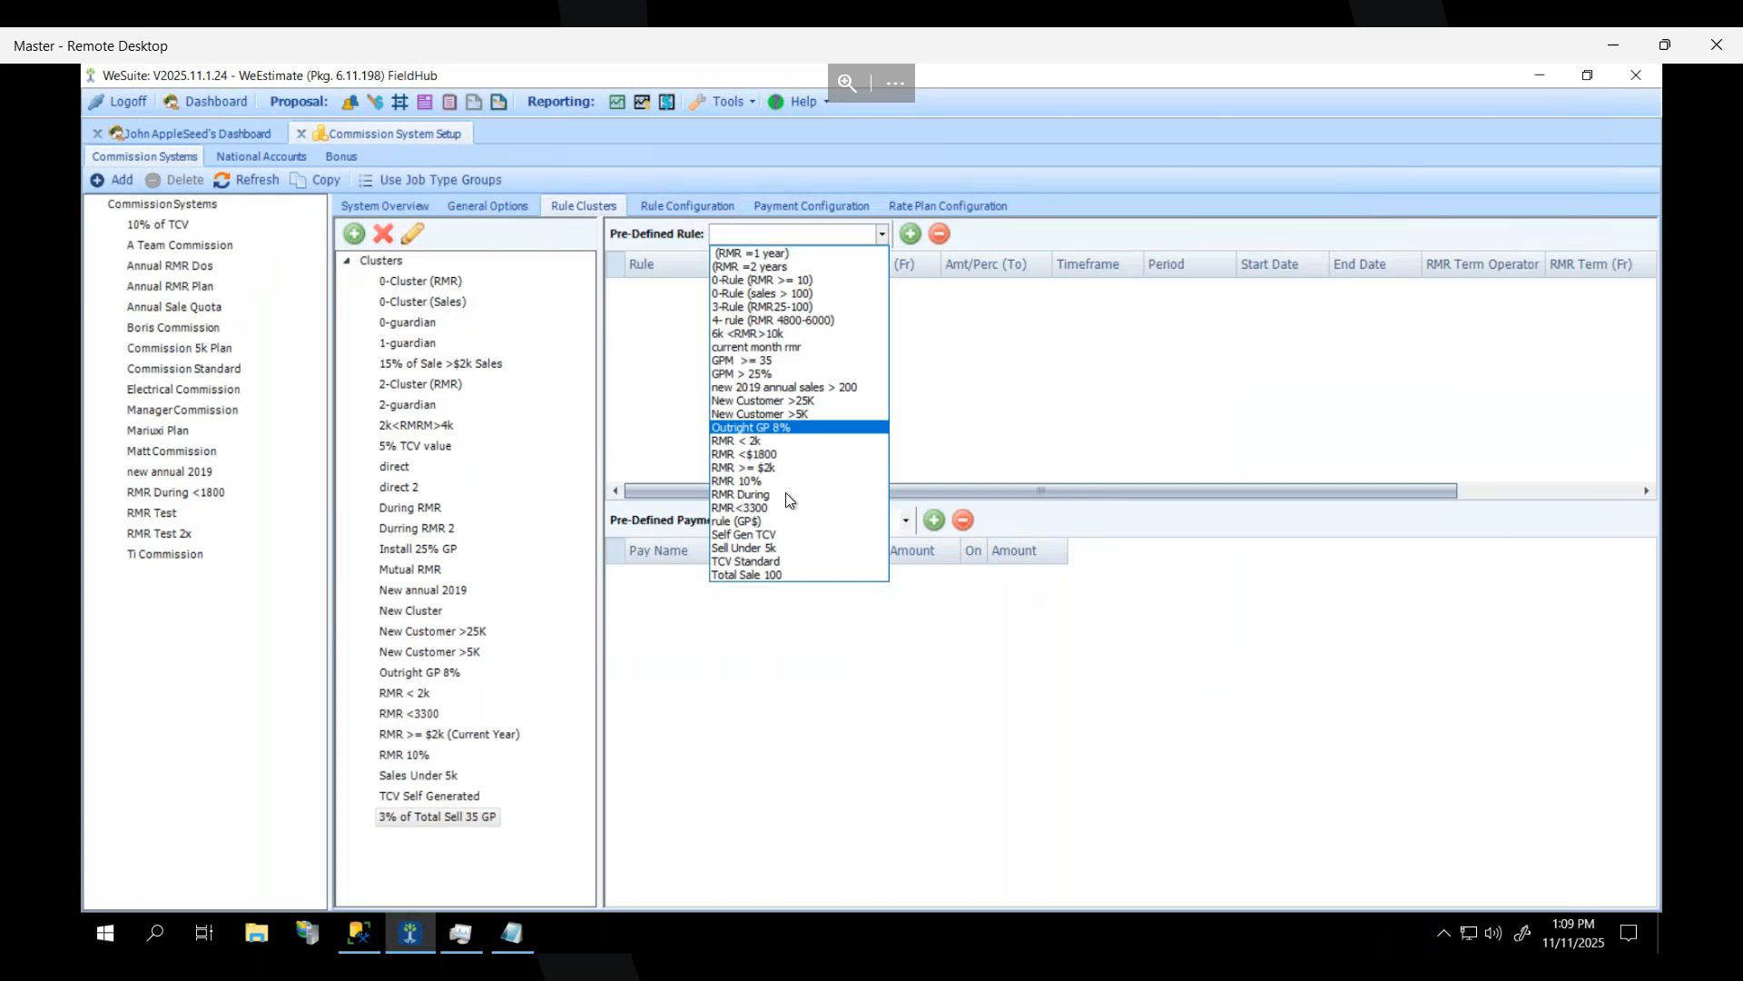
pyautogui.click(794, 360)
pyautogui.click(910, 235)
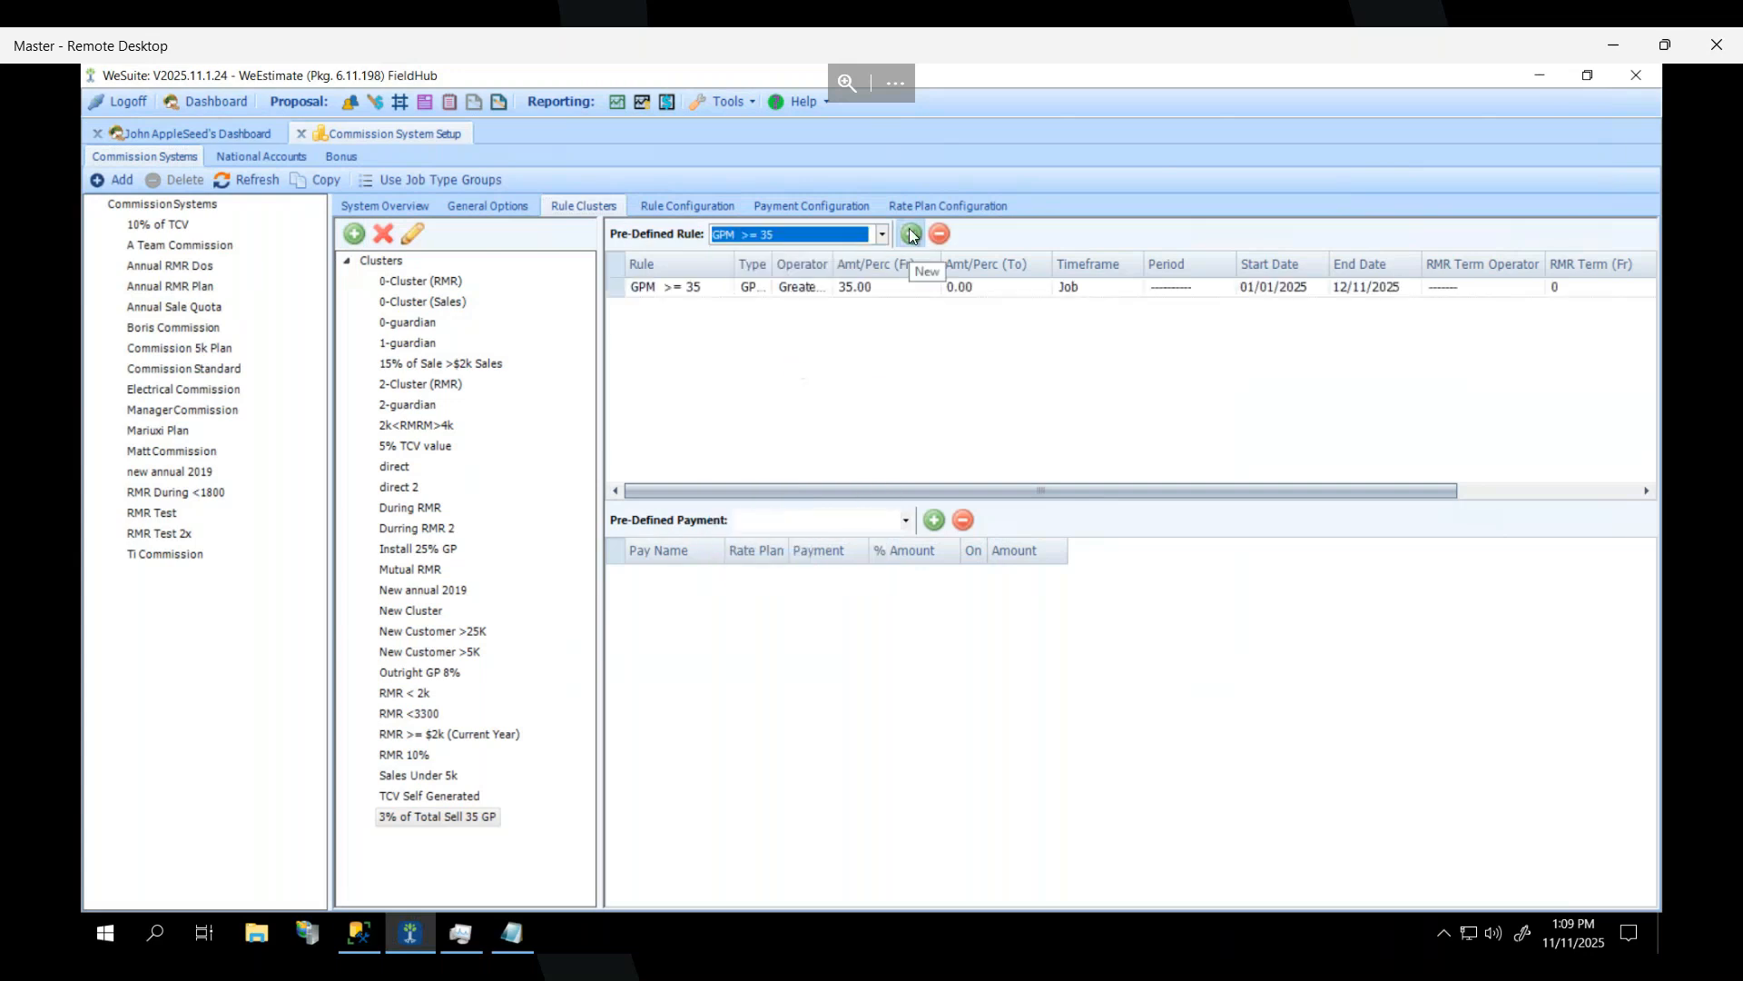
pyautogui.click(905, 519)
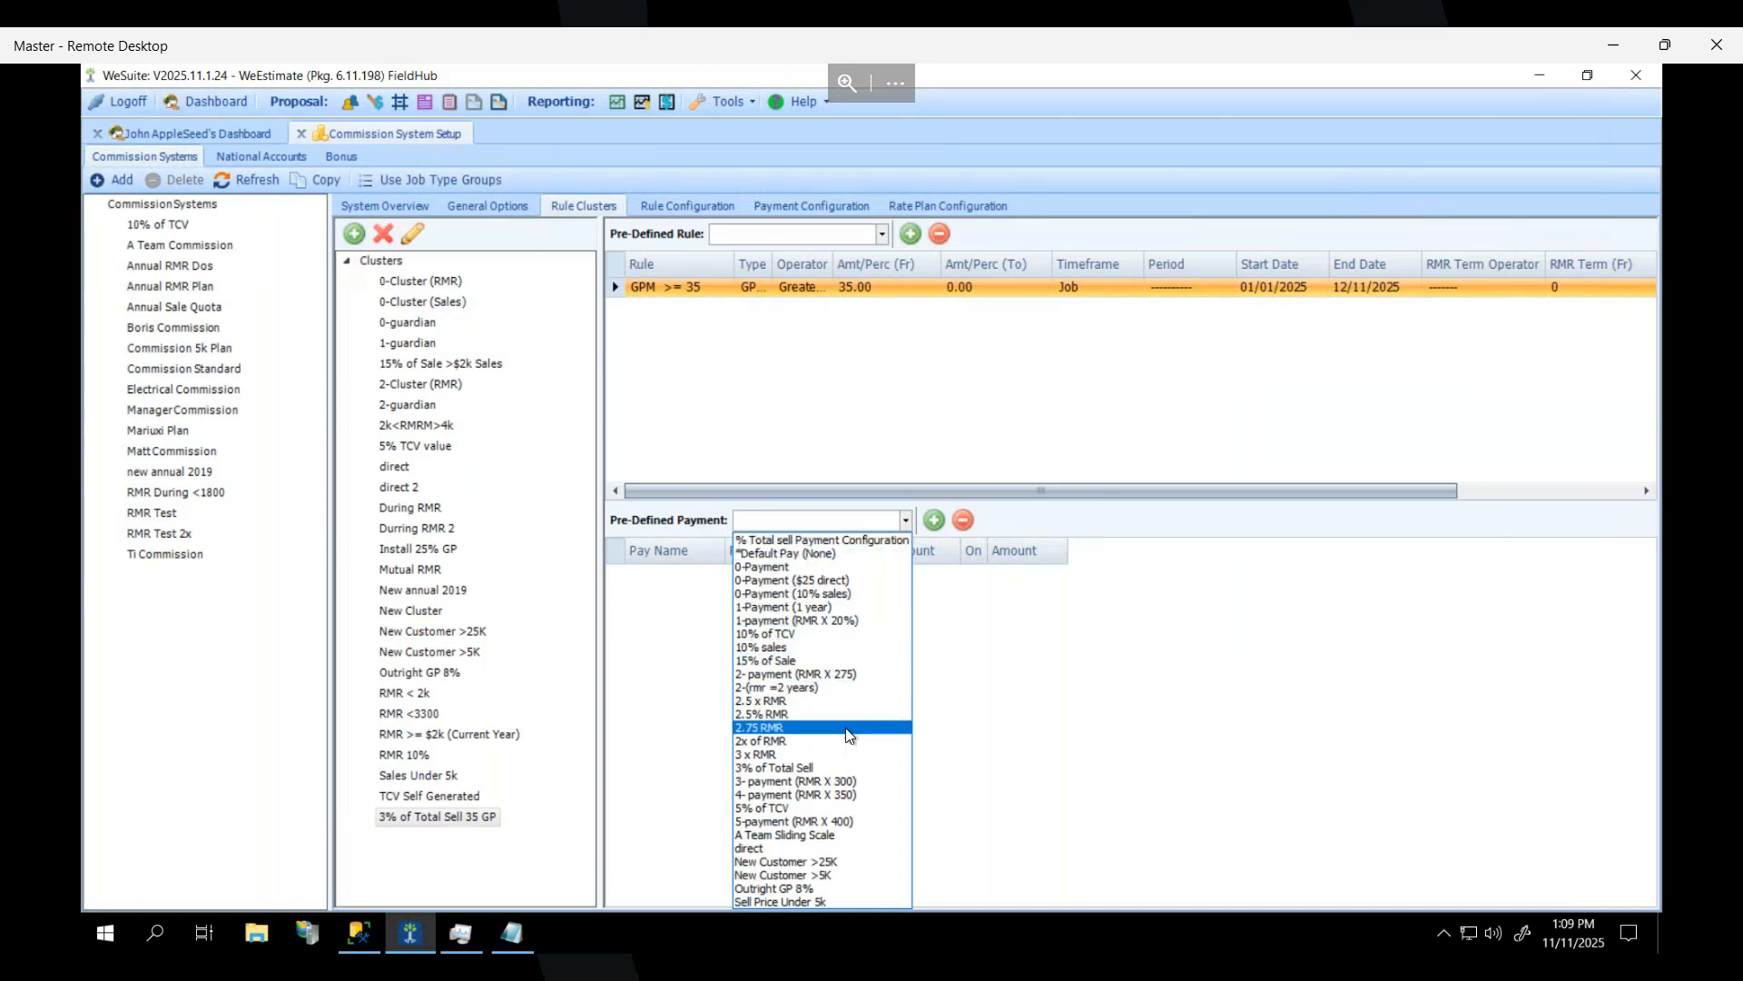
pyautogui.click(837, 767)
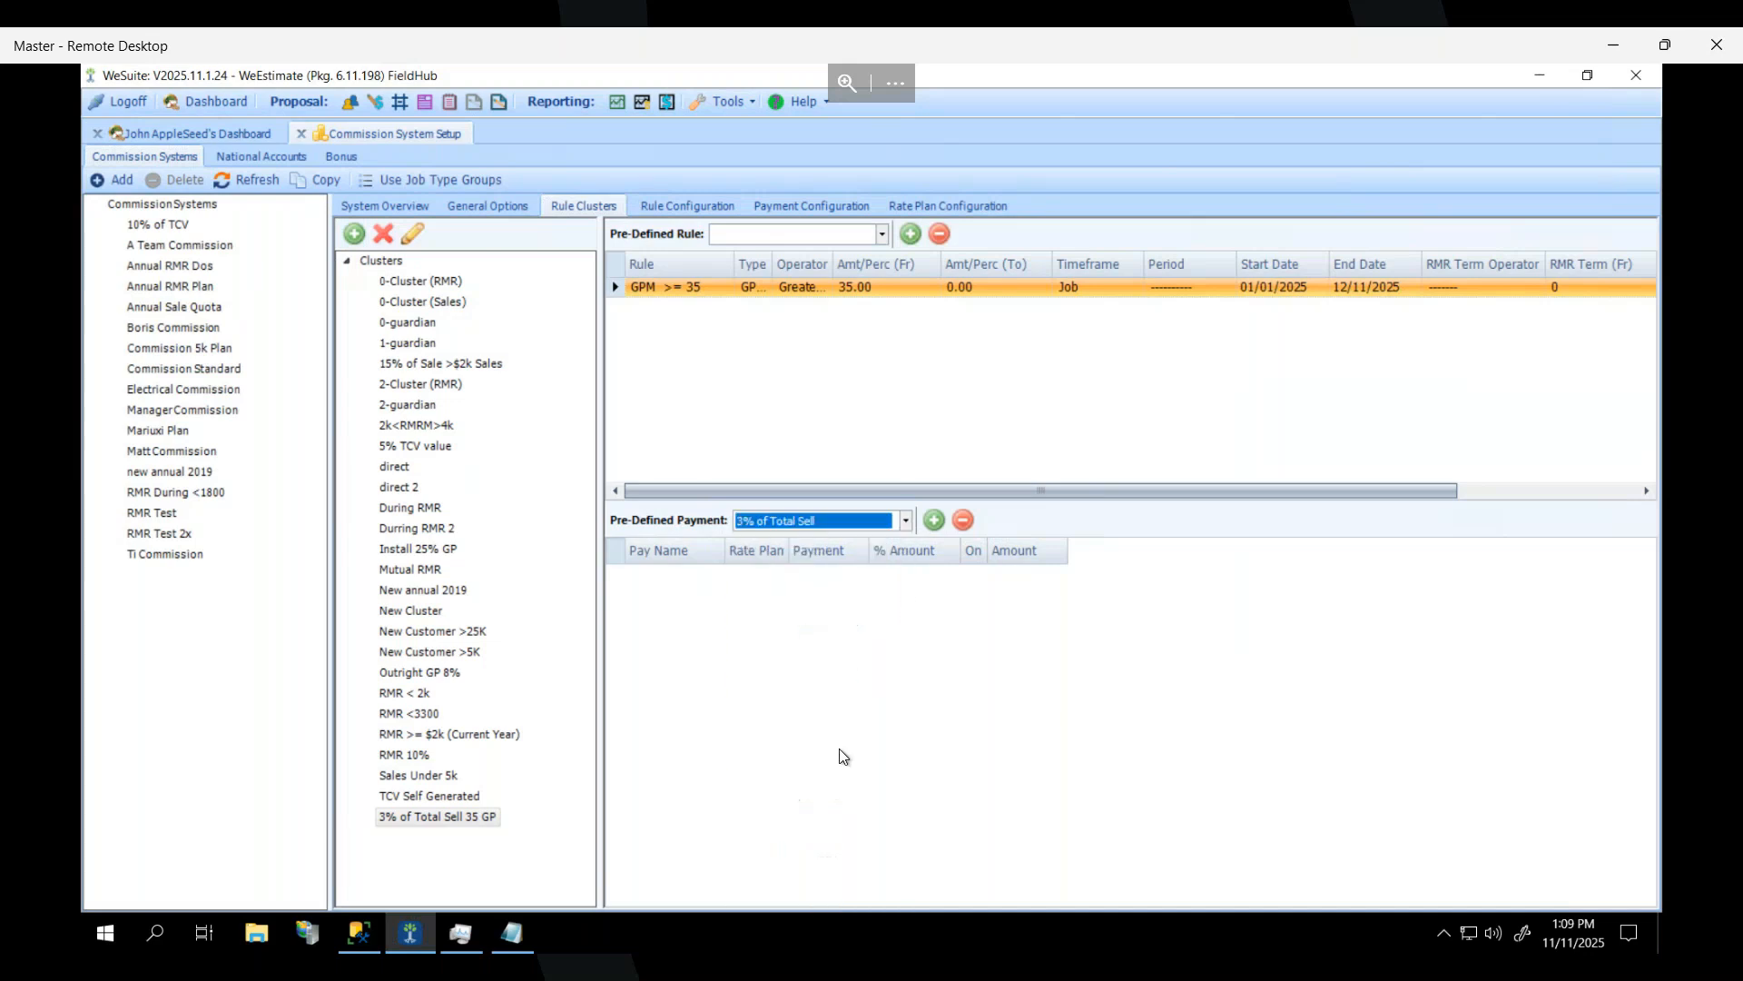
pyautogui.click(934, 521)
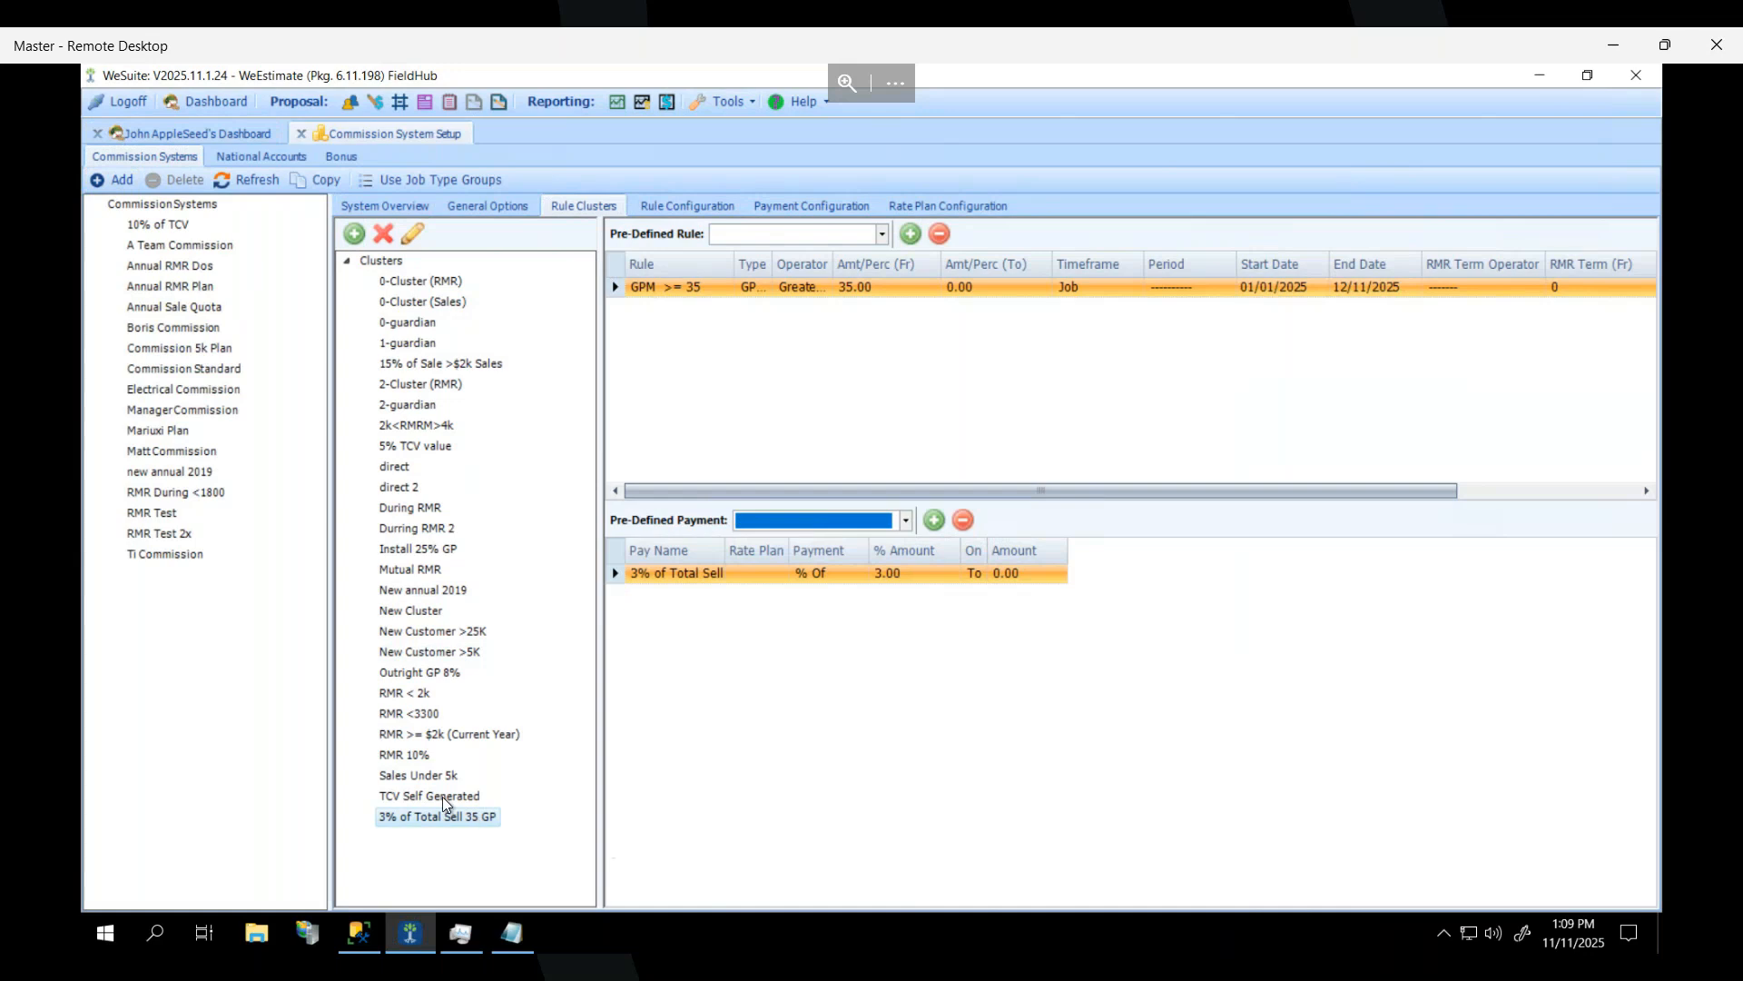
# Add a new commission system named "New Sales Person Commission".
pyautogui.click(118, 181)
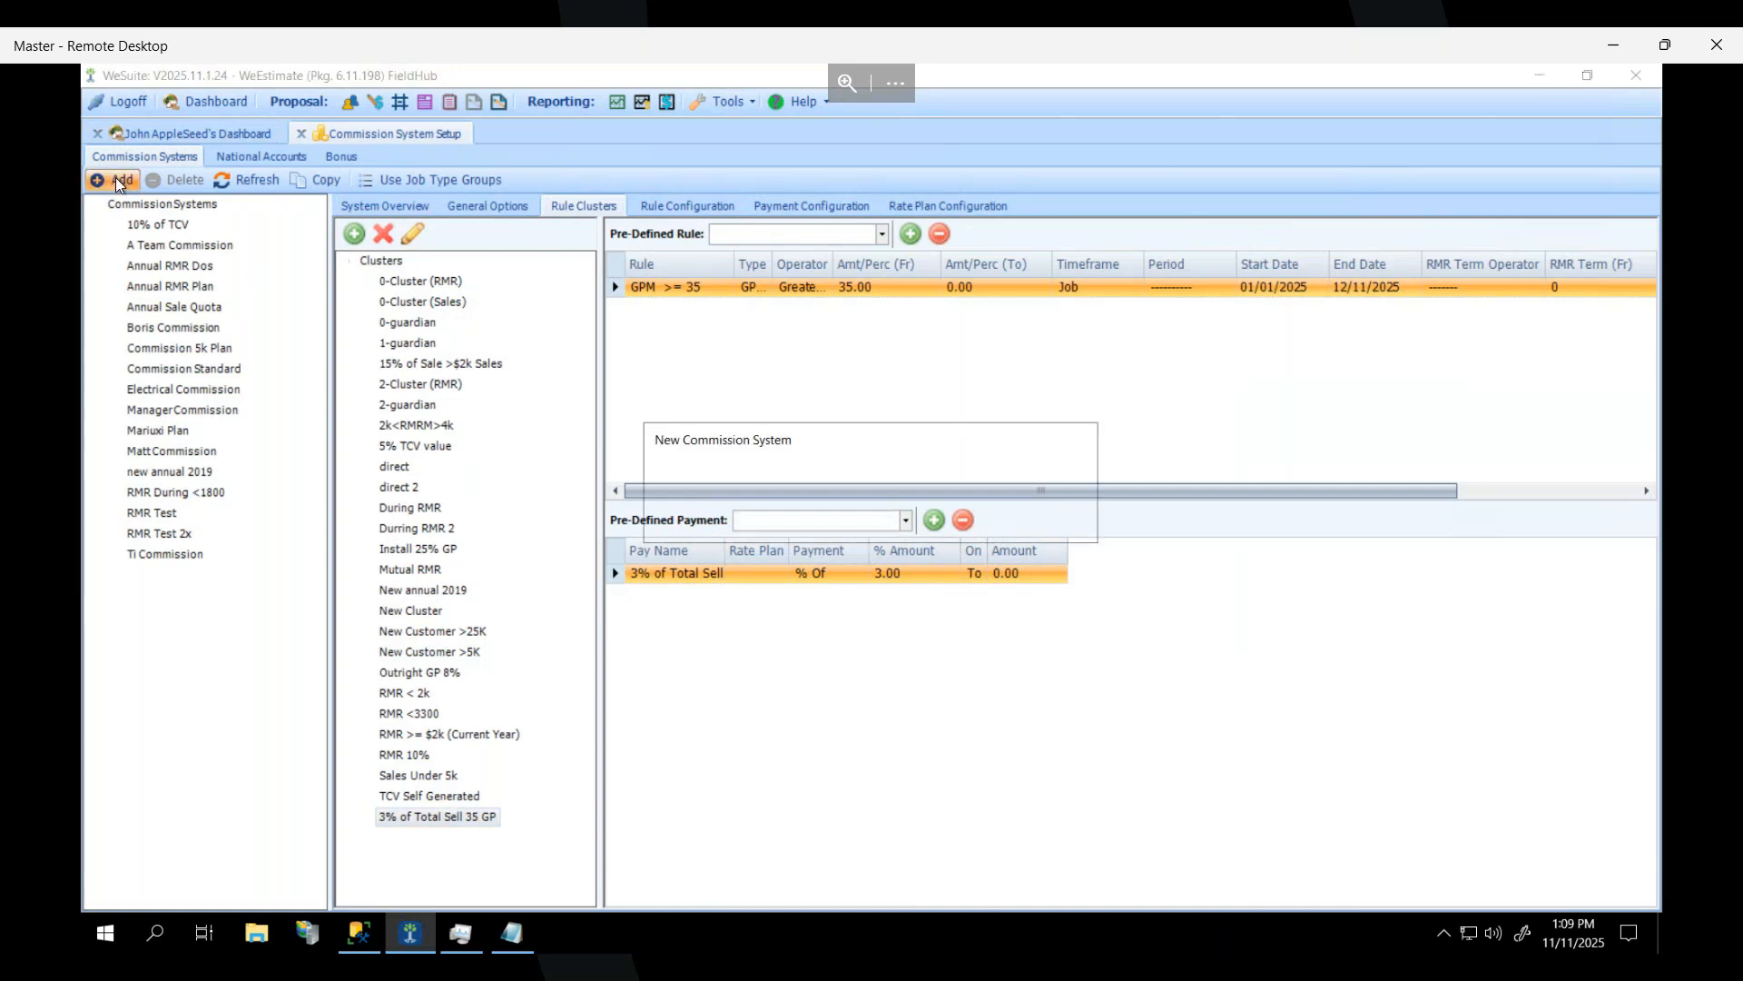
pyautogui.write('New Sales Person')
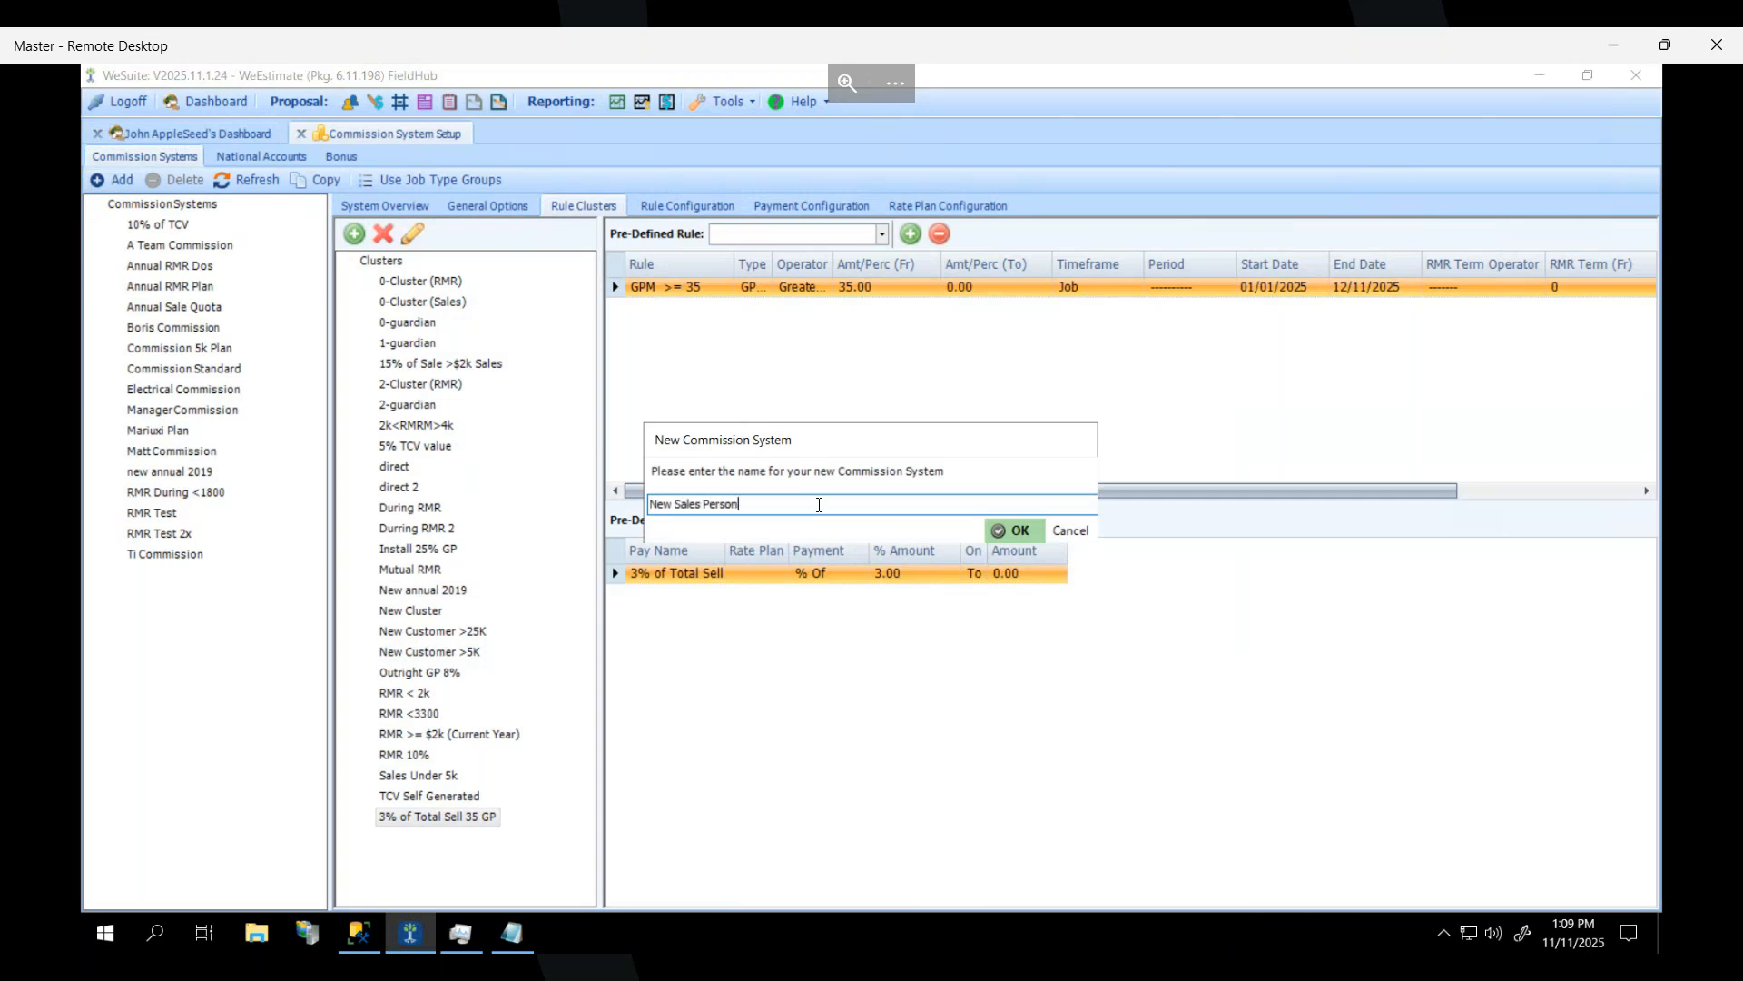
pyautogui.write(' Commission')
pyautogui.click(1013, 531)
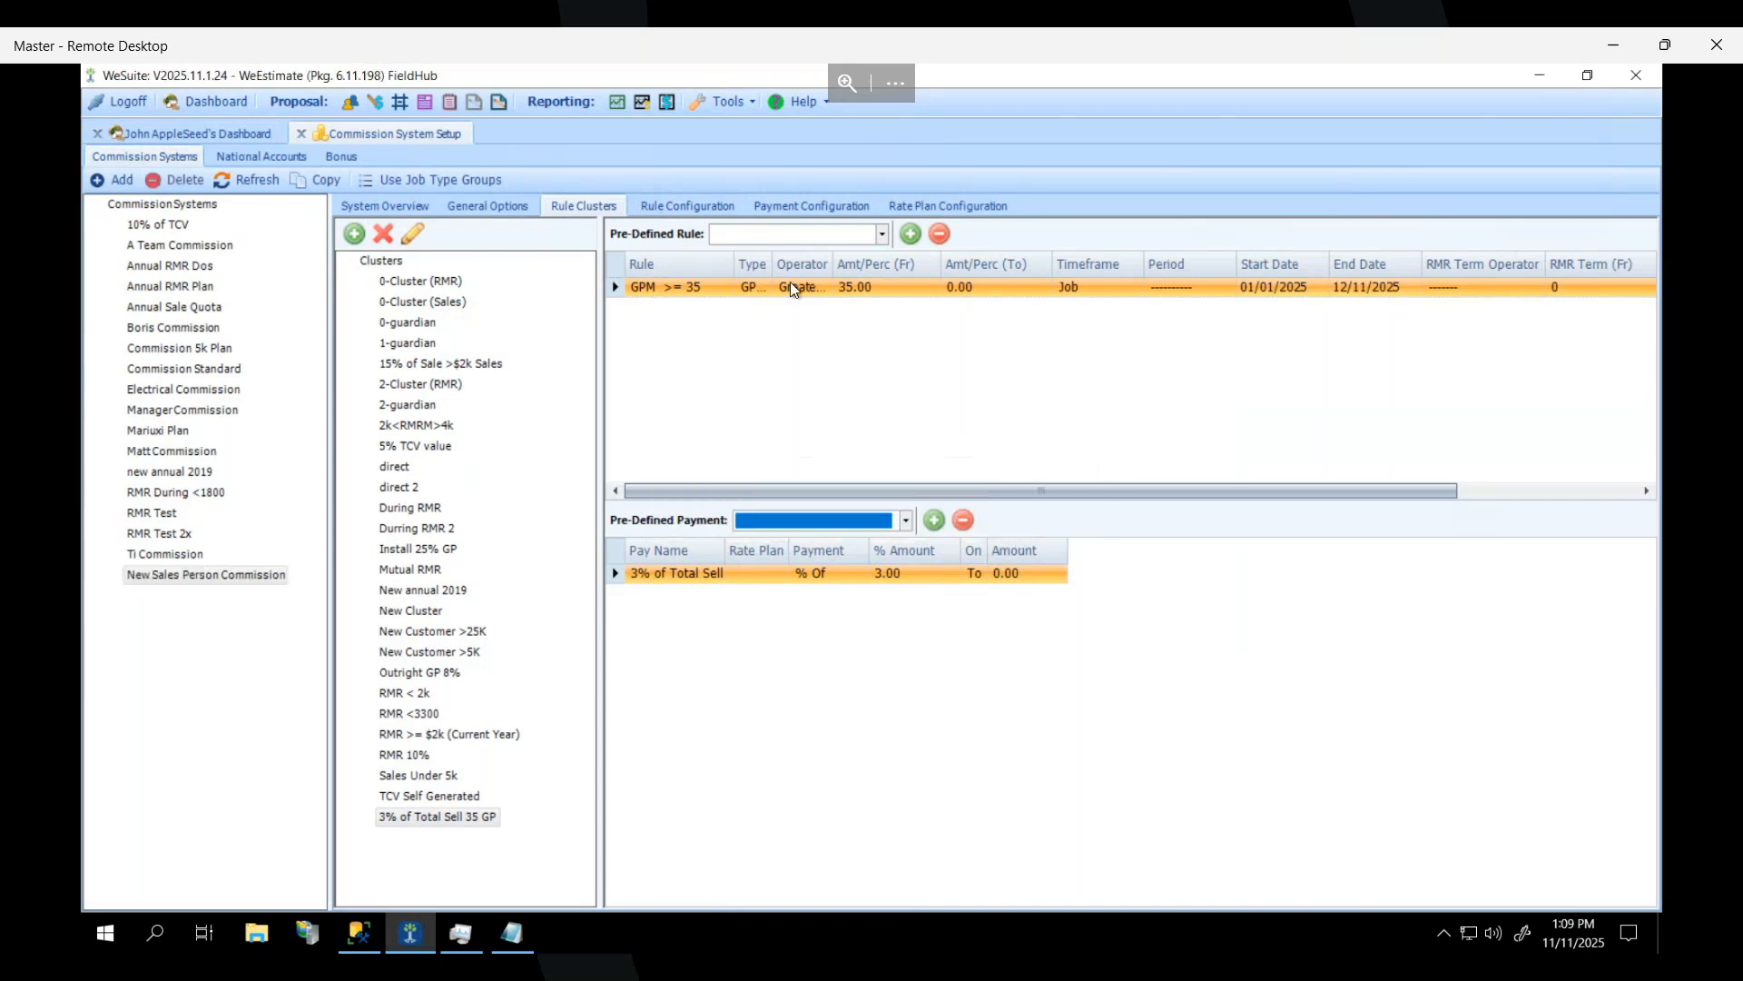
# Add the "3% of Total Sell 35 GP" and "RMR < 2k" clusters to the New Sales Person Commission system's overview.
pyautogui.click(154, 577)
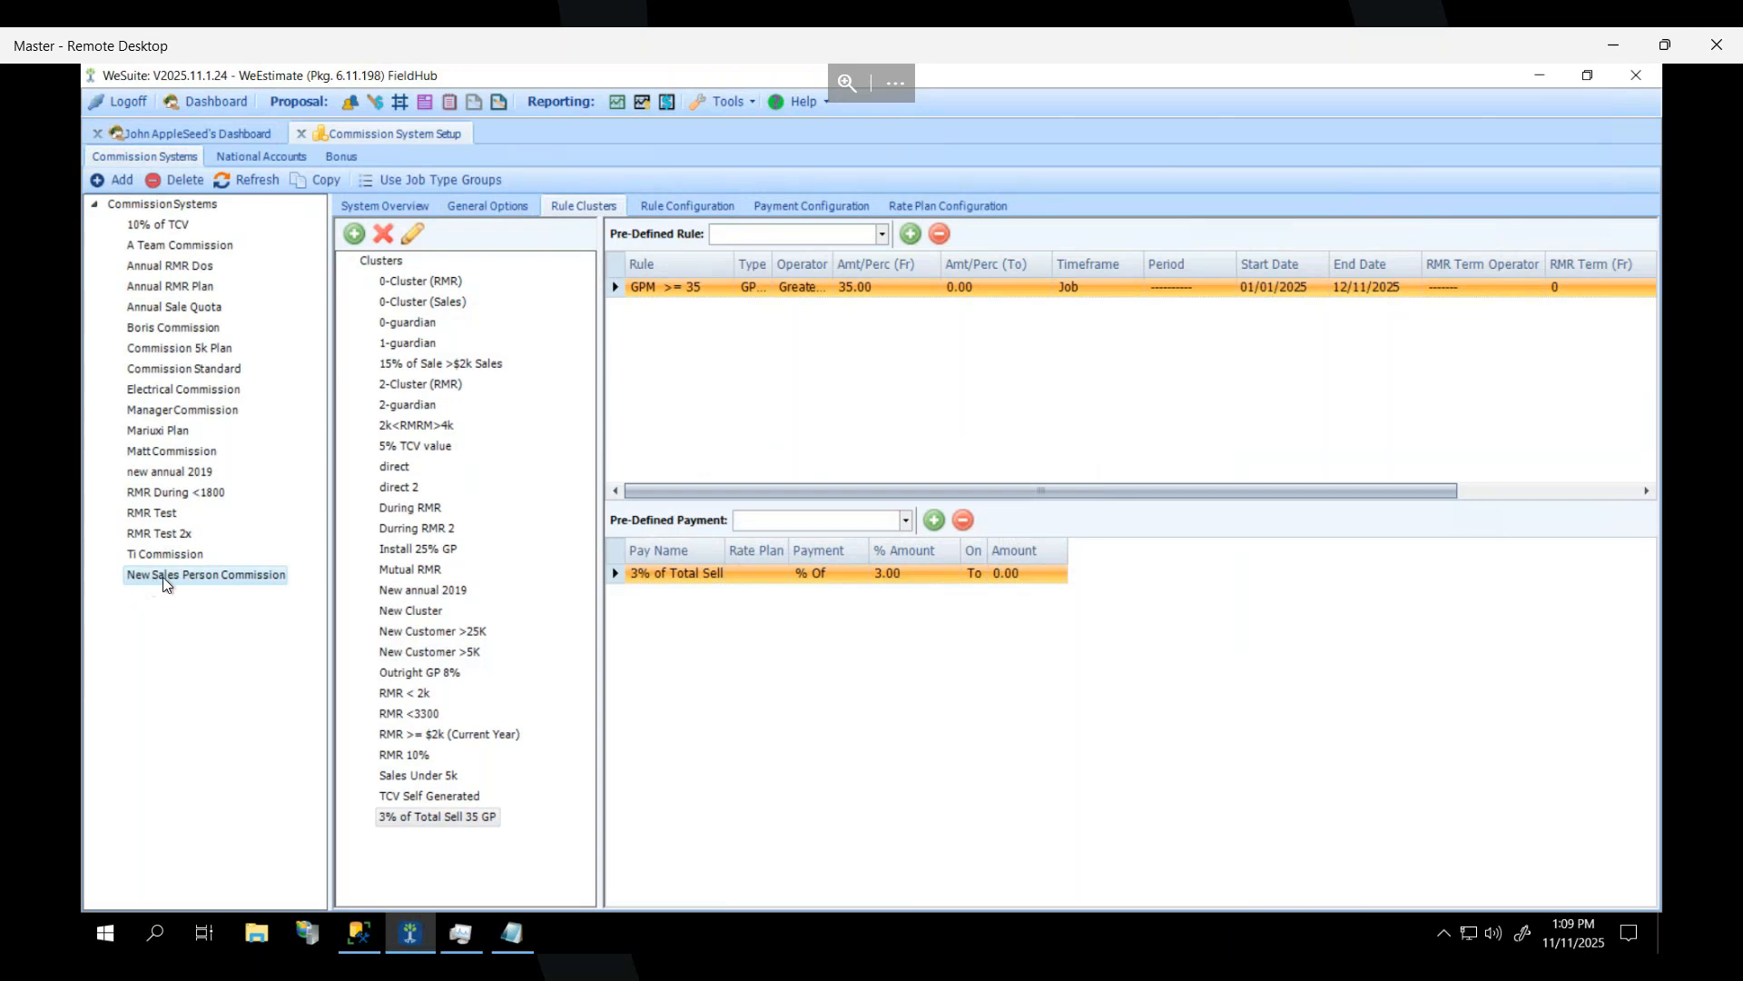
pyautogui.click(398, 205)
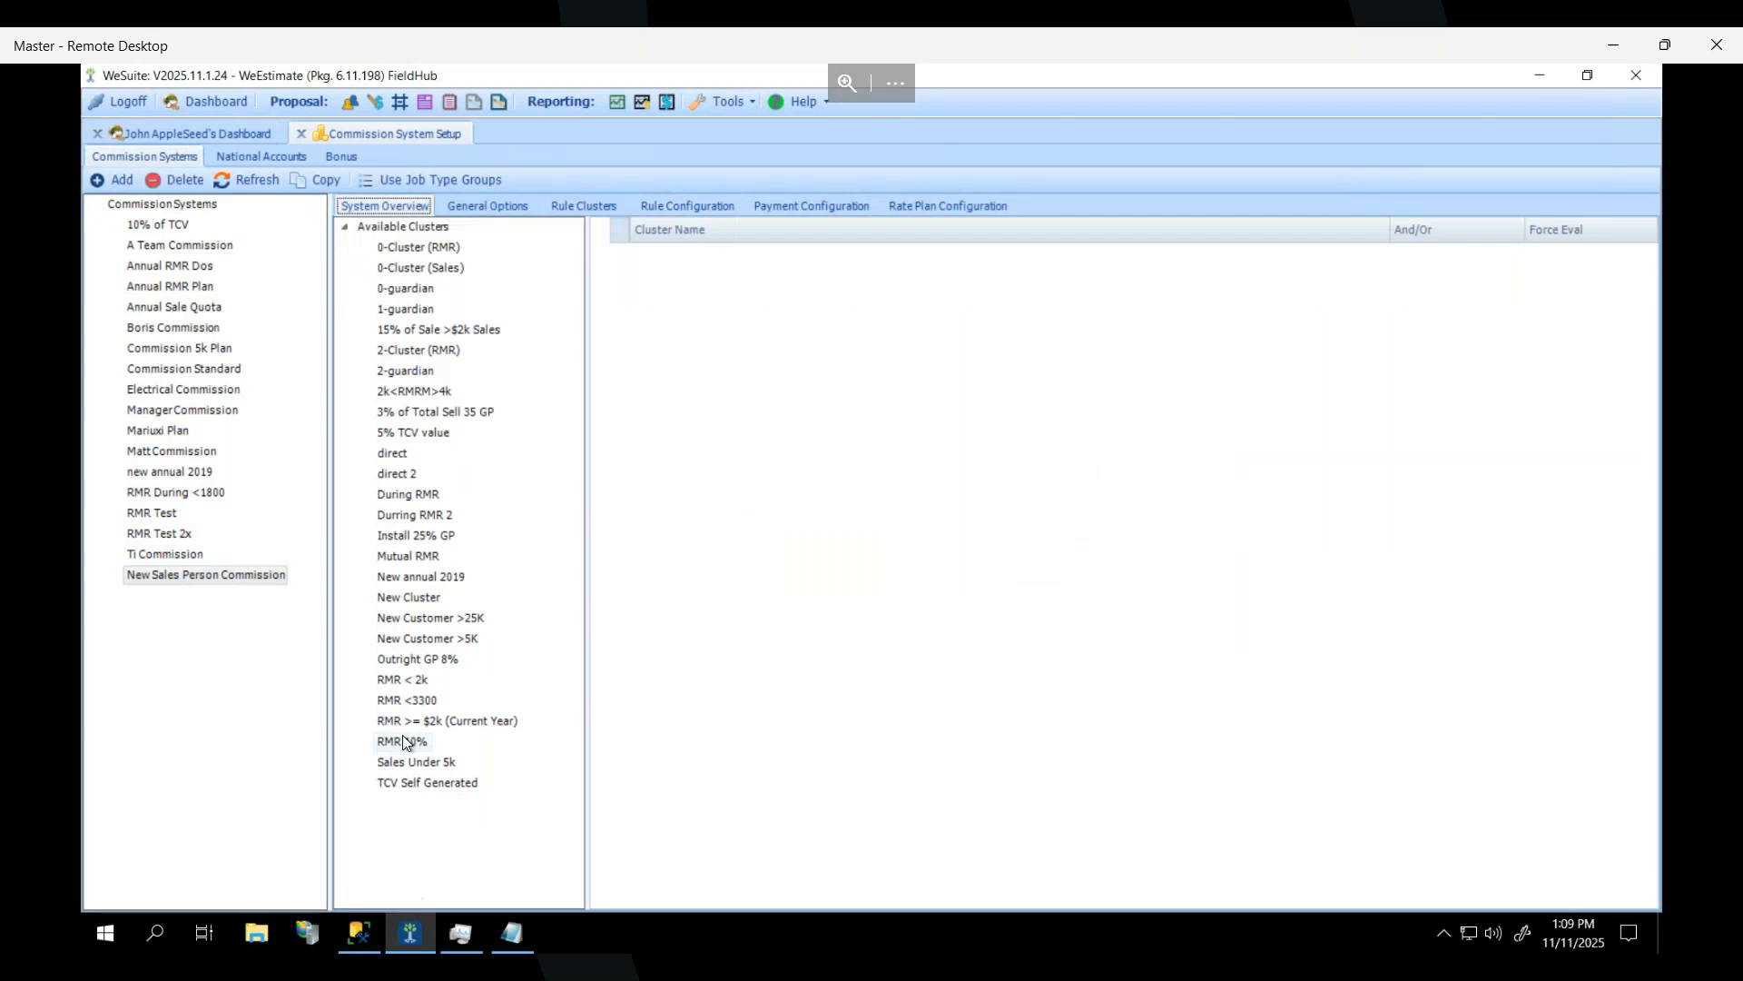
pyautogui.click(453, 412)
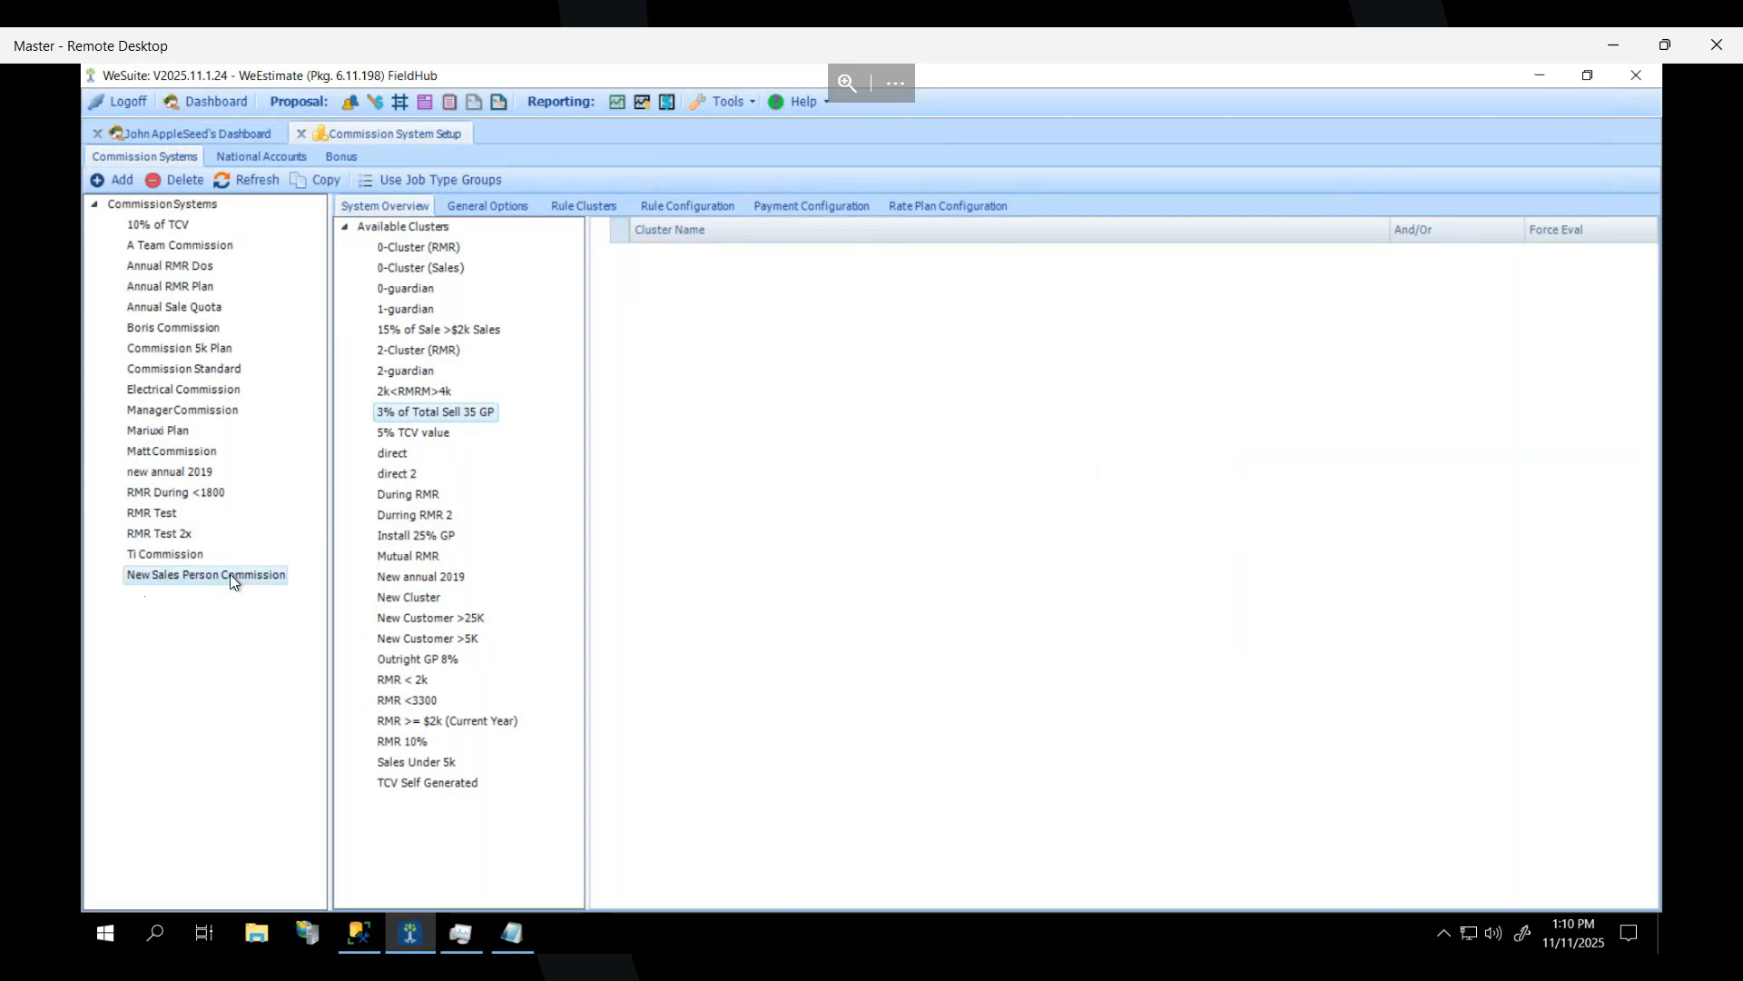
pyautogui.moveTo(405, 415); pyautogui.dragTo(701, 348)
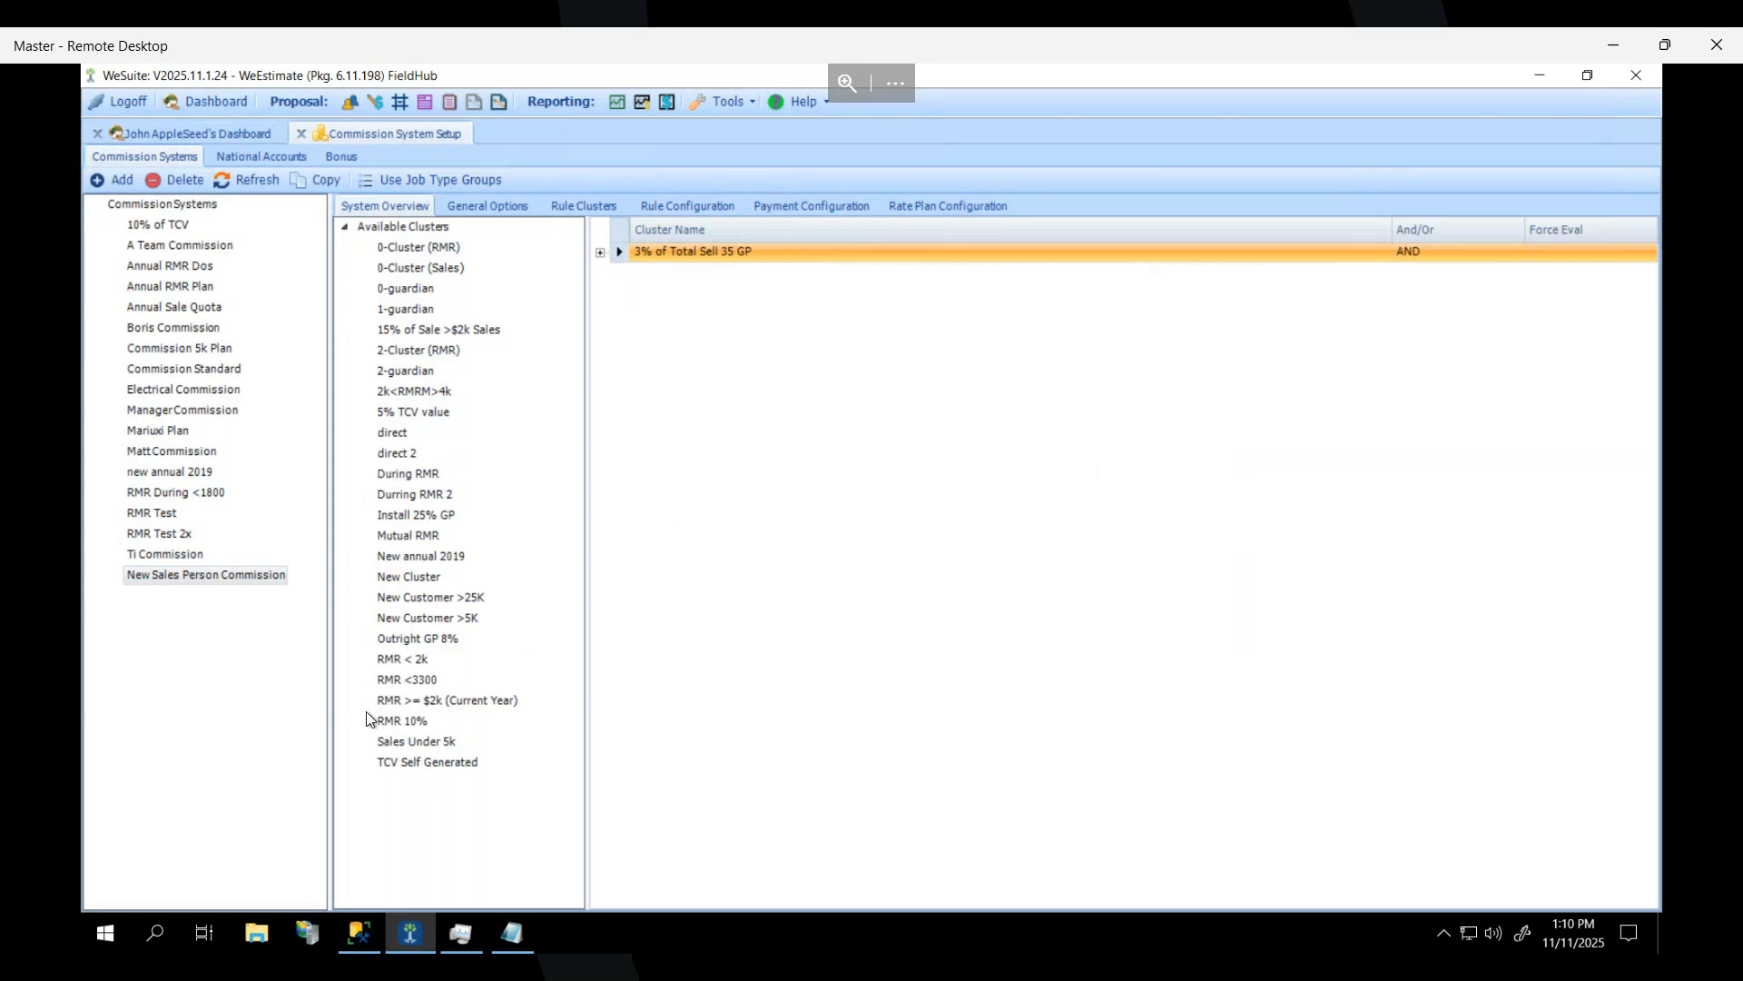
pyautogui.moveTo(392, 661); pyautogui.dragTo(776, 417)
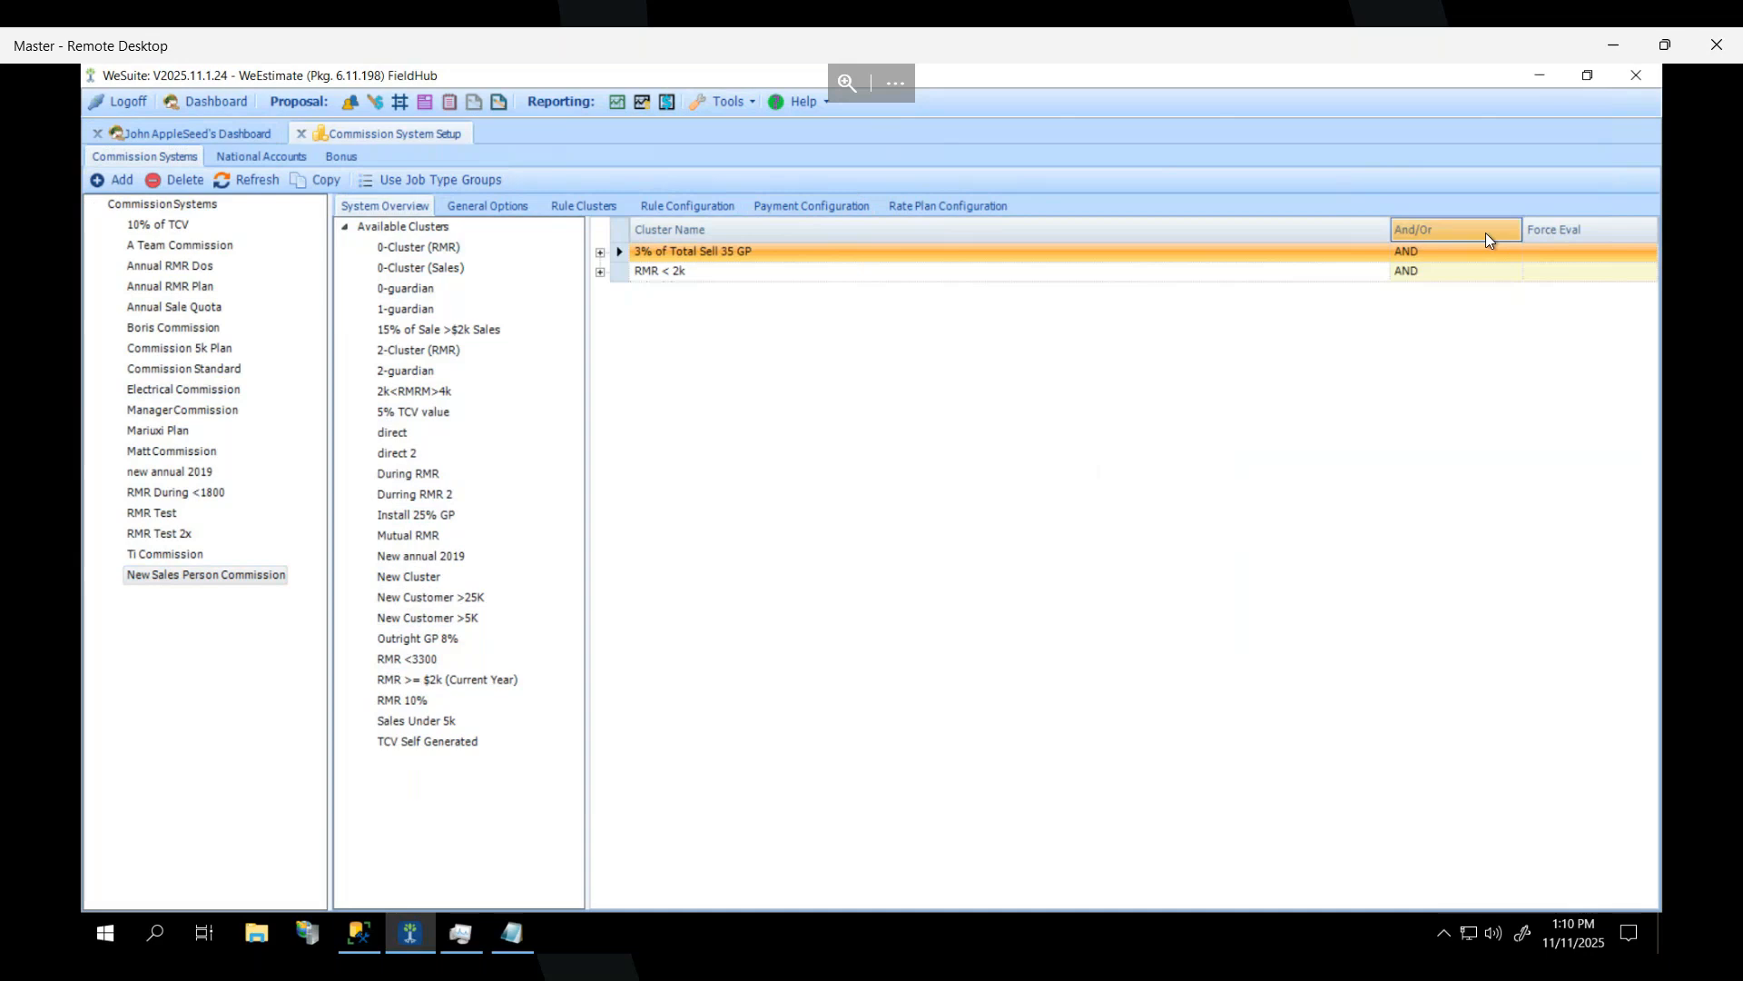
# Check the rule and payment details of both clusters and set the "3% of Total Sell 35 GP" cluster's And/Or value to OR.
pyautogui.click(1479, 255)
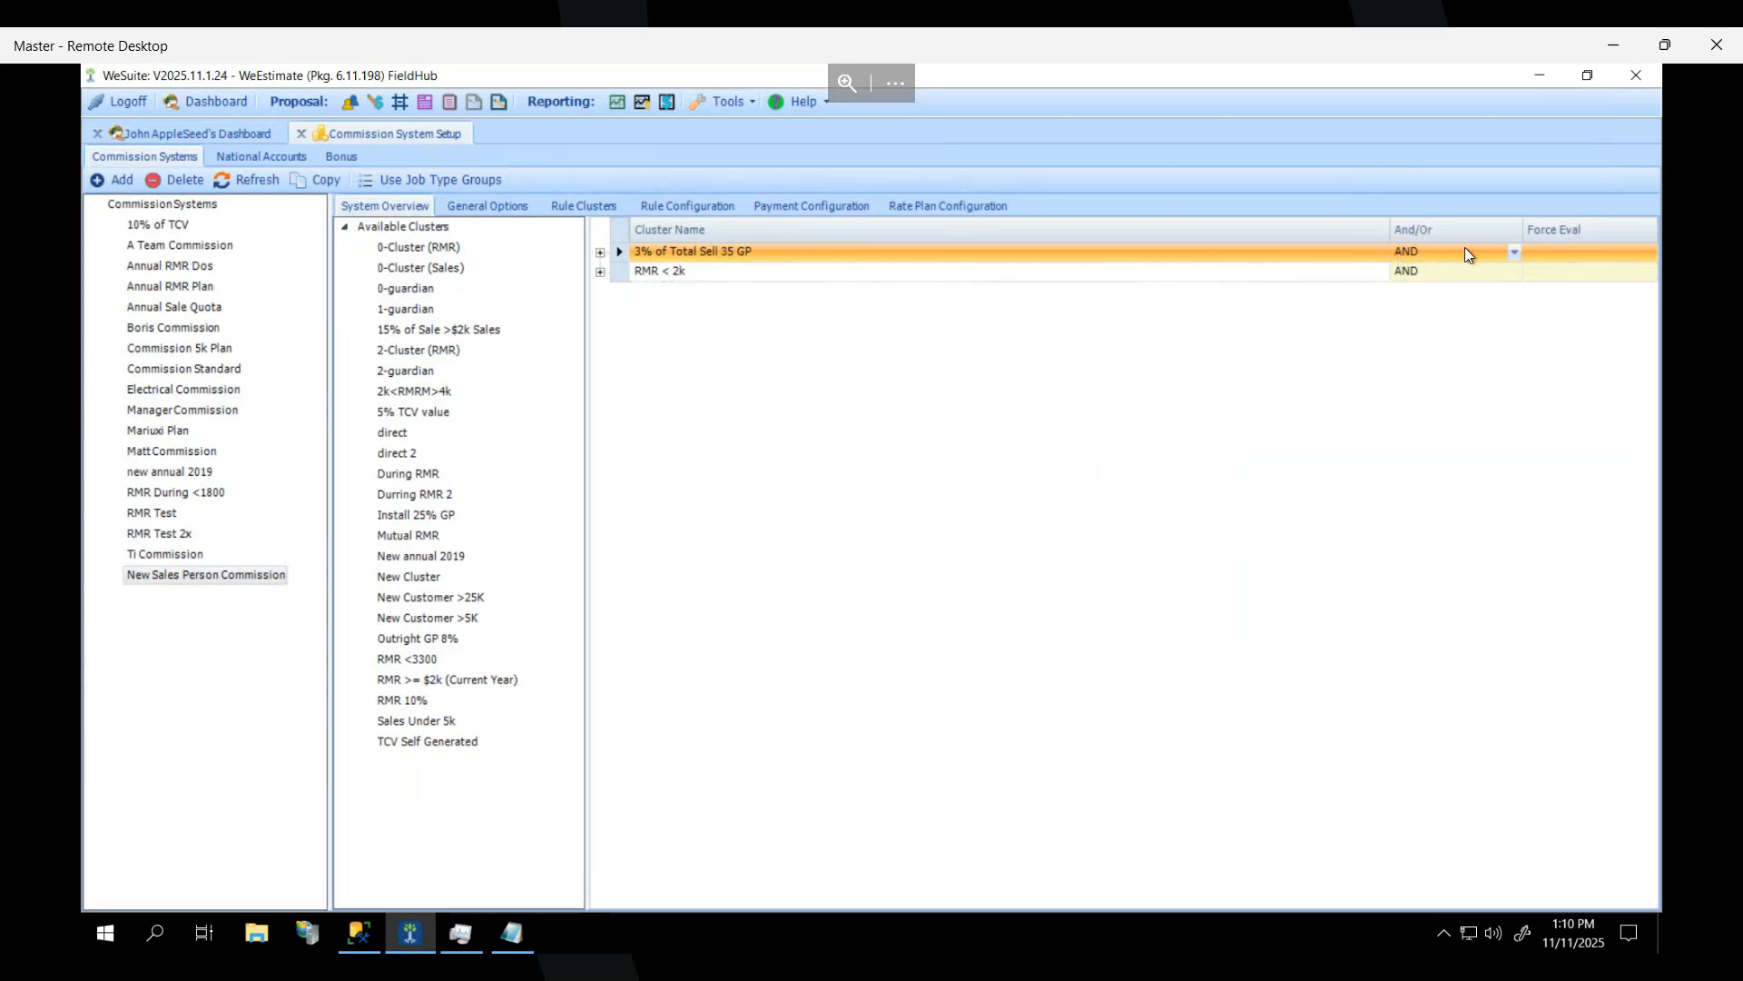
pyautogui.click(1512, 254)
pyautogui.click(1513, 269)
pyautogui.click(600, 256)
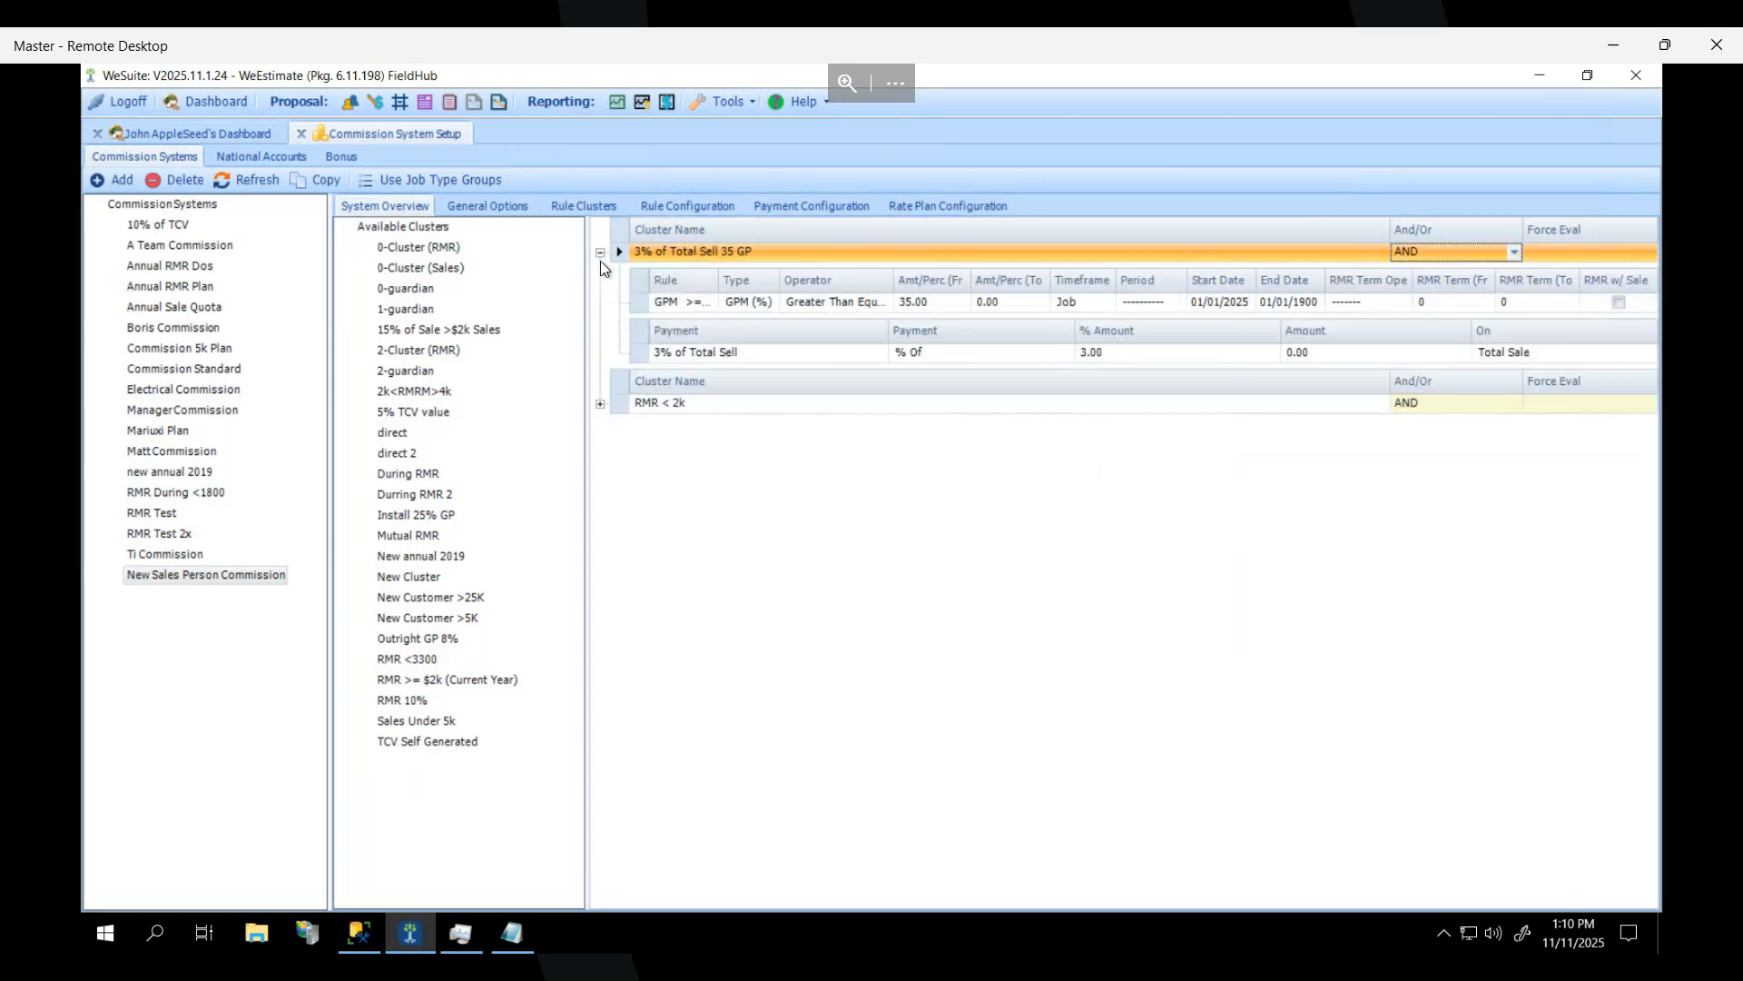
pyautogui.click(601, 405)
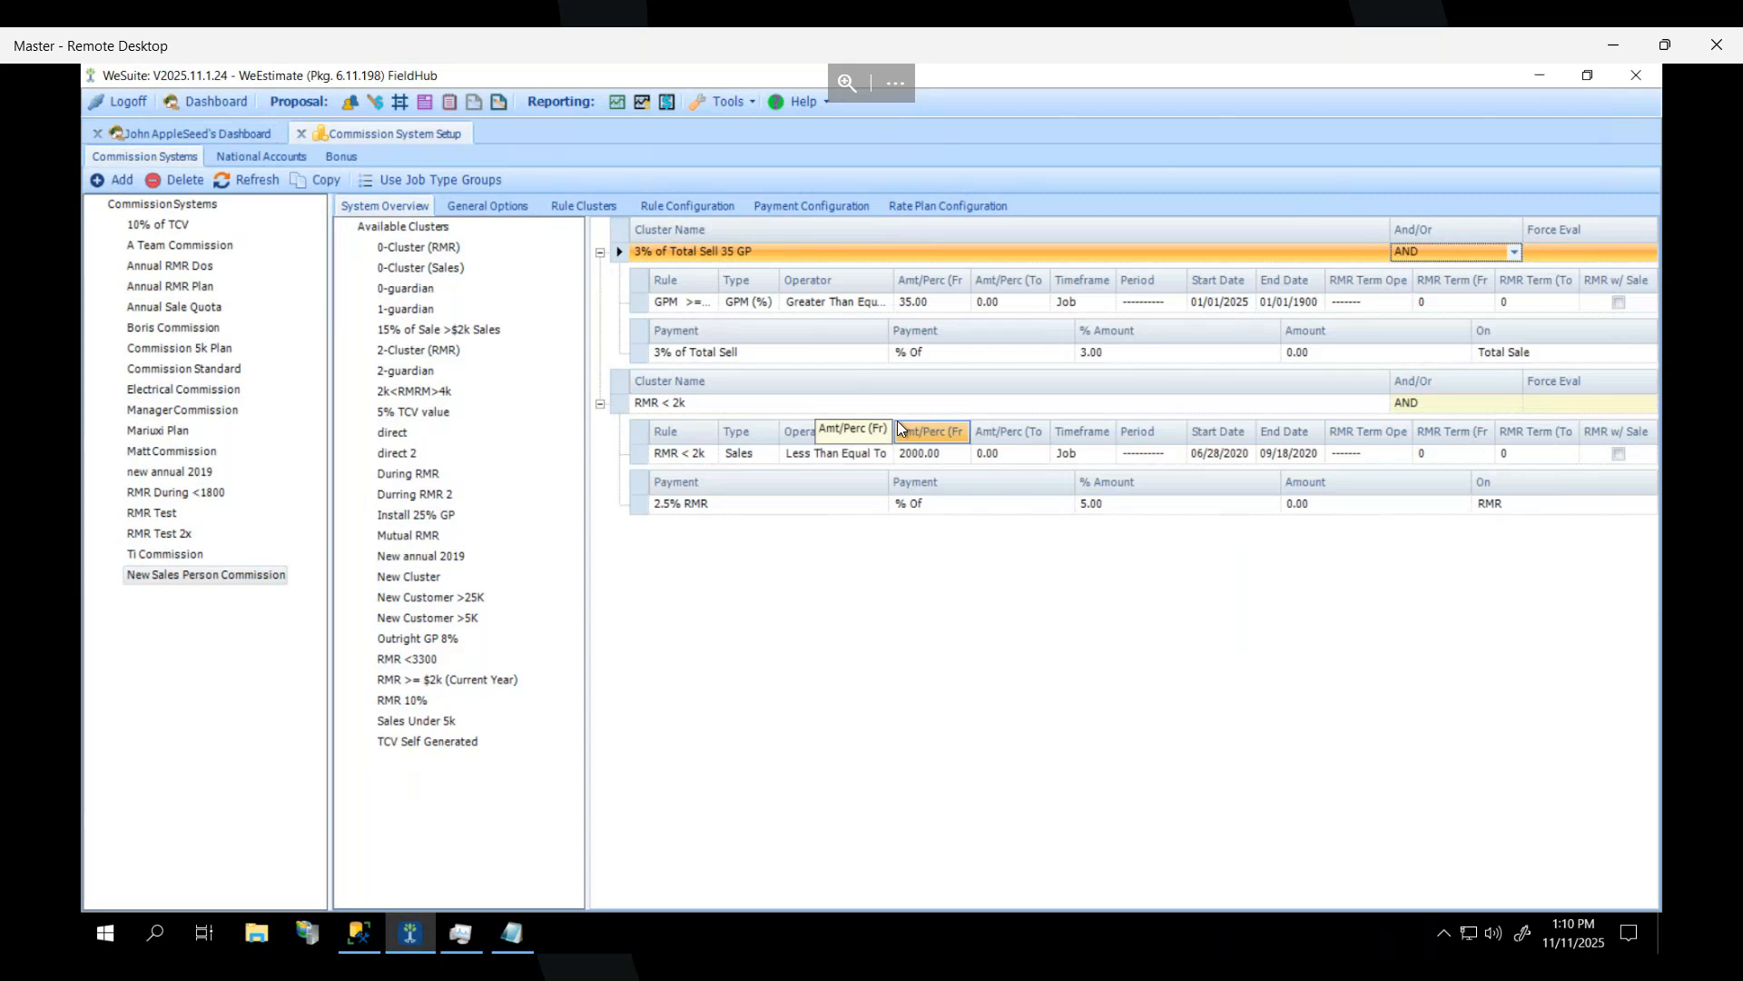
pyautogui.click(600, 404)
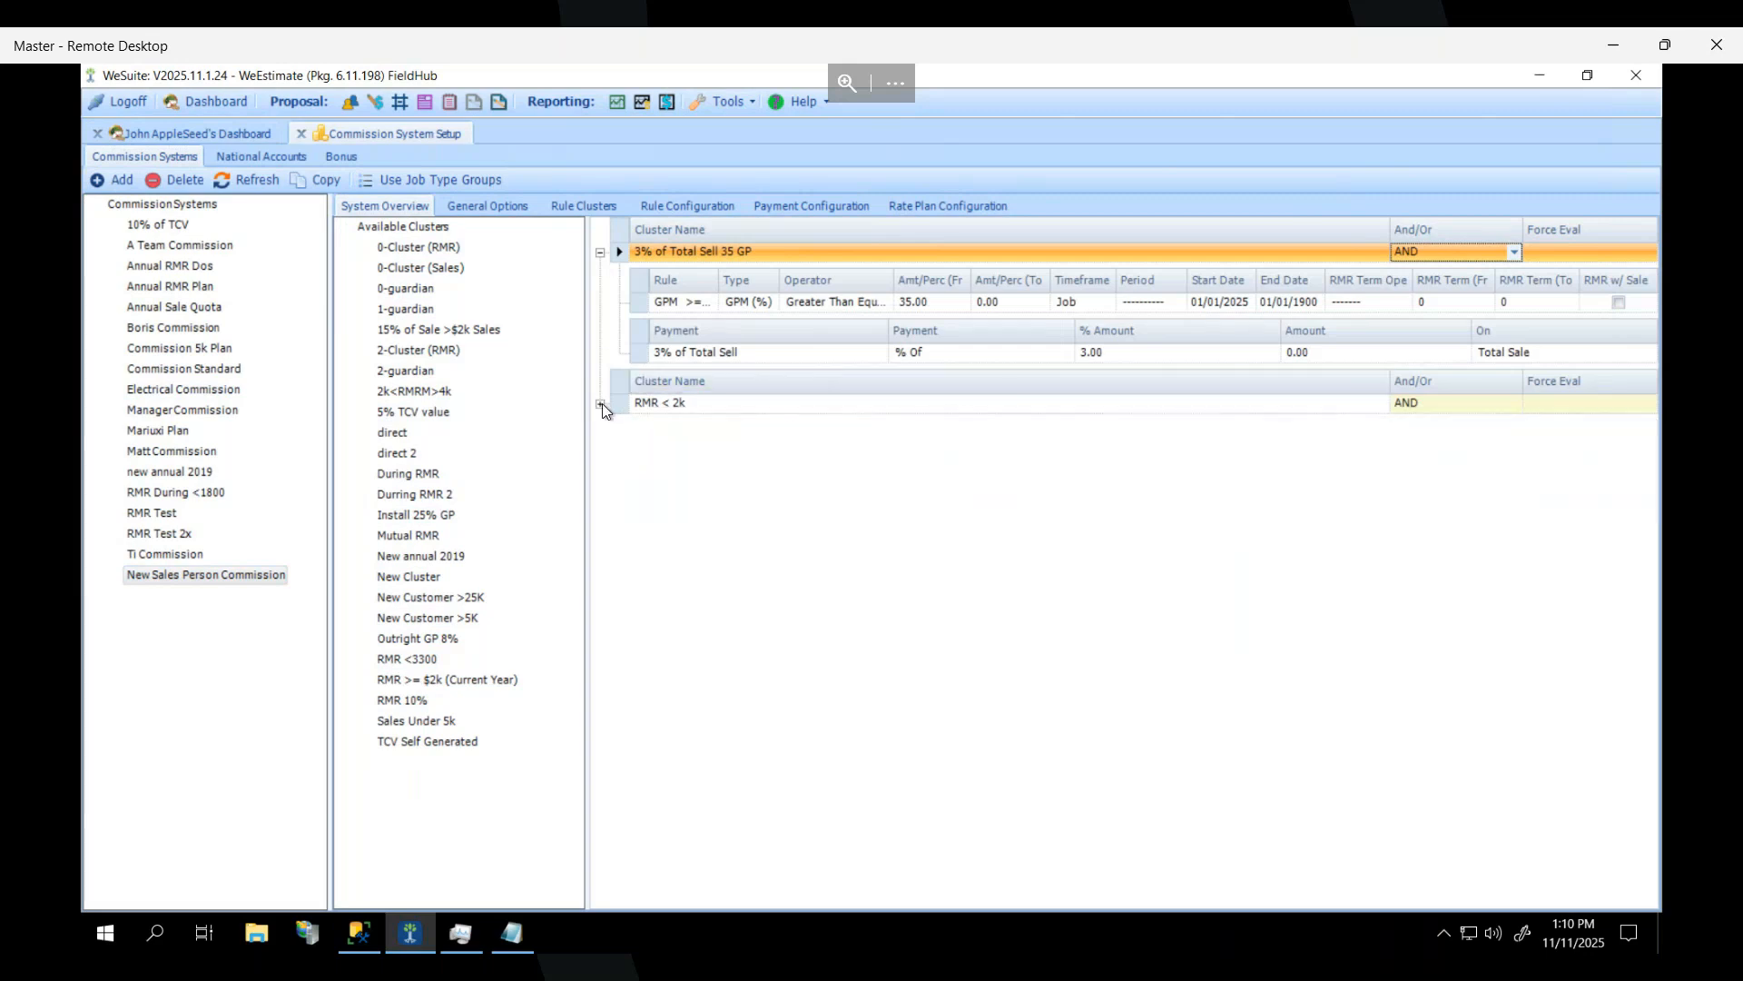
pyautogui.click(602, 252)
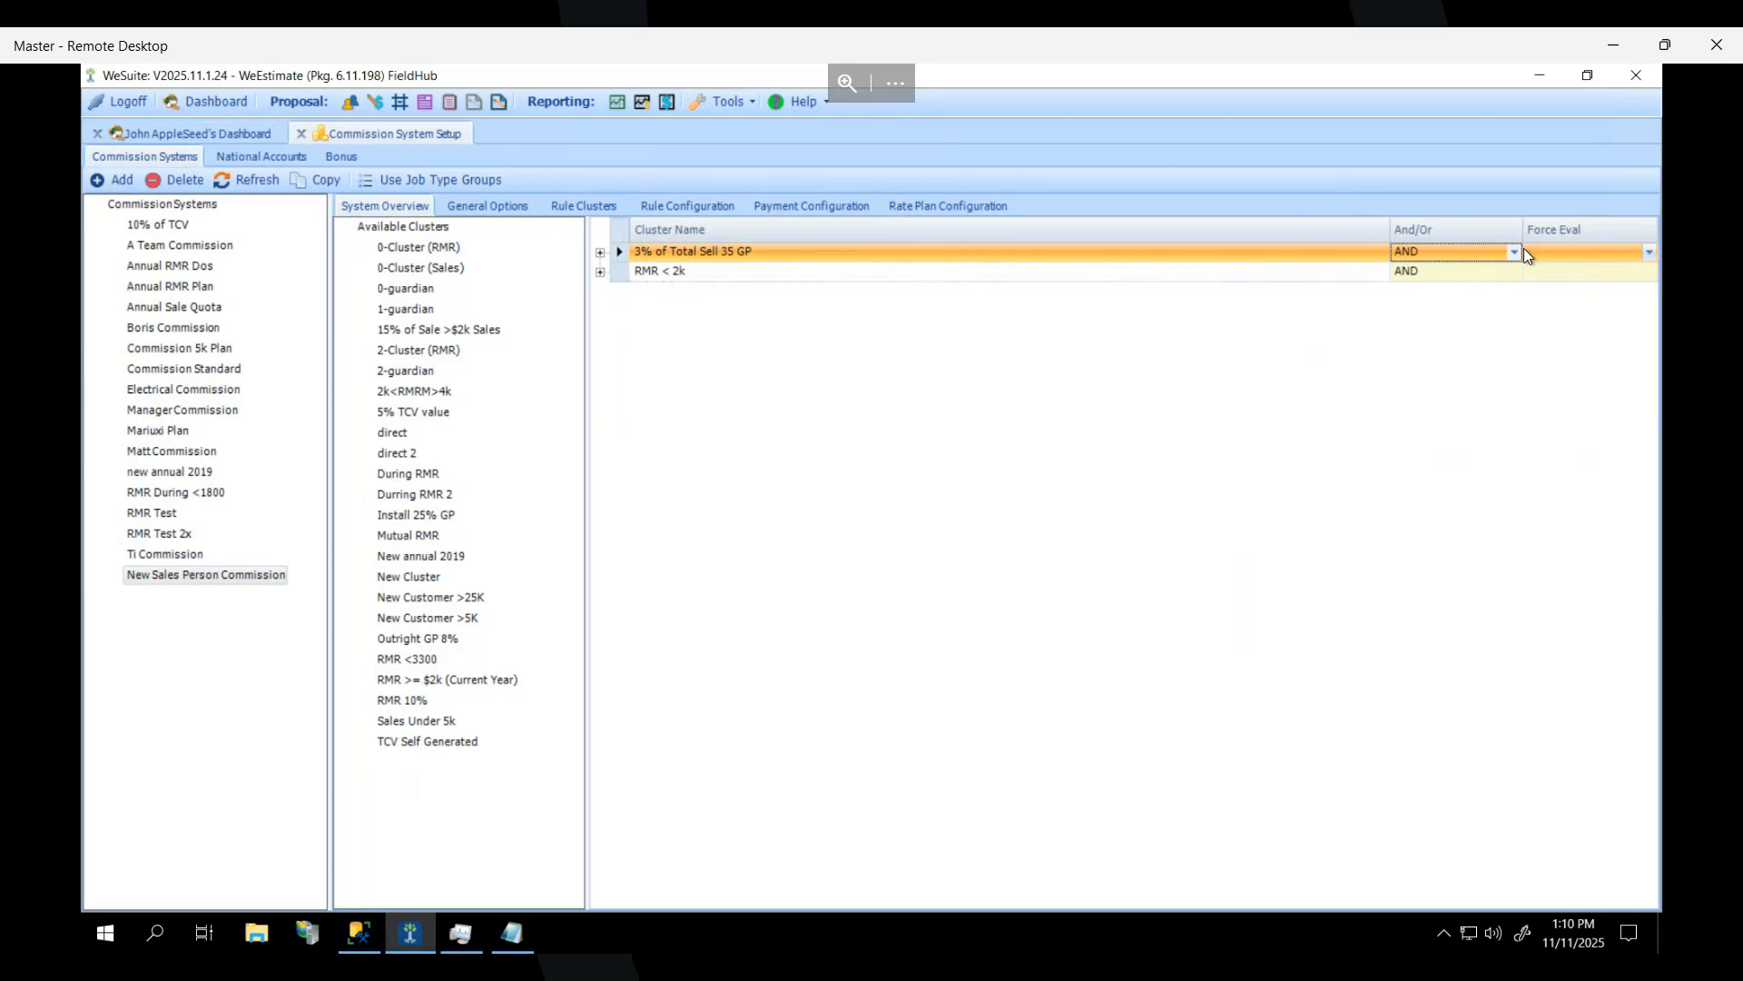
pyautogui.click(1515, 252)
pyautogui.click(1451, 288)
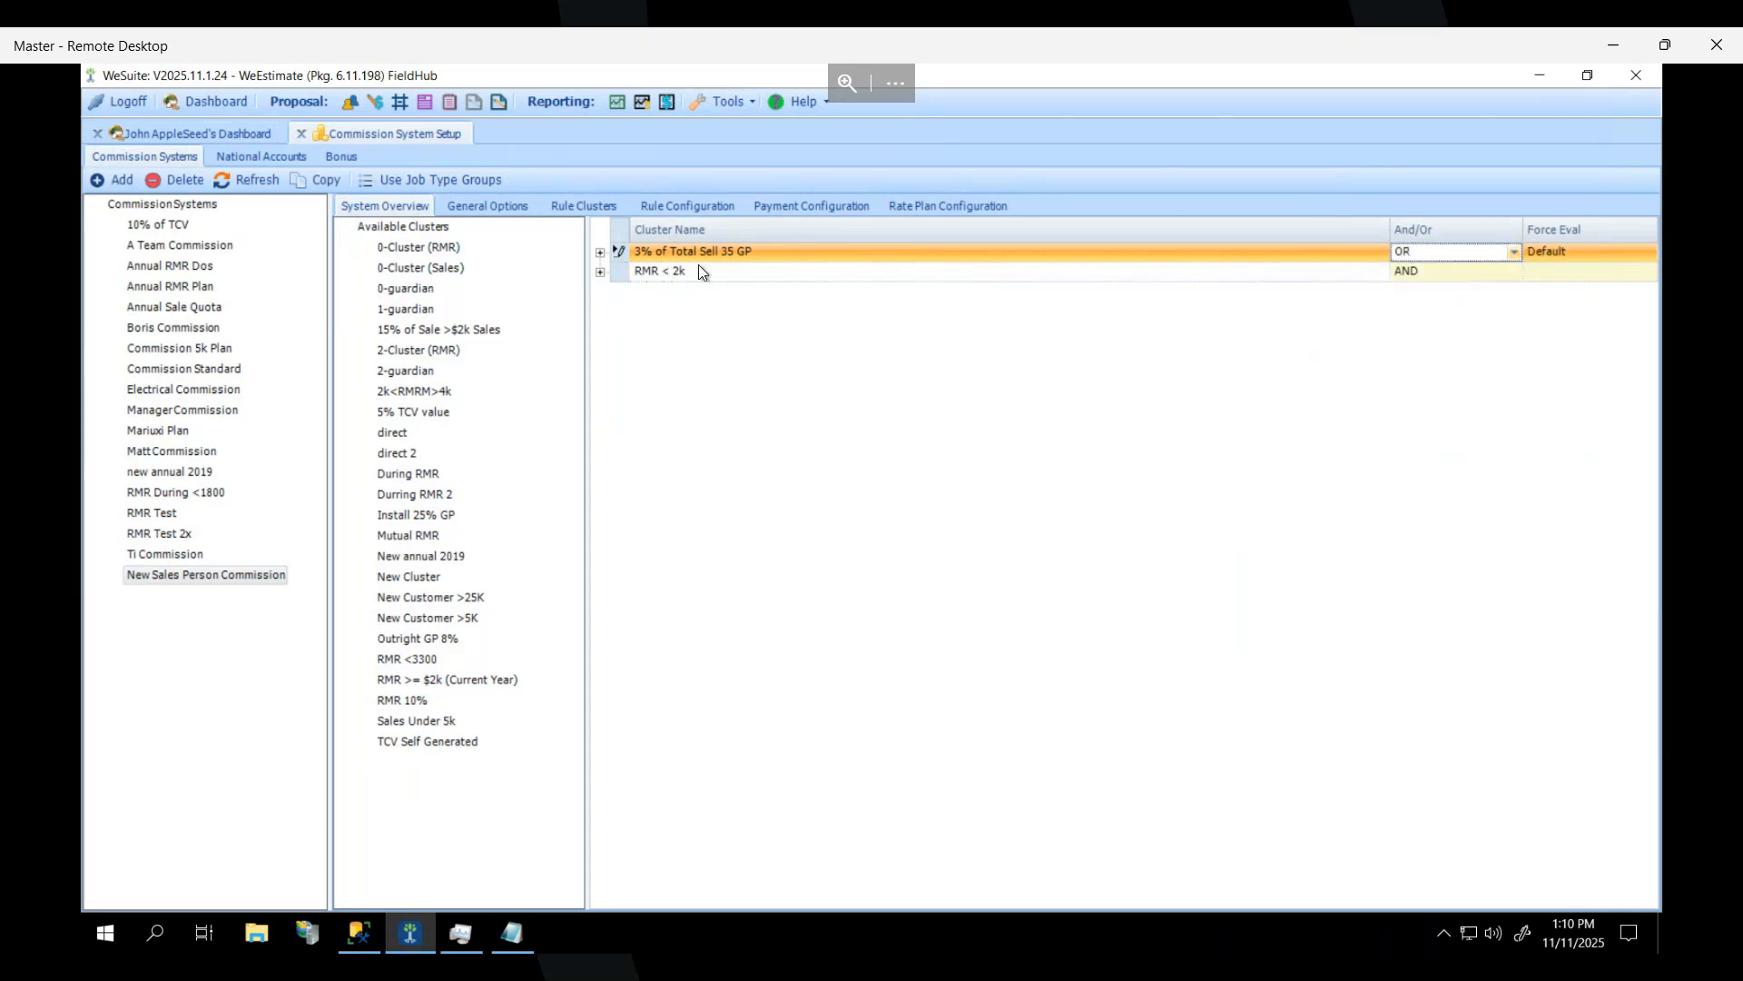
# Review the details of both clusters again and set the "RMR < 2k" cluster's And/Or value to END.
pyautogui.click(600, 252)
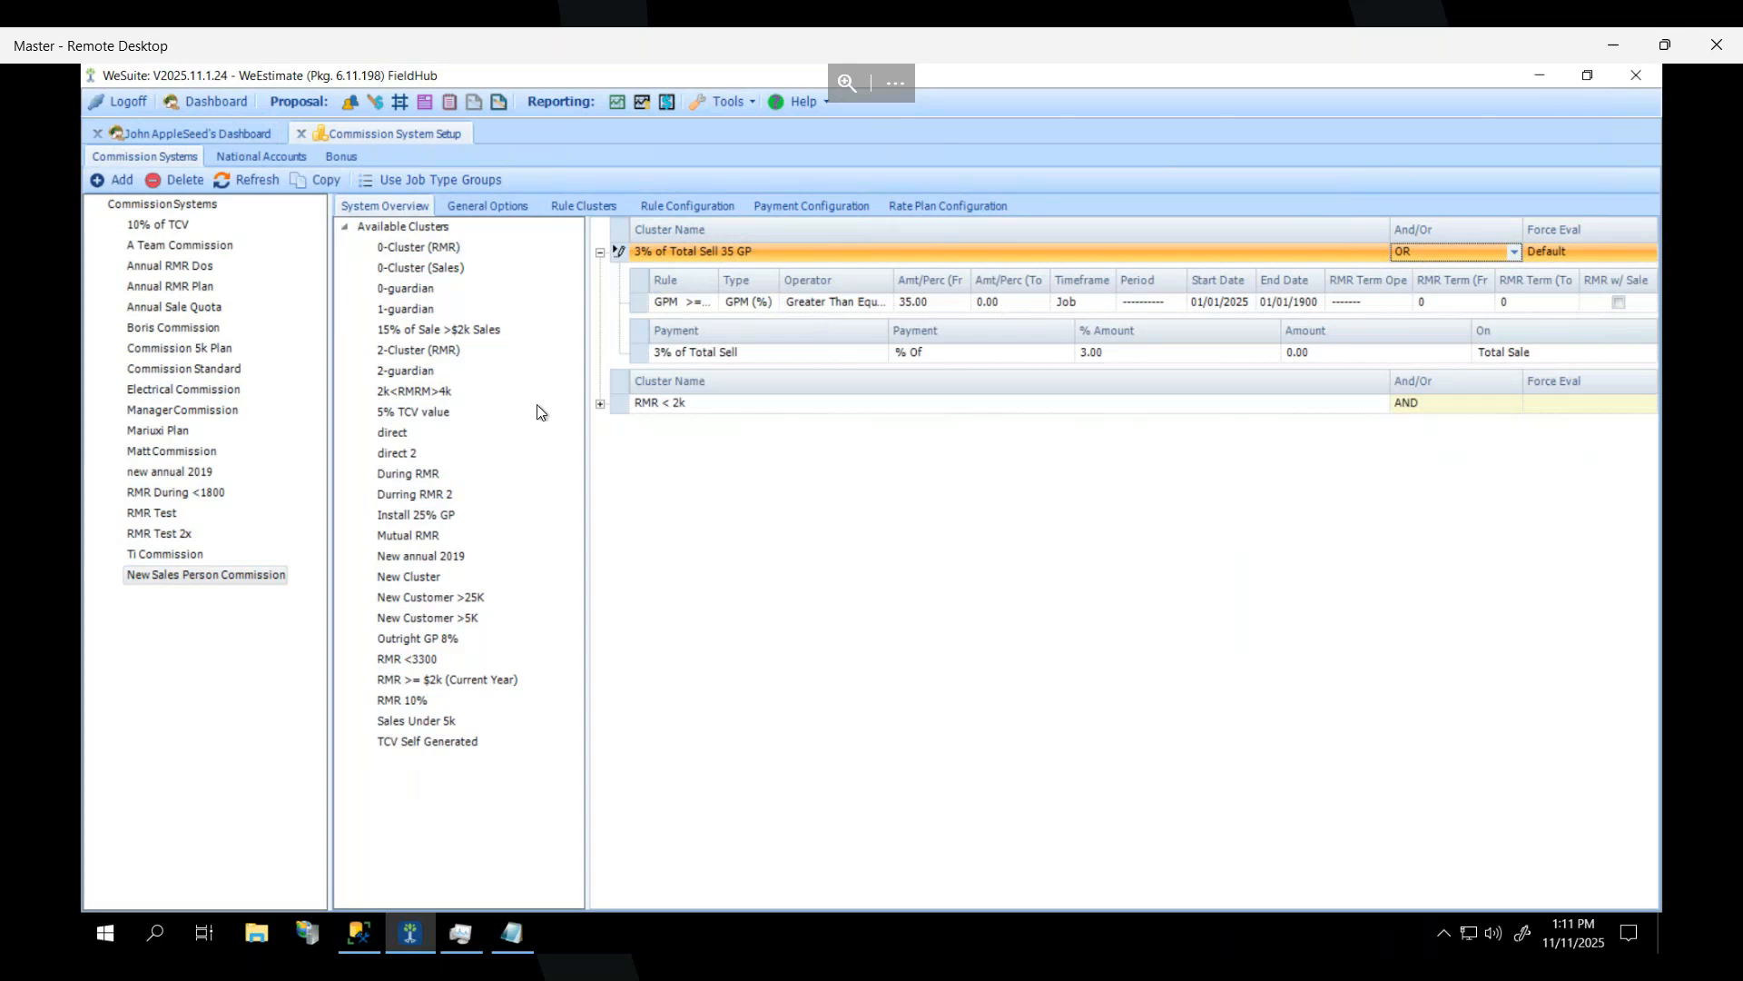
pyautogui.click(599, 403)
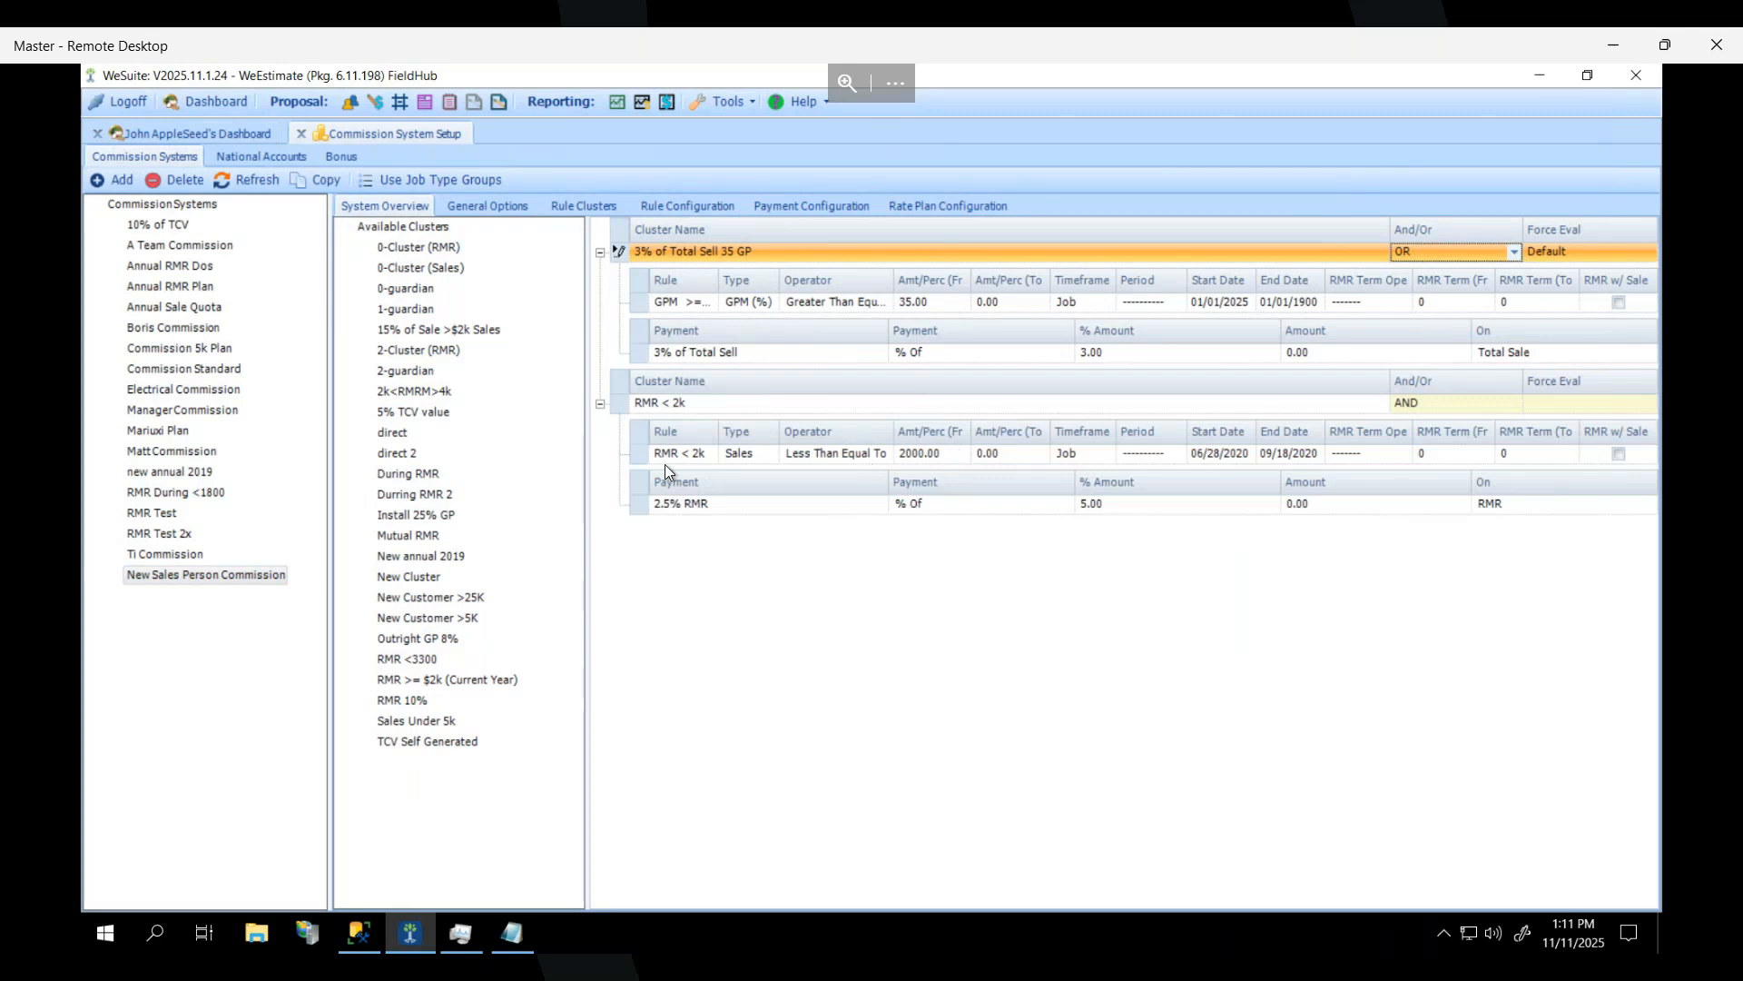
pyautogui.click(600, 403)
pyautogui.click(600, 254)
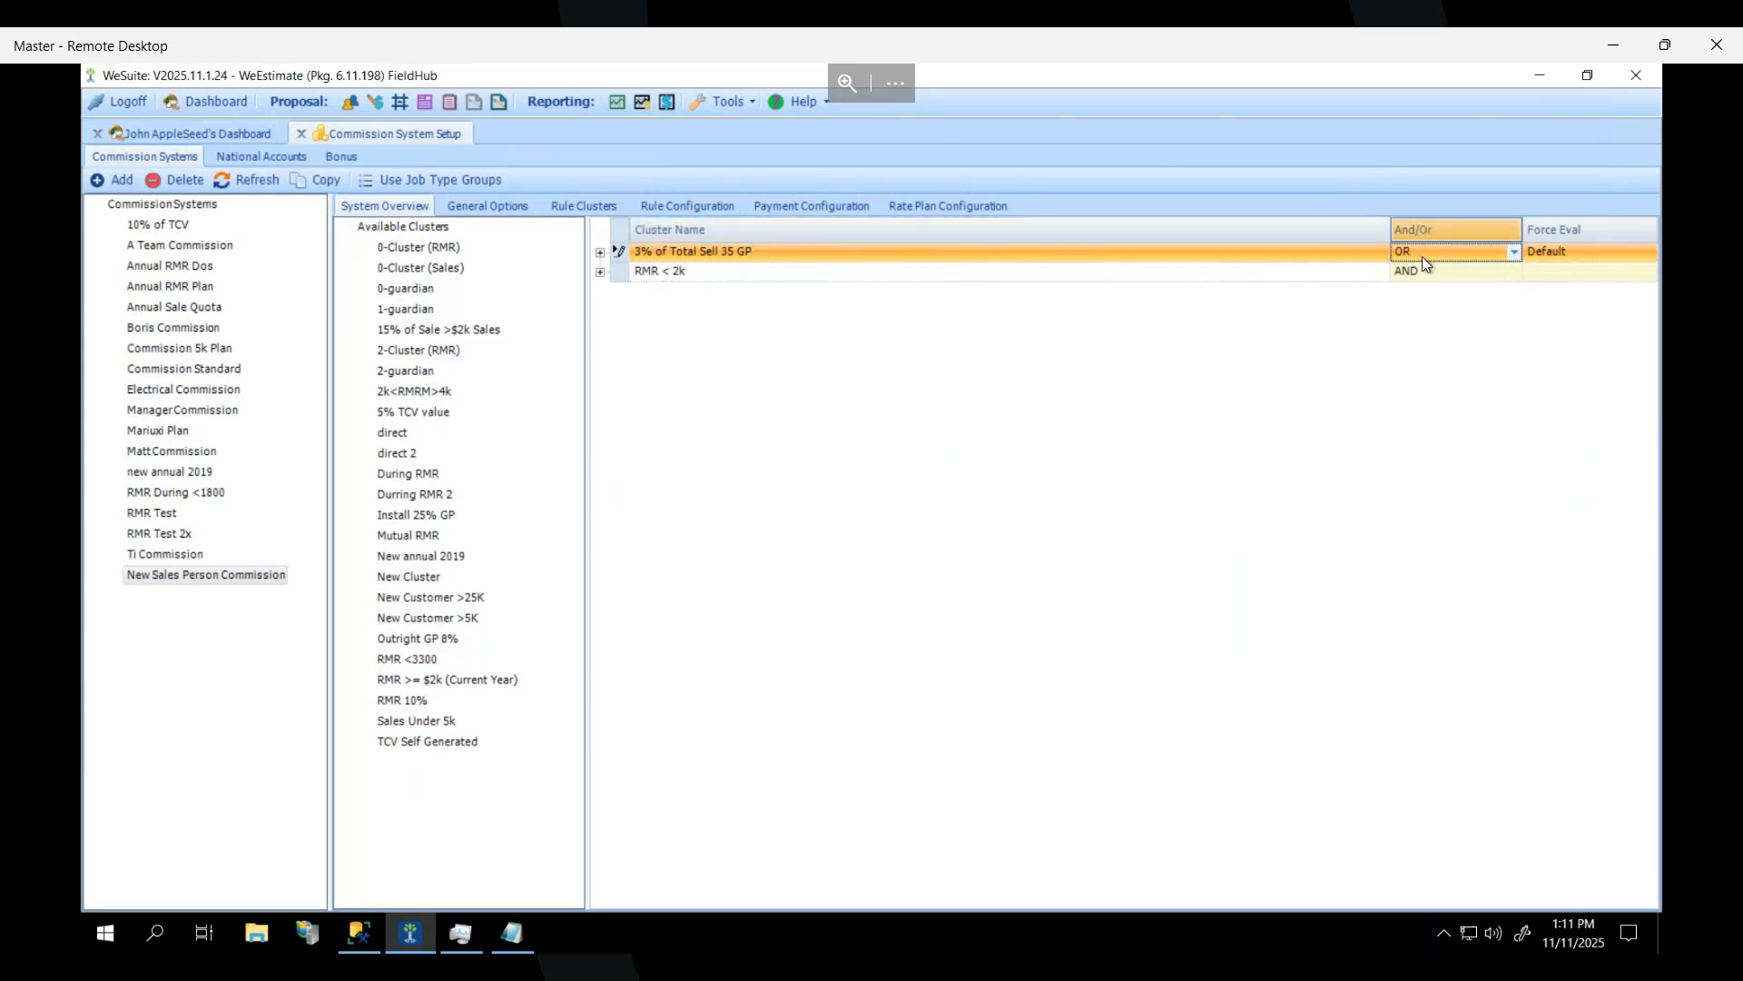
pyautogui.click(1514, 272)
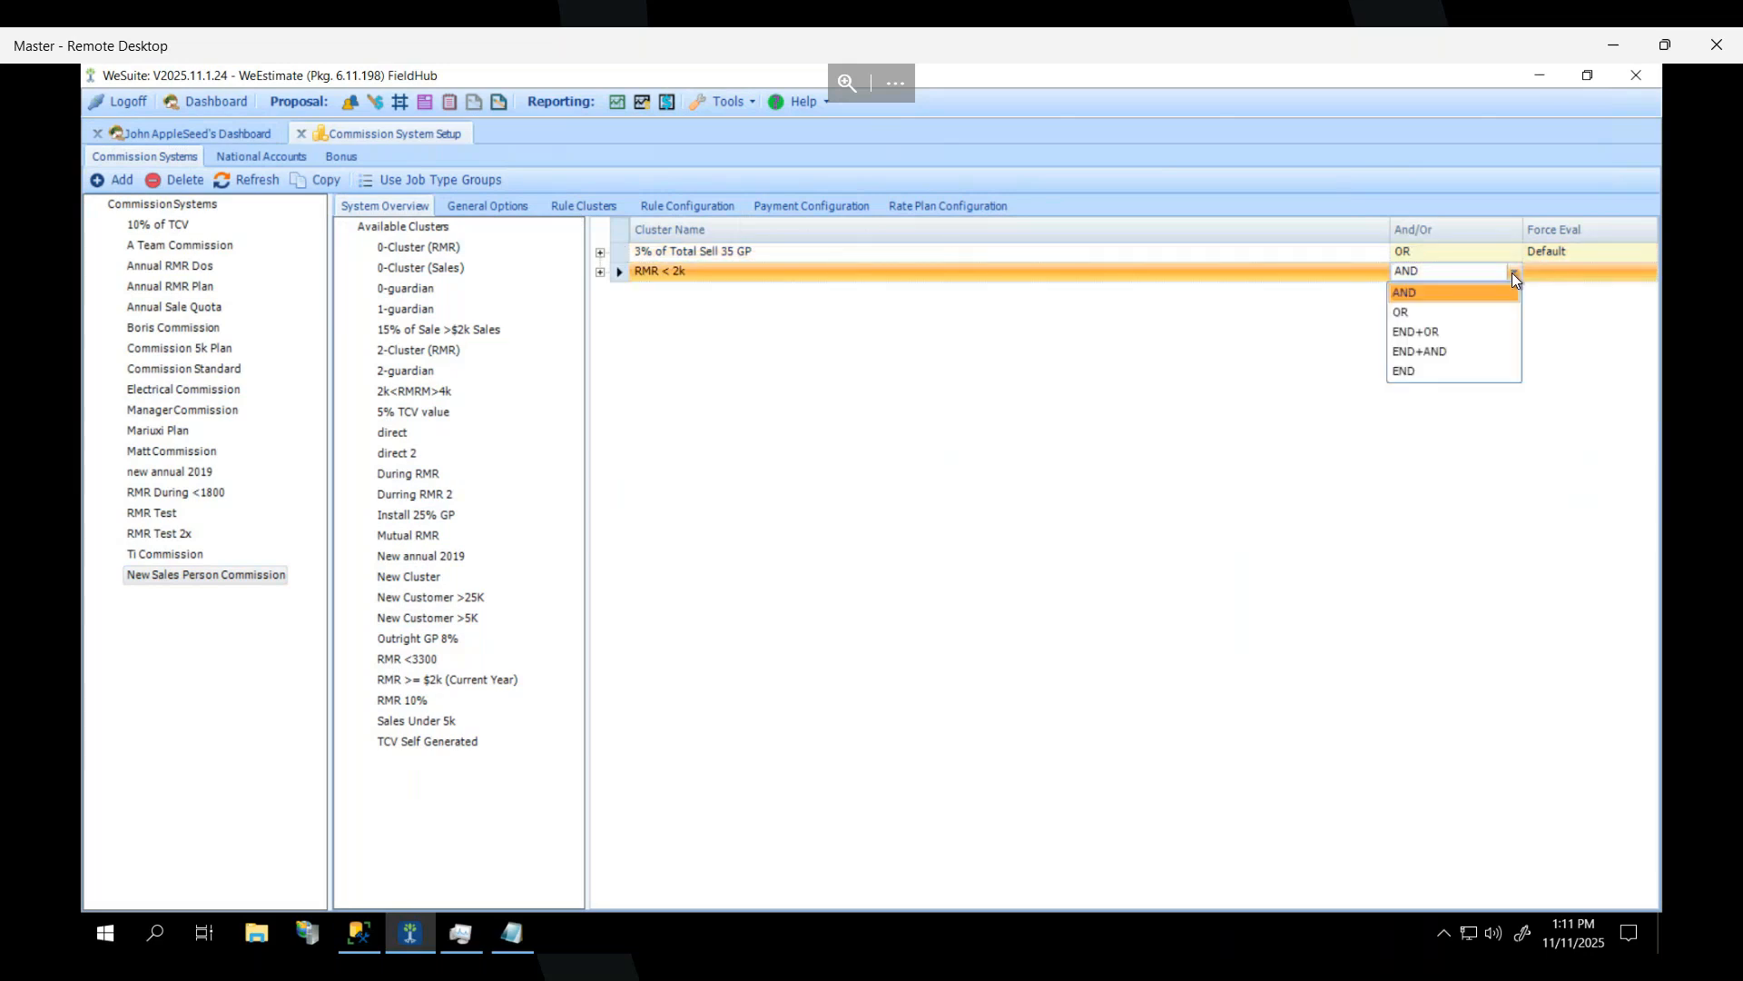
pyautogui.click(1407, 371)
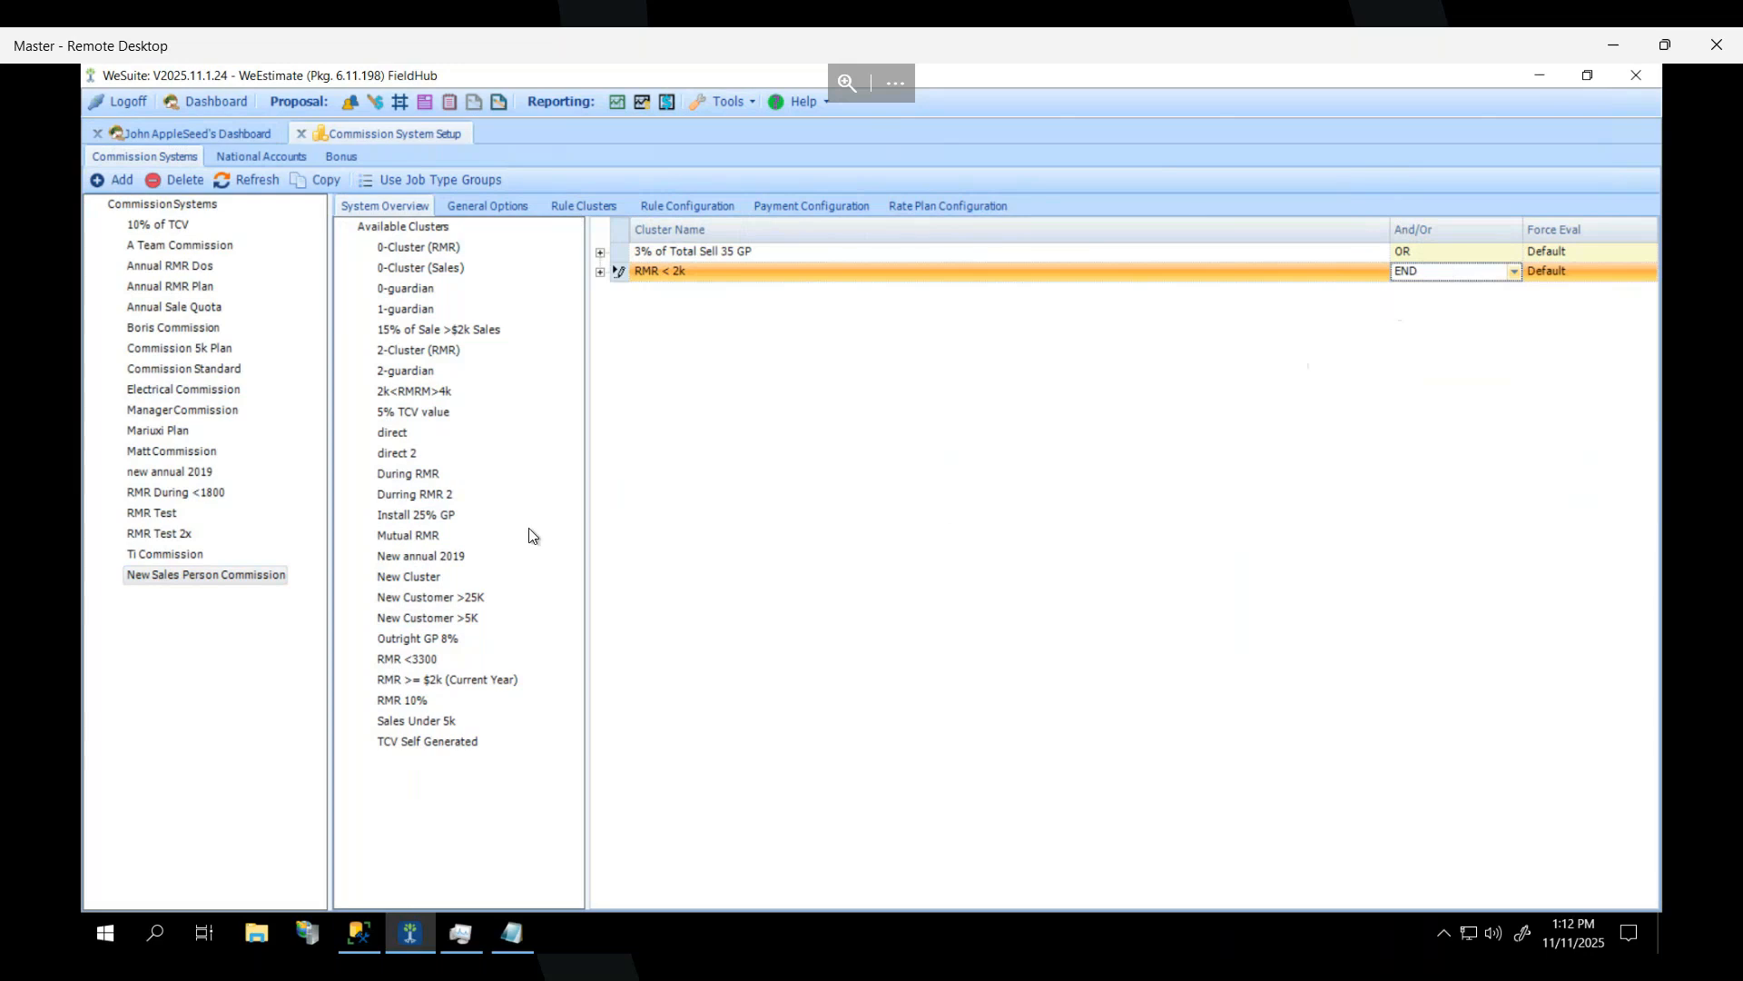
# Add the "Install 25% GP" and "New Customer >25K" clusters to the commission system.
pyautogui.click(406, 517)
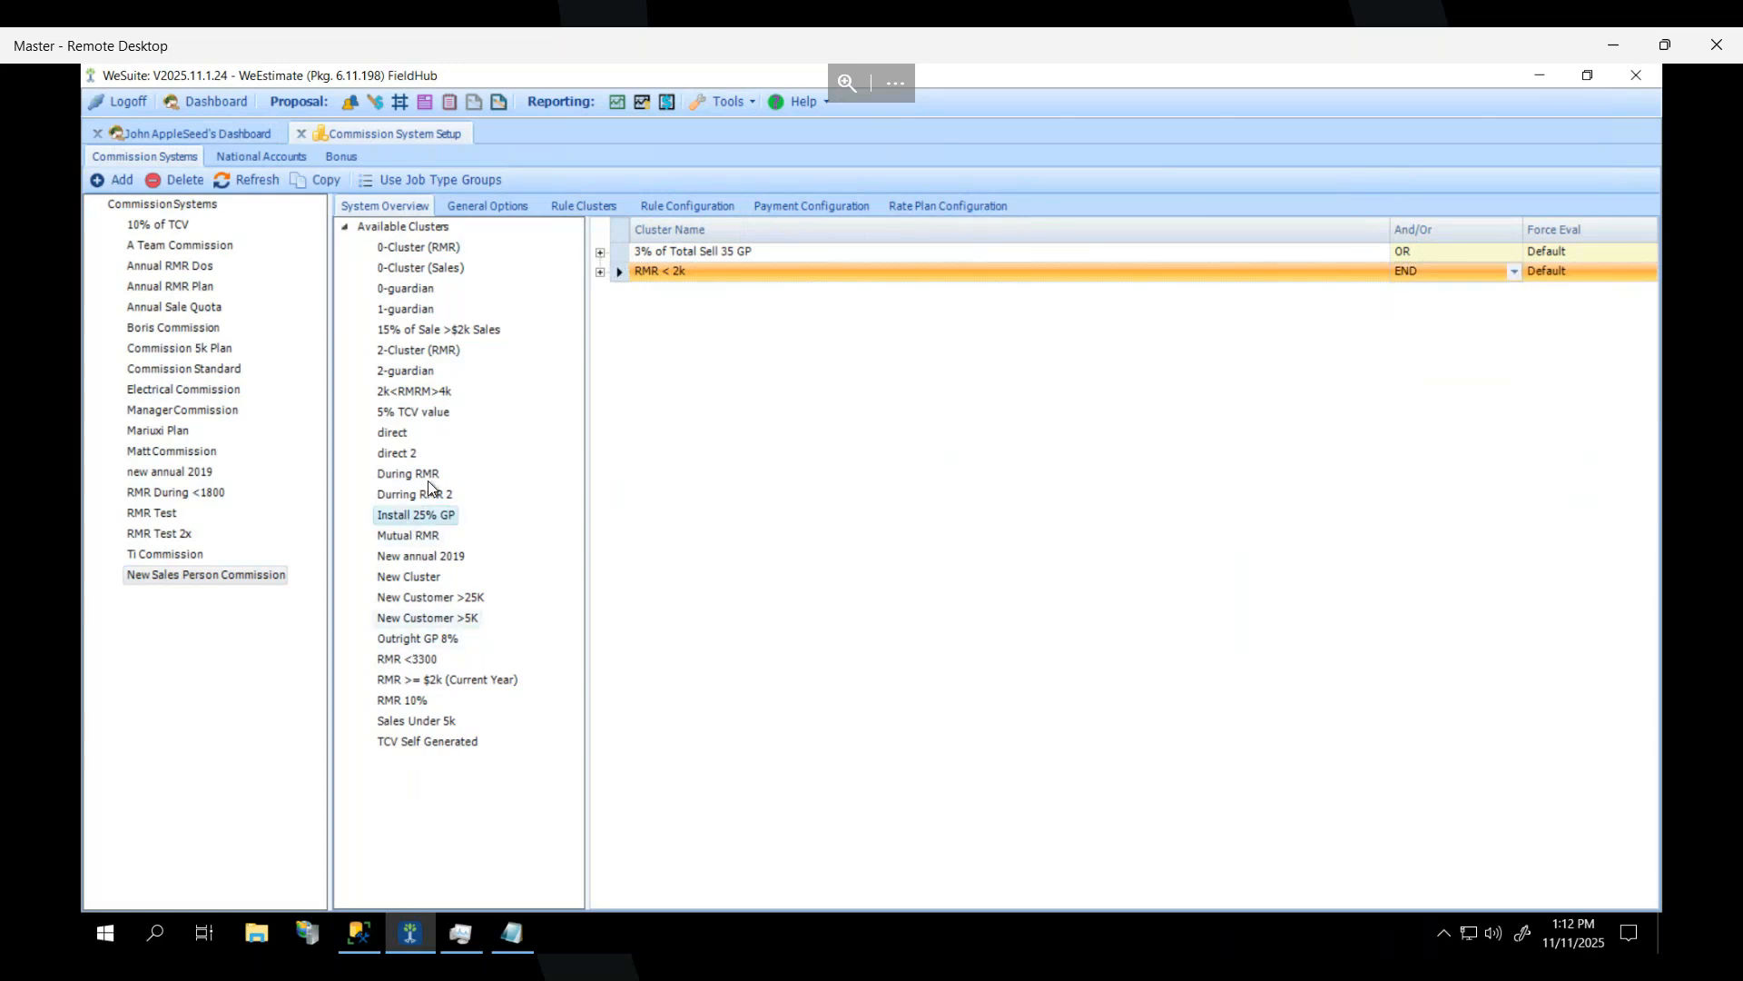
pyautogui.moveTo(420, 525); pyautogui.dragTo(861, 392)
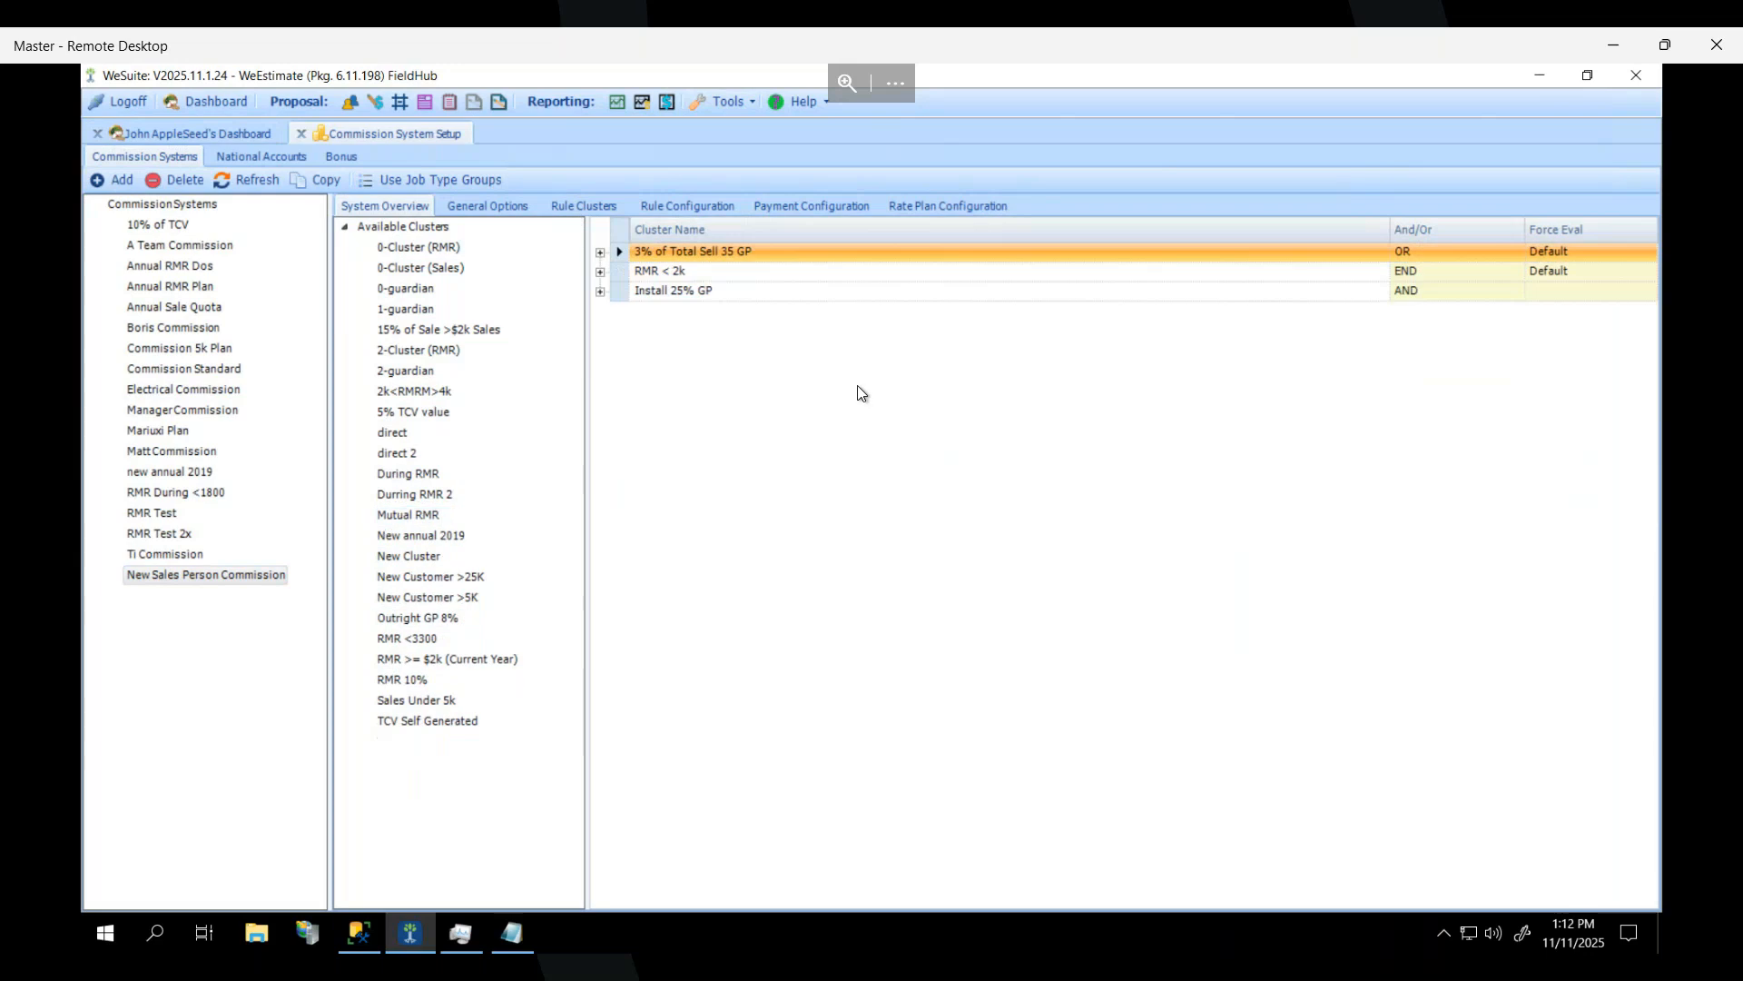
pyautogui.moveTo(411, 576); pyautogui.dragTo(805, 400)
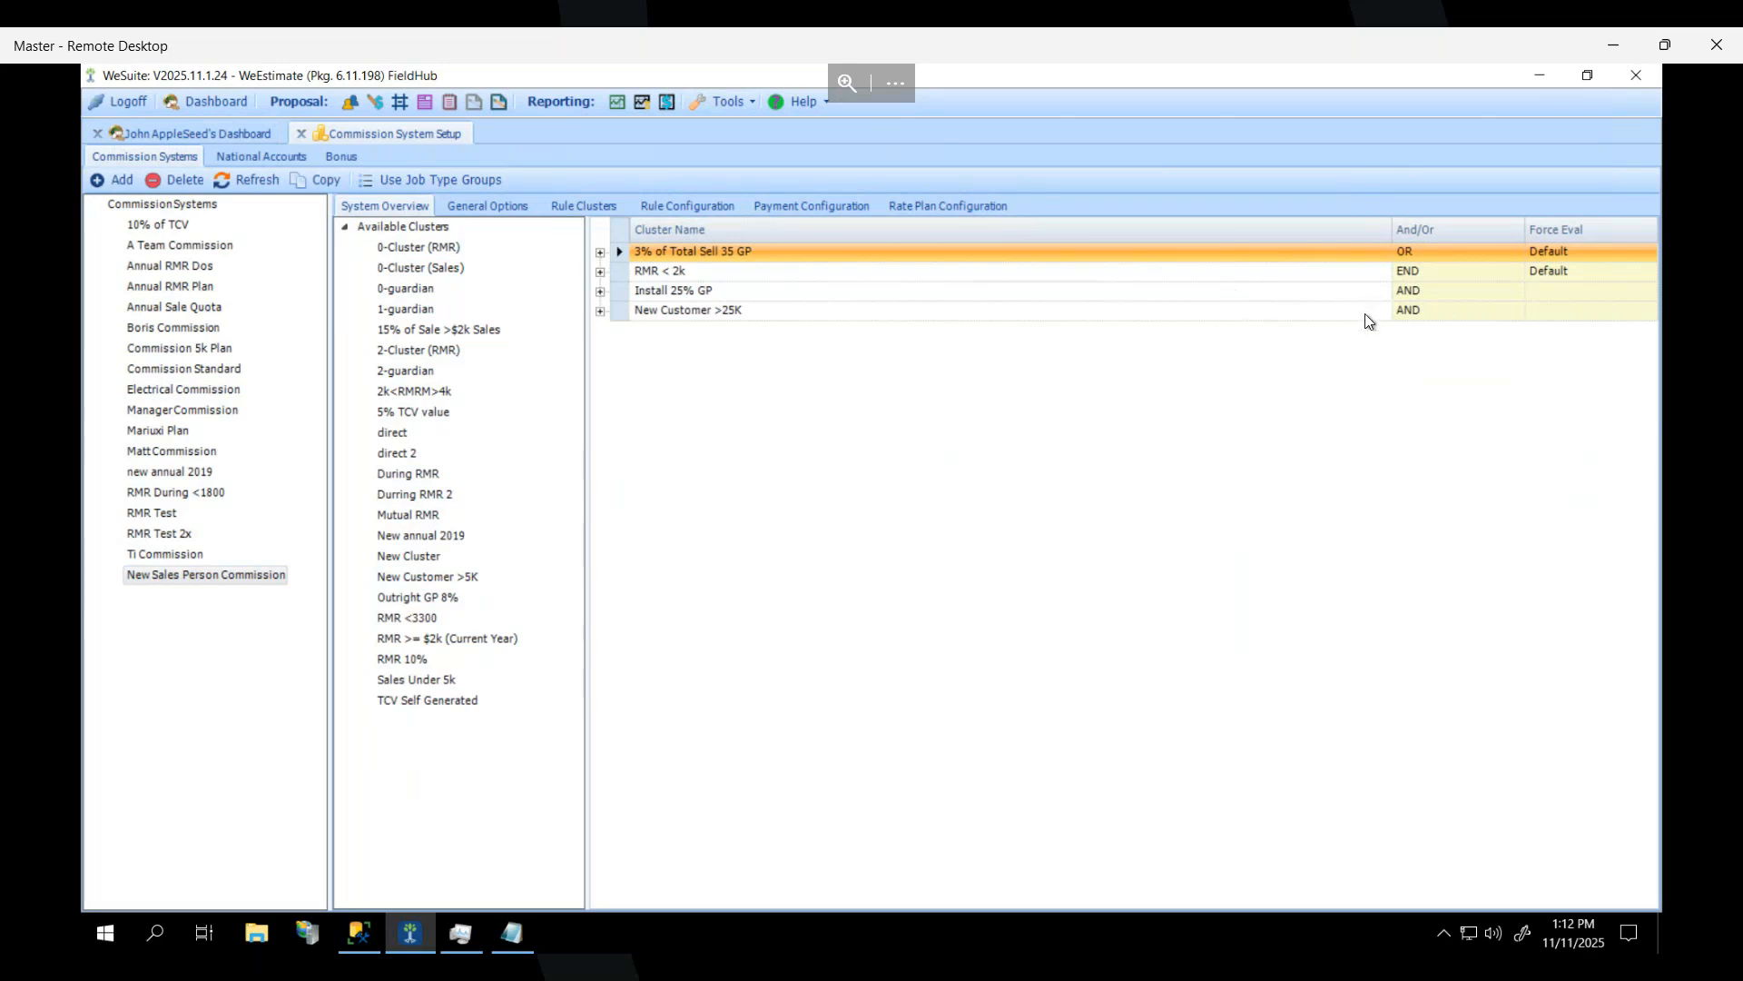
# Set And/Or to OR for the "RMR < 2k" and "Install 25% GP" clusters and to END for "New Customer >25K".
pyautogui.click(1518, 274)
pyautogui.click(1431, 374)
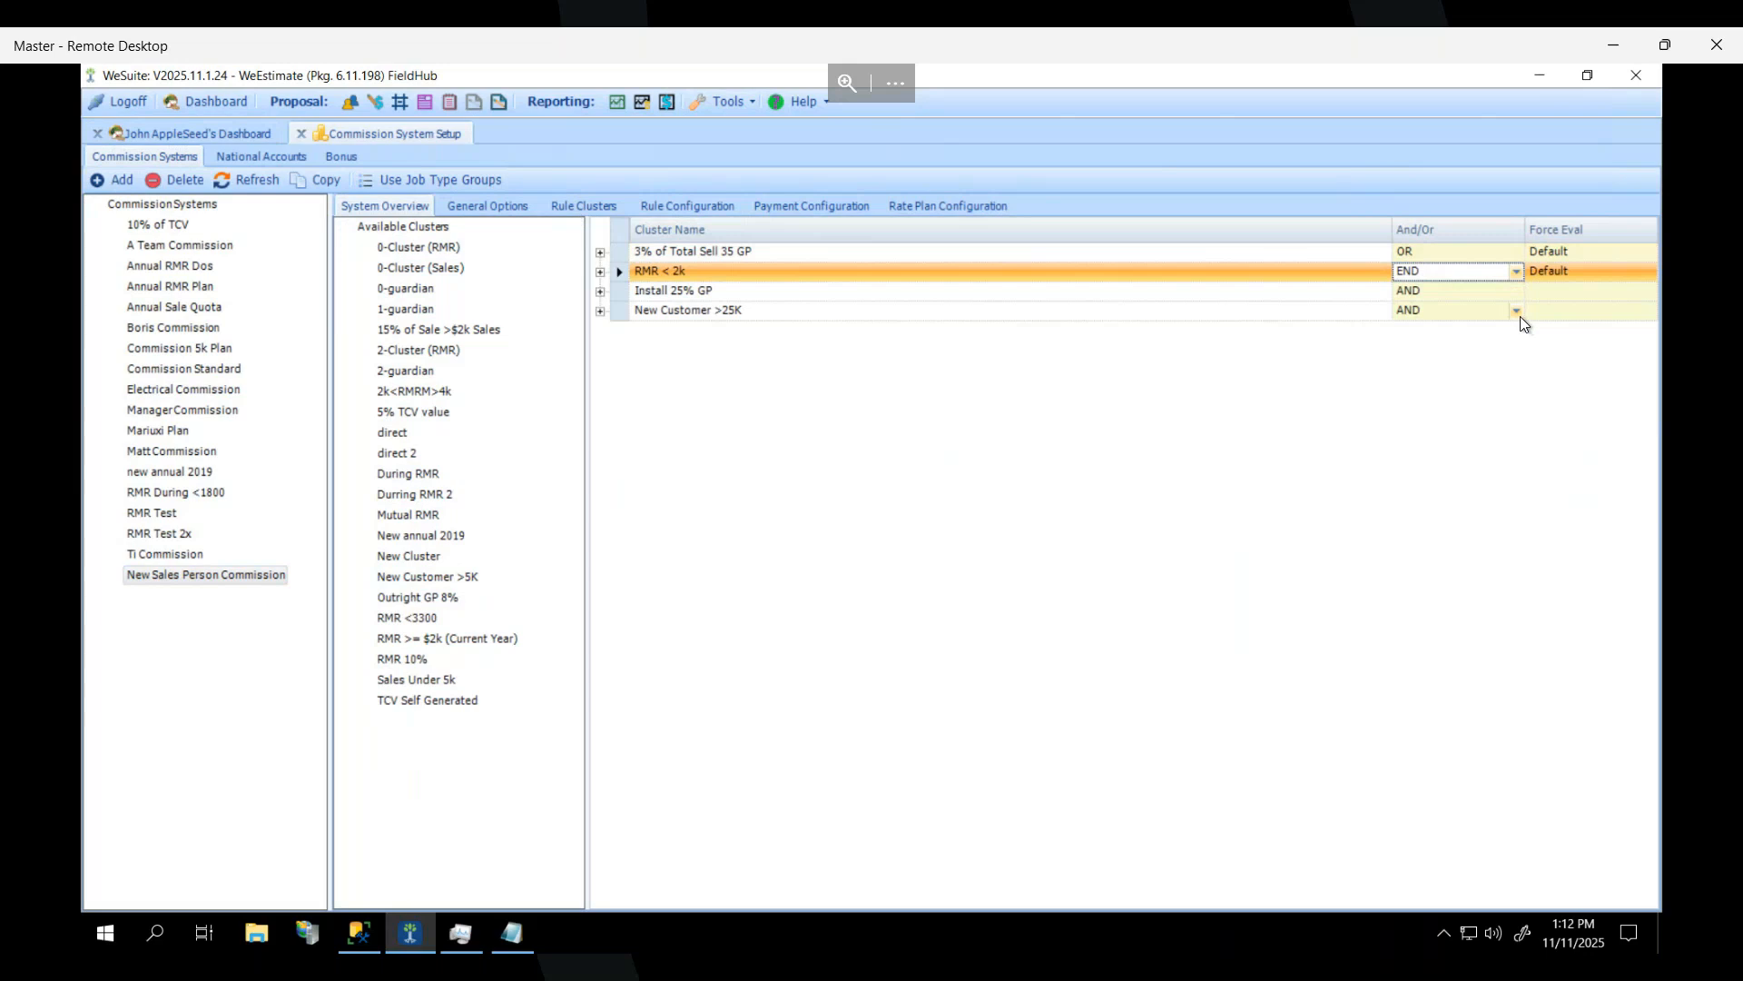
pyautogui.click(1515, 310)
pyautogui.click(1452, 333)
pyautogui.click(1518, 271)
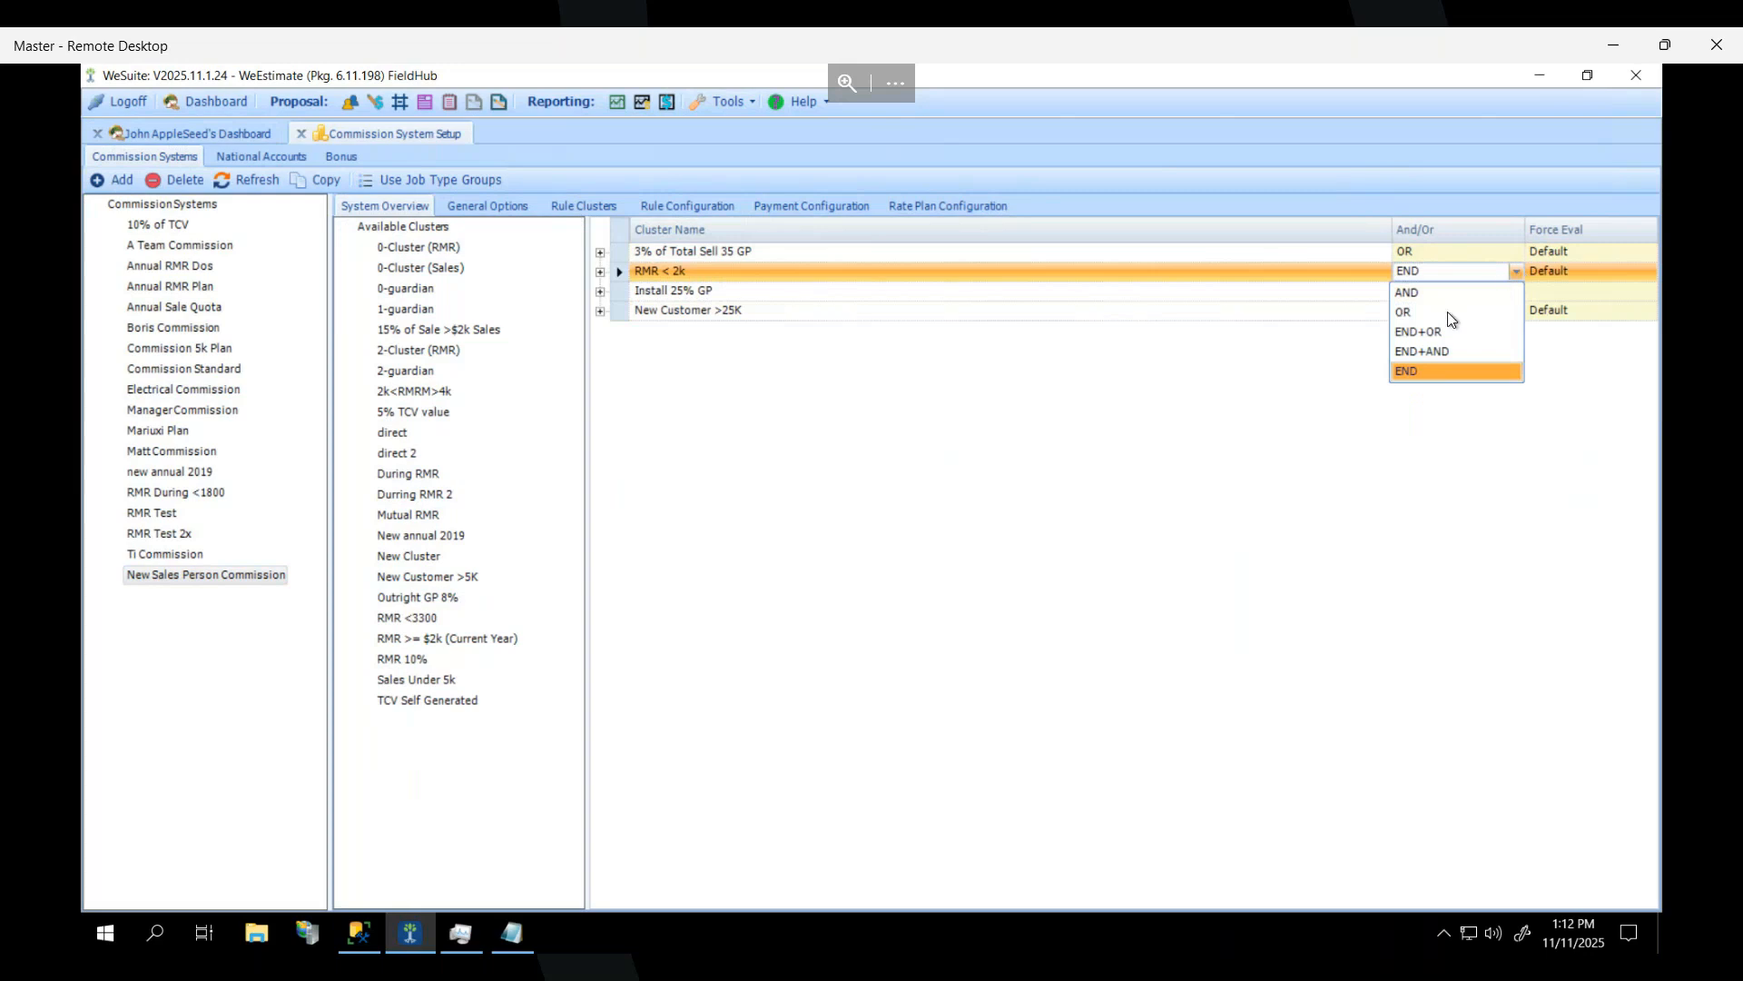
pyautogui.click(1441, 314)
pyautogui.click(1518, 291)
pyautogui.click(1518, 290)
pyautogui.click(1475, 333)
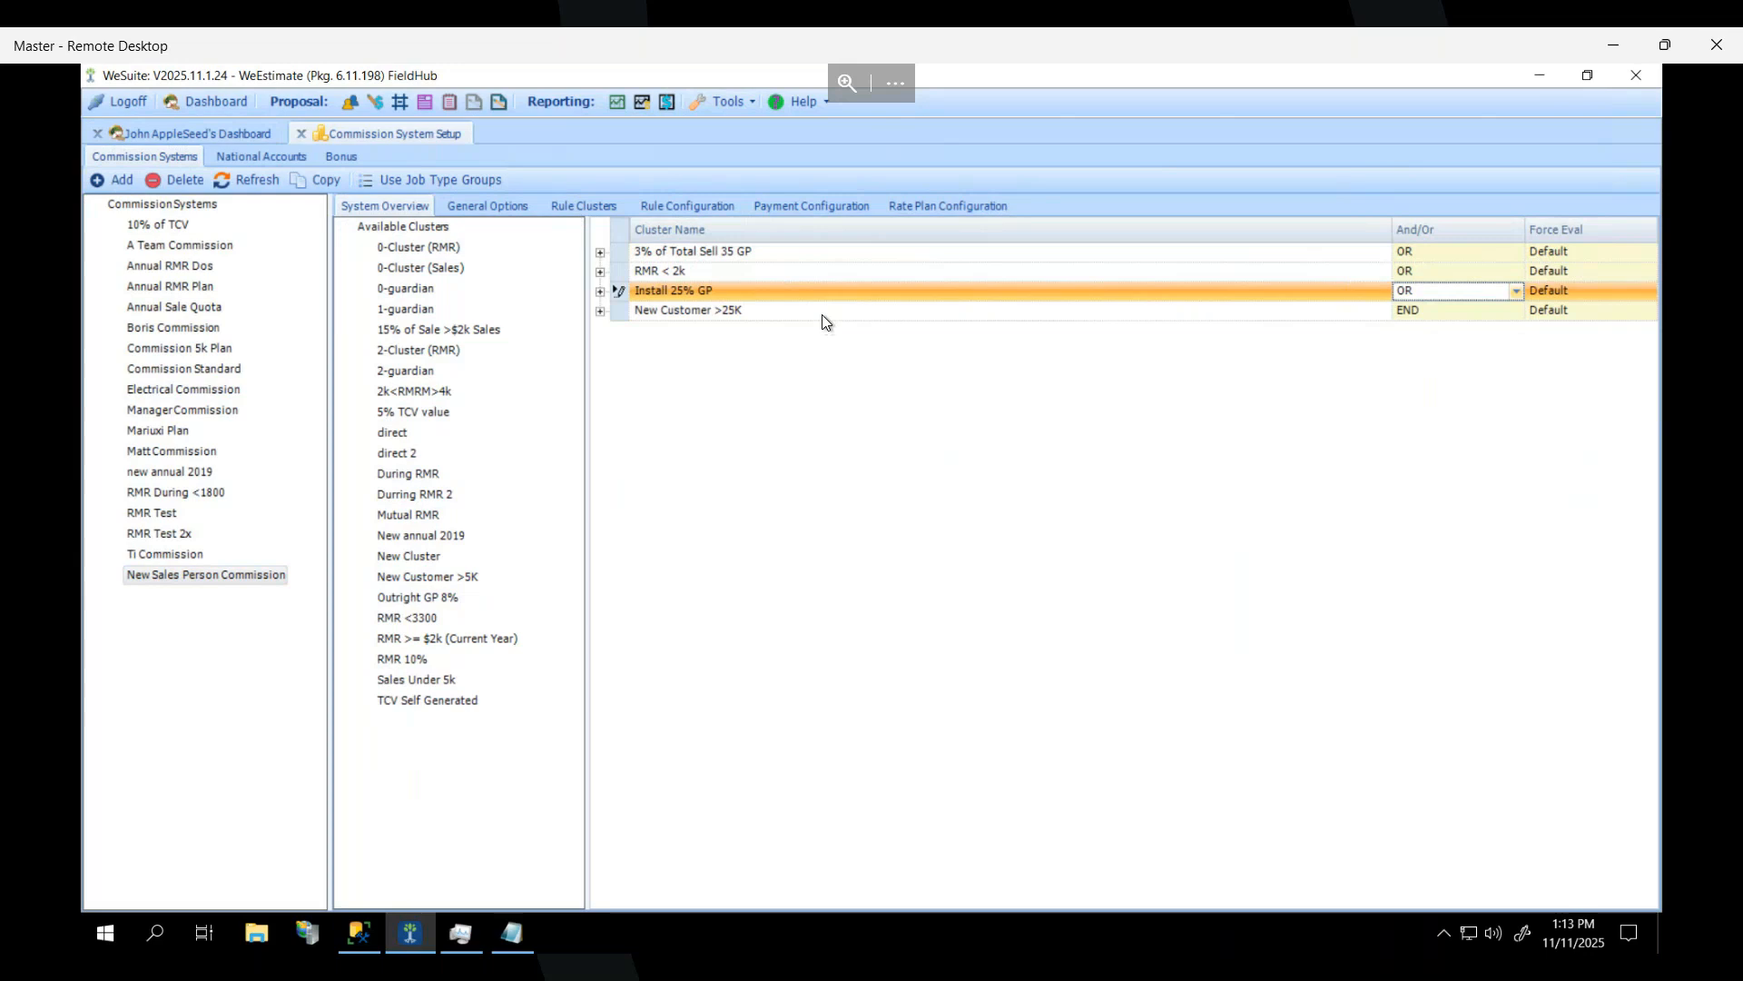
# Set Force Eval to Yes for all four clusters in the commission system.
pyautogui.click(1634, 249)
pyautogui.click(1635, 249)
pyautogui.click(1587, 283)
pyautogui.click(1642, 273)
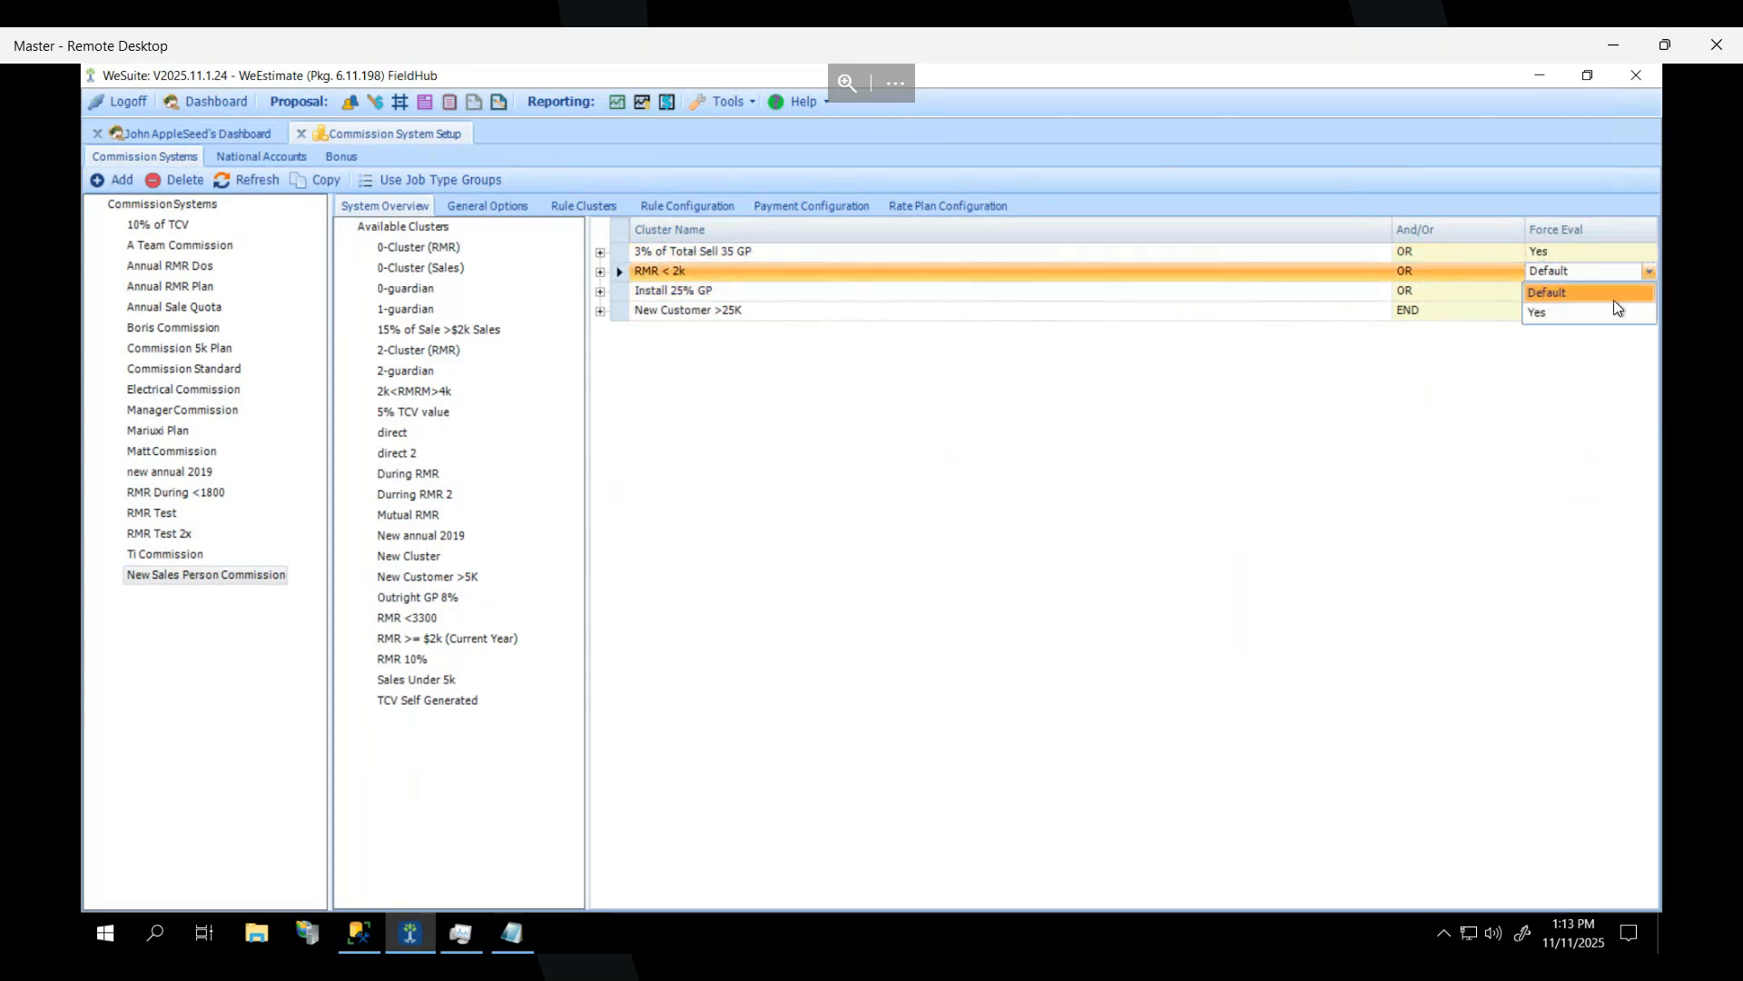
pyautogui.click(1611, 314)
pyautogui.click(1644, 289)
pyautogui.click(1587, 333)
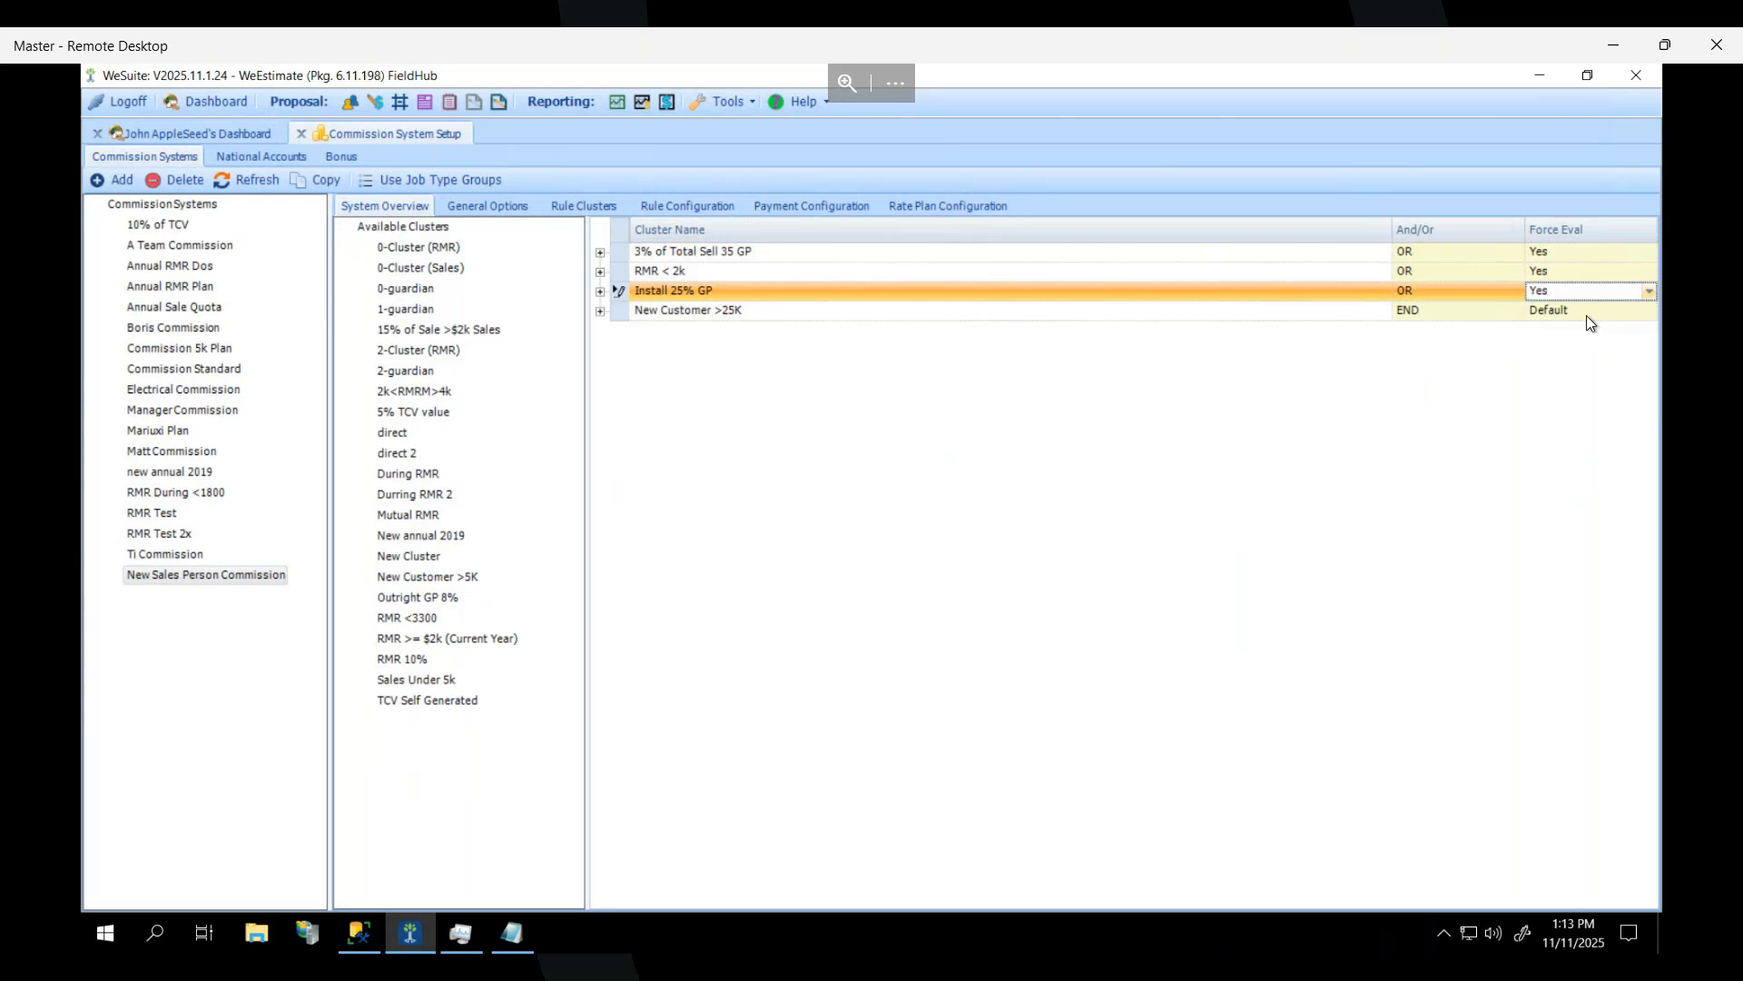
pyautogui.click(1647, 311)
pyautogui.click(1580, 353)
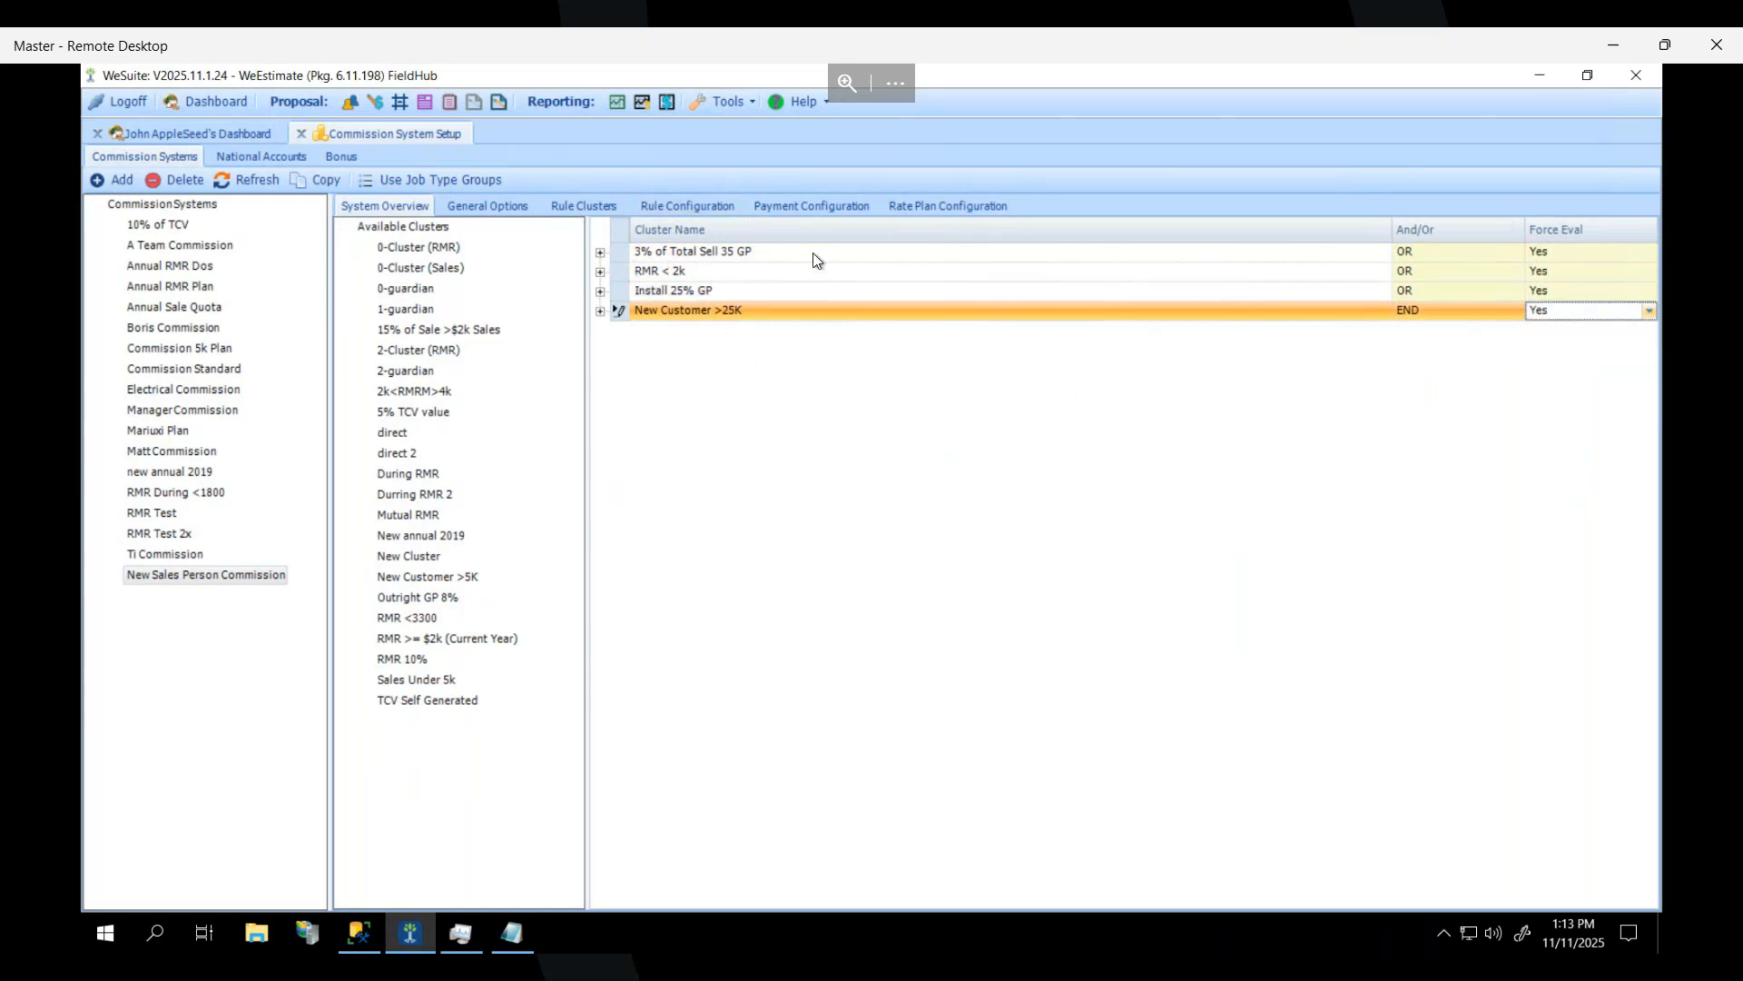
pyautogui.click(757, 260)
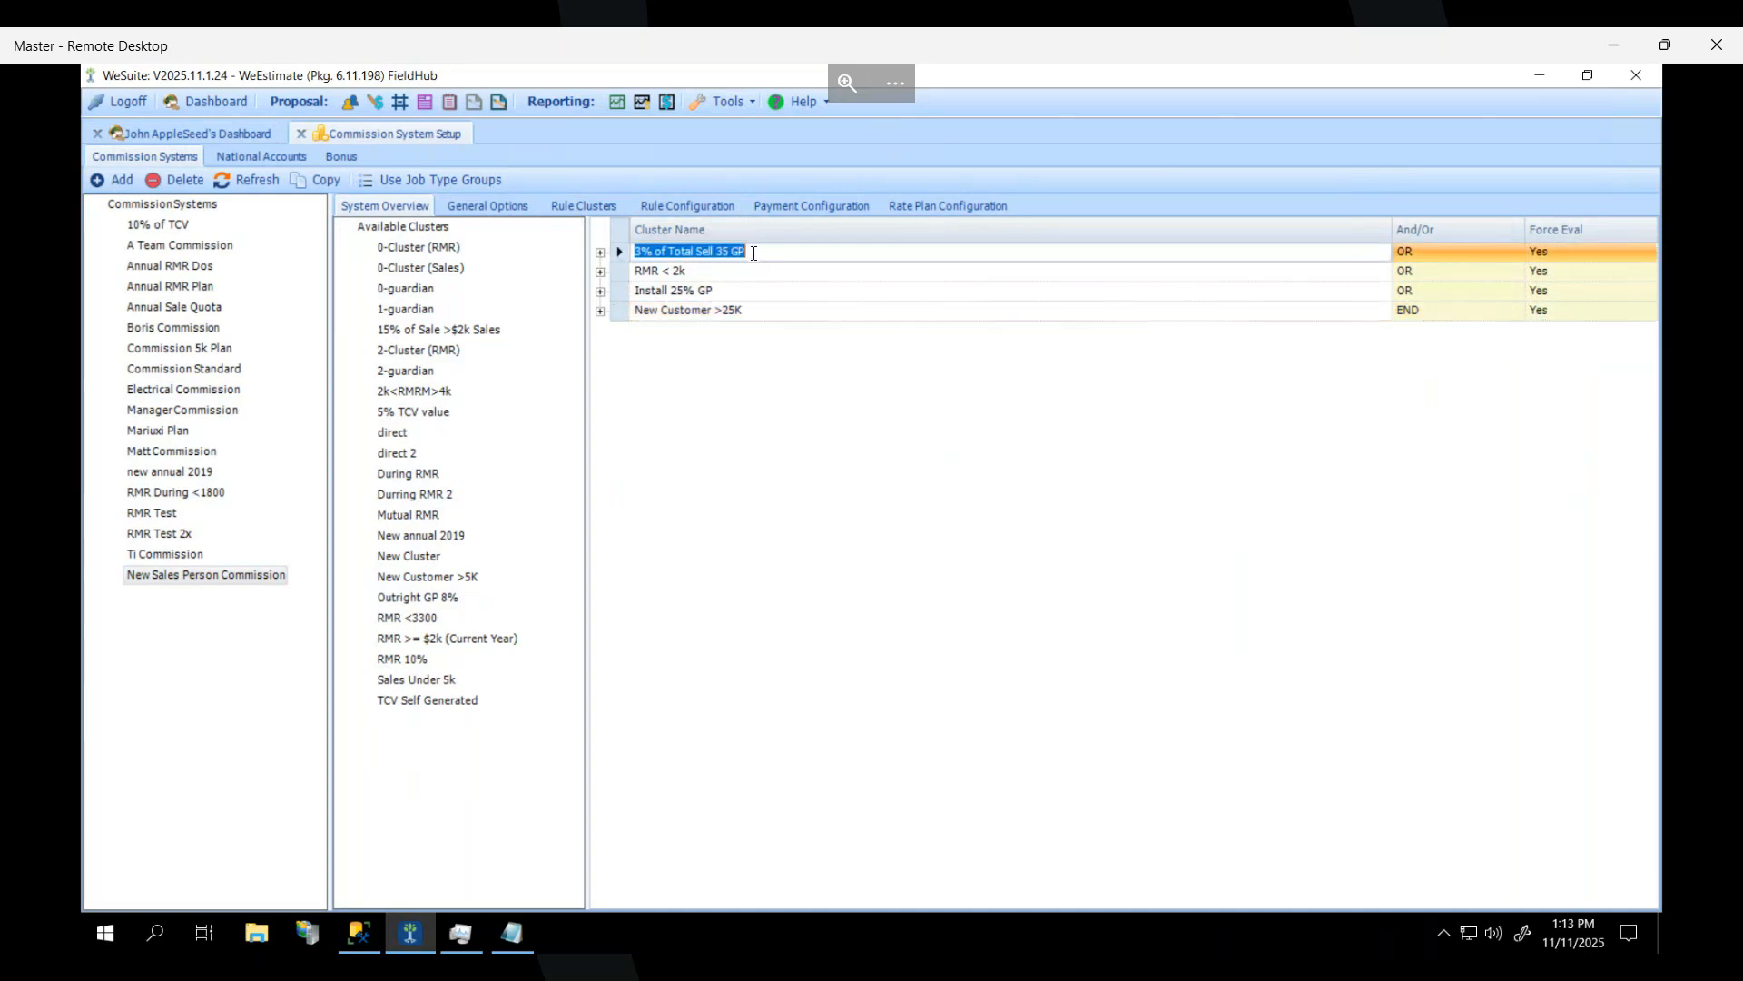
pyautogui.press('Down')
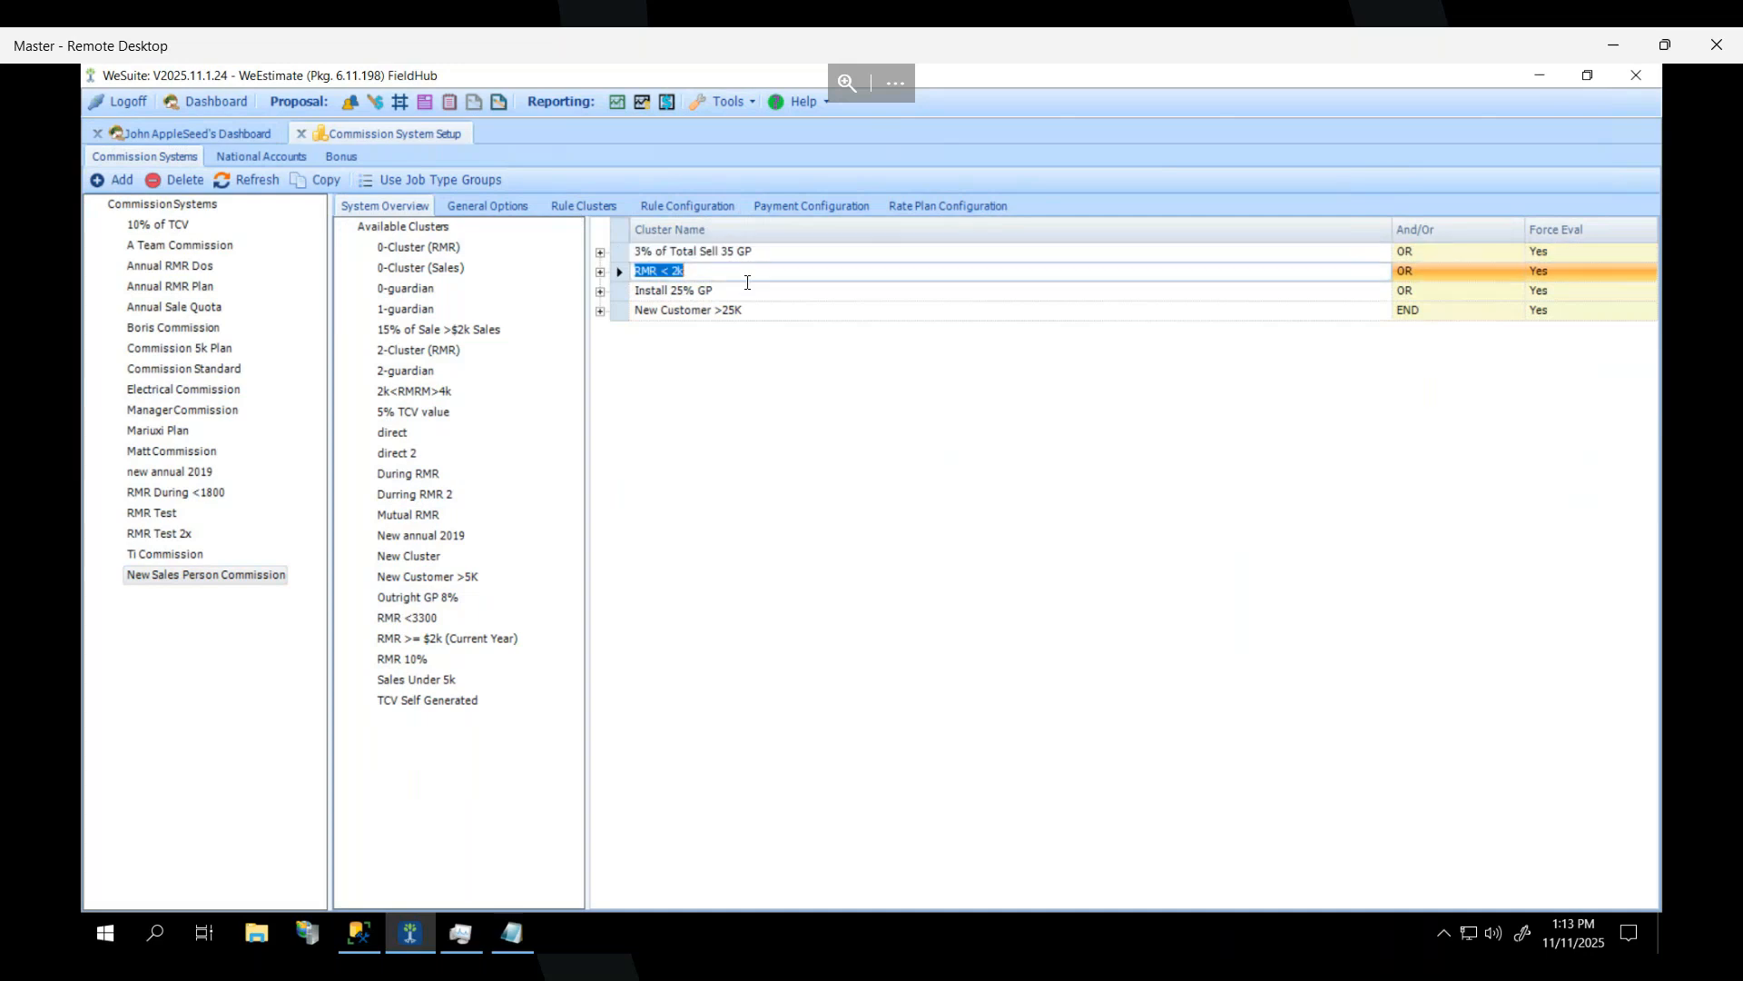
# Set Force Eval to Default for all four clusters in the commission system.
pyautogui.click(721, 293)
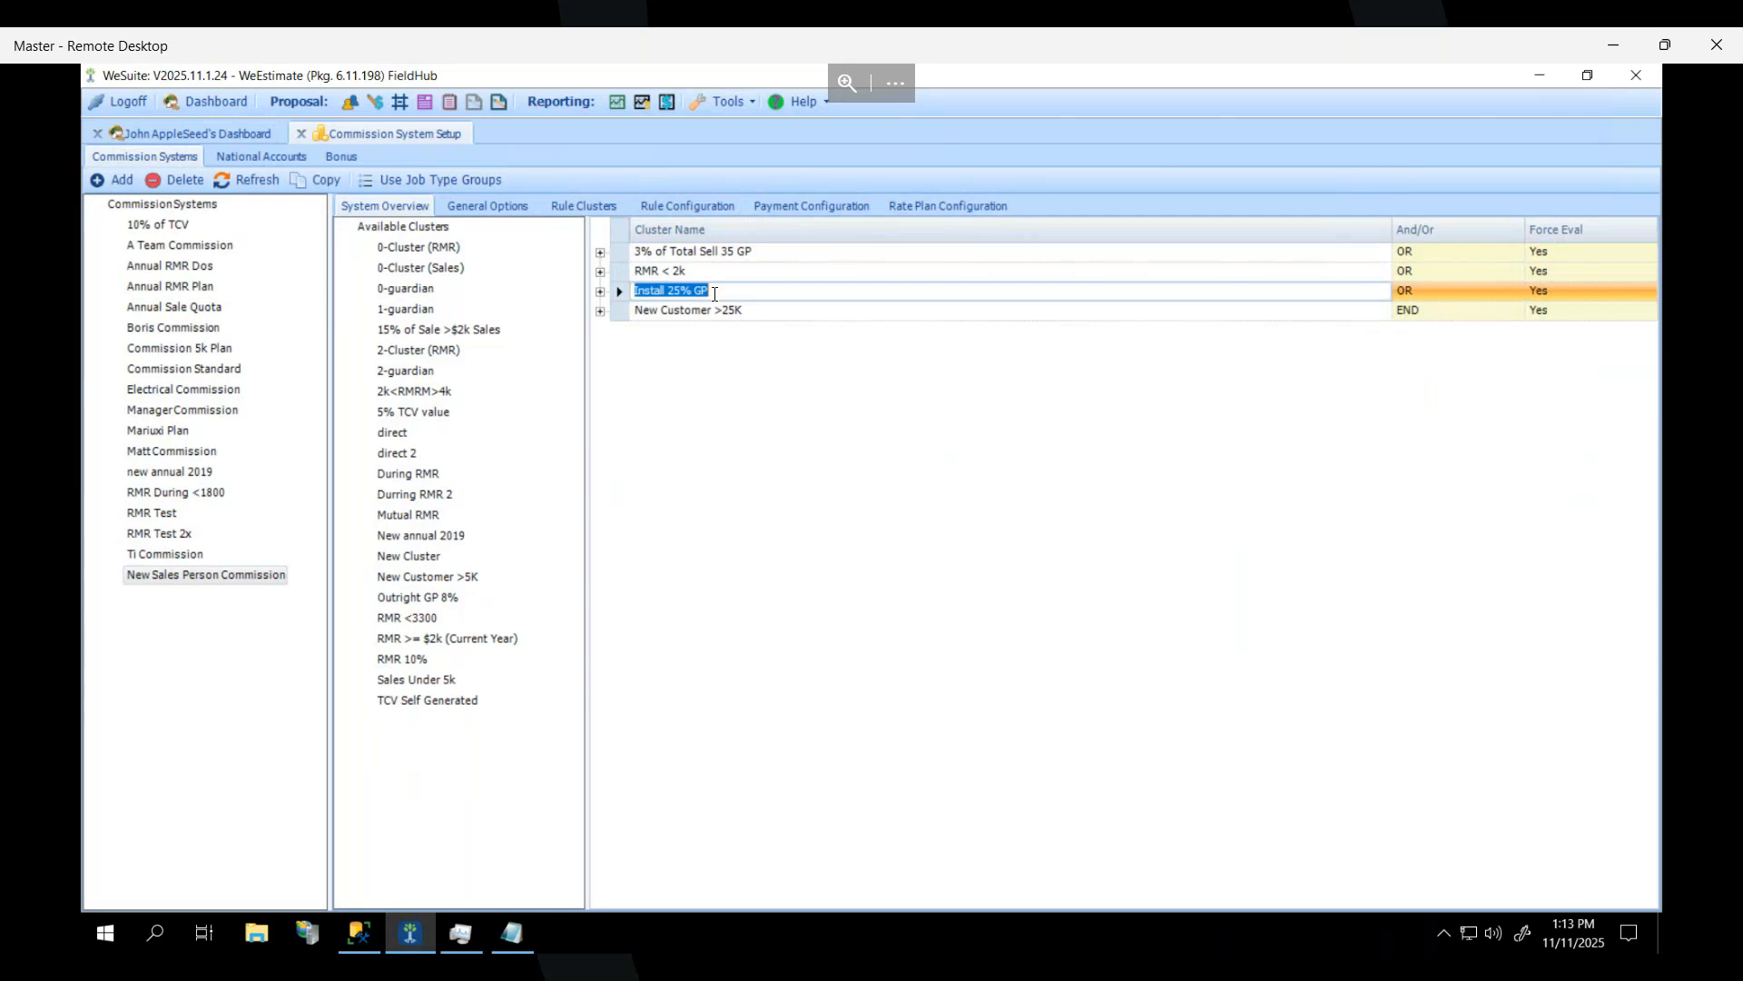
pyautogui.click(780, 316)
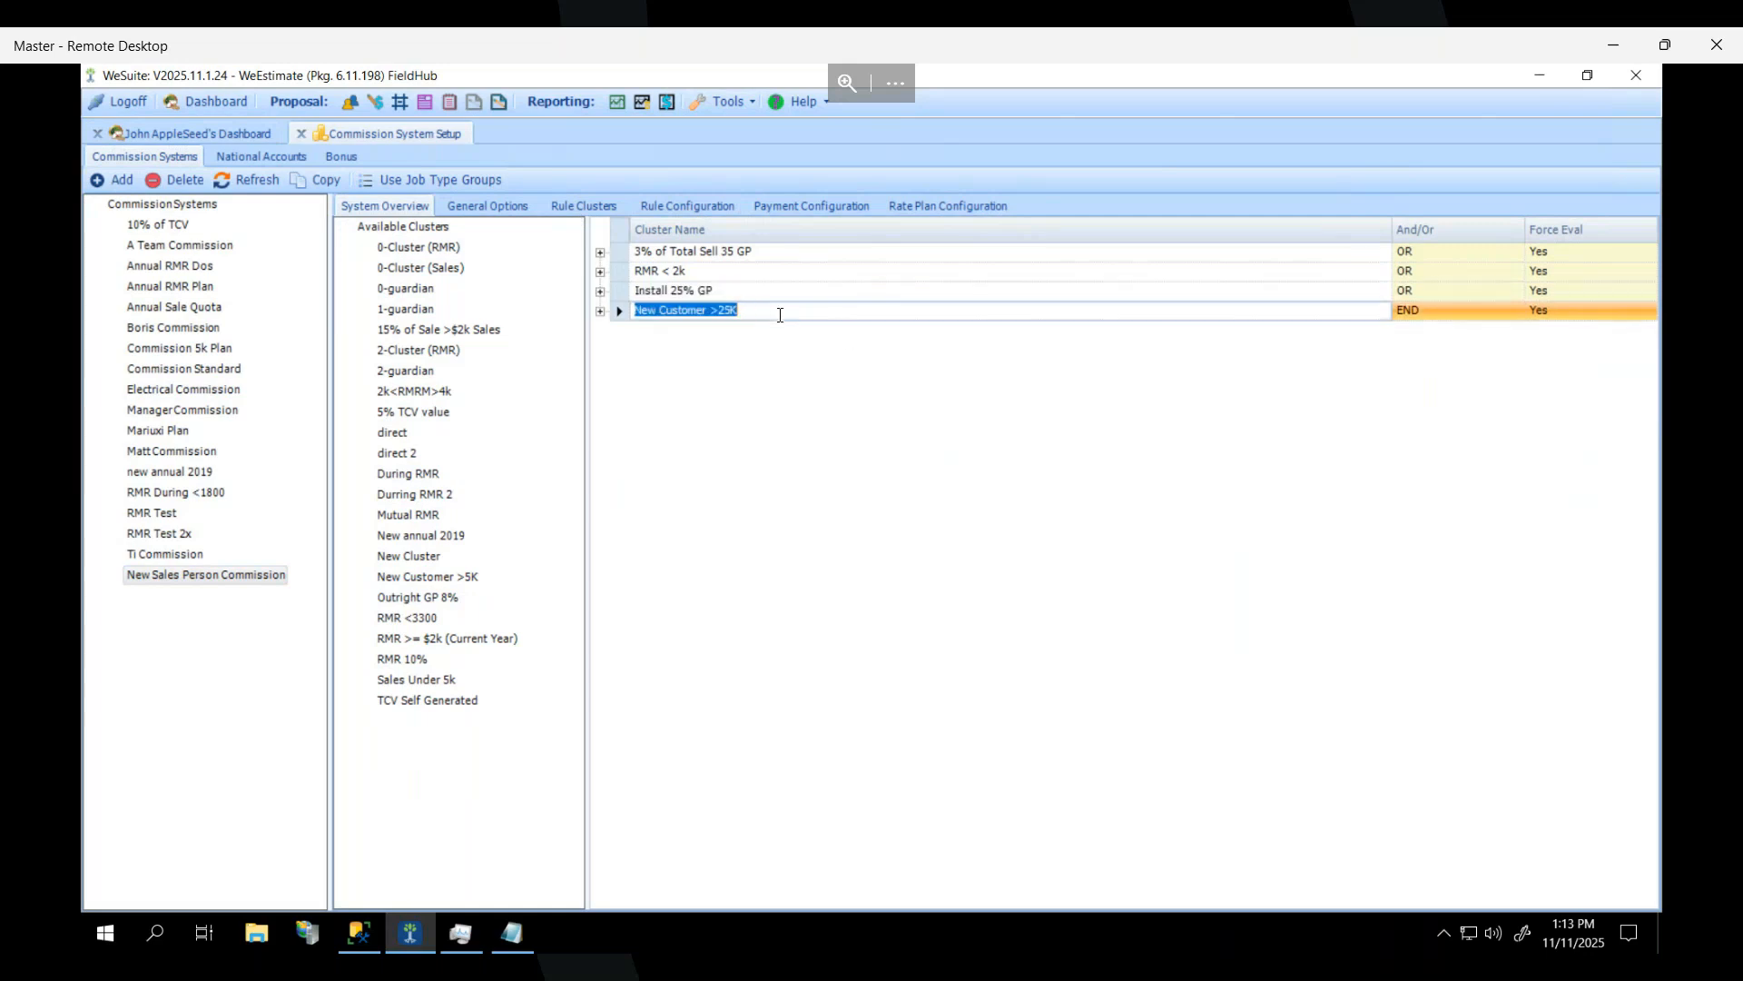
pyautogui.click(1645, 252)
pyautogui.click(1600, 273)
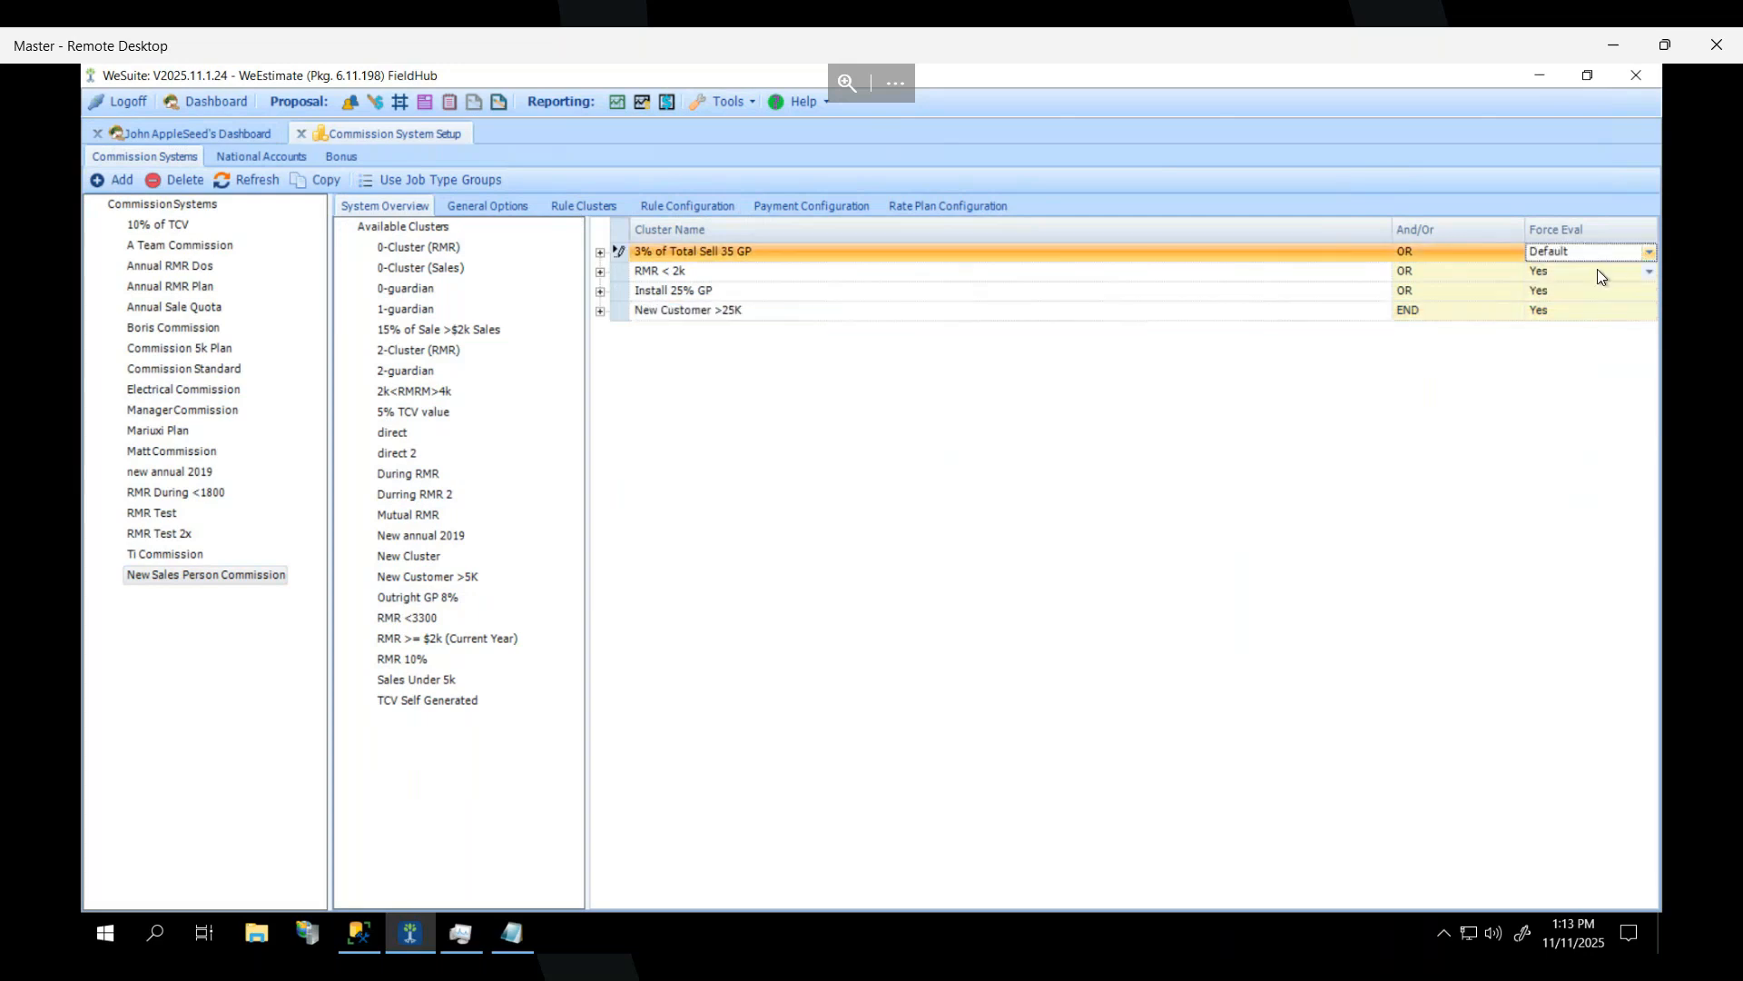
pyautogui.click(1645, 271)
pyautogui.click(1635, 296)
pyautogui.click(1649, 294)
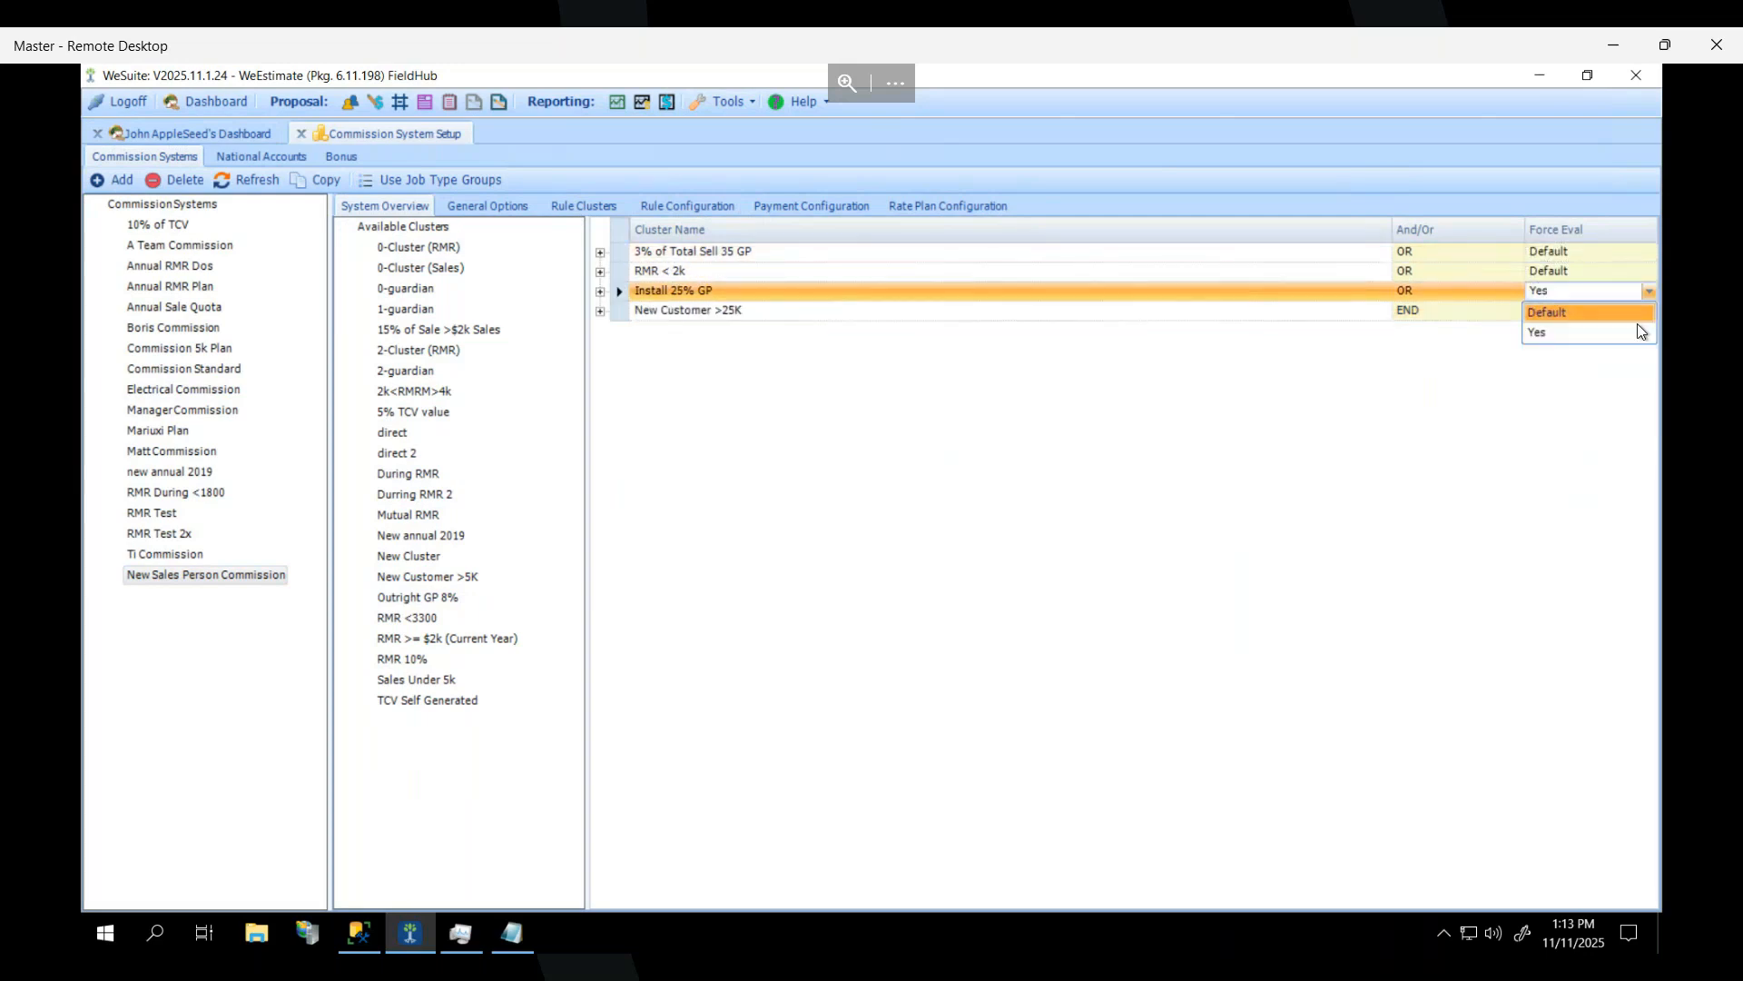
pyautogui.click(1623, 312)
pyautogui.click(1649, 310)
pyautogui.click(1565, 347)
pyautogui.click(1649, 311)
pyautogui.click(1572, 334)
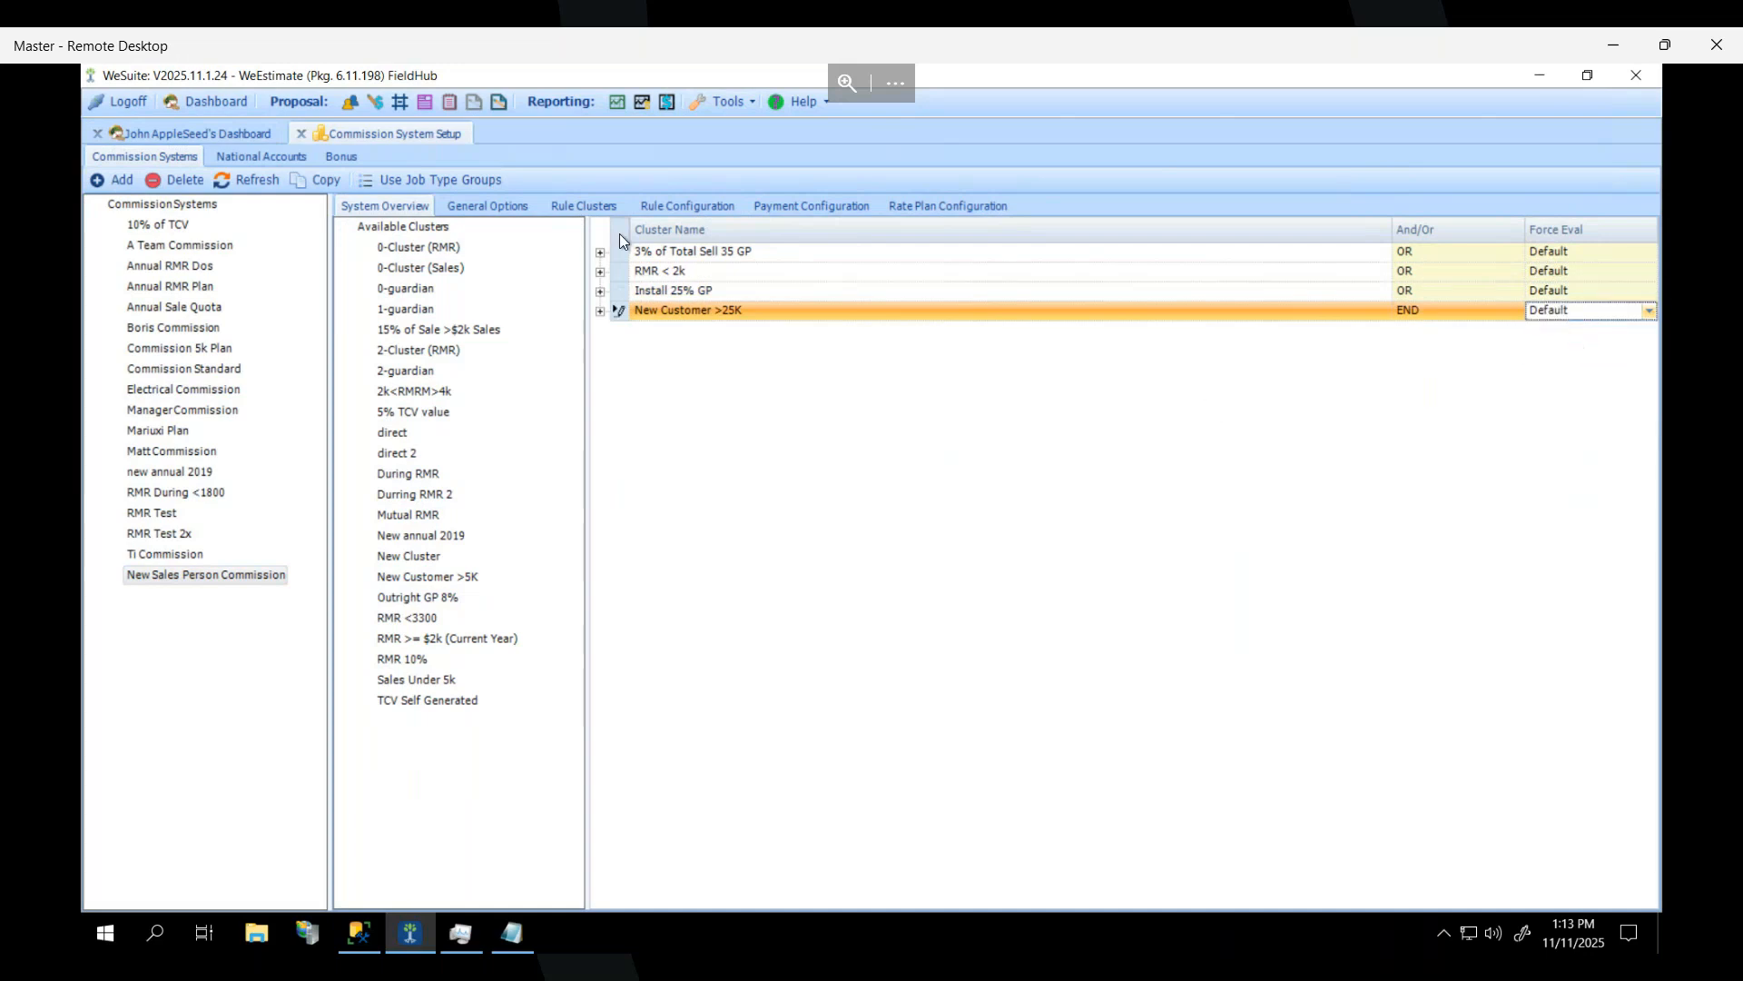
# Remove the "Install 25% GP" and "New Customer >25K" clusters from the commission system, returning them to the available clusters.
pyautogui.click(667, 252)
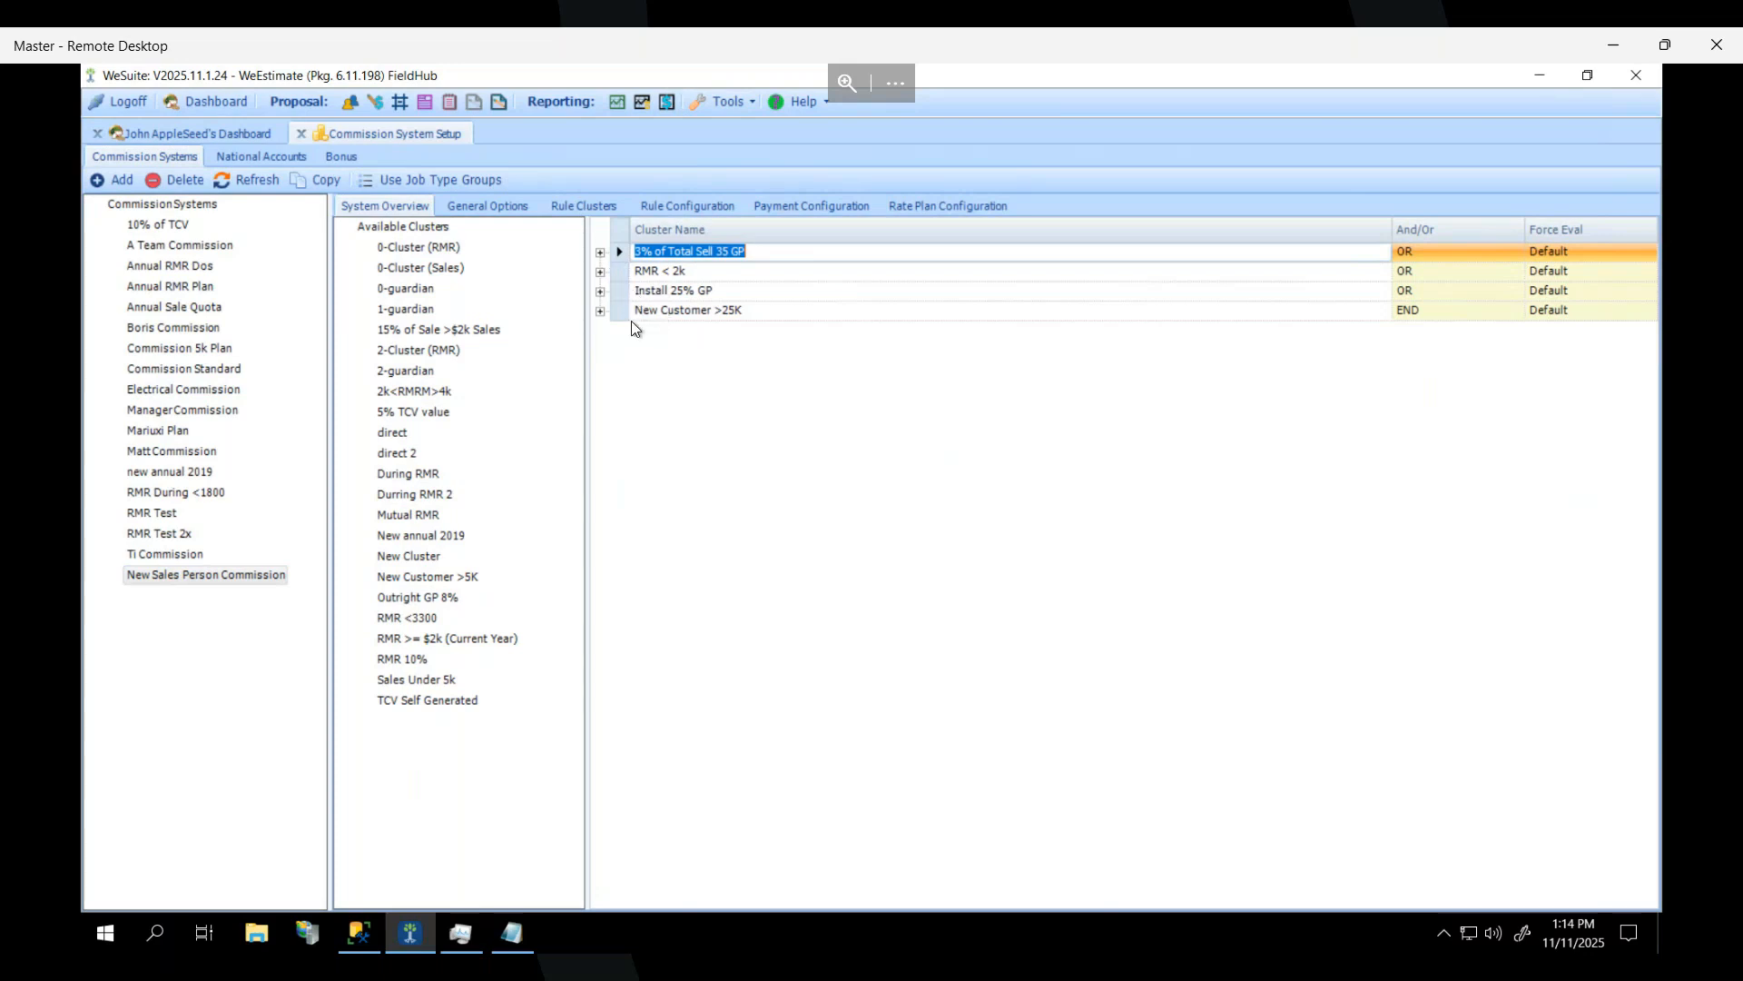
pyautogui.click(617, 290)
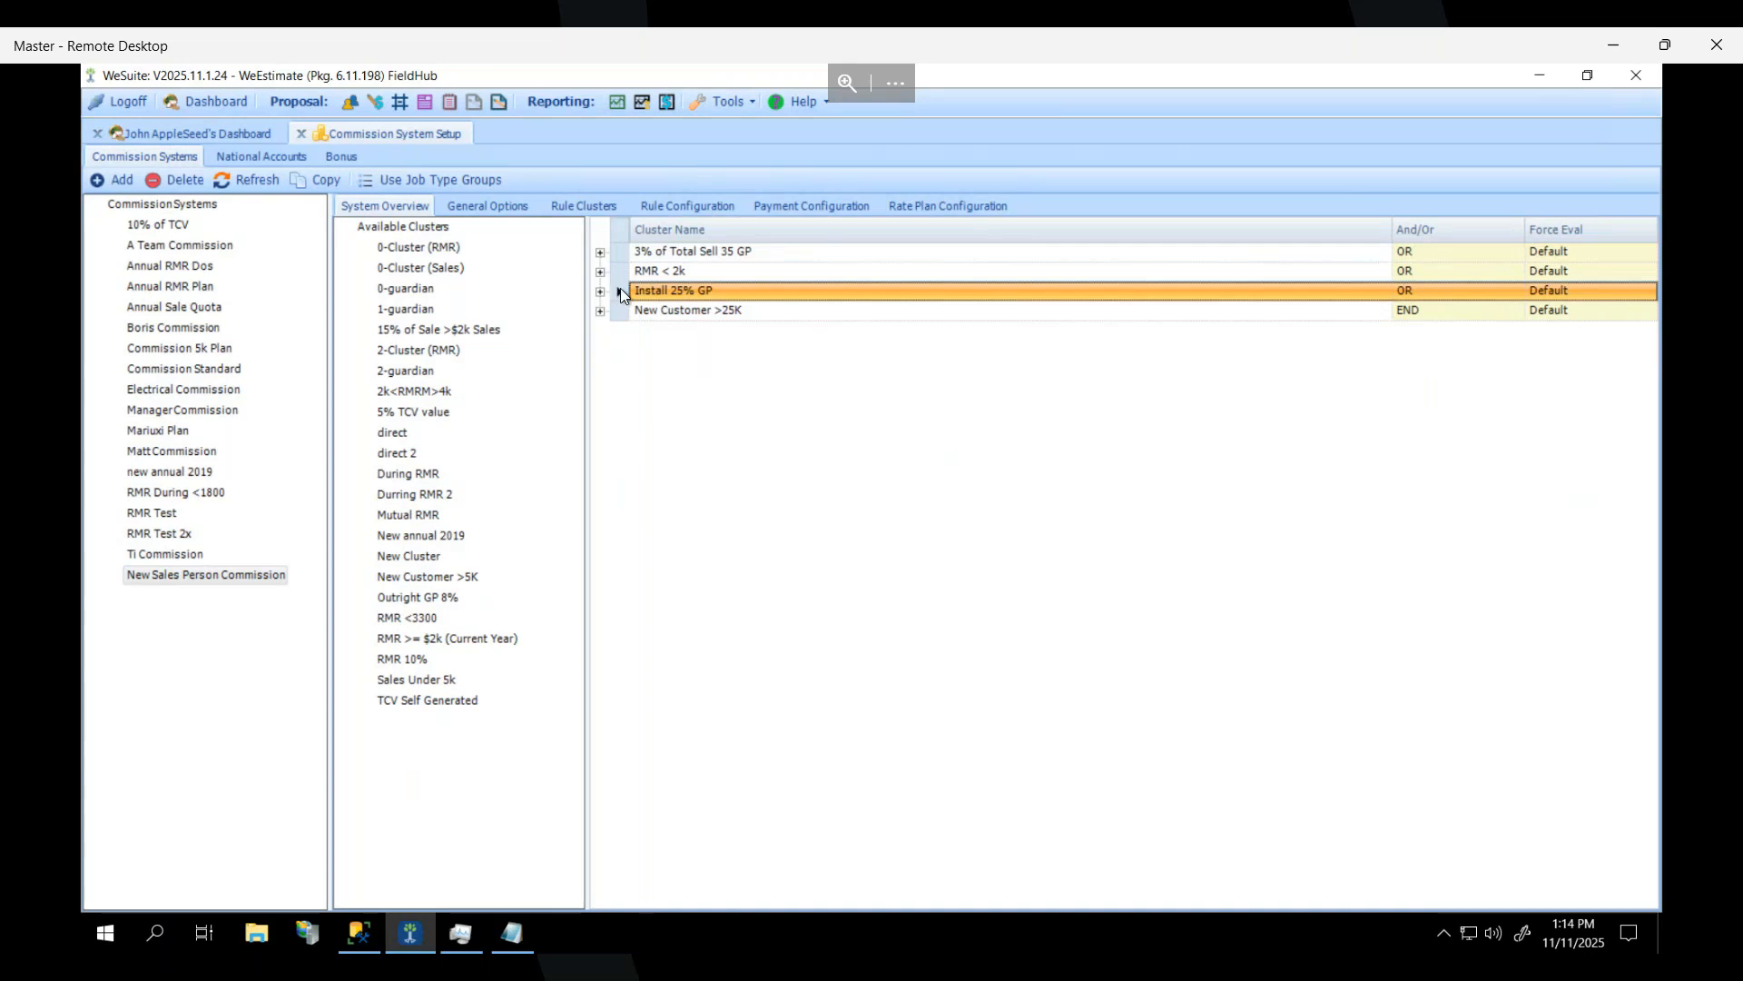
pyautogui.moveTo(618, 290); pyautogui.dragTo(513, 423)
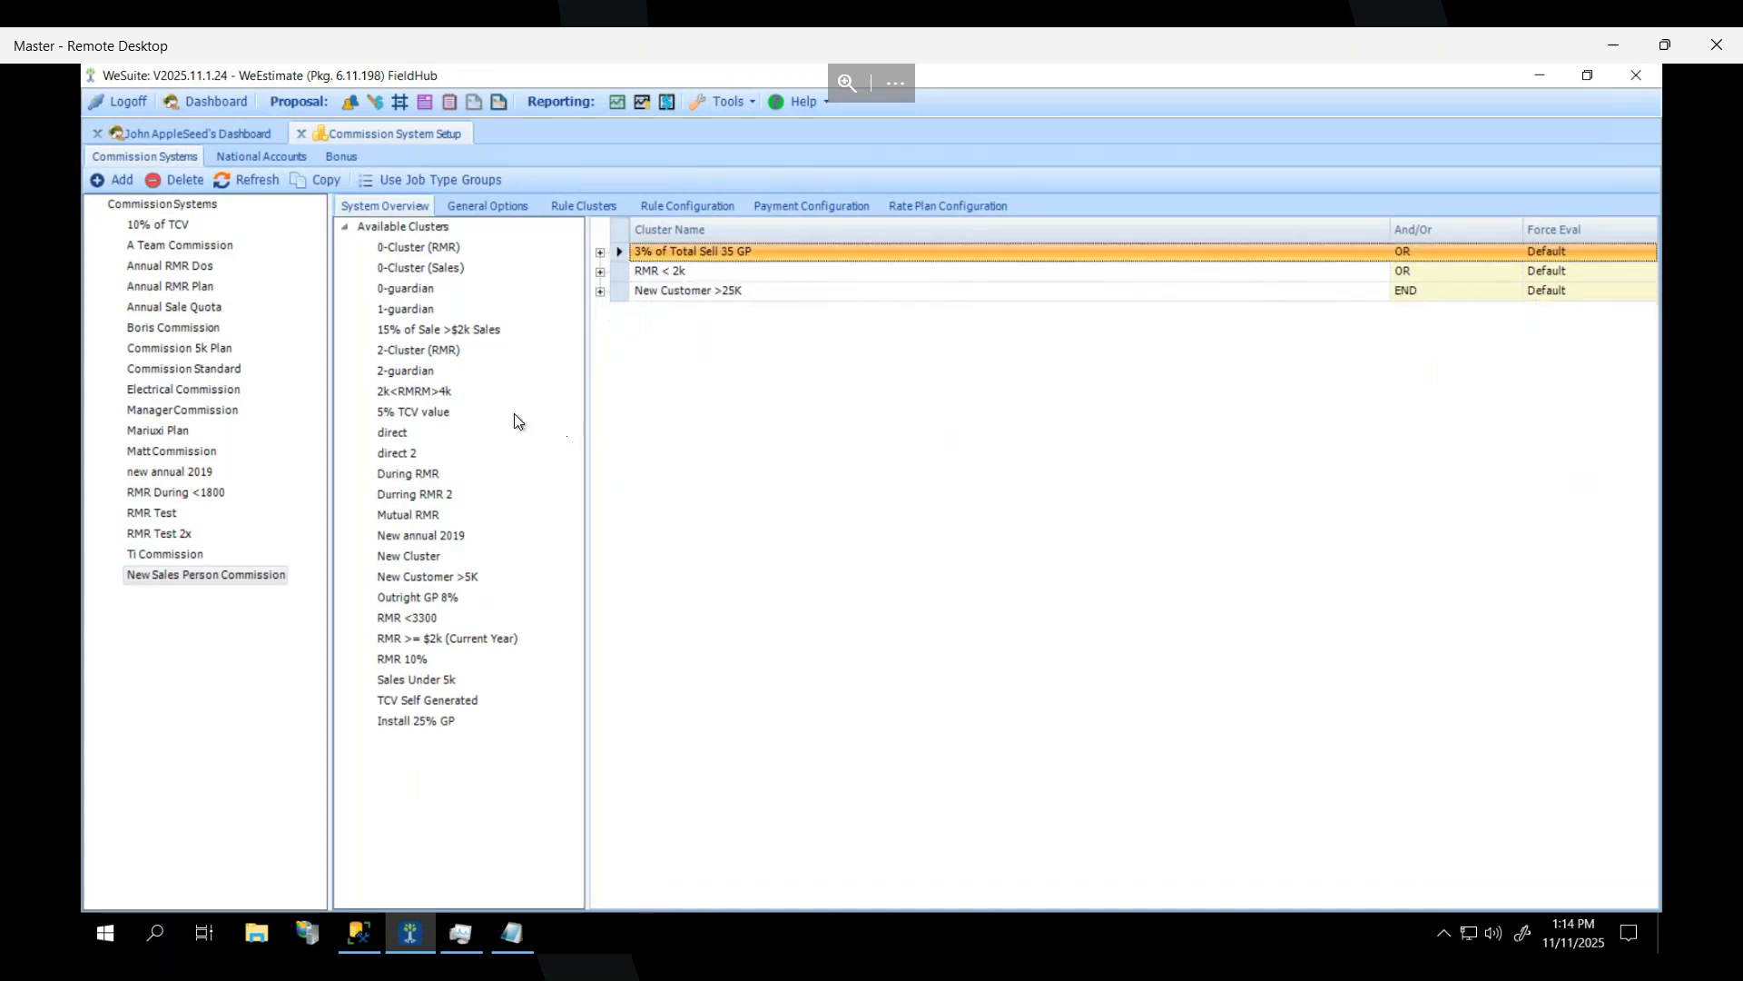
pyautogui.click(621, 292)
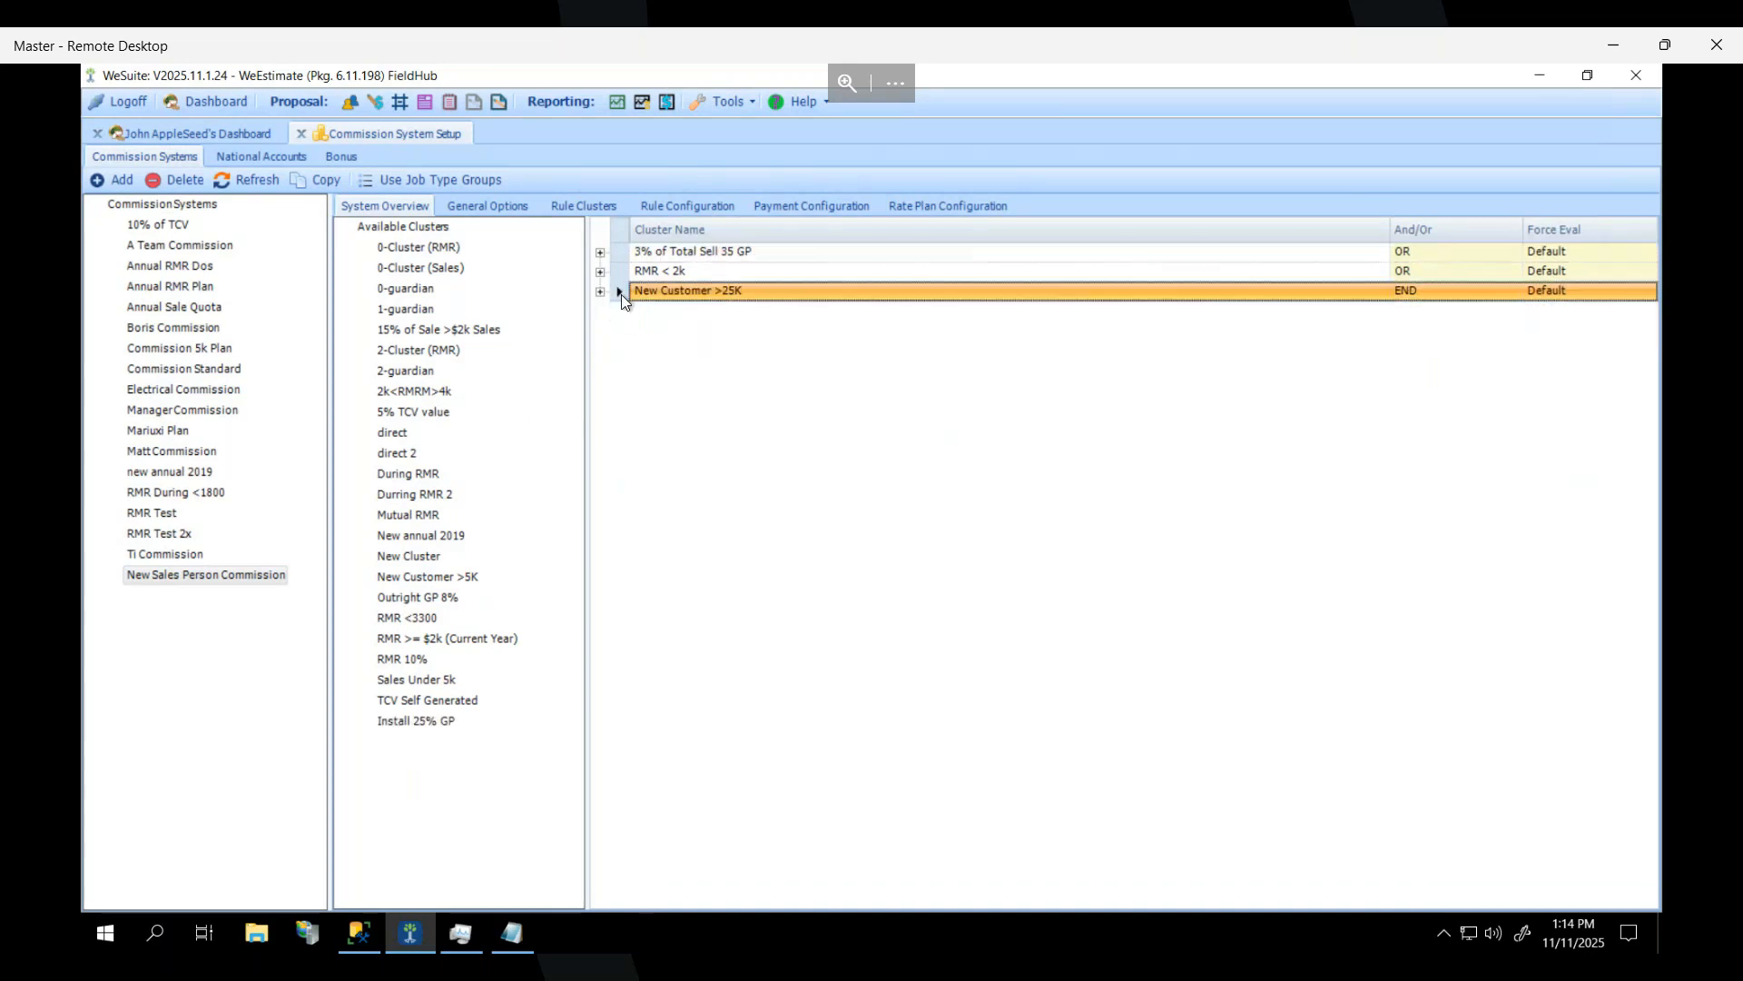
pyautogui.moveTo(621, 292); pyautogui.dragTo(545, 350)
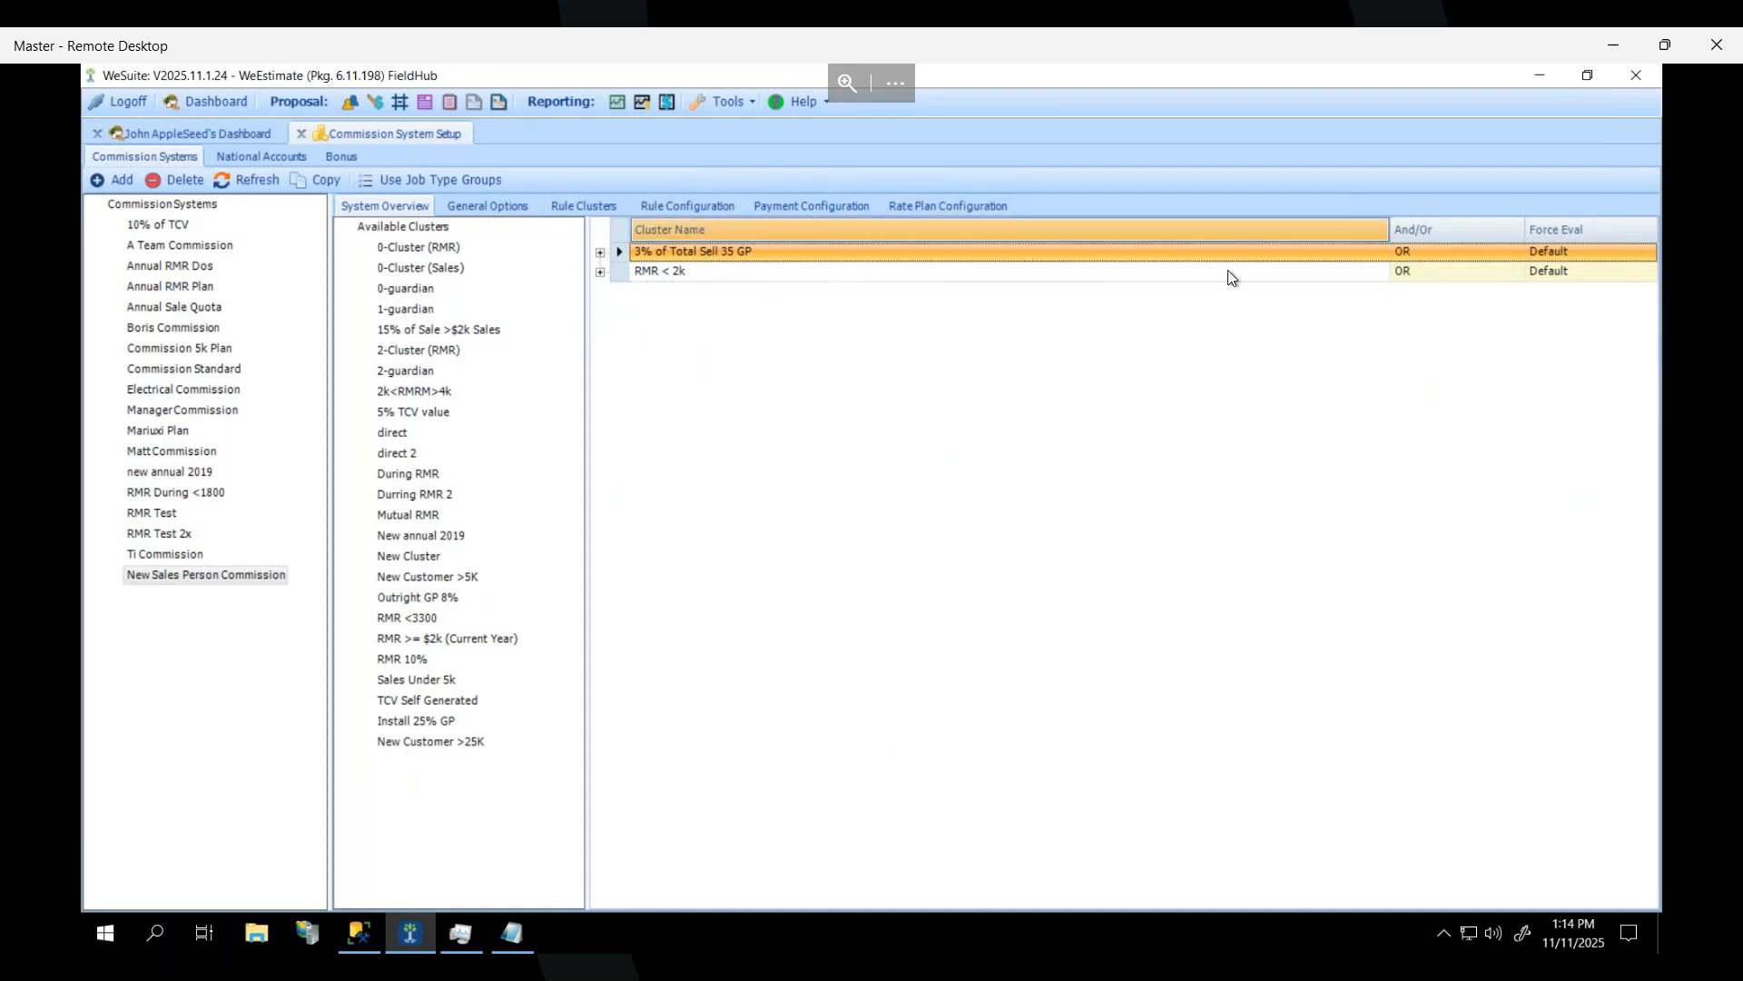
# Set the "RMR < 2k" cluster's And/Or to END and set Force Eval to Yes for both remaining clusters.
pyautogui.click(1509, 273)
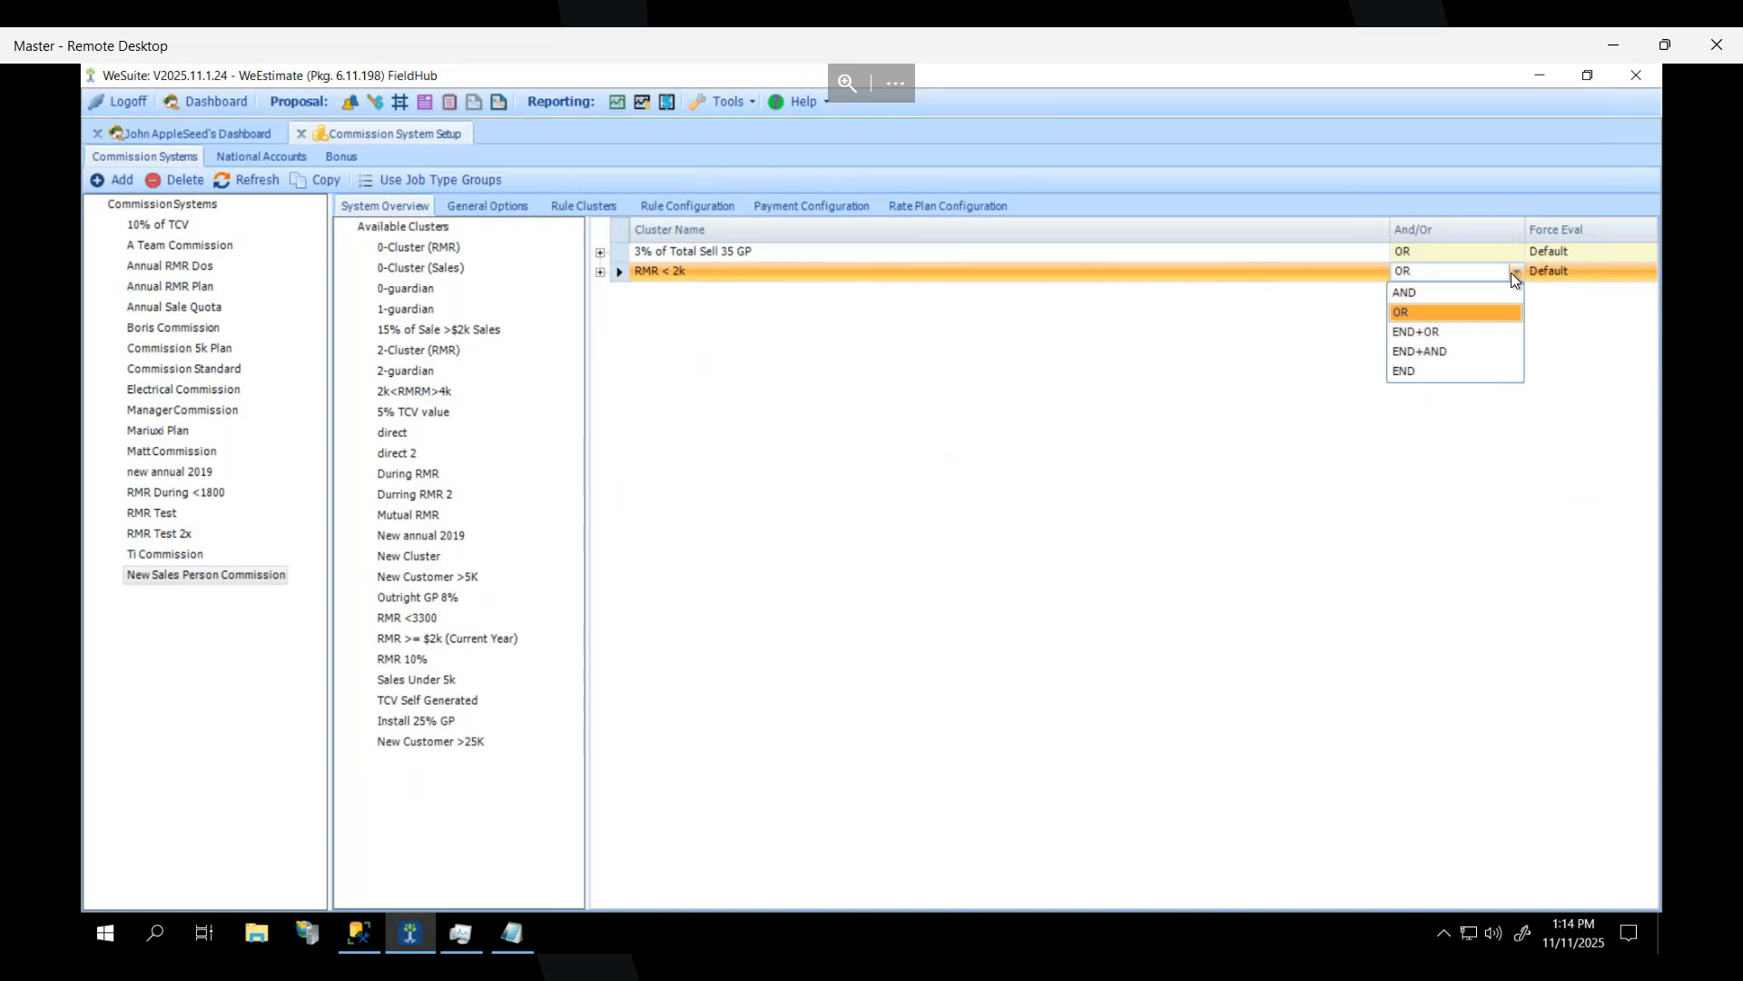
pyautogui.click(1626, 253)
pyautogui.click(1625, 283)
pyautogui.click(1630, 274)
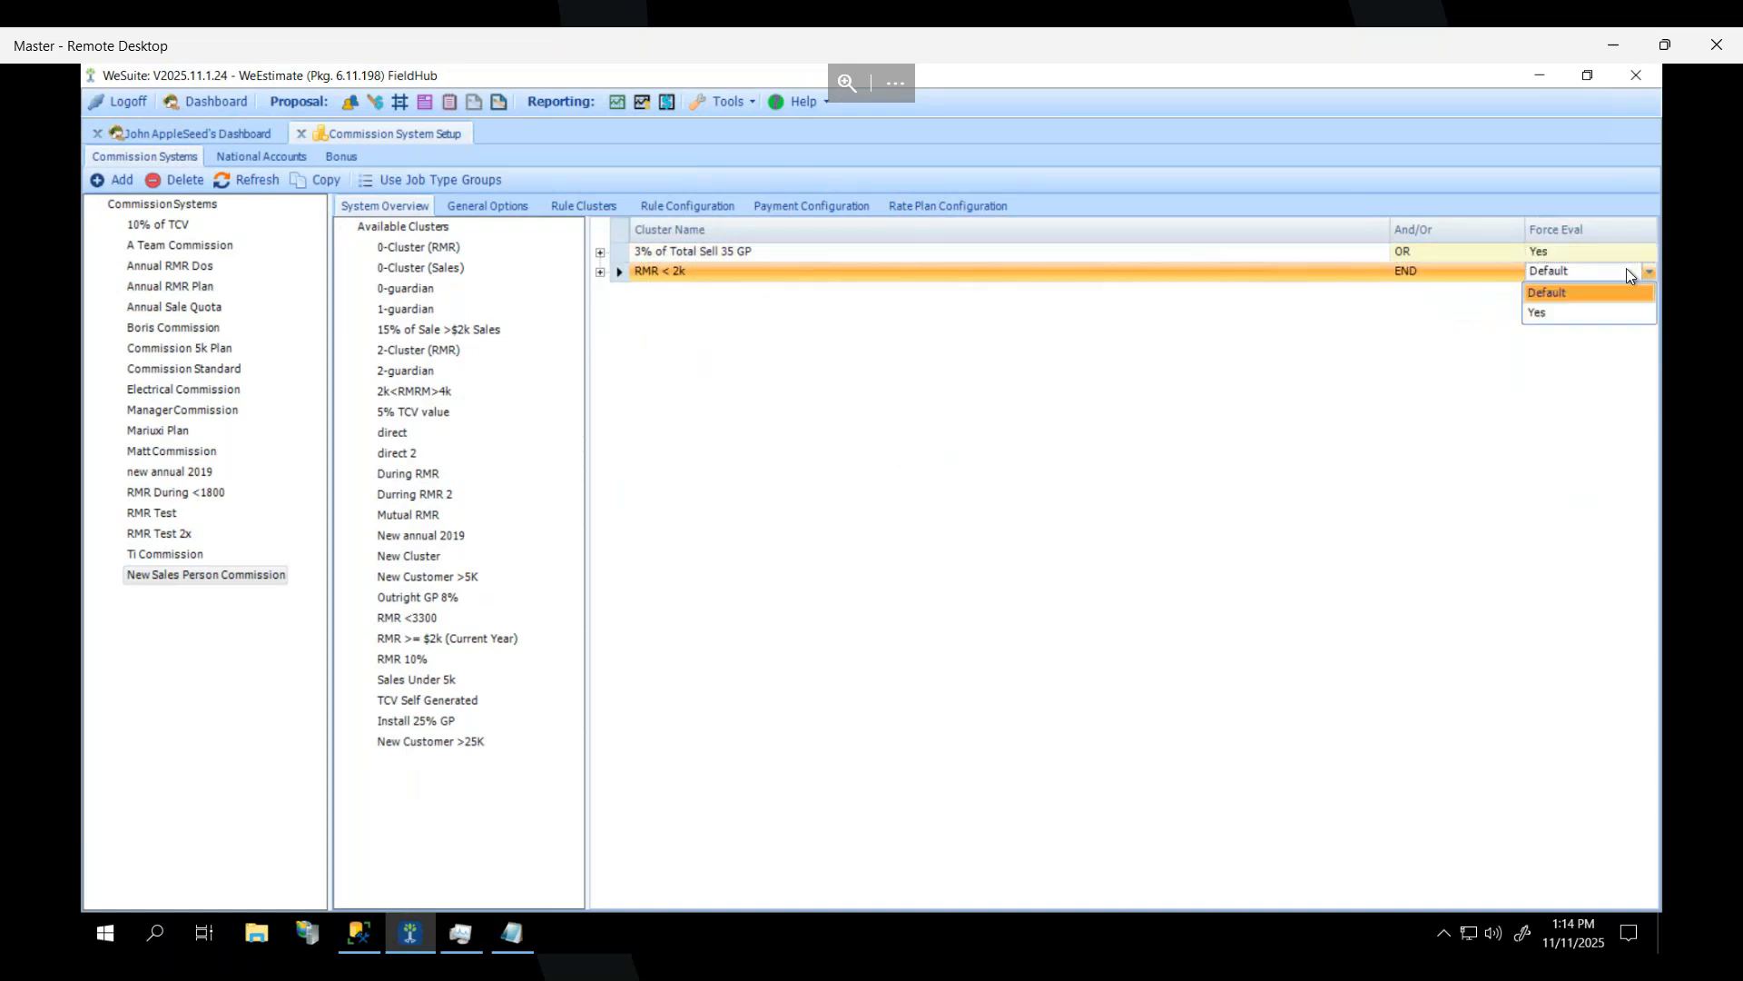
pyautogui.click(1558, 308)
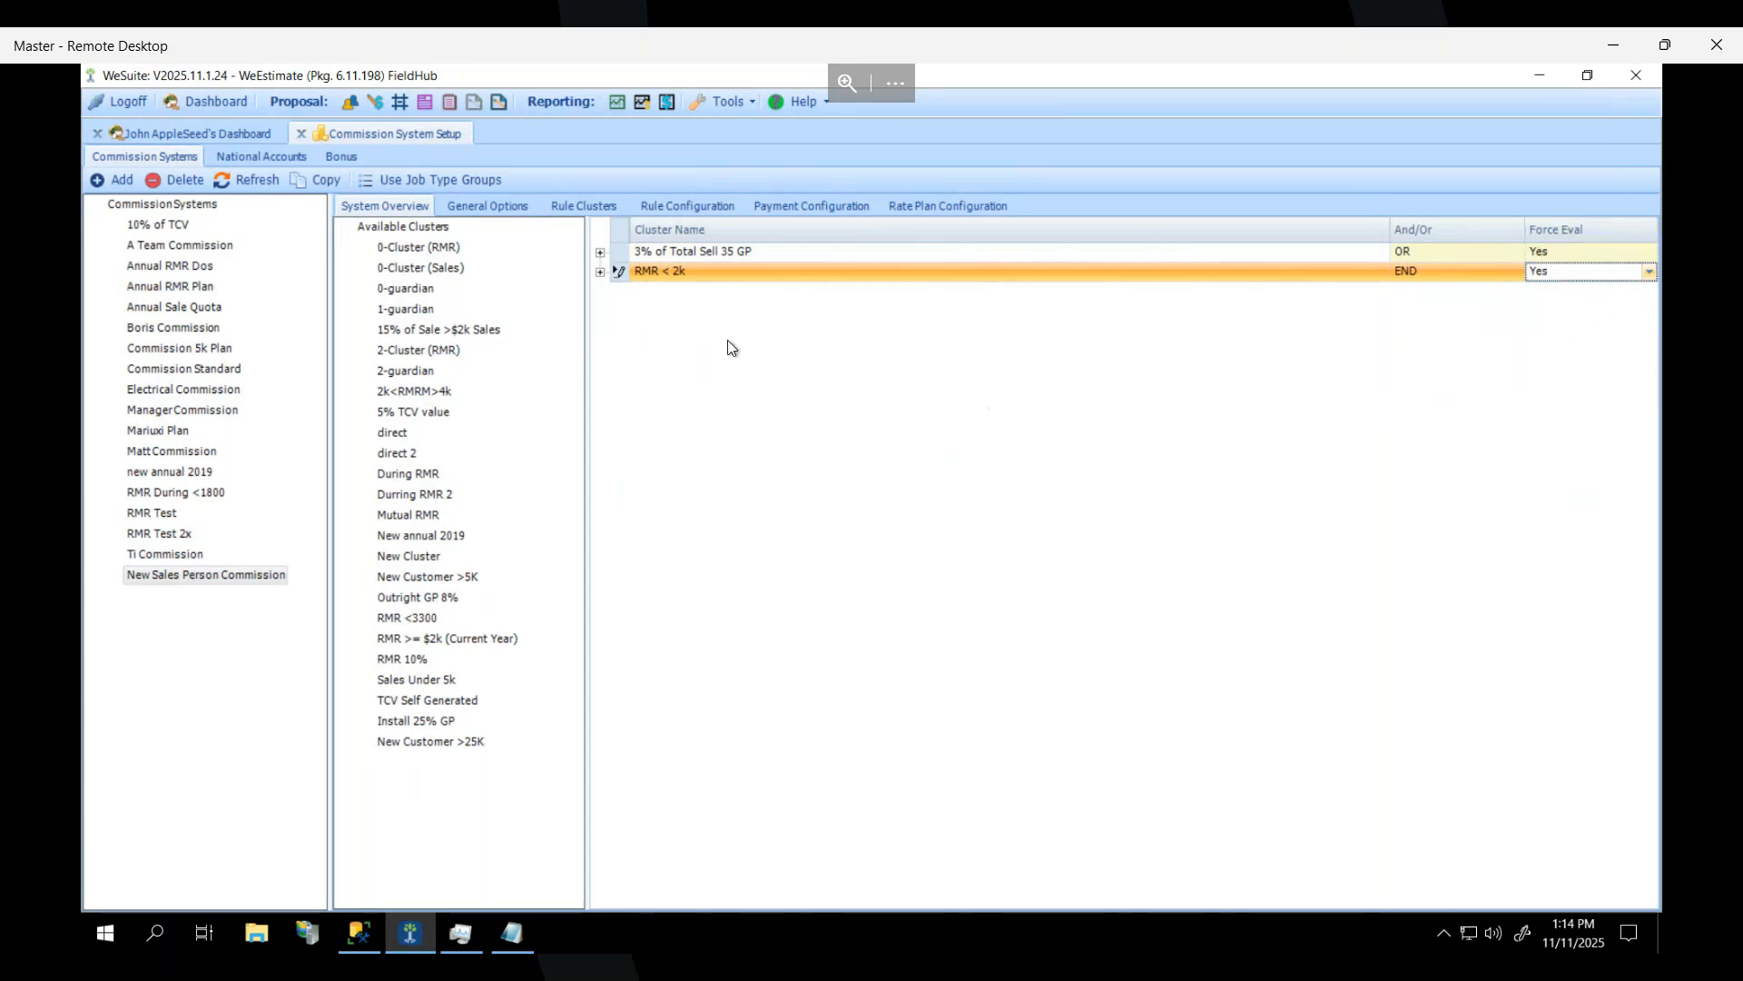
# Expand both clusters to review their rules and payments in New Sales Person Commission.
pyautogui.click(600, 272)
pyautogui.click(600, 252)
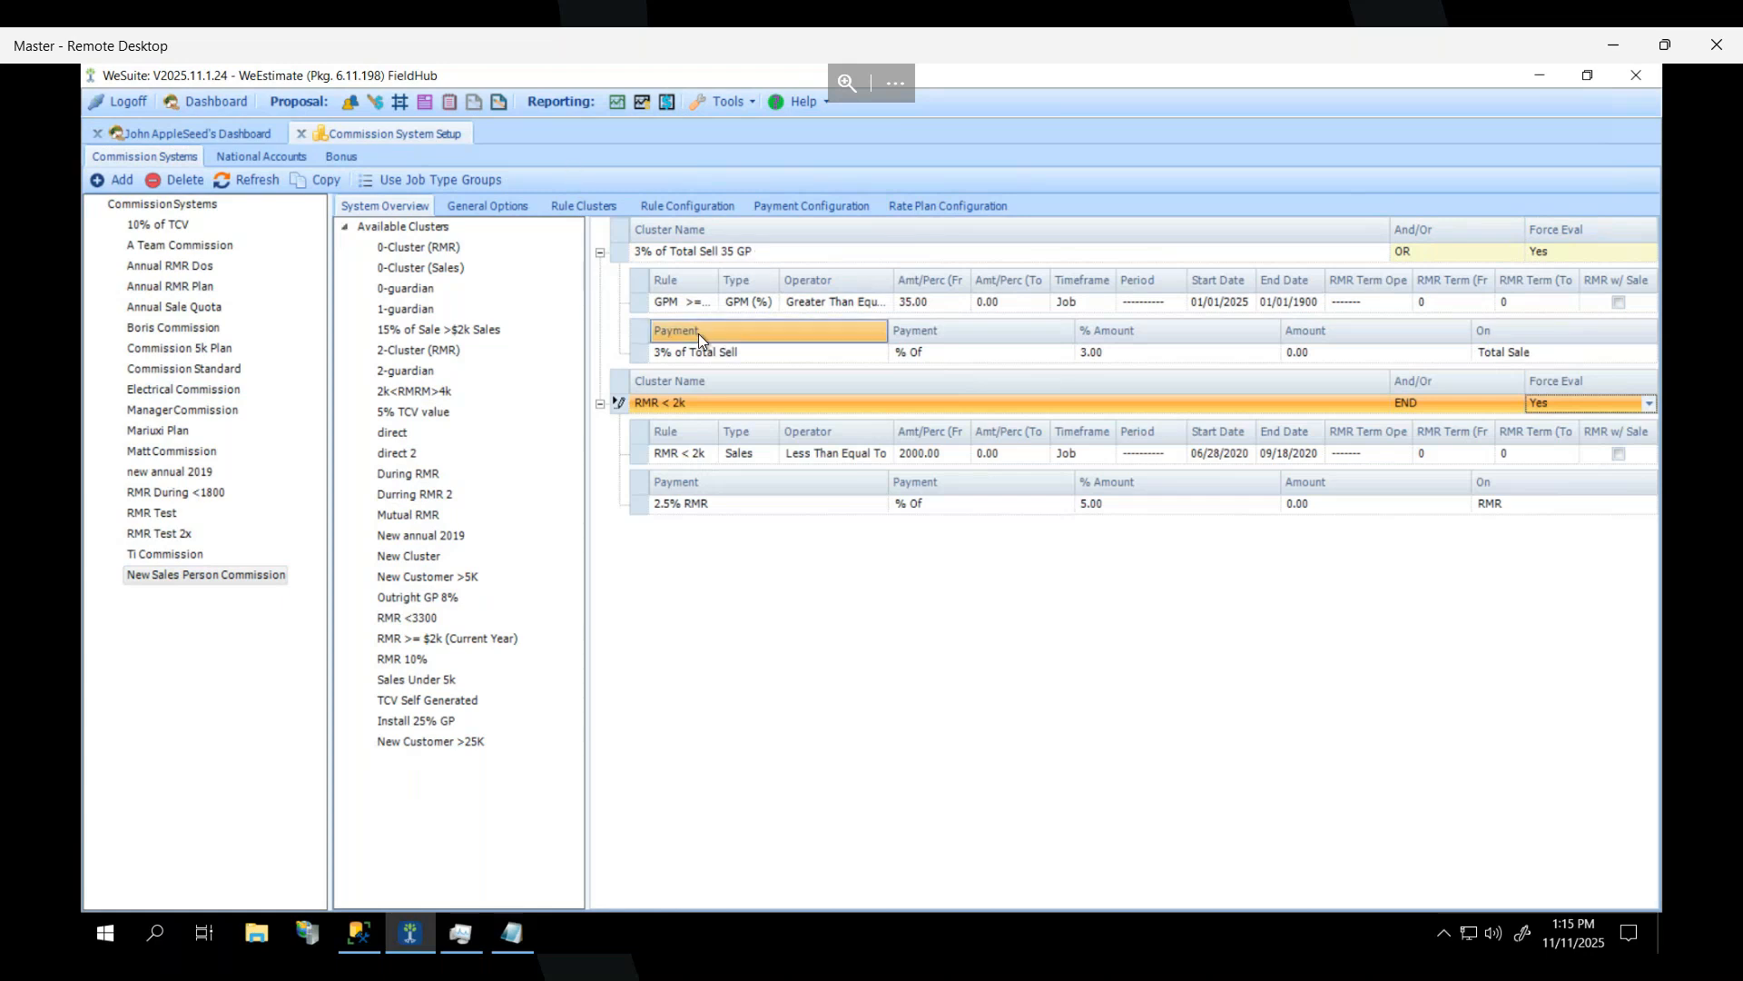
pyautogui.click(191, 581)
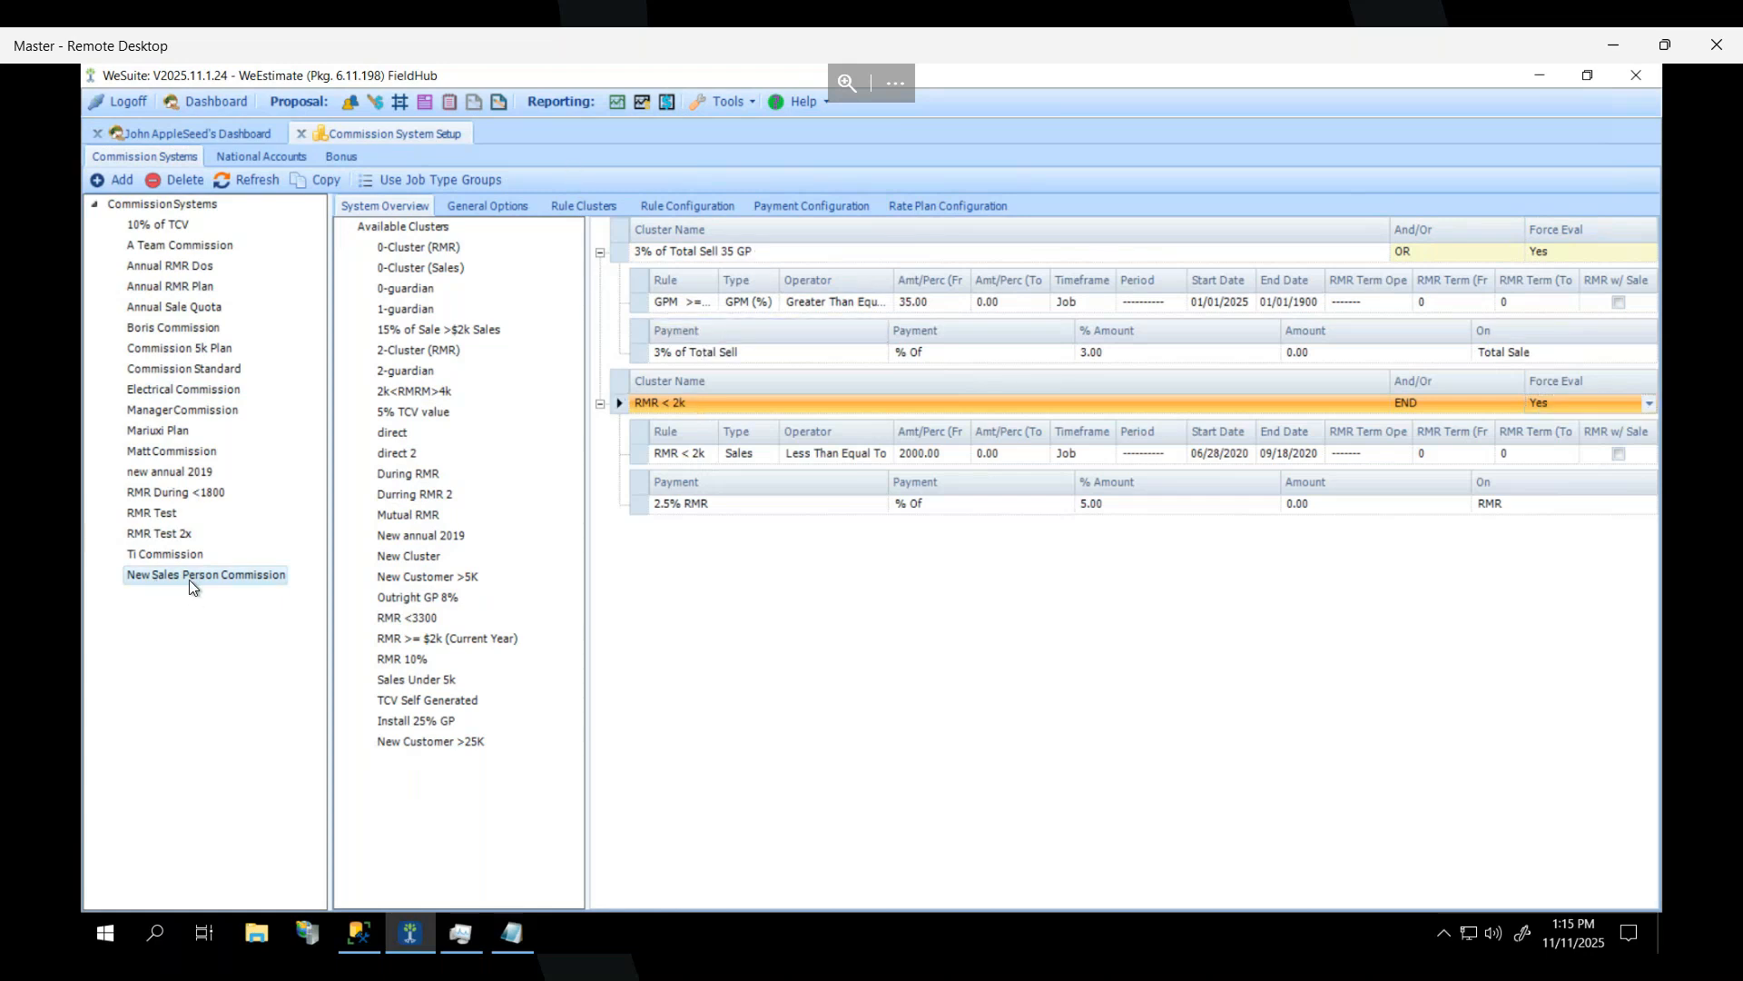
# Set the Charge To Job "Charge after" amount to $0.01 in the commission system's general options and save them.
pyautogui.click(476, 204)
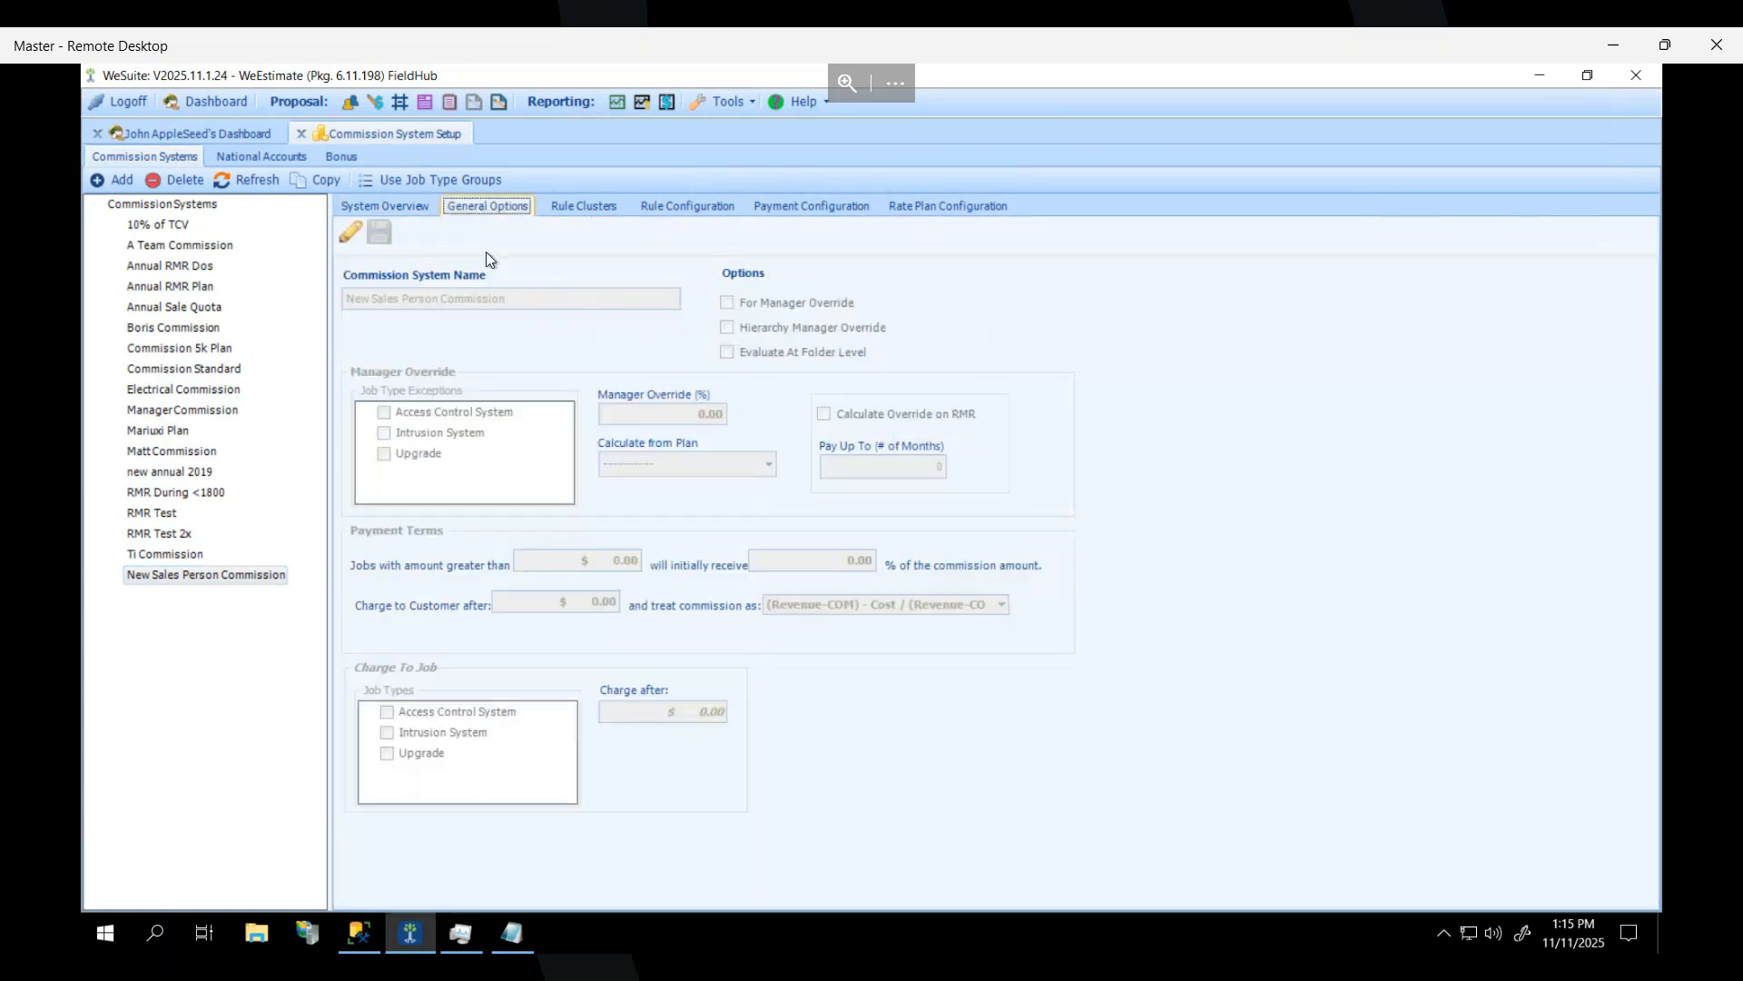
pyautogui.click(352, 231)
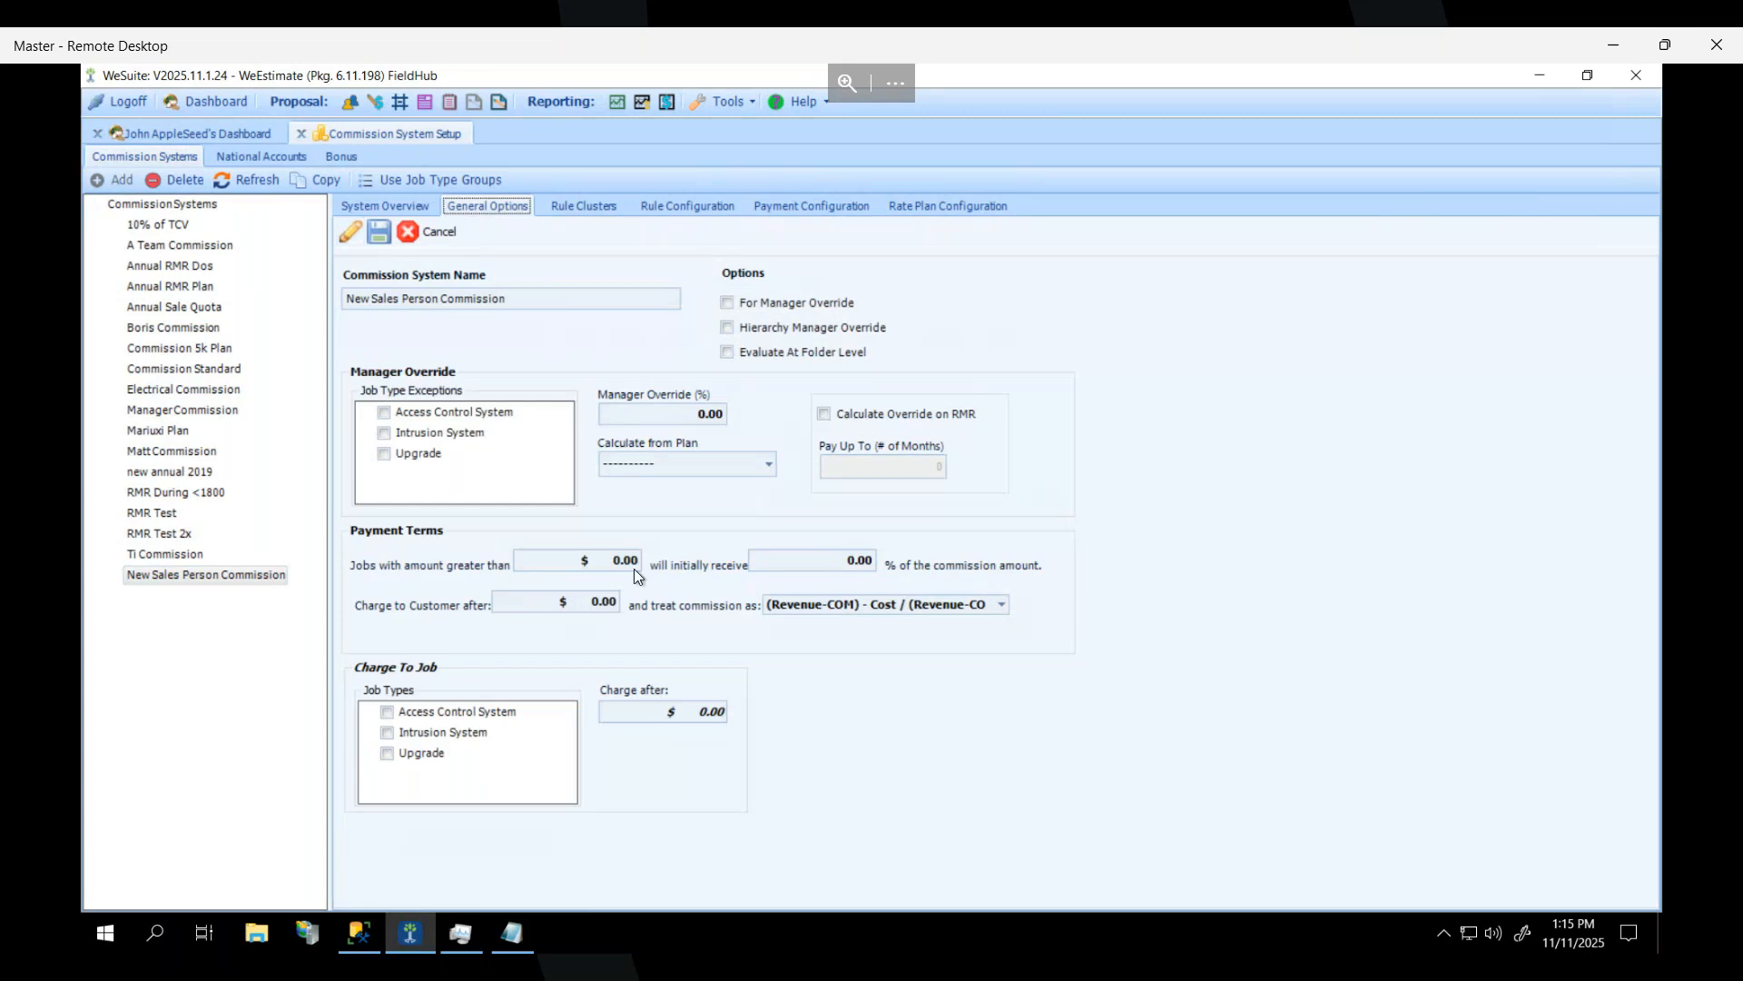
pyautogui.click(543, 607)
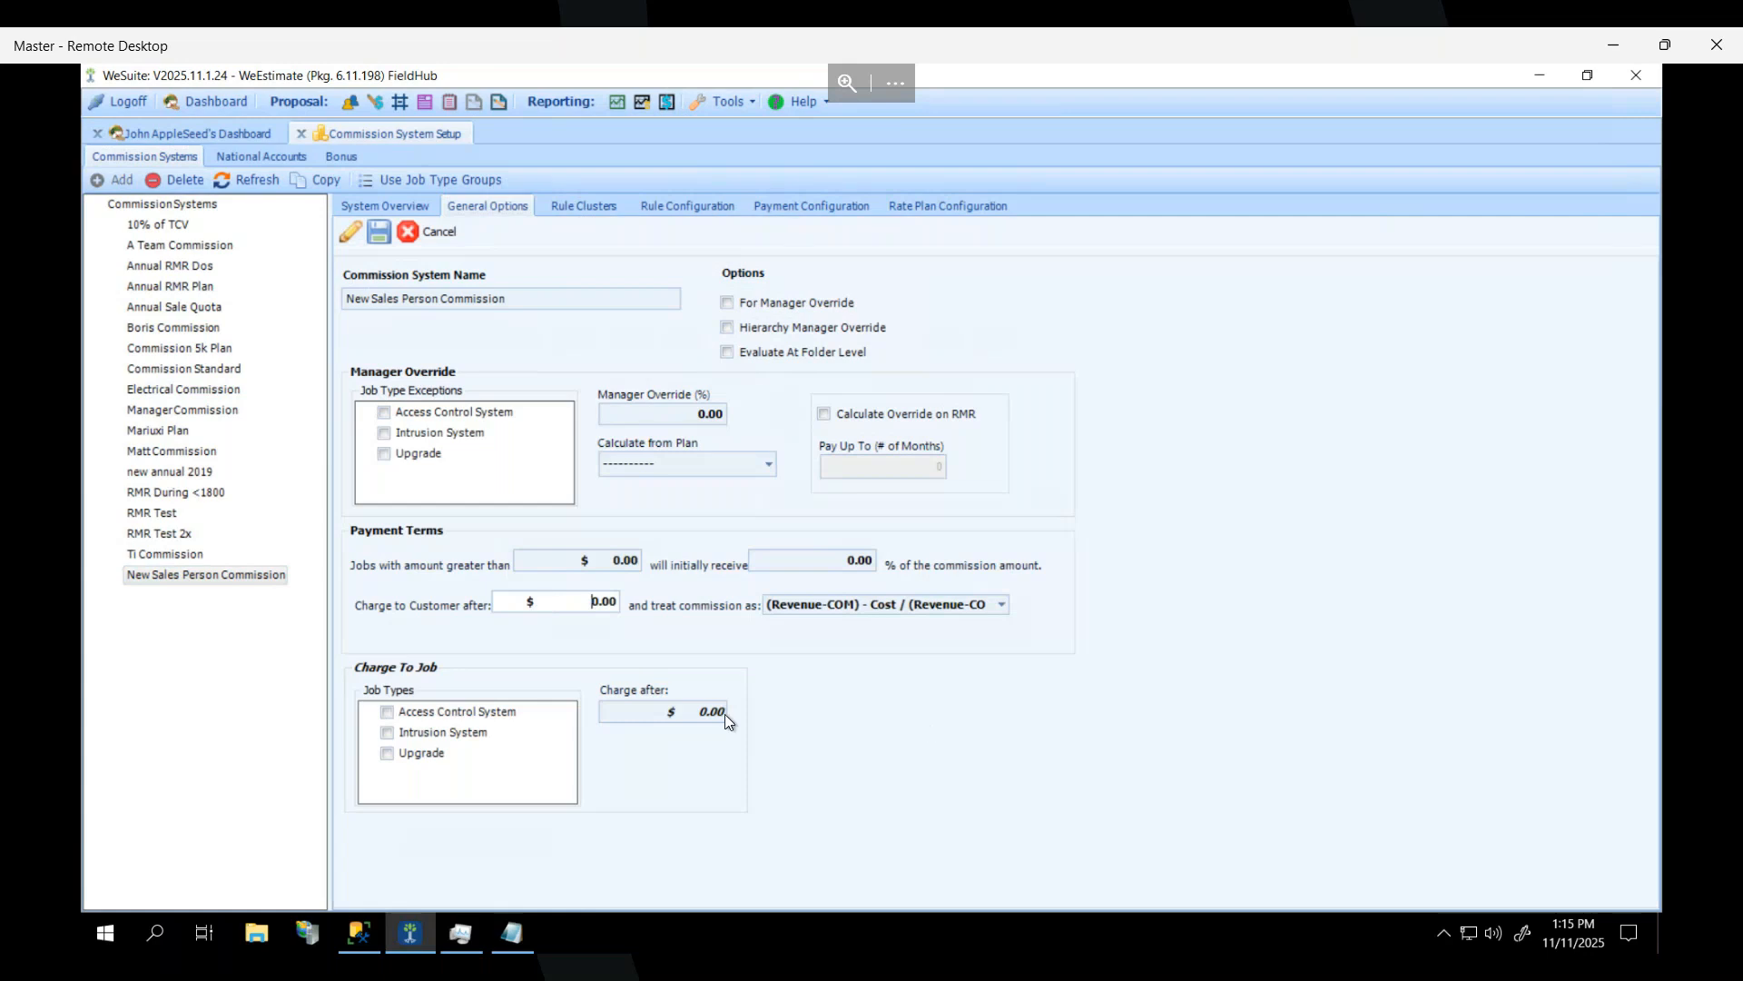
pyautogui.click(699, 714)
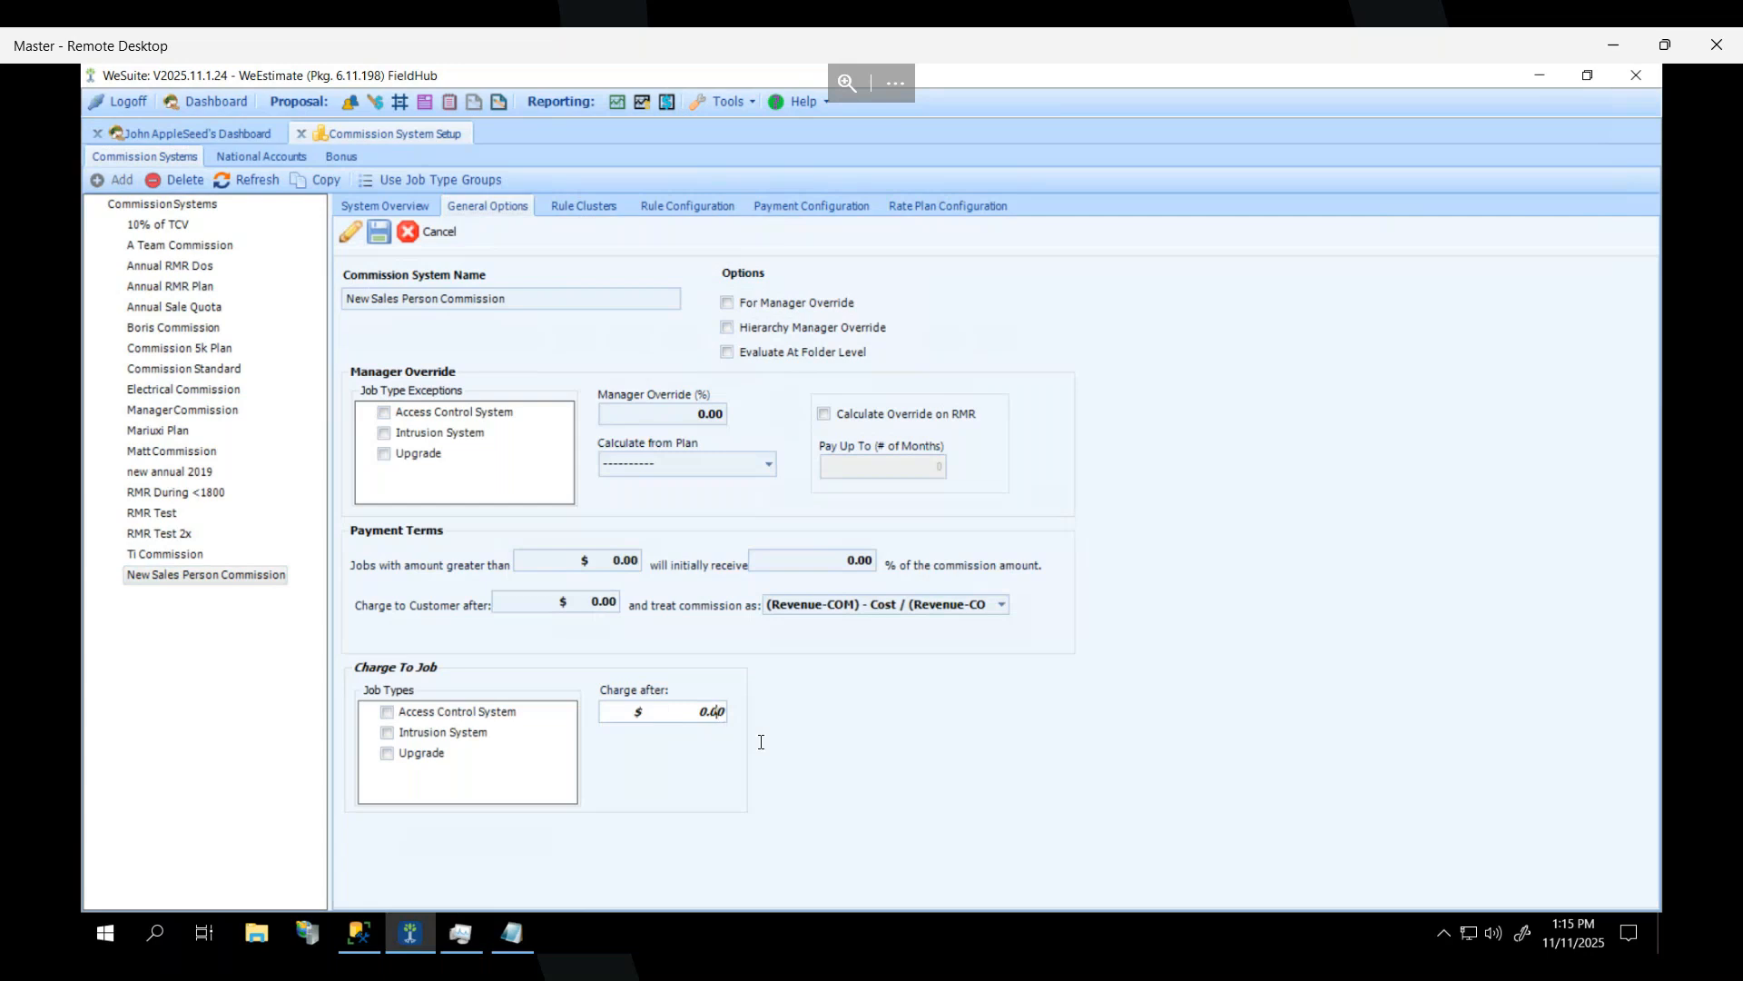
pyautogui.write('1')
pyautogui.click(377, 236)
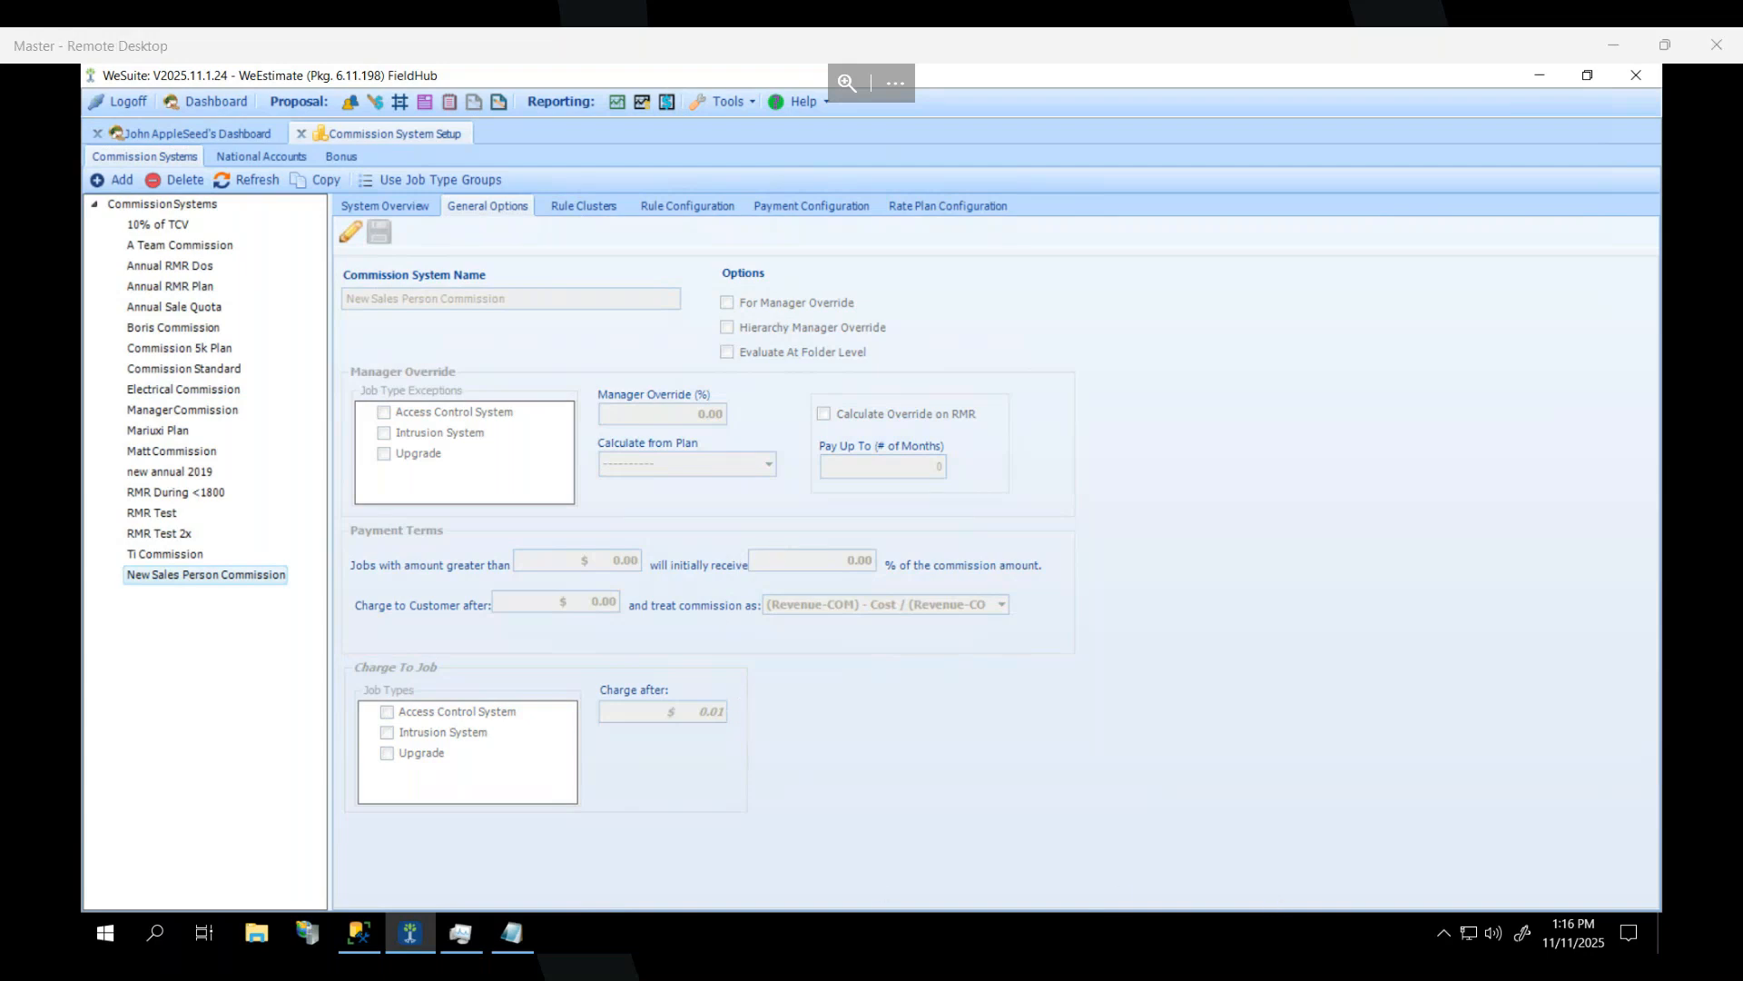
# Open the user setup in System Configuration, search for the user by first name, and select the matching Albany office user.
pyautogui.click(1243, 696)
pyautogui.click(713, 108)
pyautogui.click(634, 345)
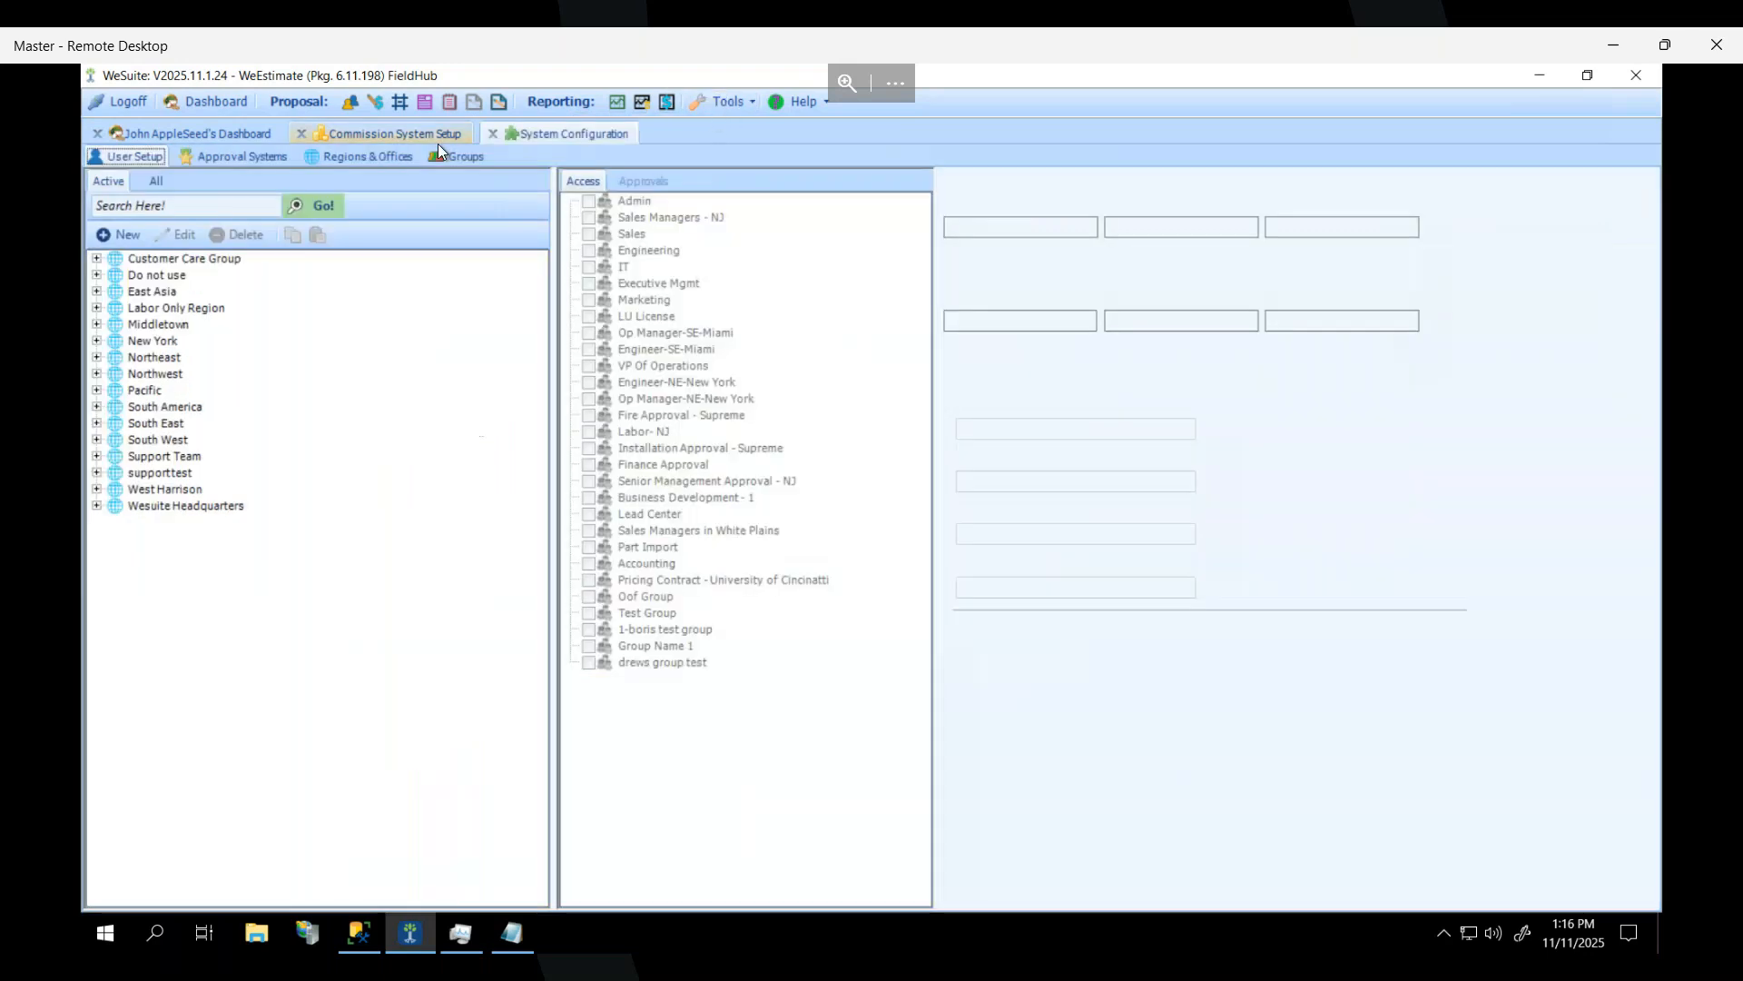
pyautogui.click(153, 203)
pyautogui.write('john')
pyautogui.press('Return')
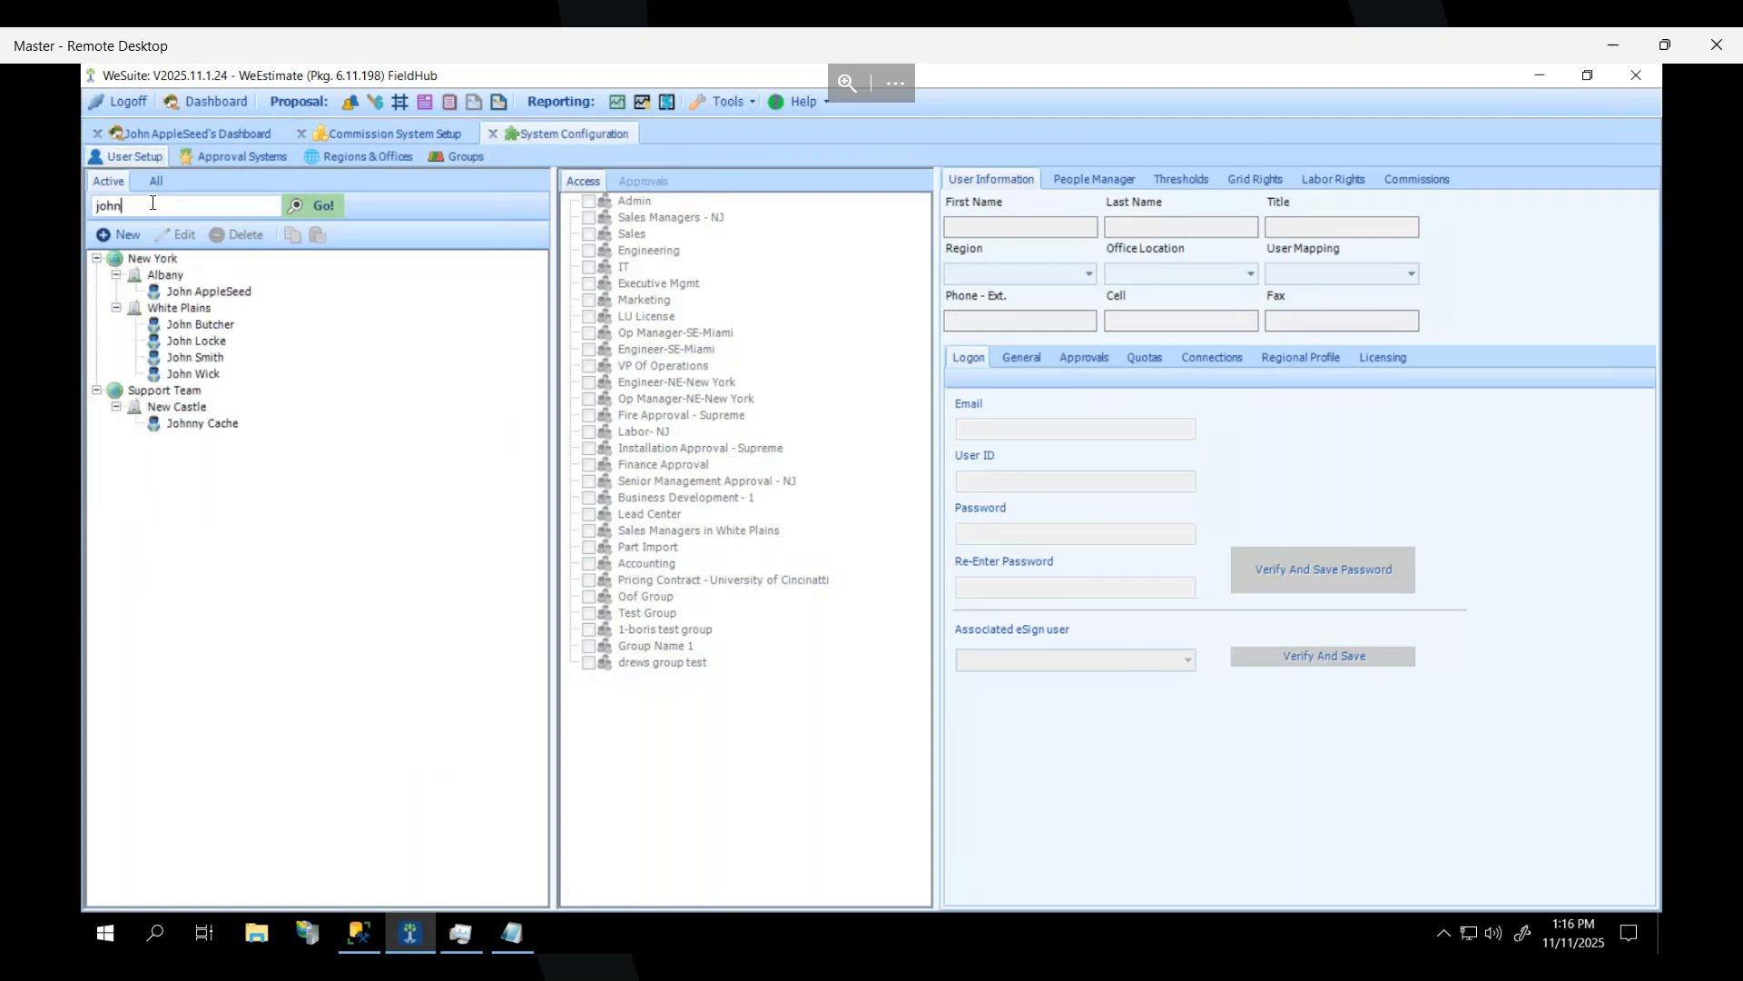
pyautogui.click(181, 295)
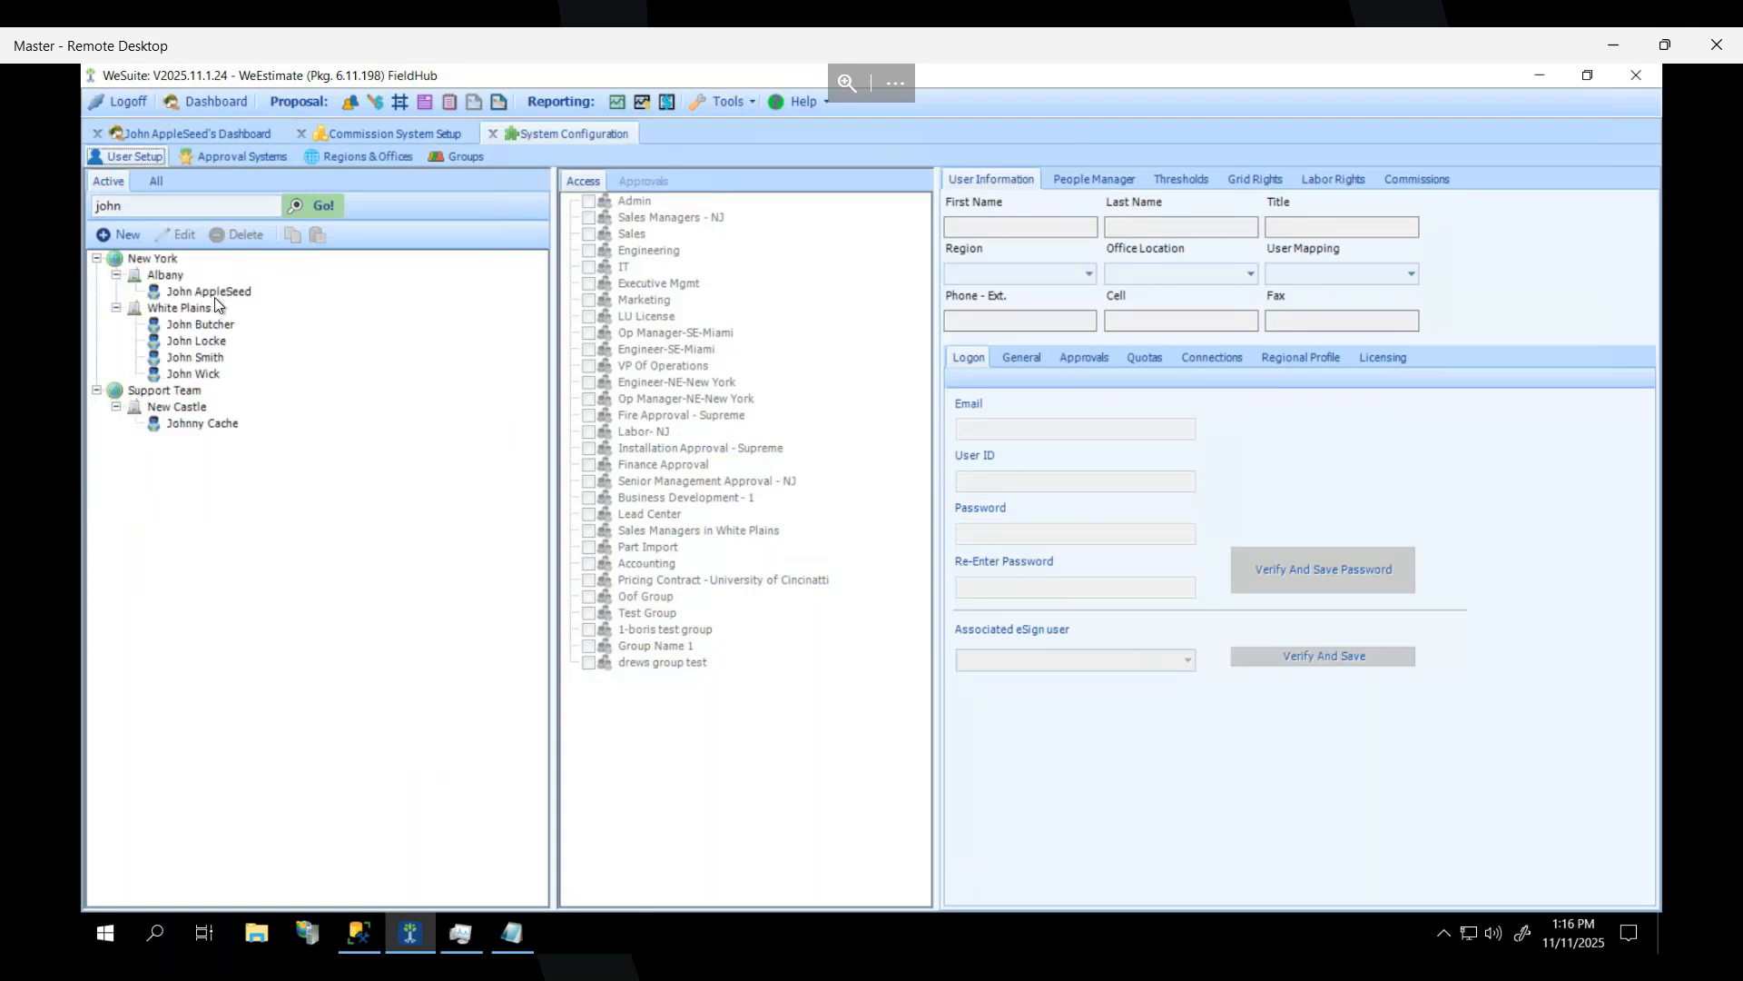
pyautogui.click(214, 291)
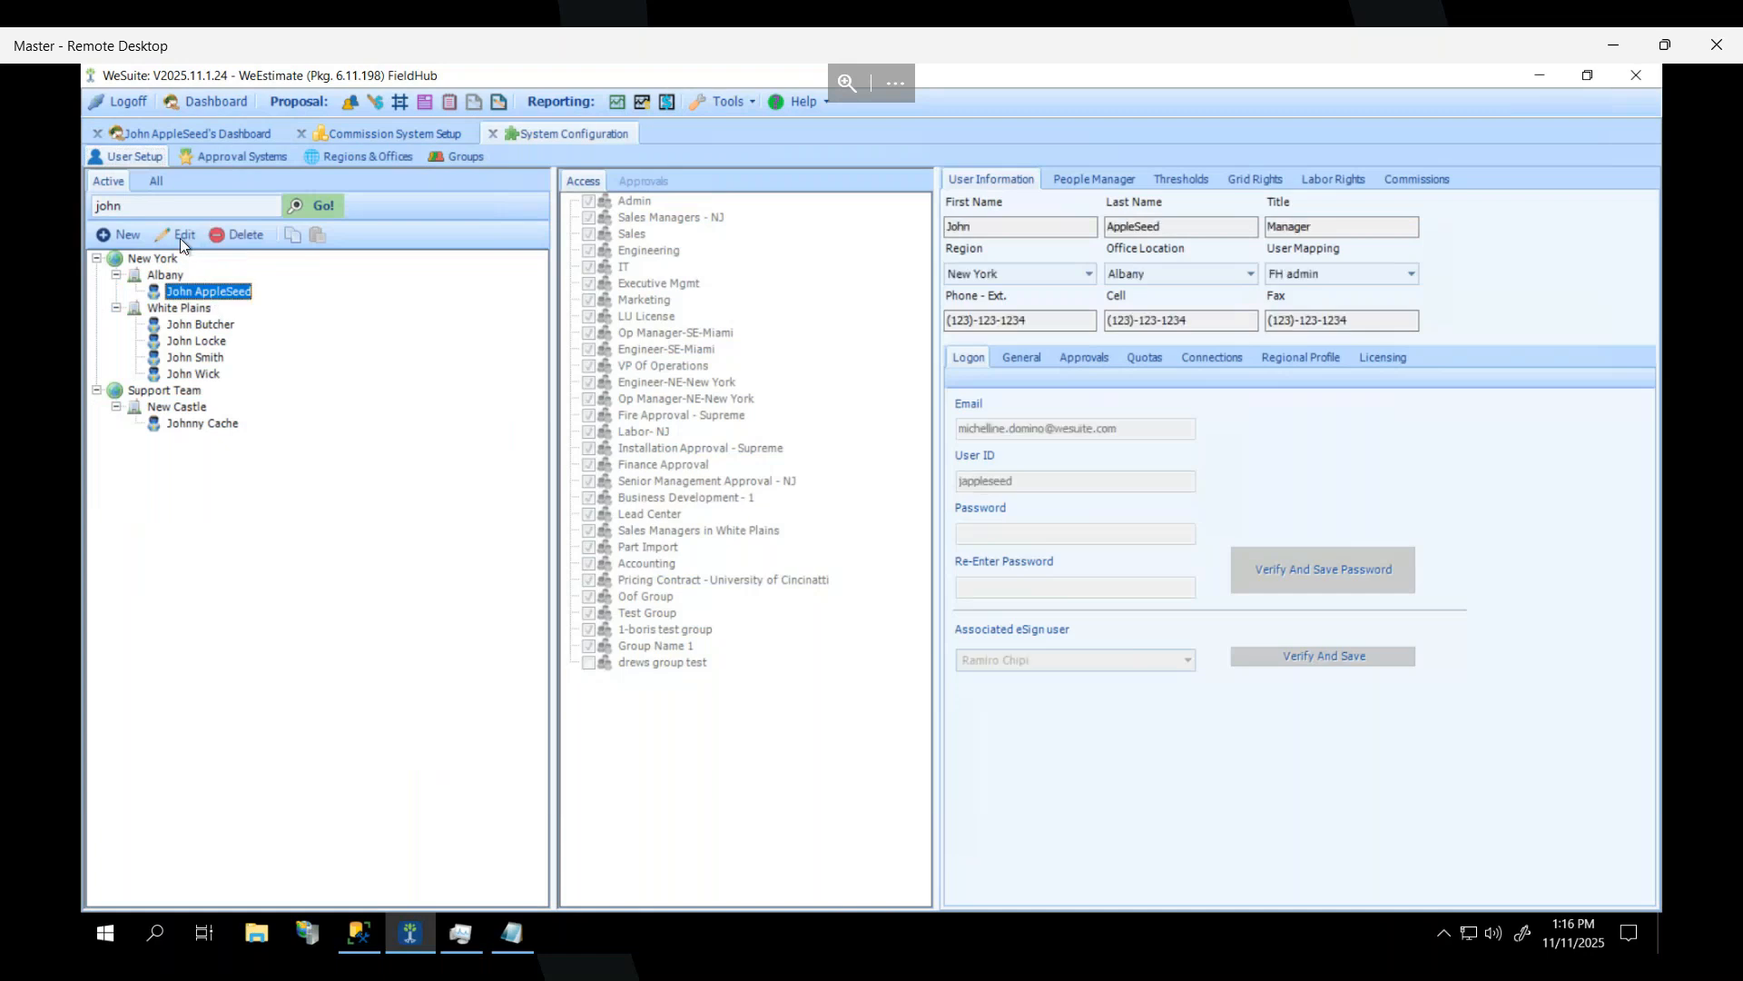
# Assign the New Sales Person Commission plan to the selected user and save the user record.
pyautogui.click(1422, 177)
pyautogui.click(1214, 227)
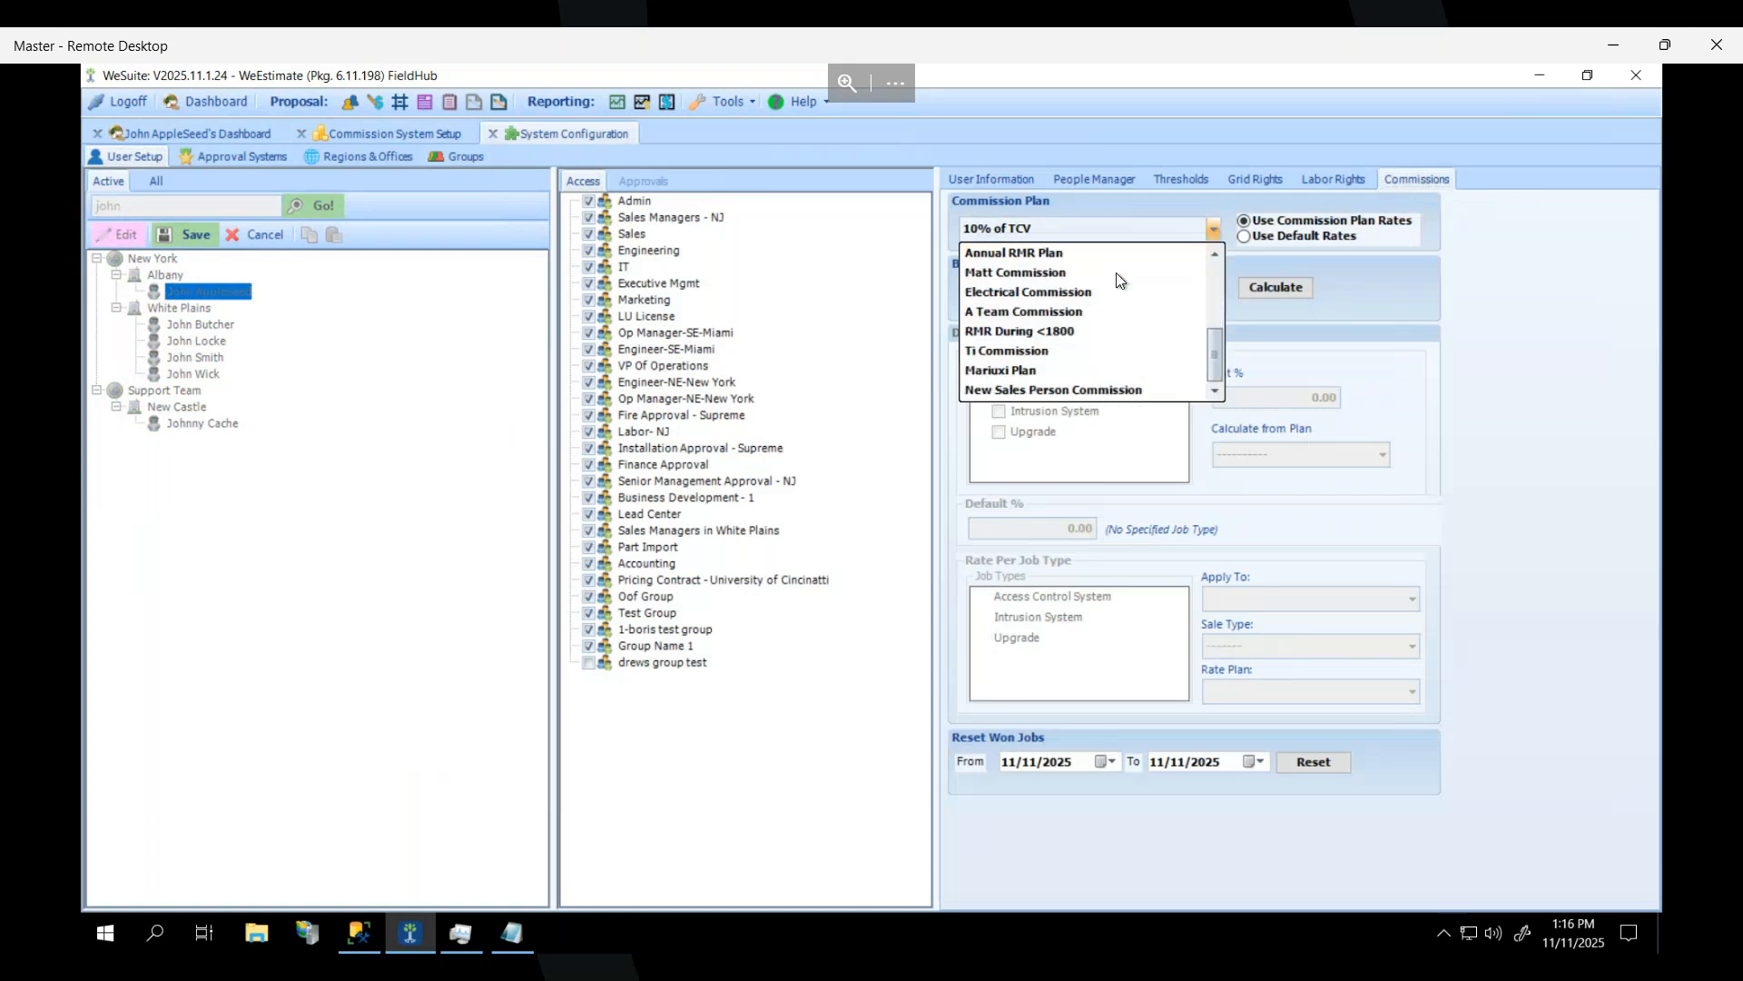
pyautogui.click(1035, 390)
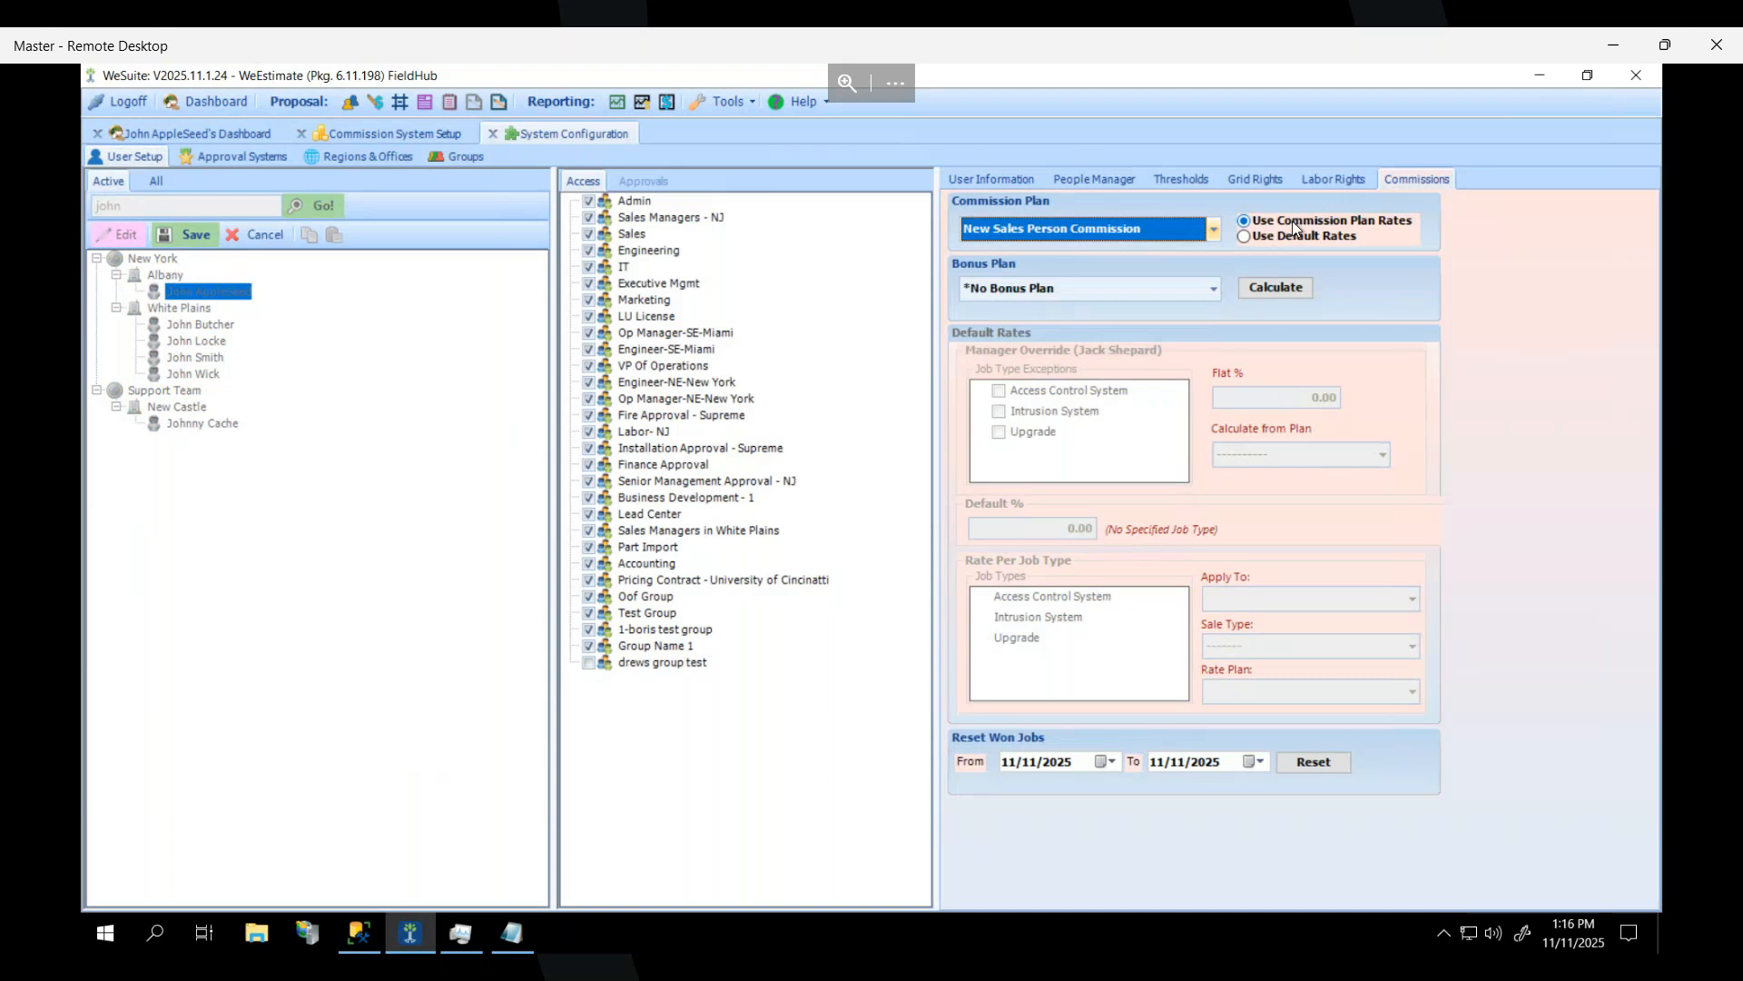
pyautogui.click(169, 237)
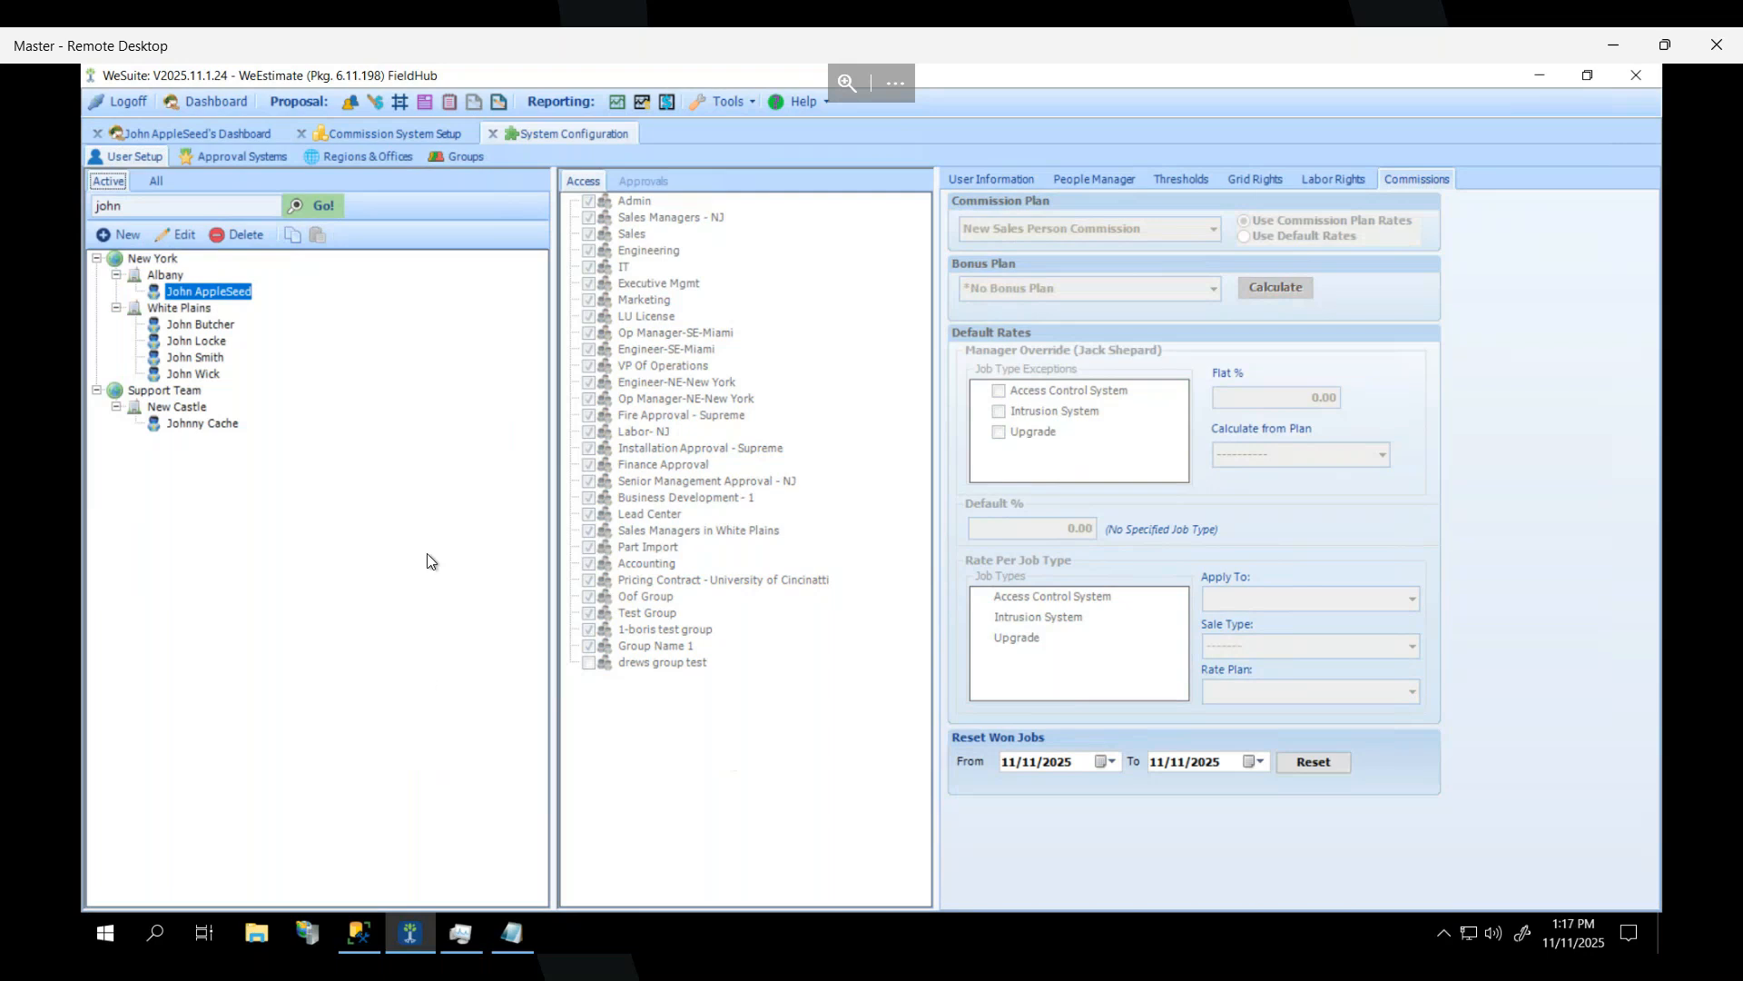
# Examine the Commissions permission of a managed Albany employee in the user's people manager, cancel editing, and review the user's commission plan.
pyautogui.click(178, 235)
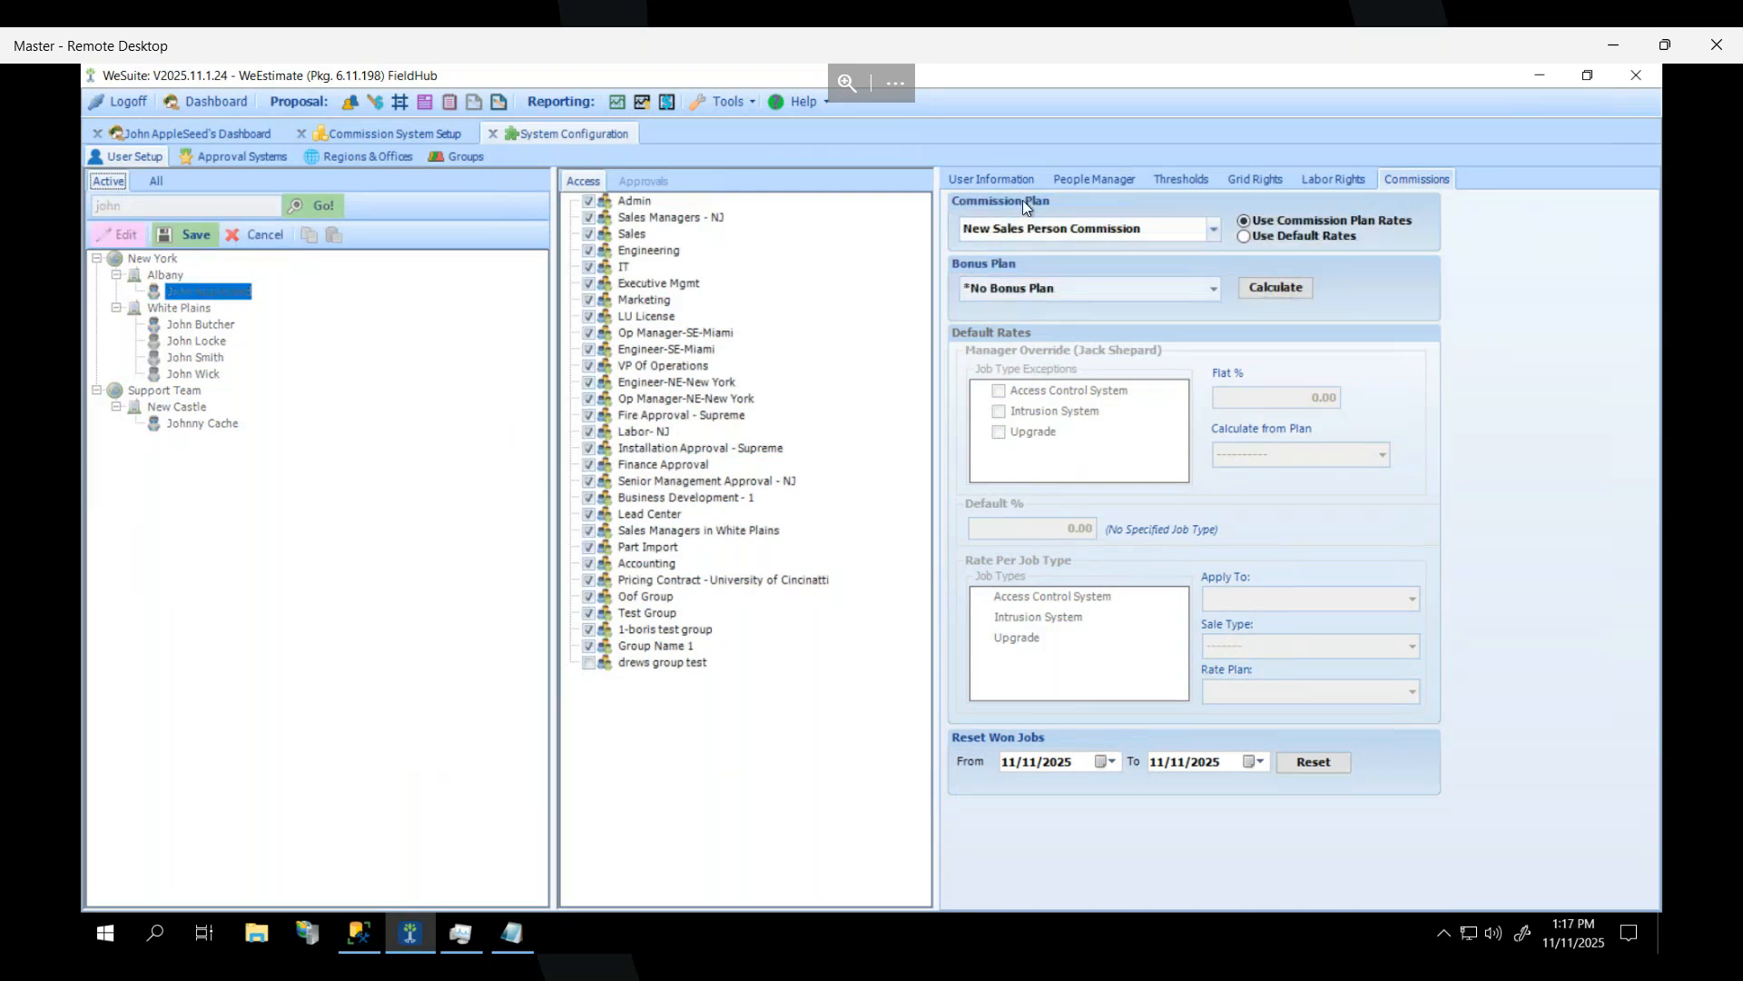
pyautogui.click(1076, 181)
pyautogui.click(954, 327)
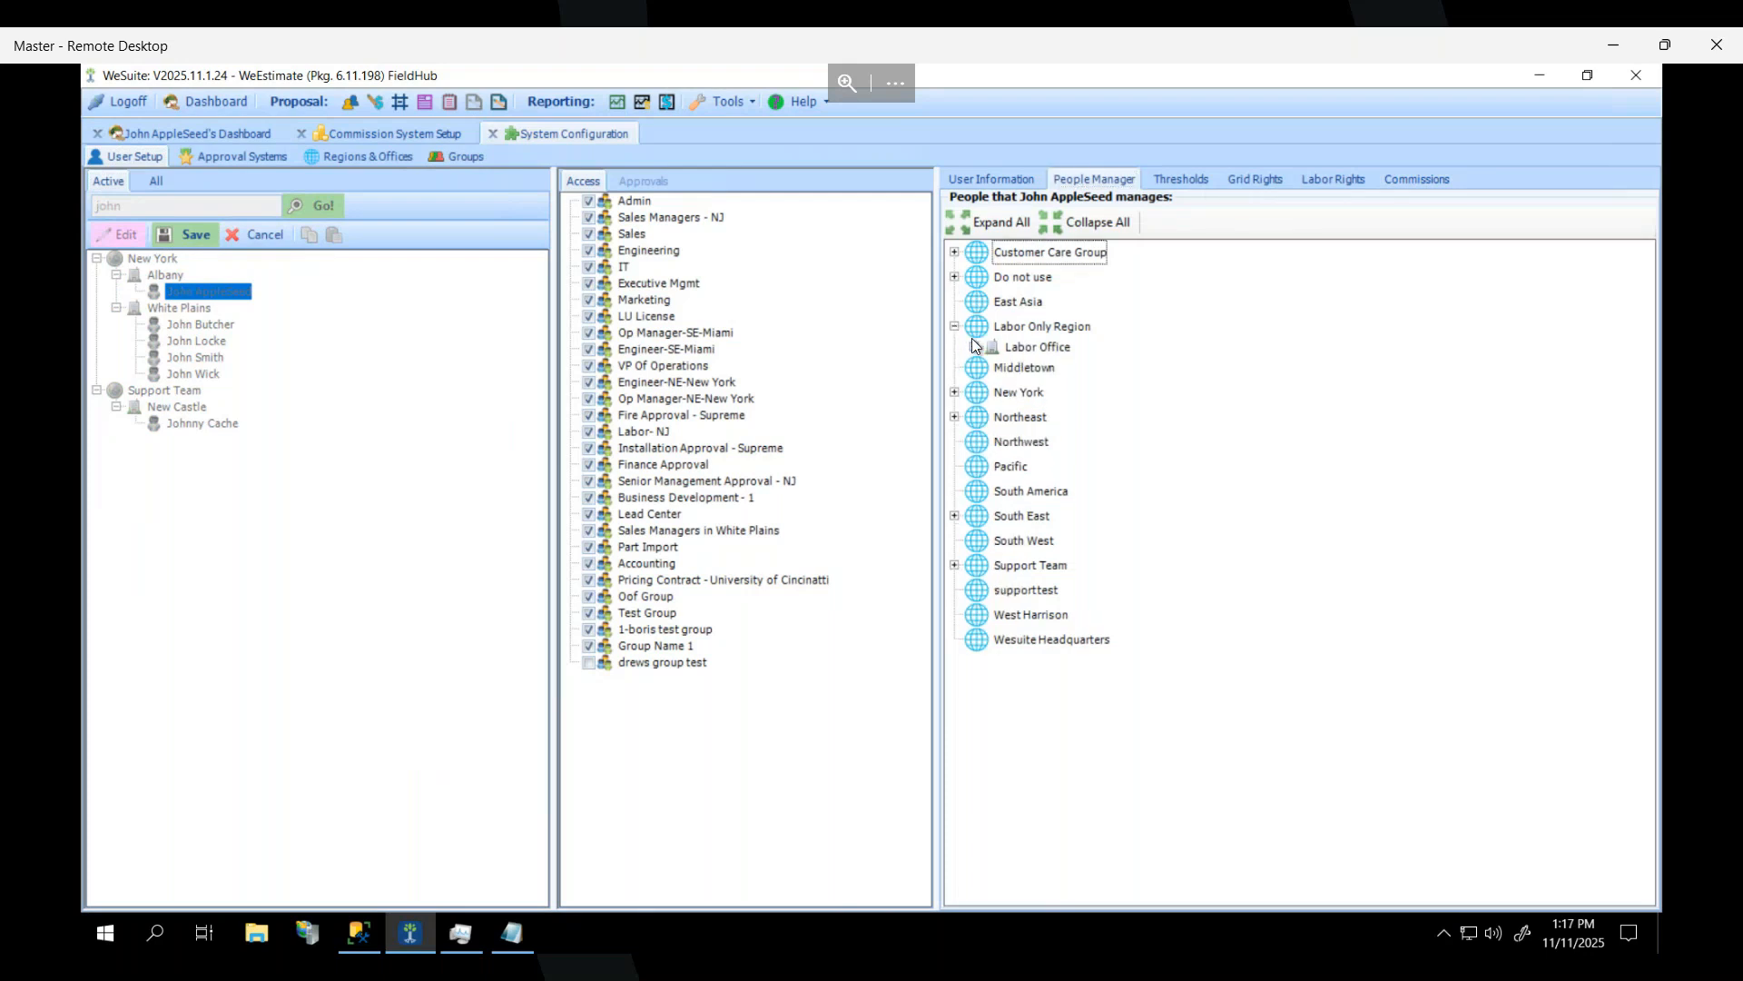
pyautogui.click(954, 393)
pyautogui.click(974, 413)
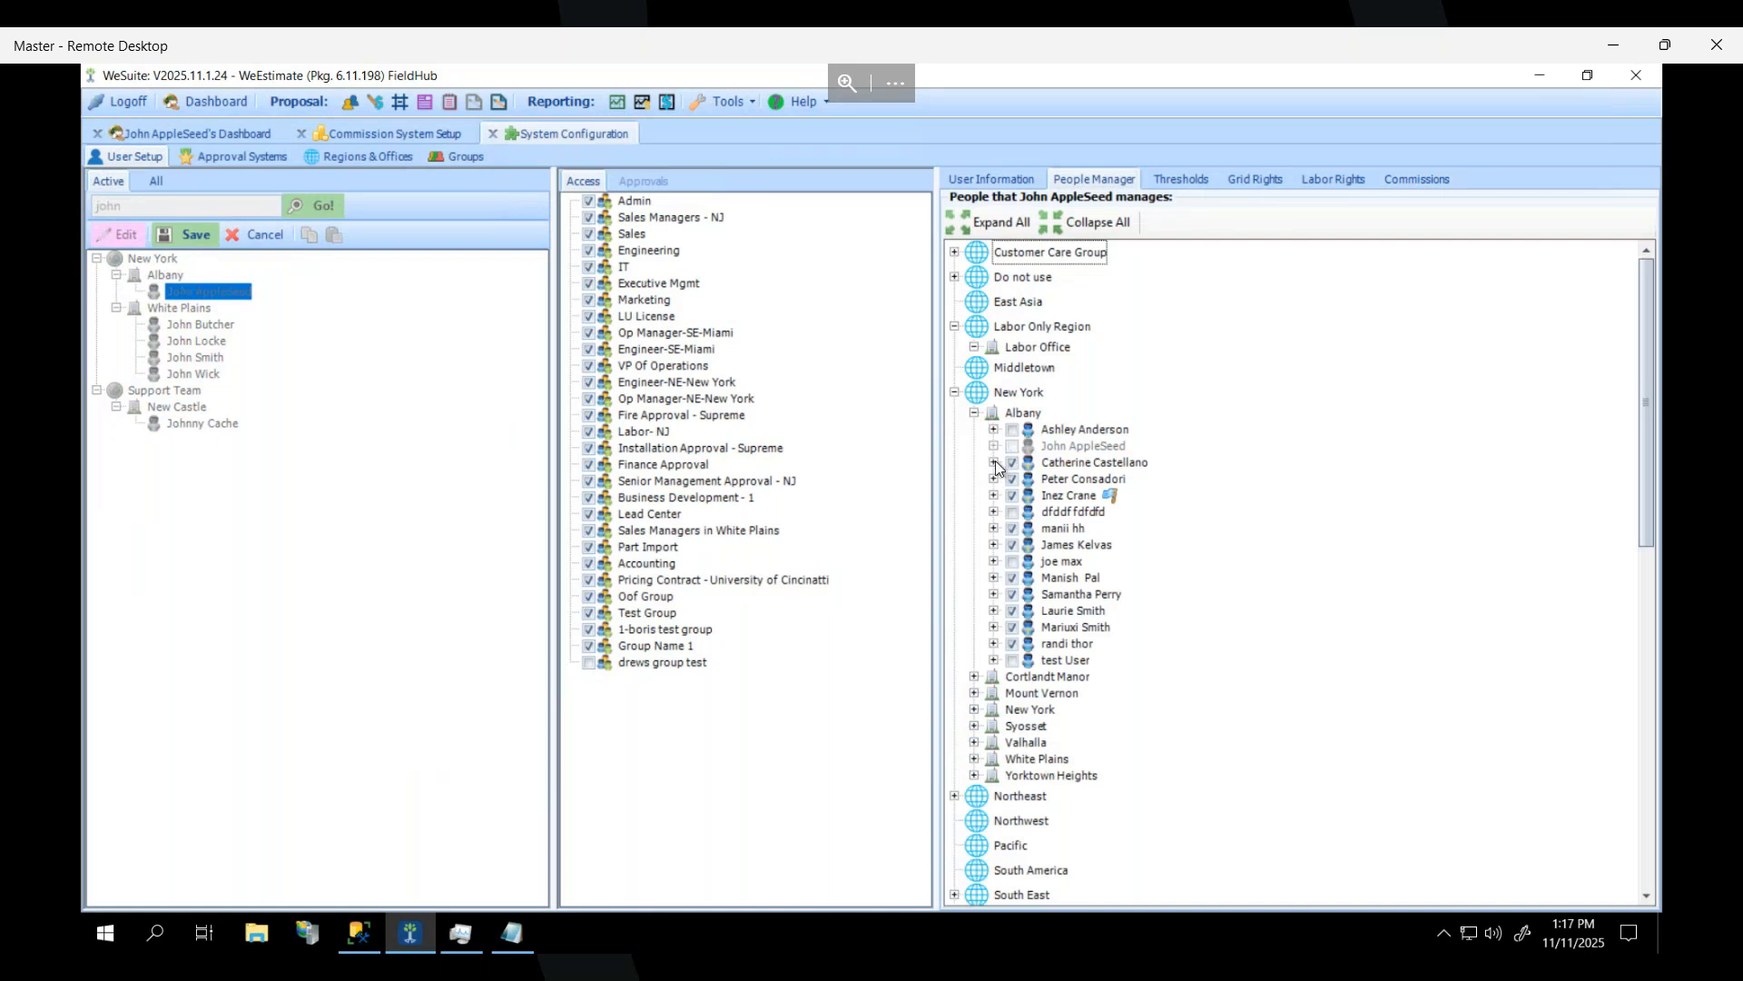
pyautogui.click(994, 462)
pyautogui.click(1071, 576)
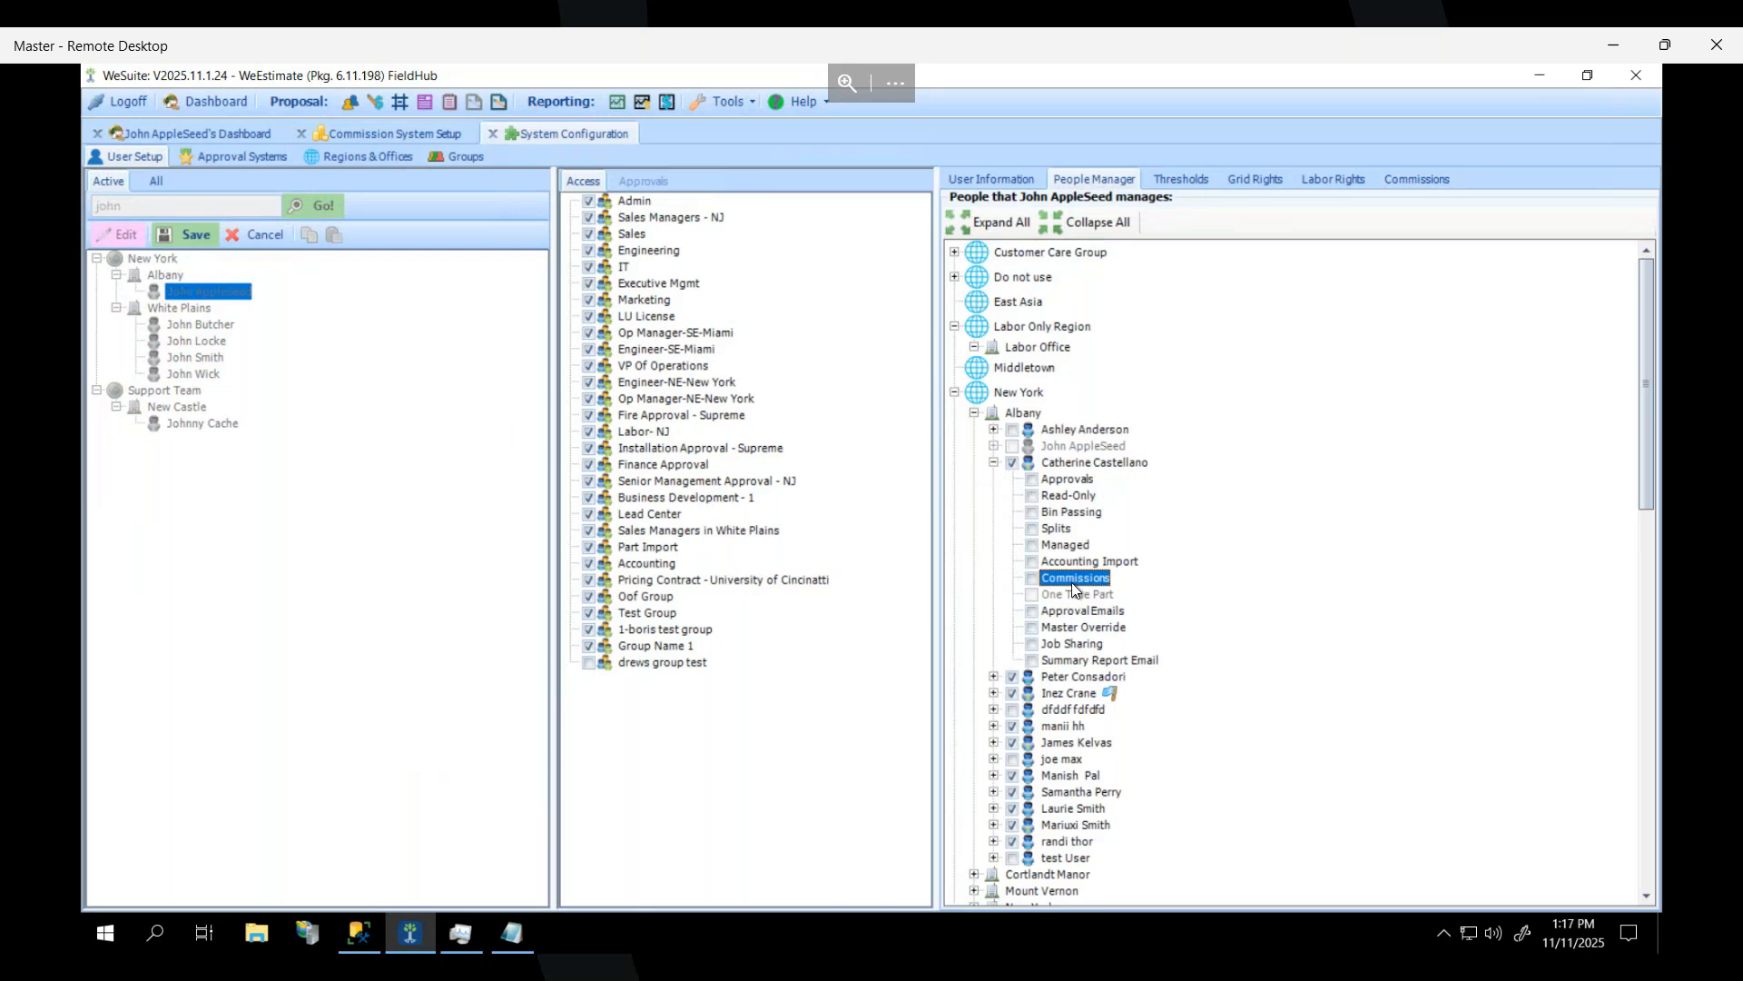
pyautogui.click(267, 237)
pyautogui.click(999, 179)
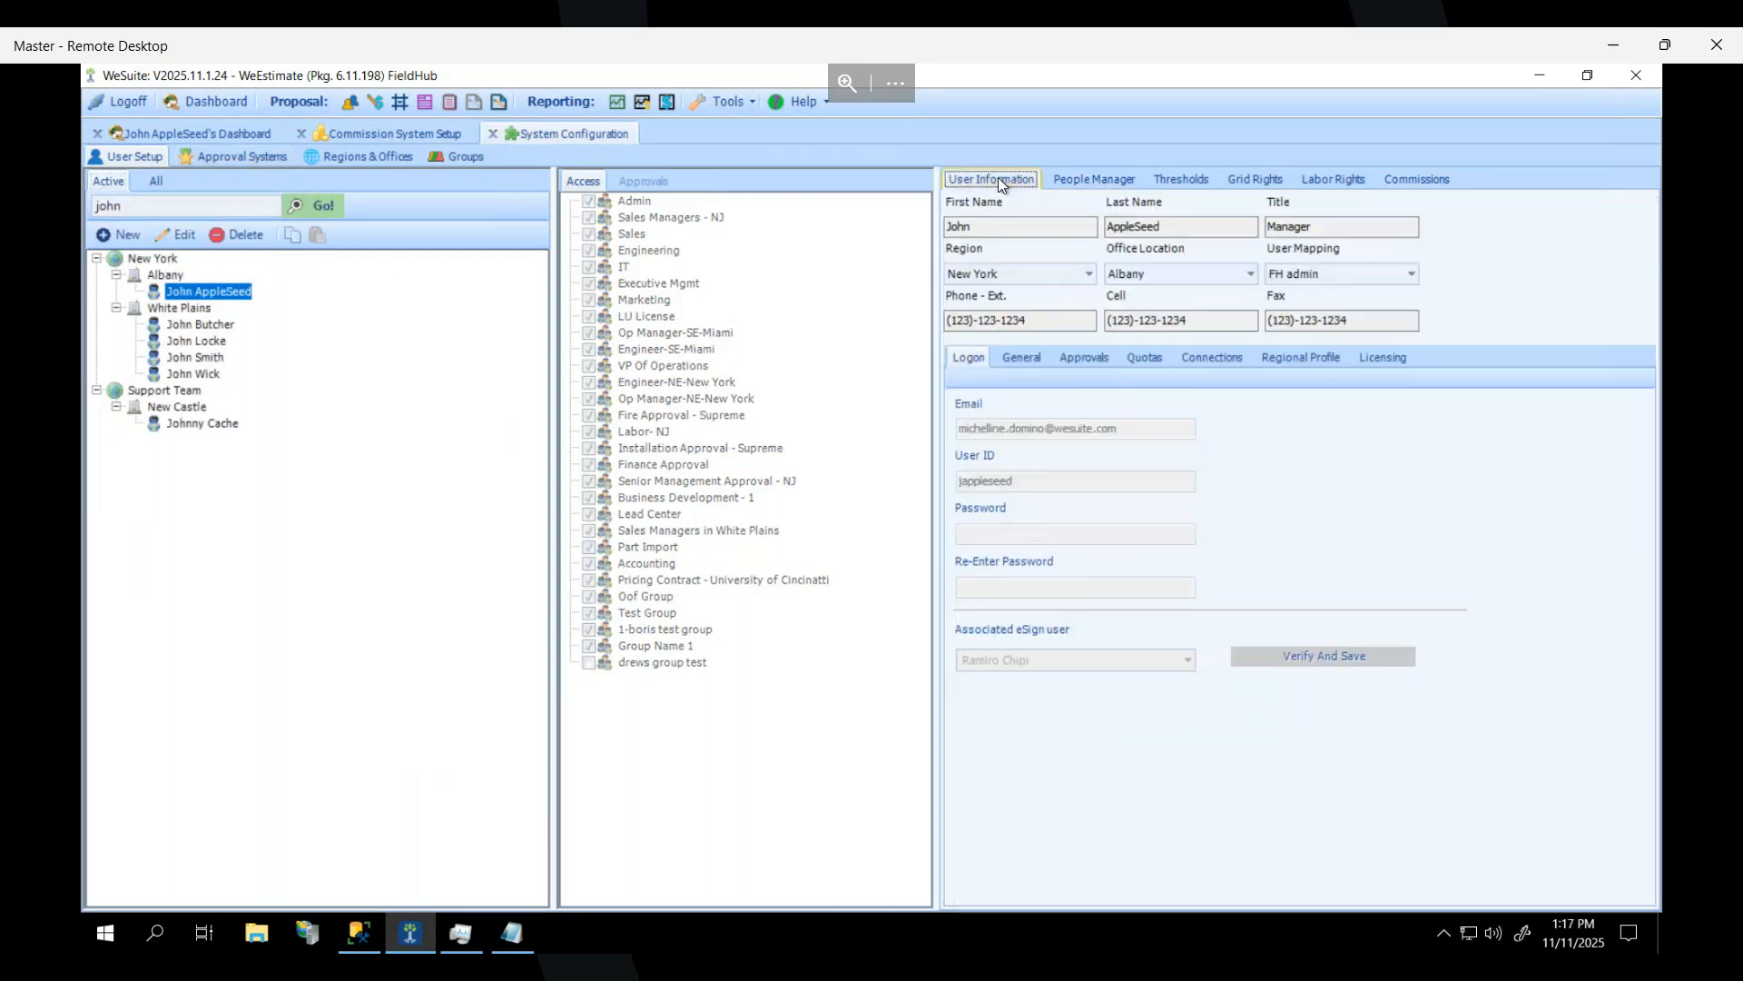
pyautogui.click(1413, 182)
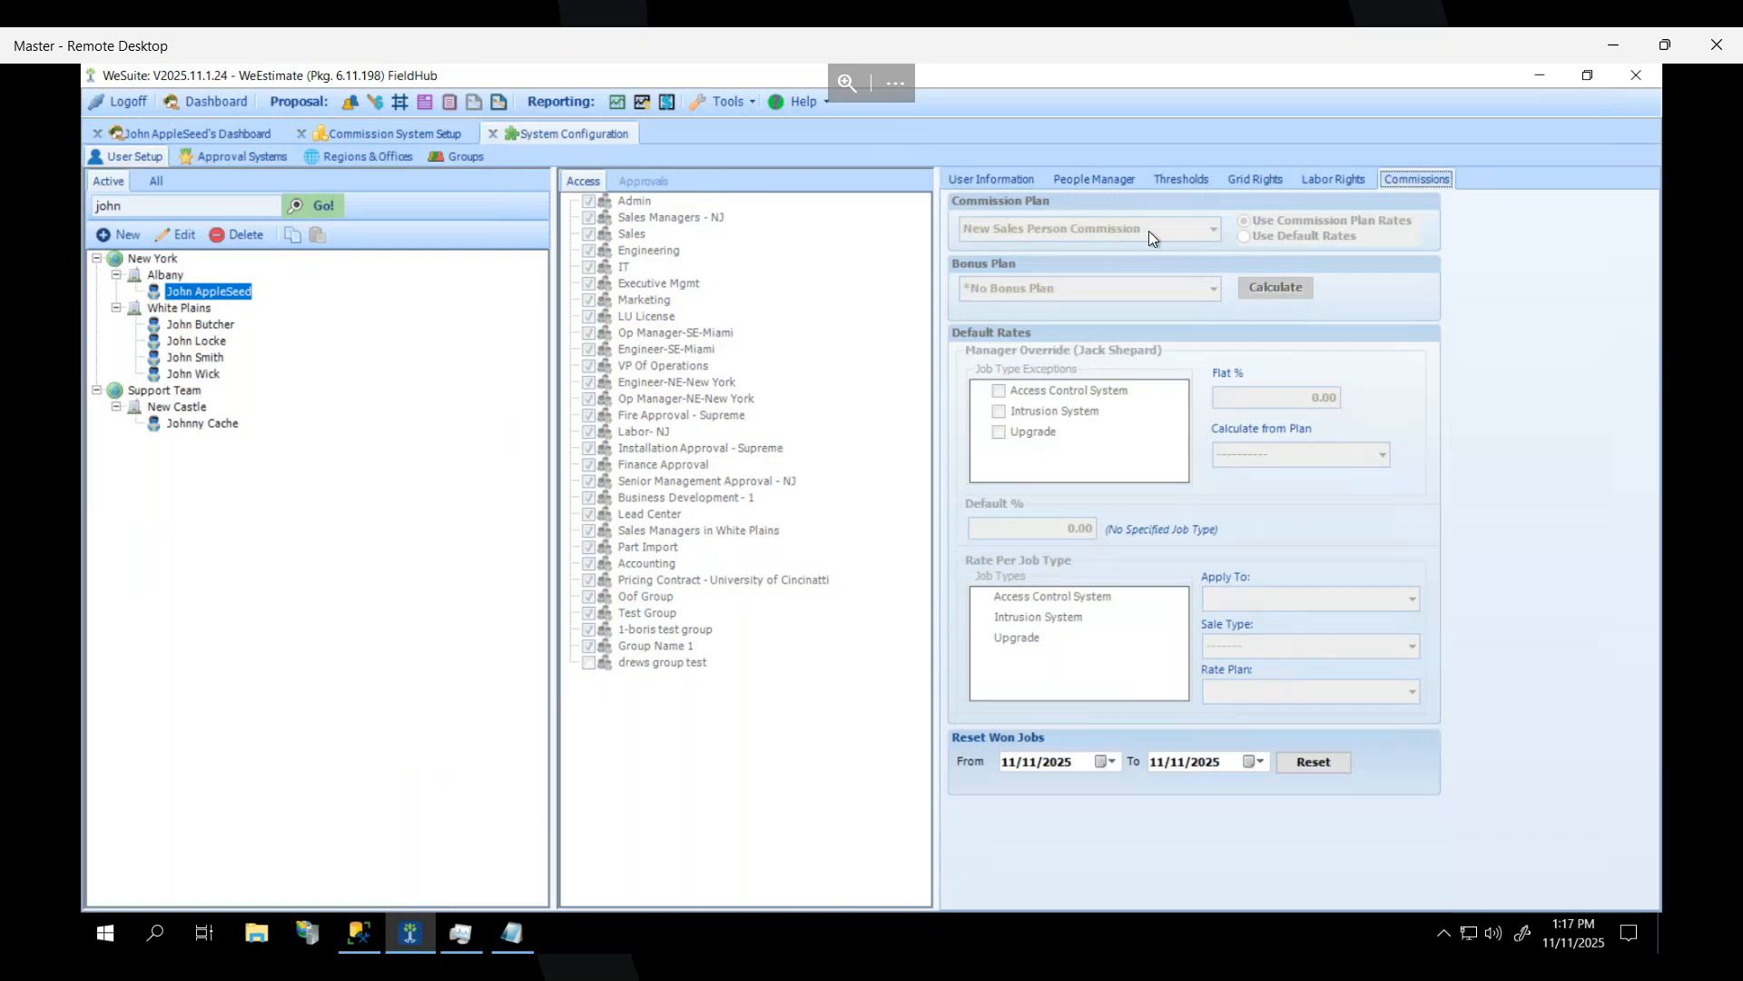
# Switch to the user's dashboard and expand the "New Access CR" and "New Site and Billing CR" proposals to show their jobs.
pyautogui.click(139, 134)
pyautogui.click(152, 280)
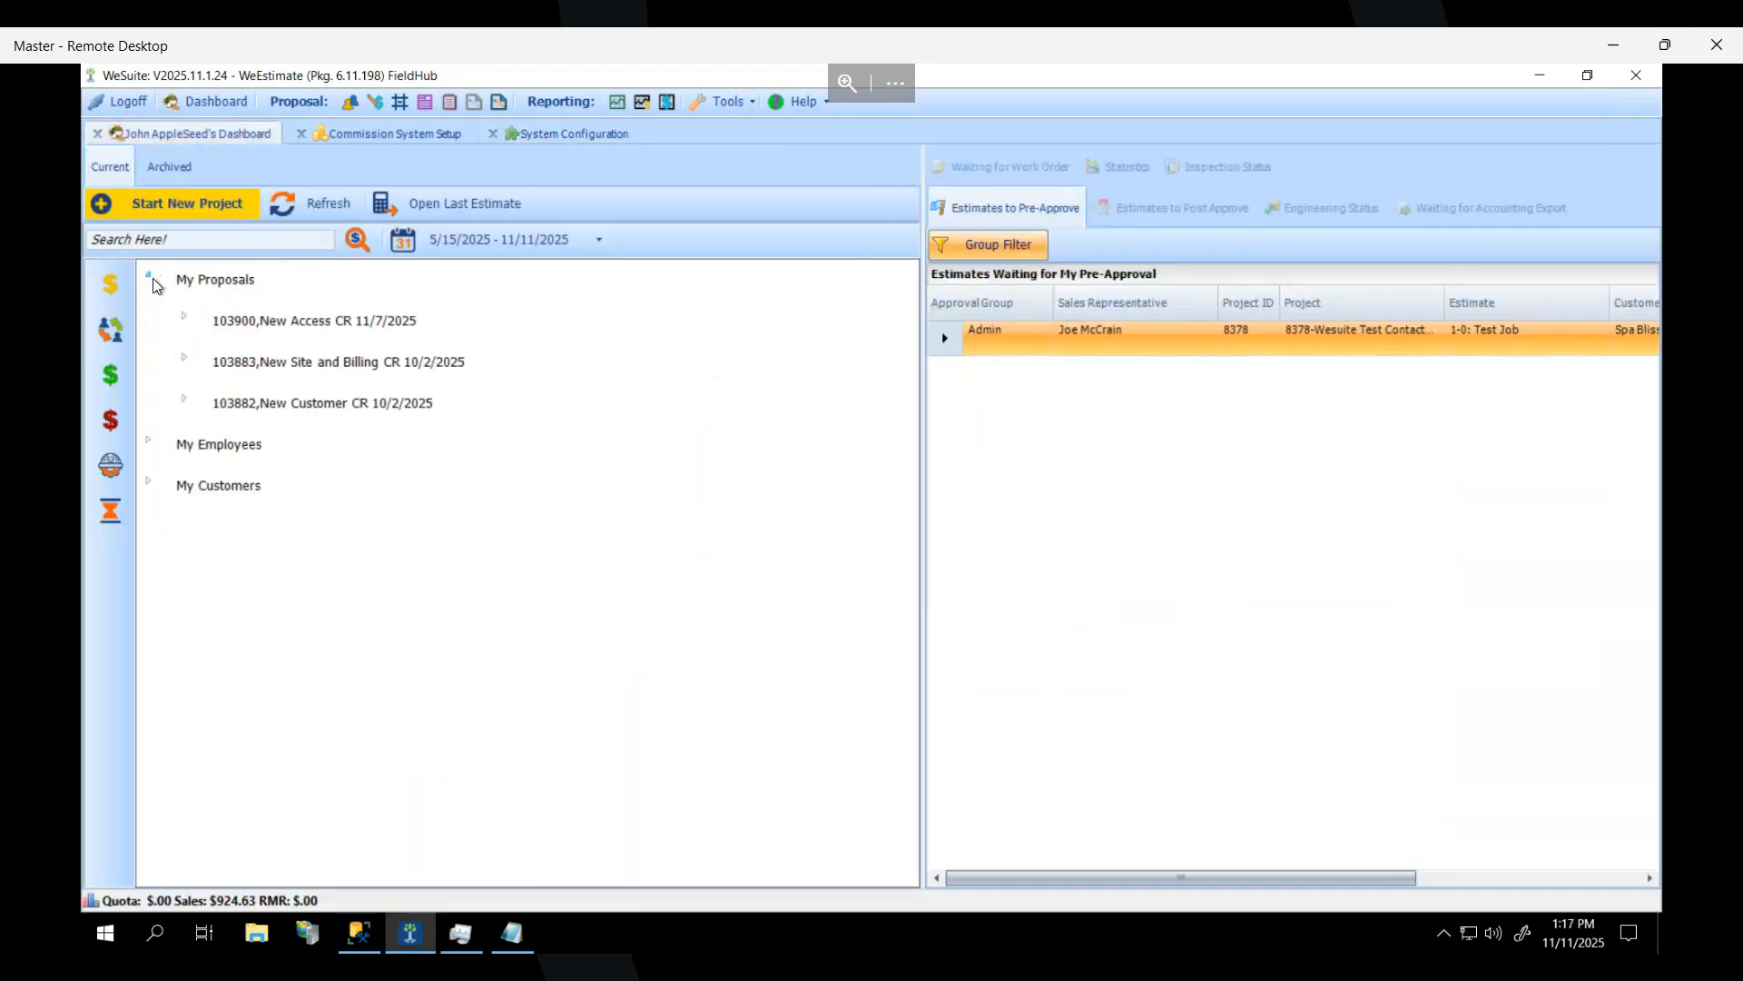
pyautogui.click(184, 318)
pyautogui.click(184, 443)
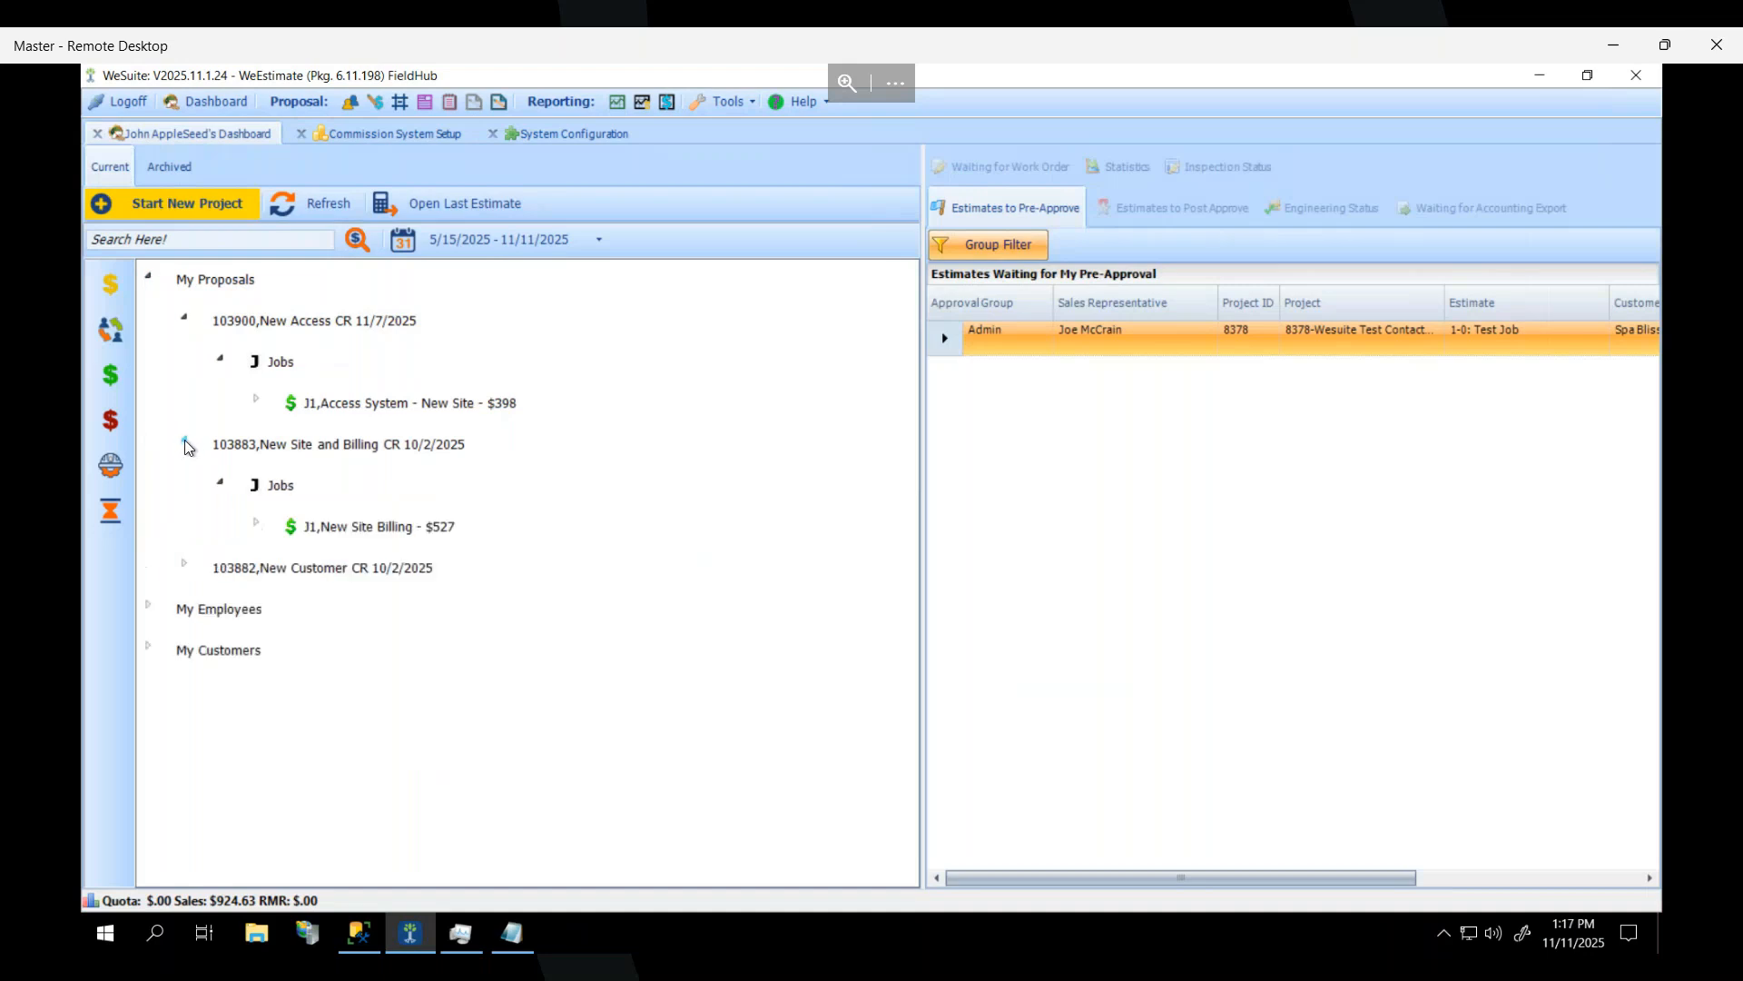
# Expand the "New Customer CR" proposal, copy the "Access System - New Site" job within "New Access CR", and open the copy's estimate.
pyautogui.click(184, 565)
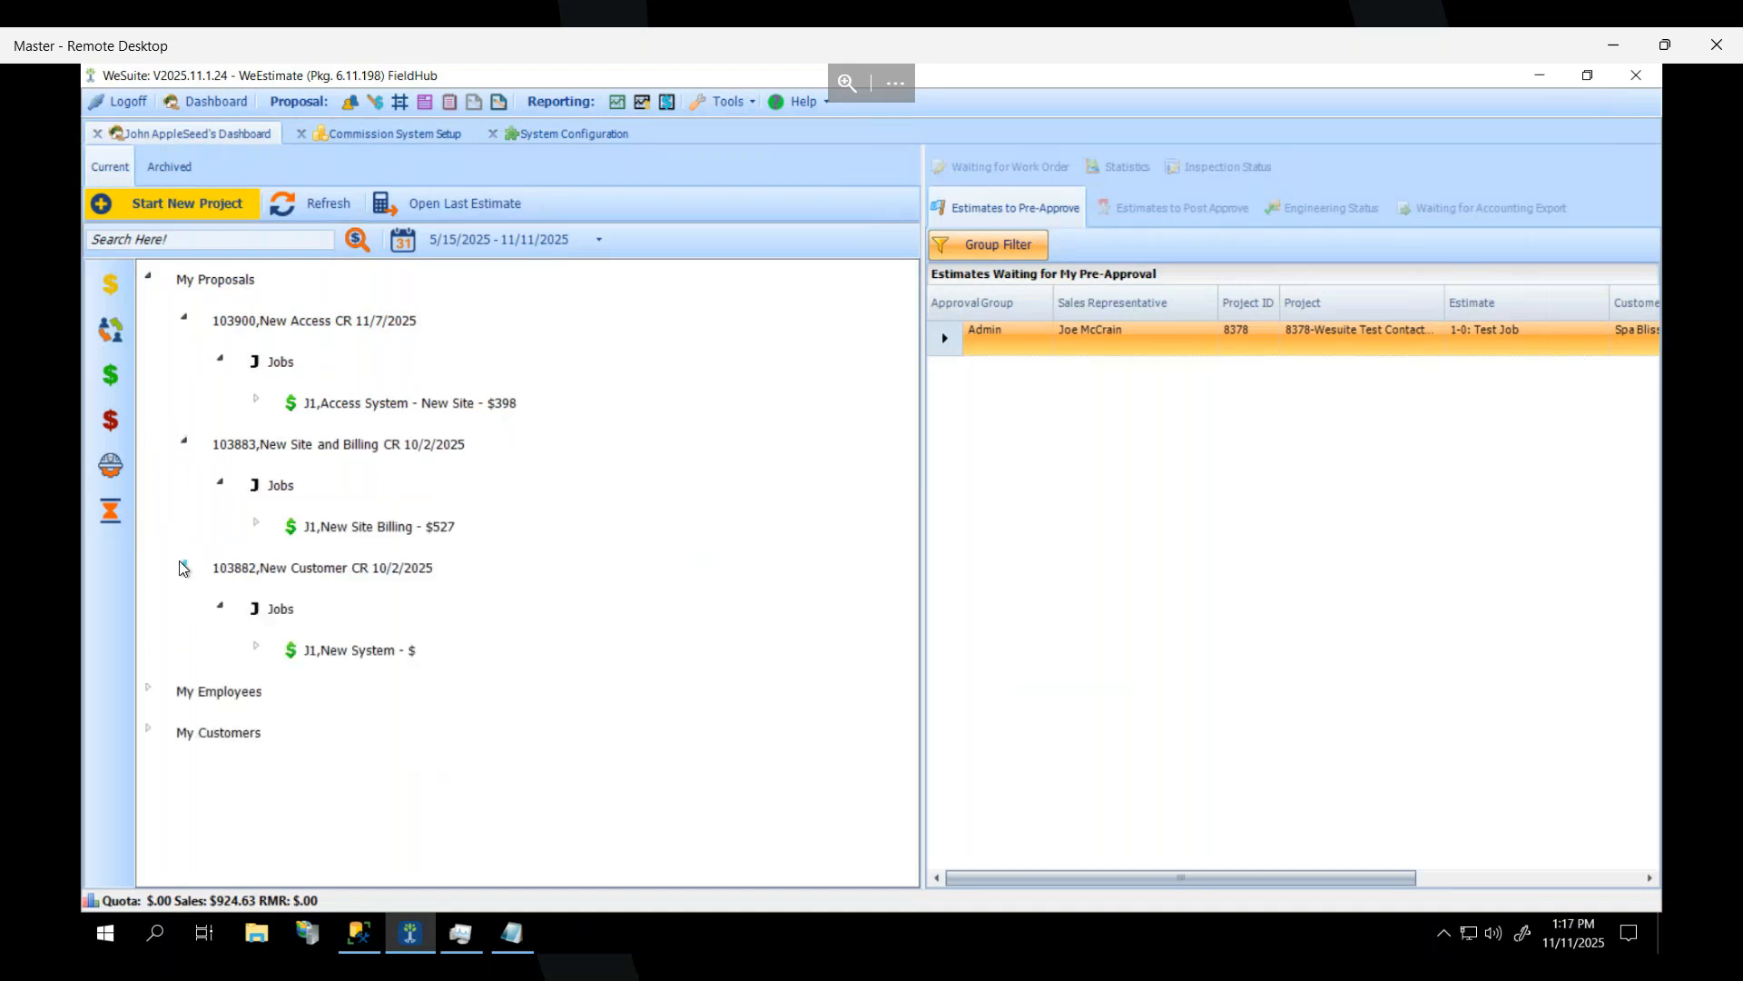
pyautogui.rightClick(389, 401)
pyautogui.click(474, 439)
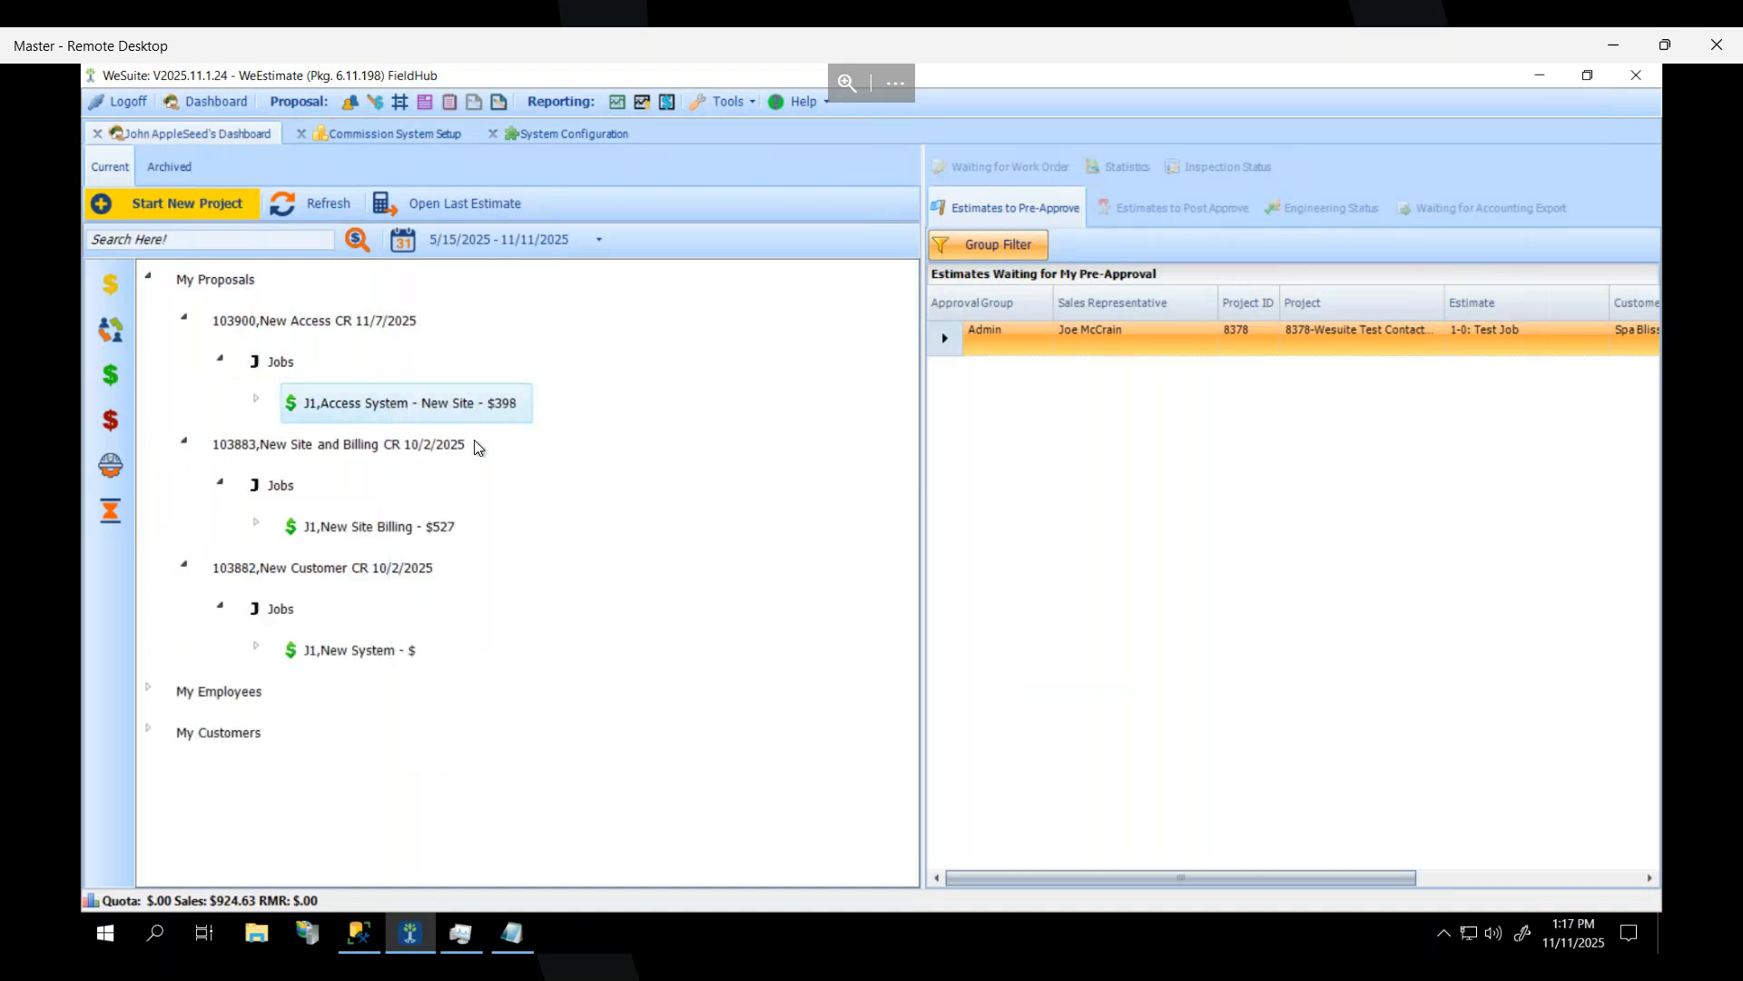
pyautogui.rightClick(265, 363)
pyautogui.click(359, 438)
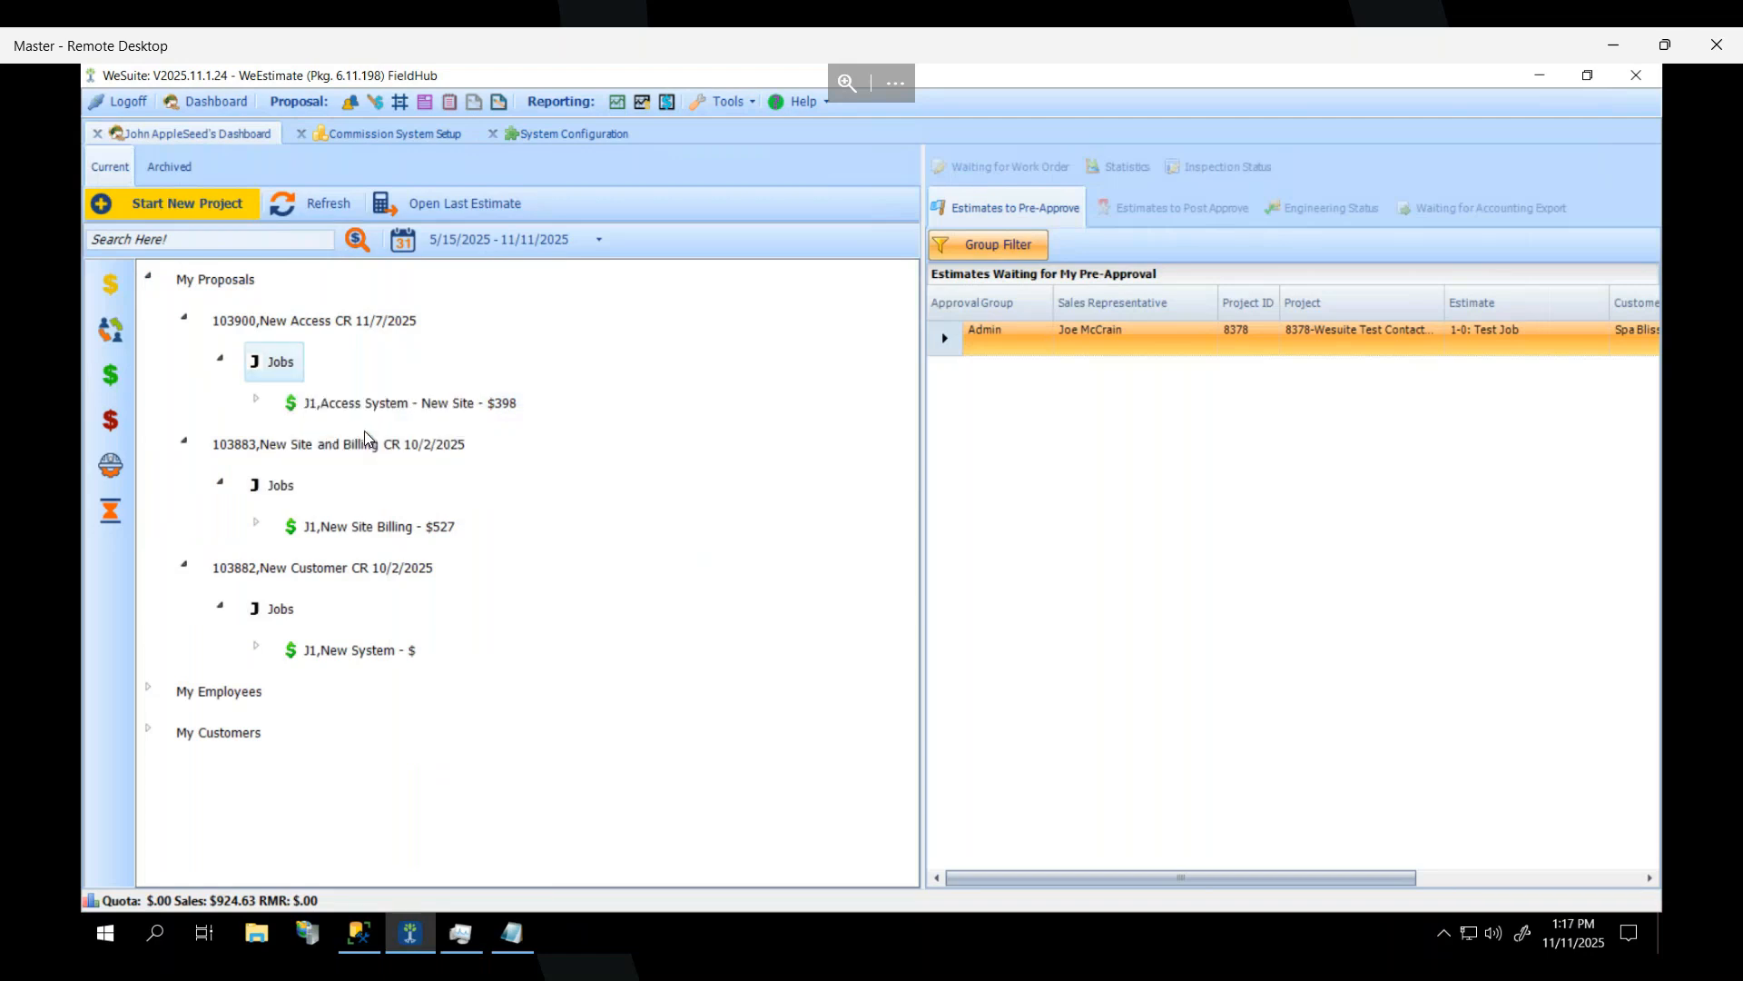
pyautogui.click(989, 603)
pyautogui.doubleClick(603, 406)
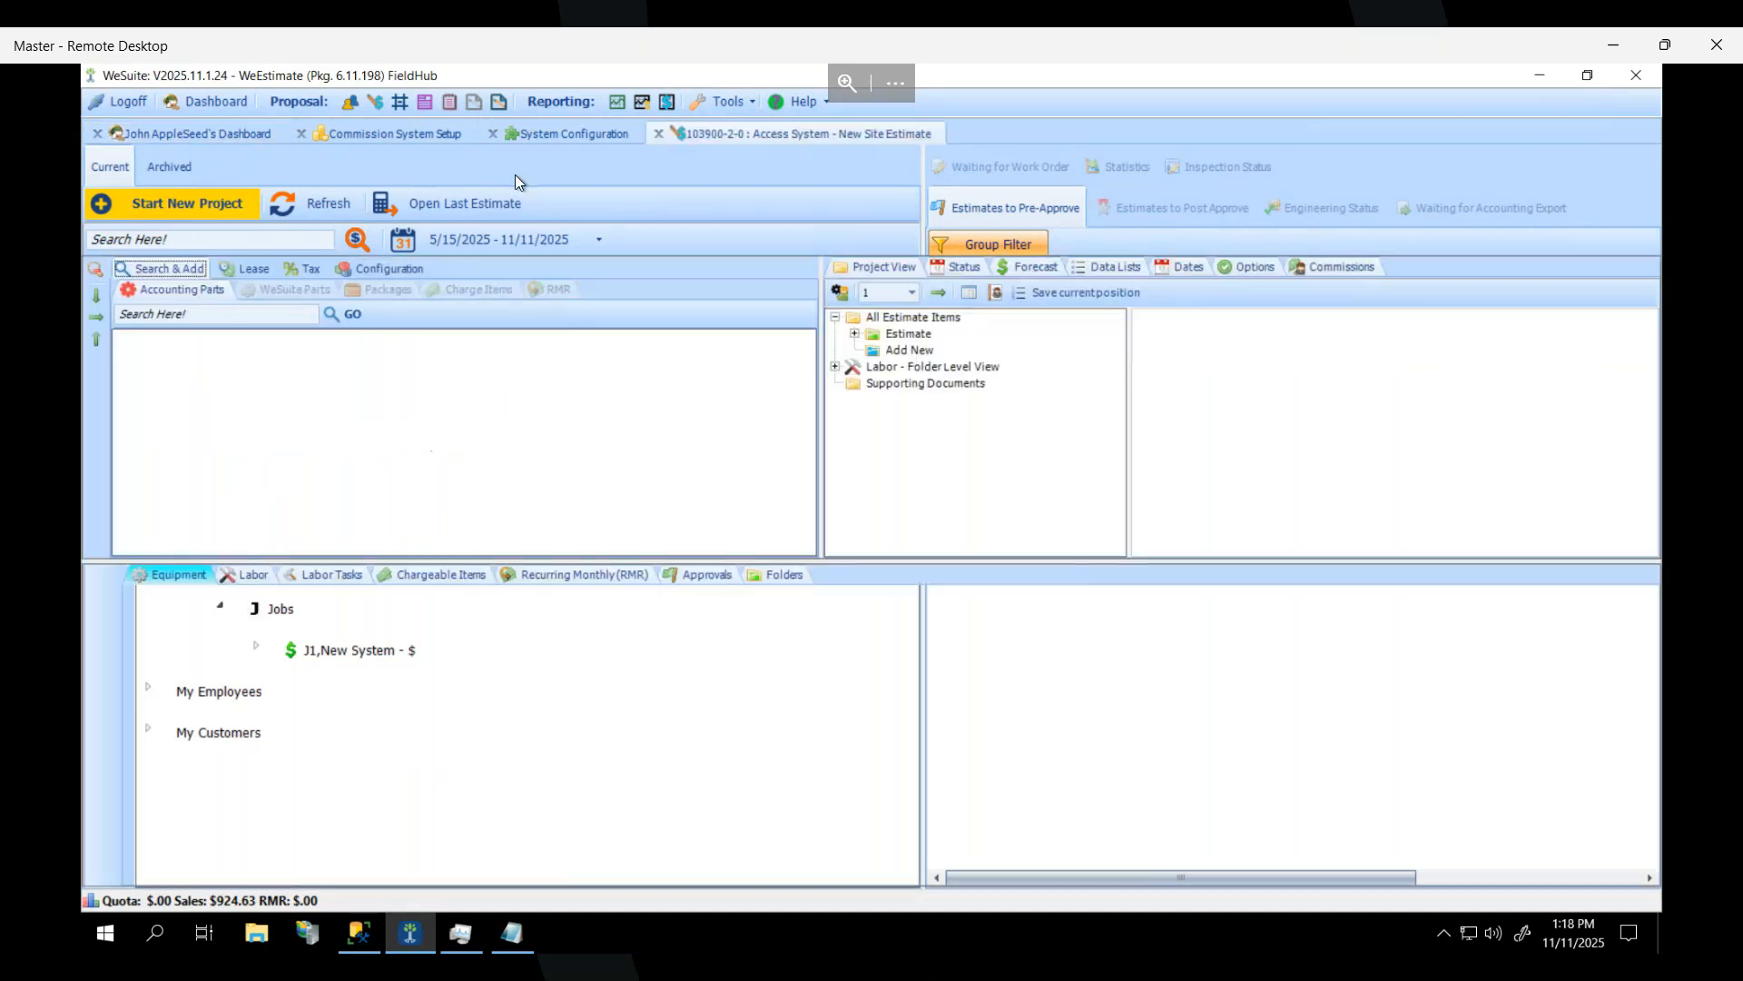
# Set the job type to Access Control System, the system type to Access and the type of sale to Negotiated Sale, and save the job status.
pyautogui.click(1316, 266)
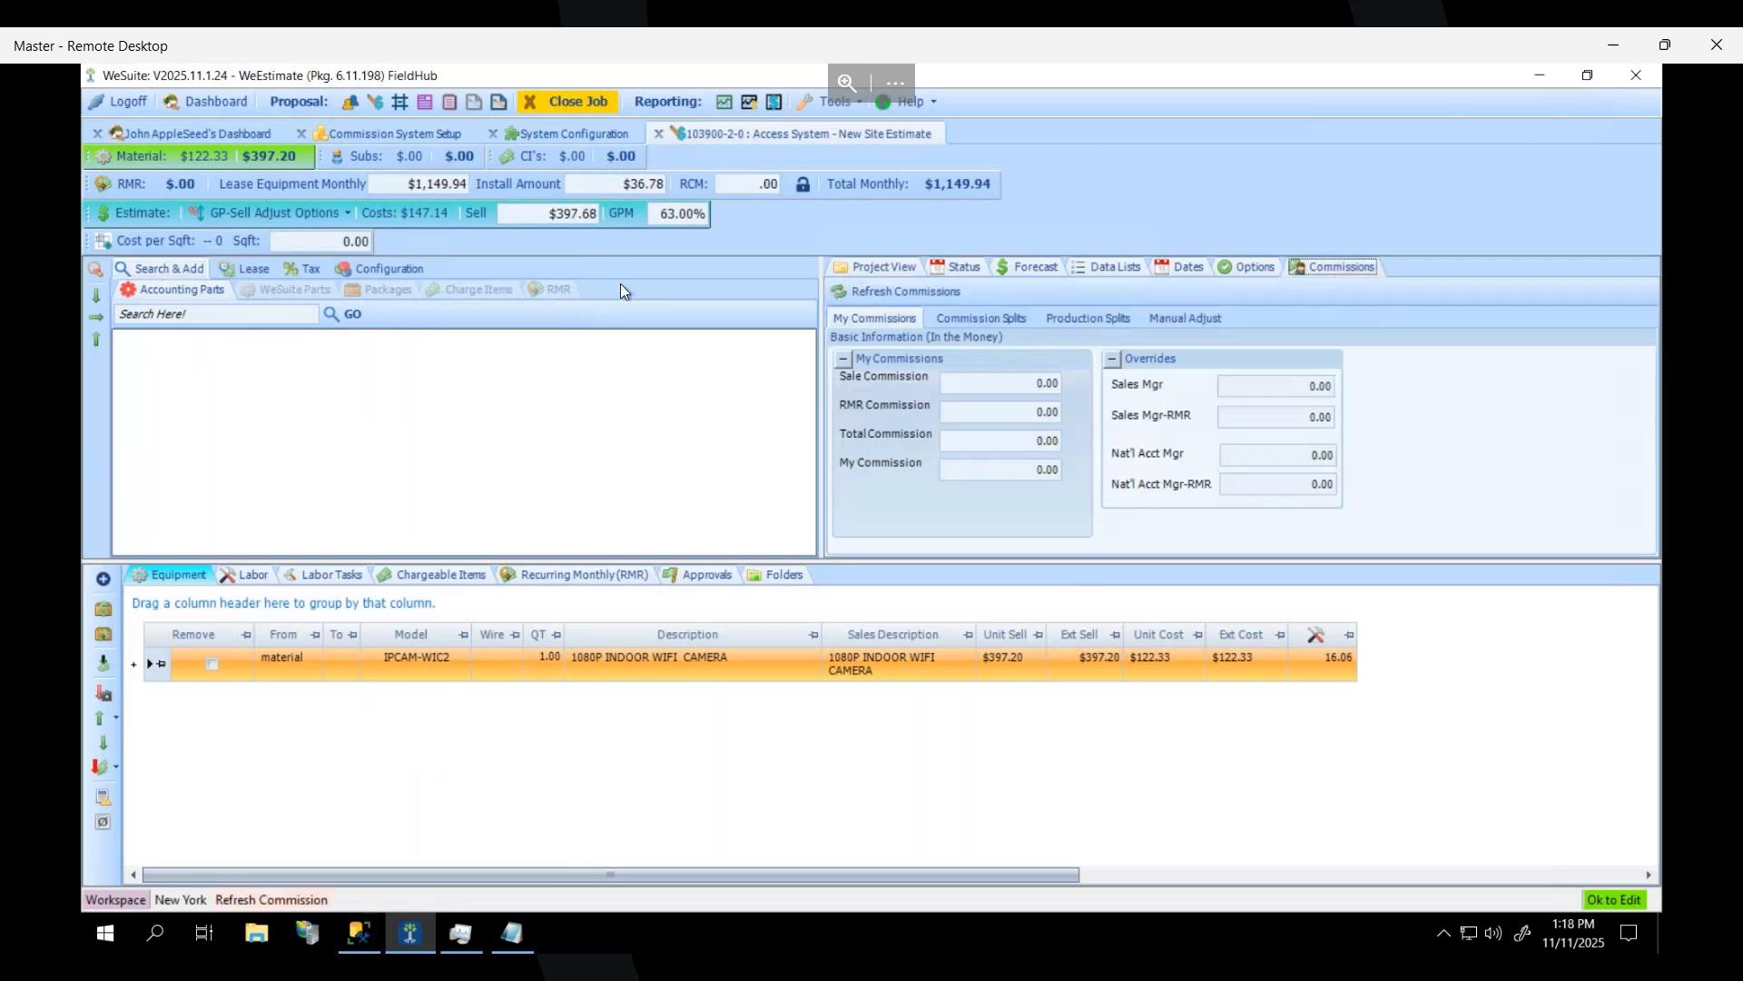
pyautogui.click(962, 265)
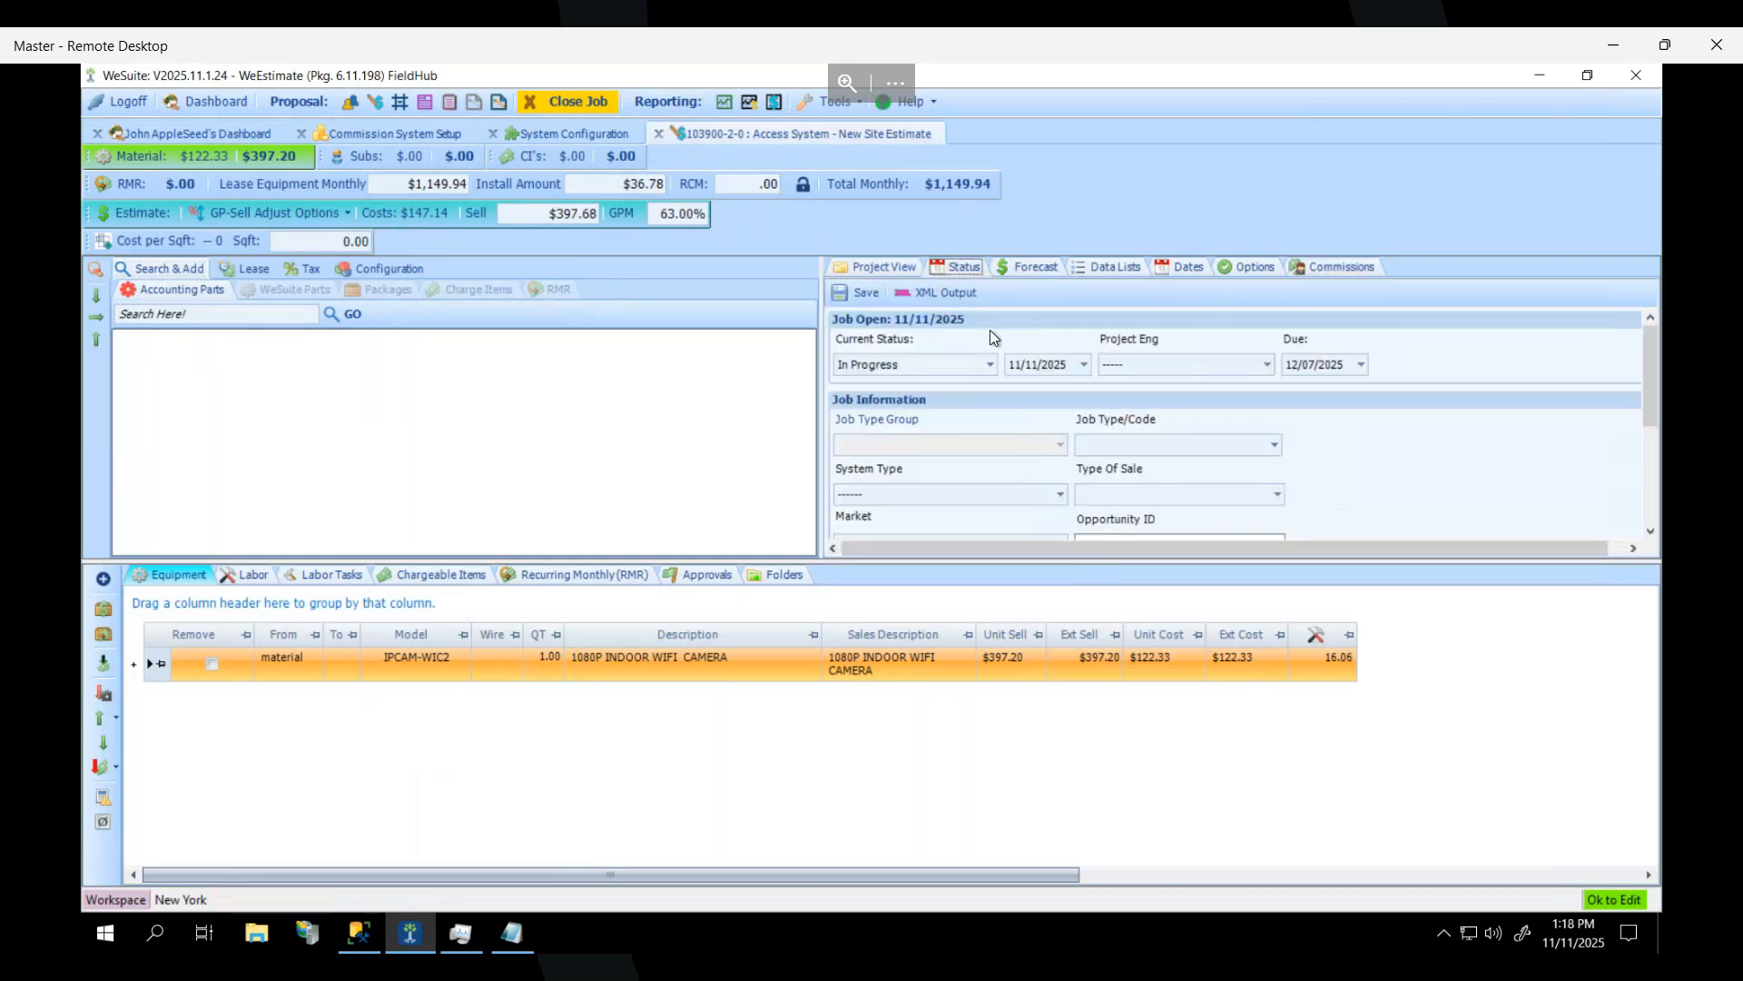
pyautogui.click(1181, 493)
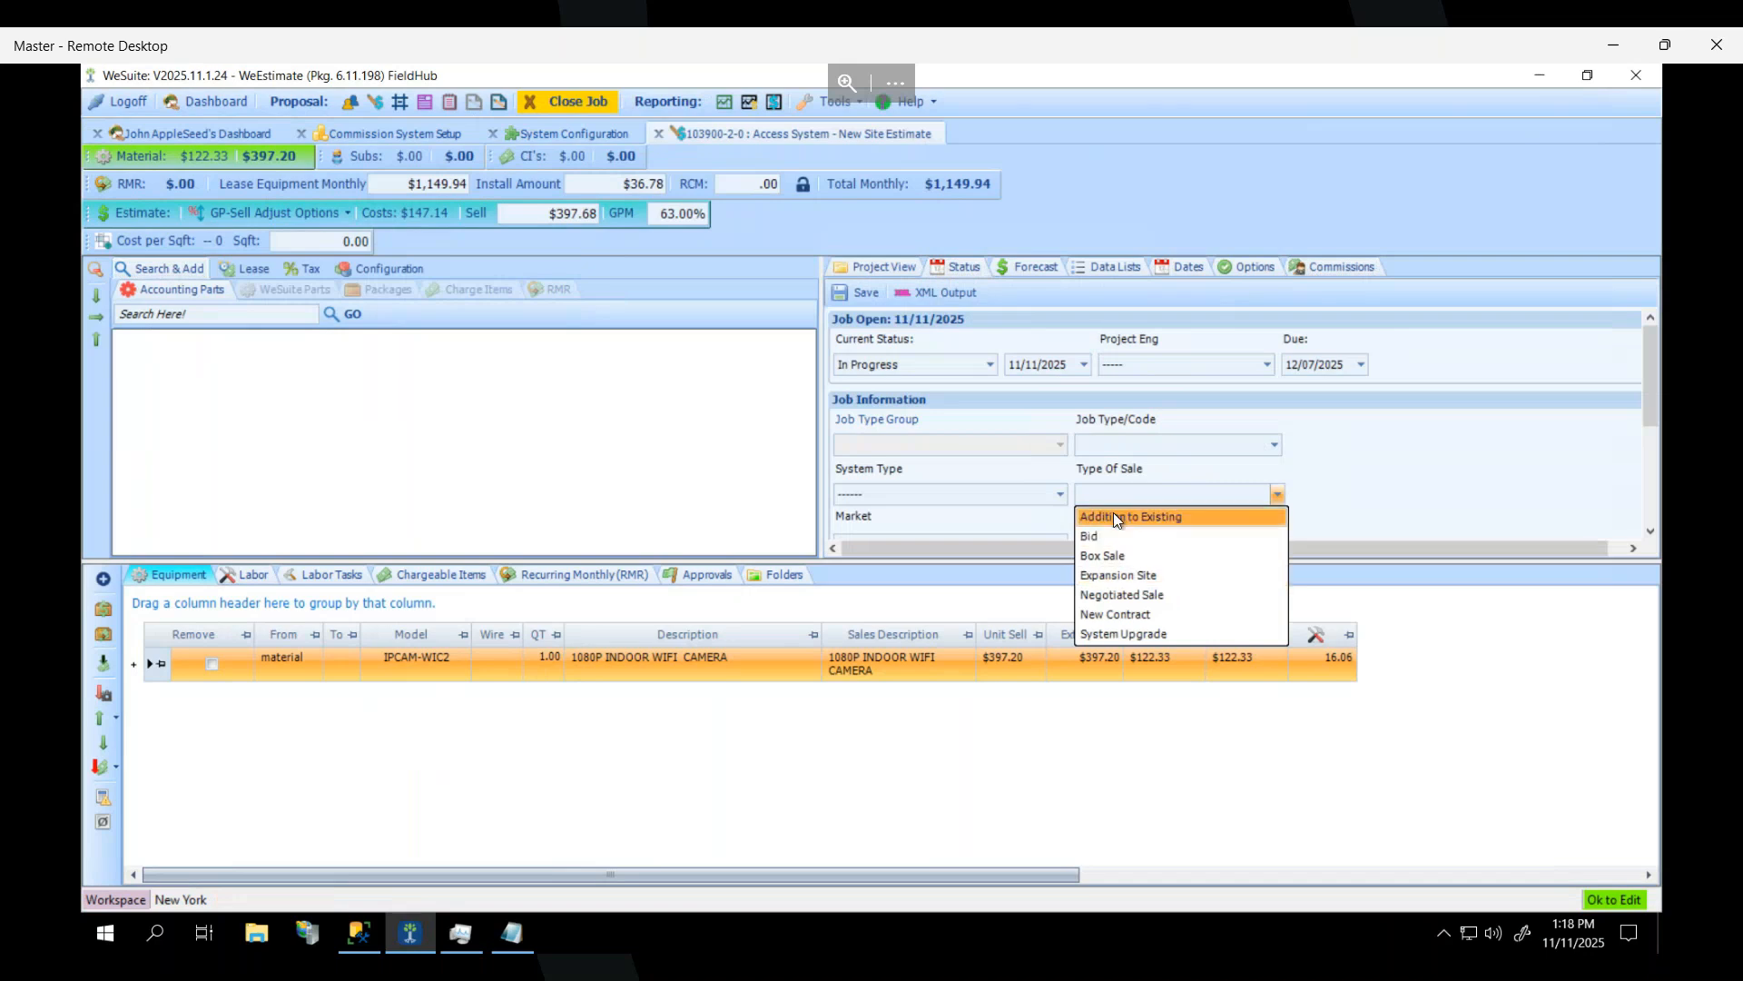
pyautogui.click(1026, 499)
pyautogui.click(1169, 444)
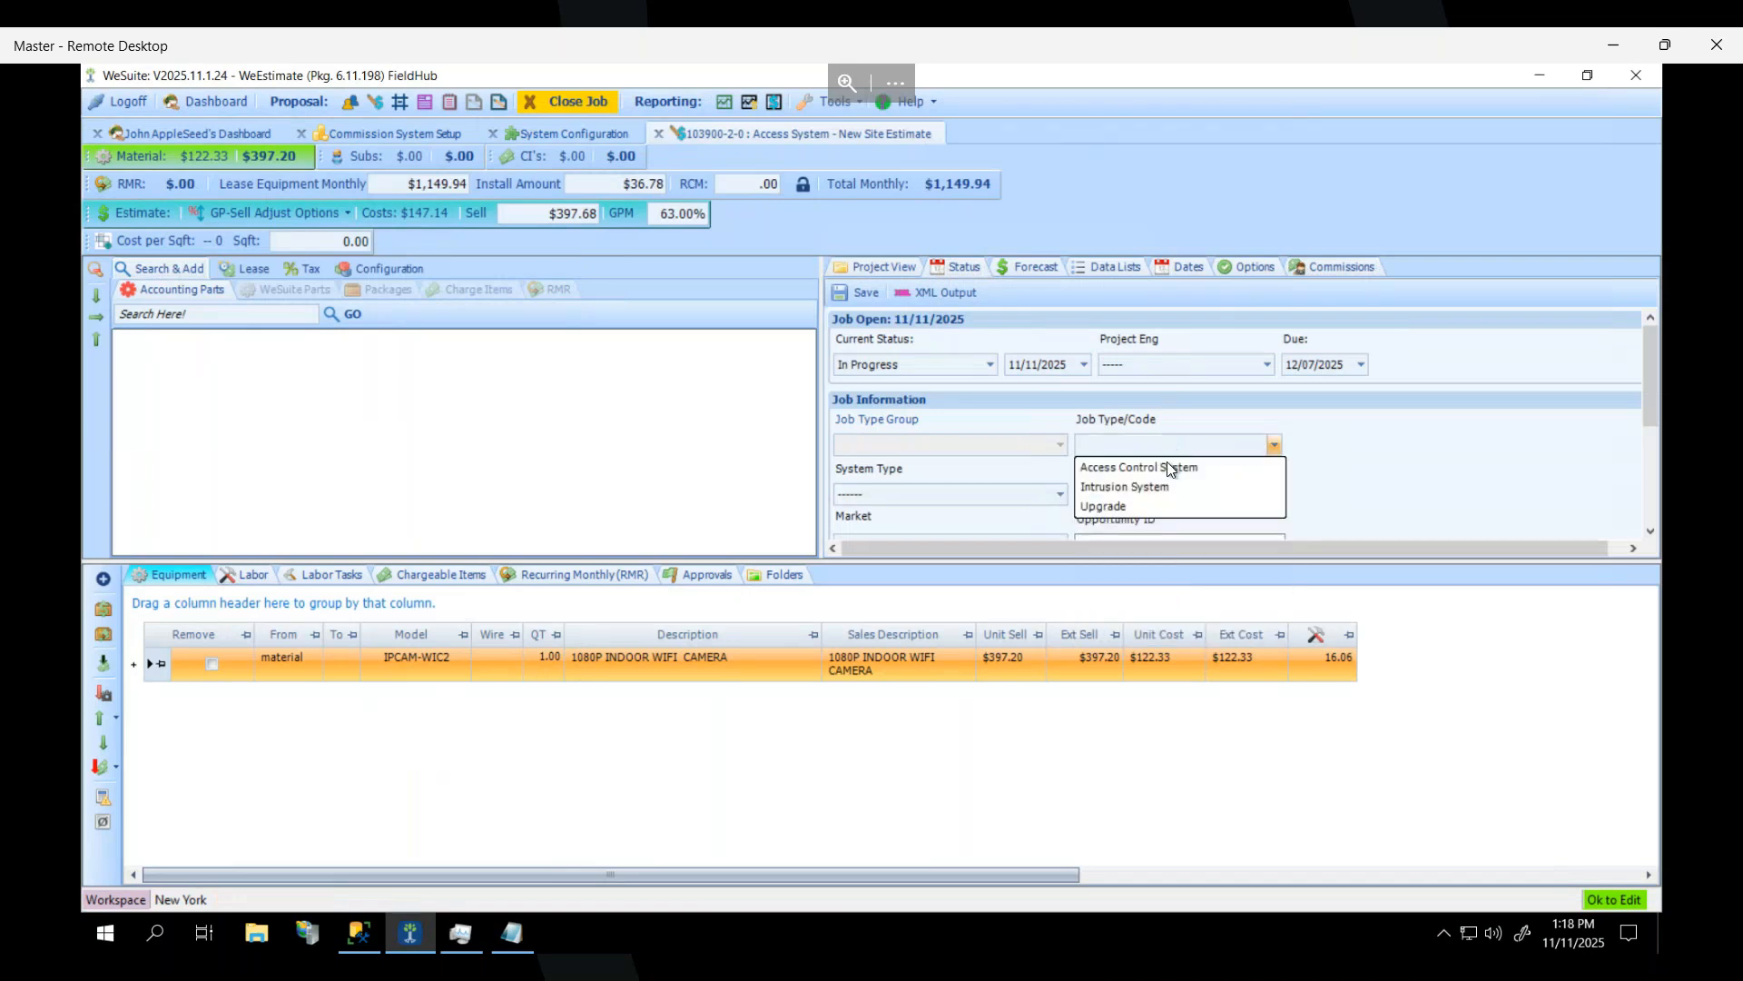
pyautogui.click(1167, 466)
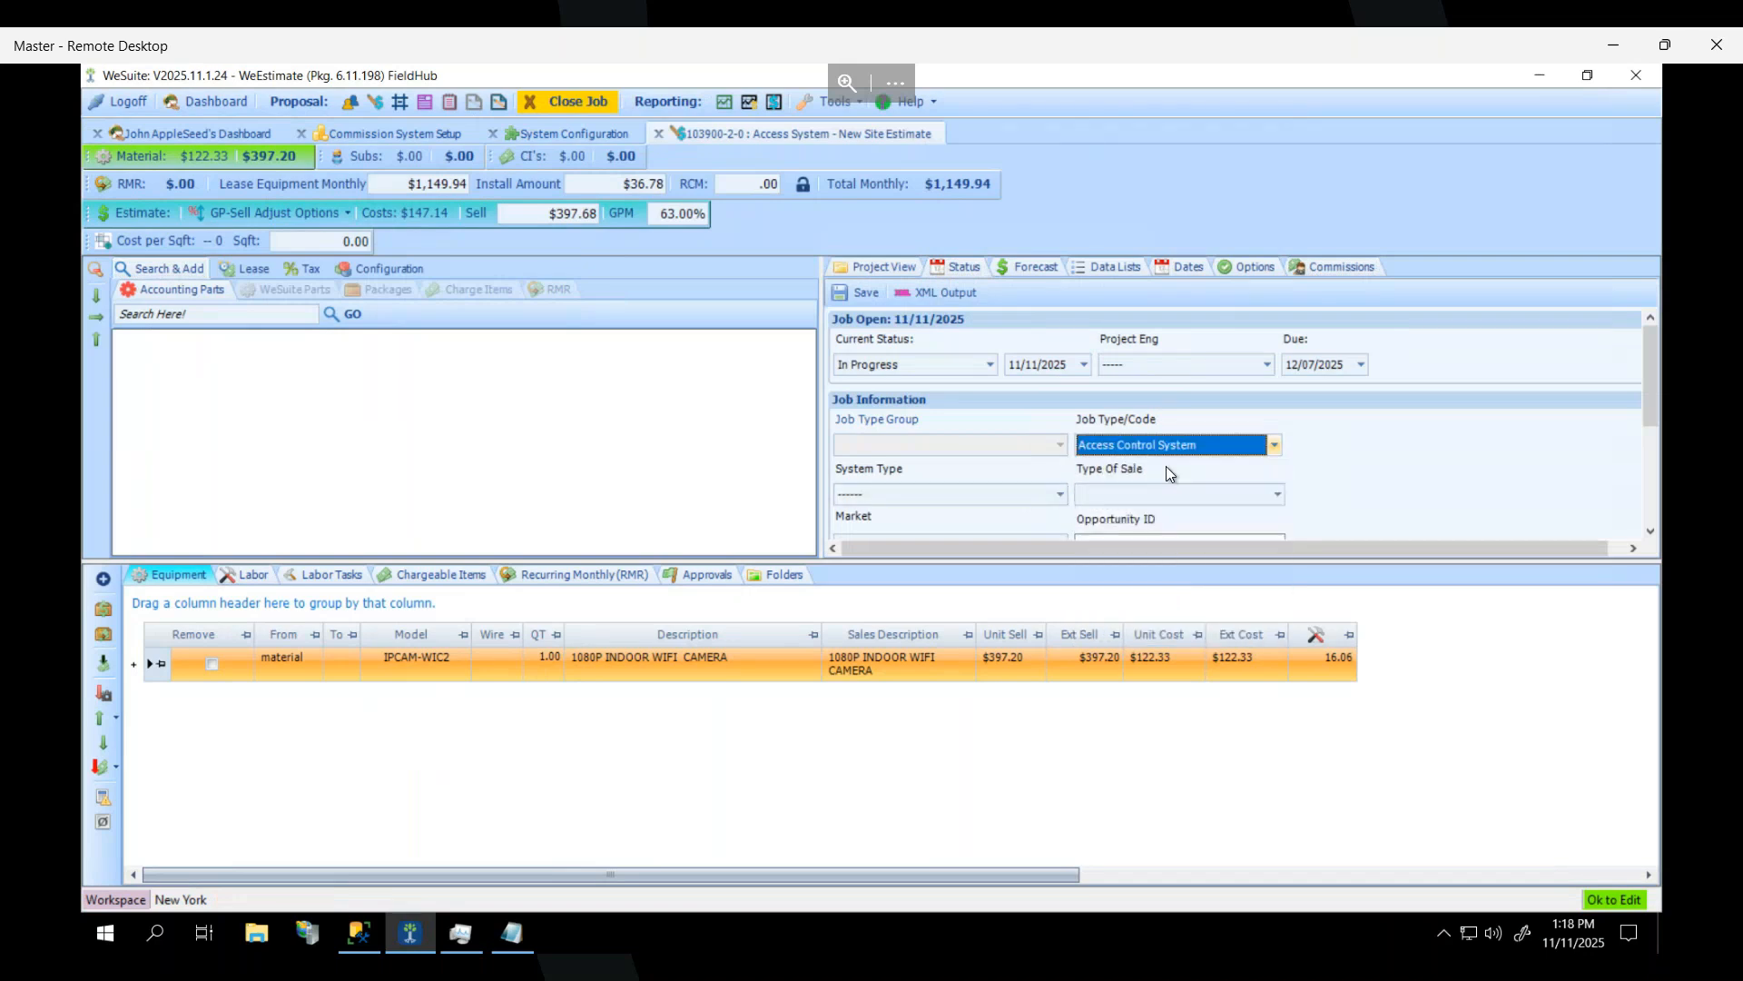
pyautogui.click(934, 501)
pyautogui.click(890, 554)
pyautogui.click(1224, 493)
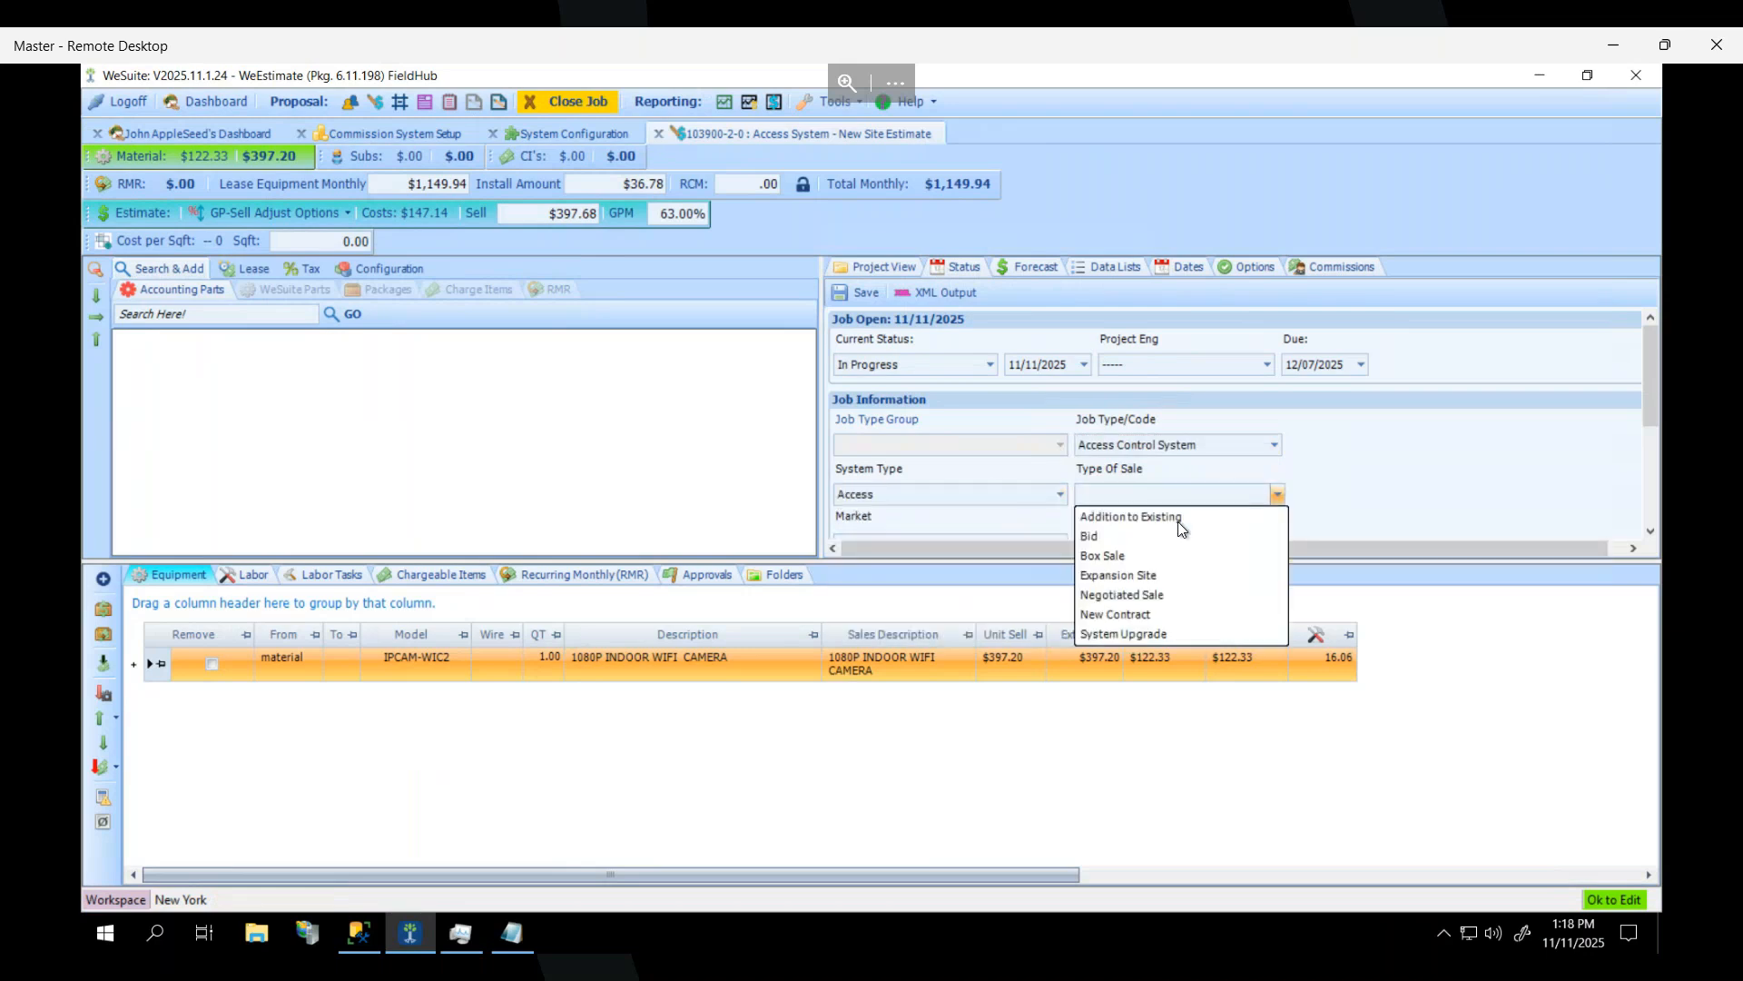
pyautogui.click(1159, 594)
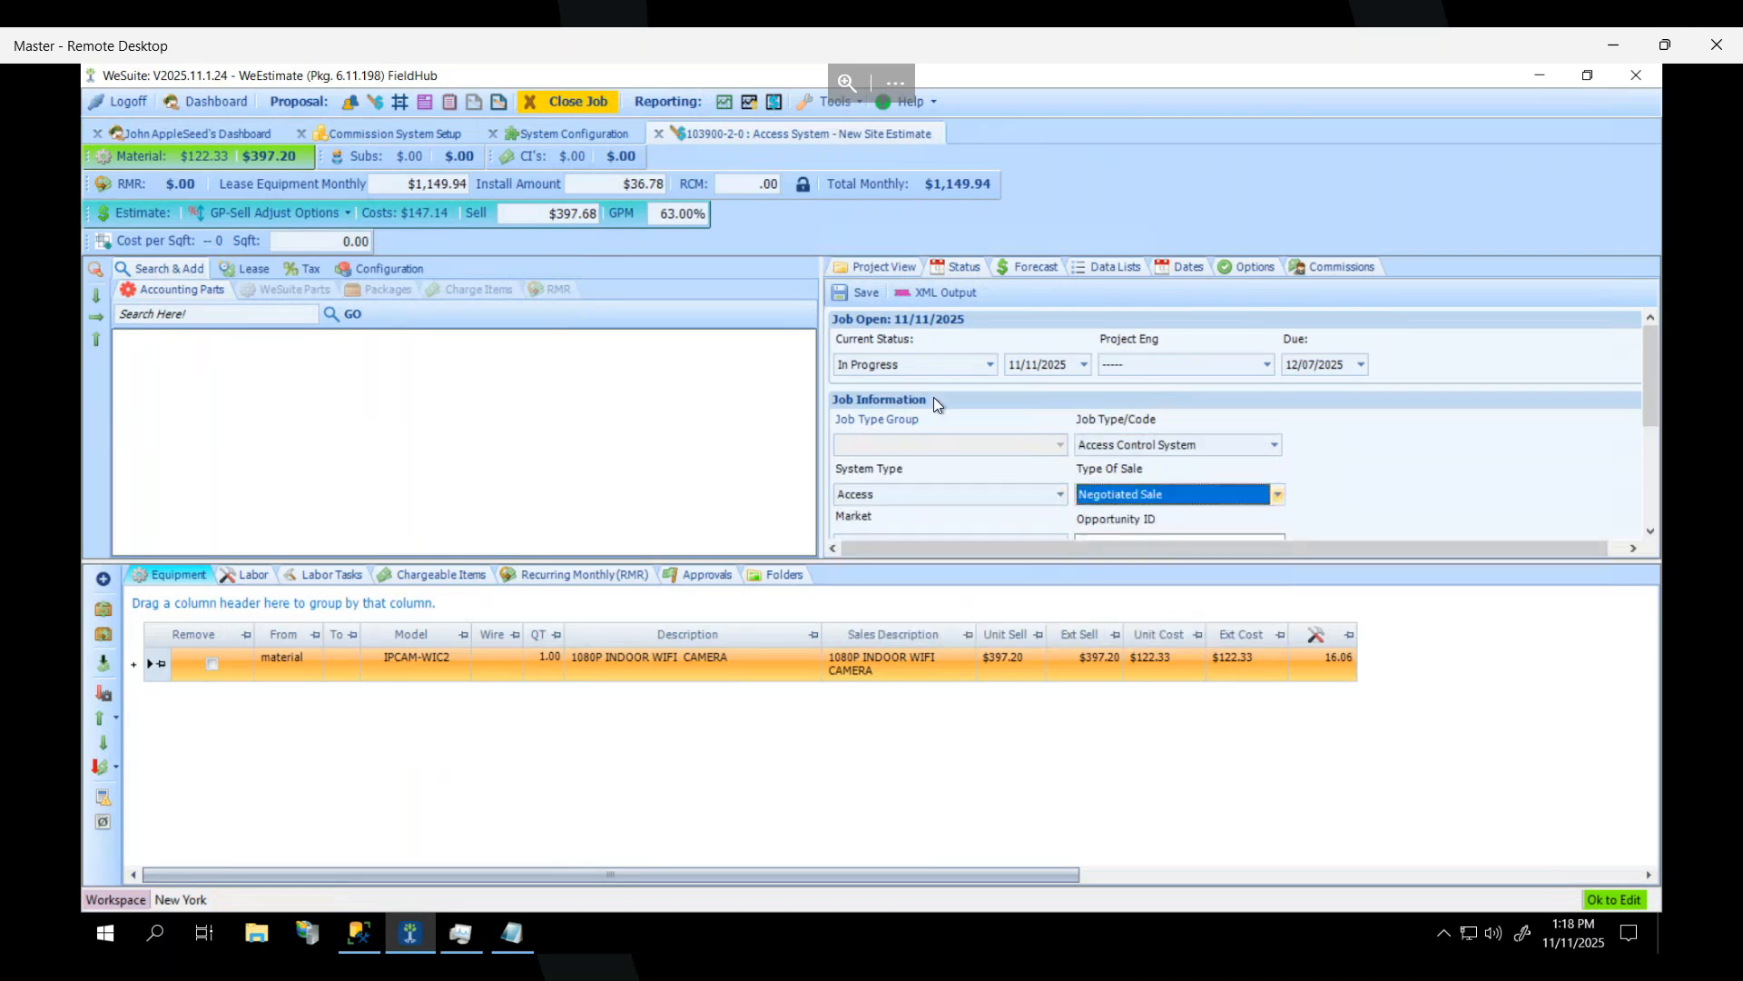
pyautogui.click(848, 291)
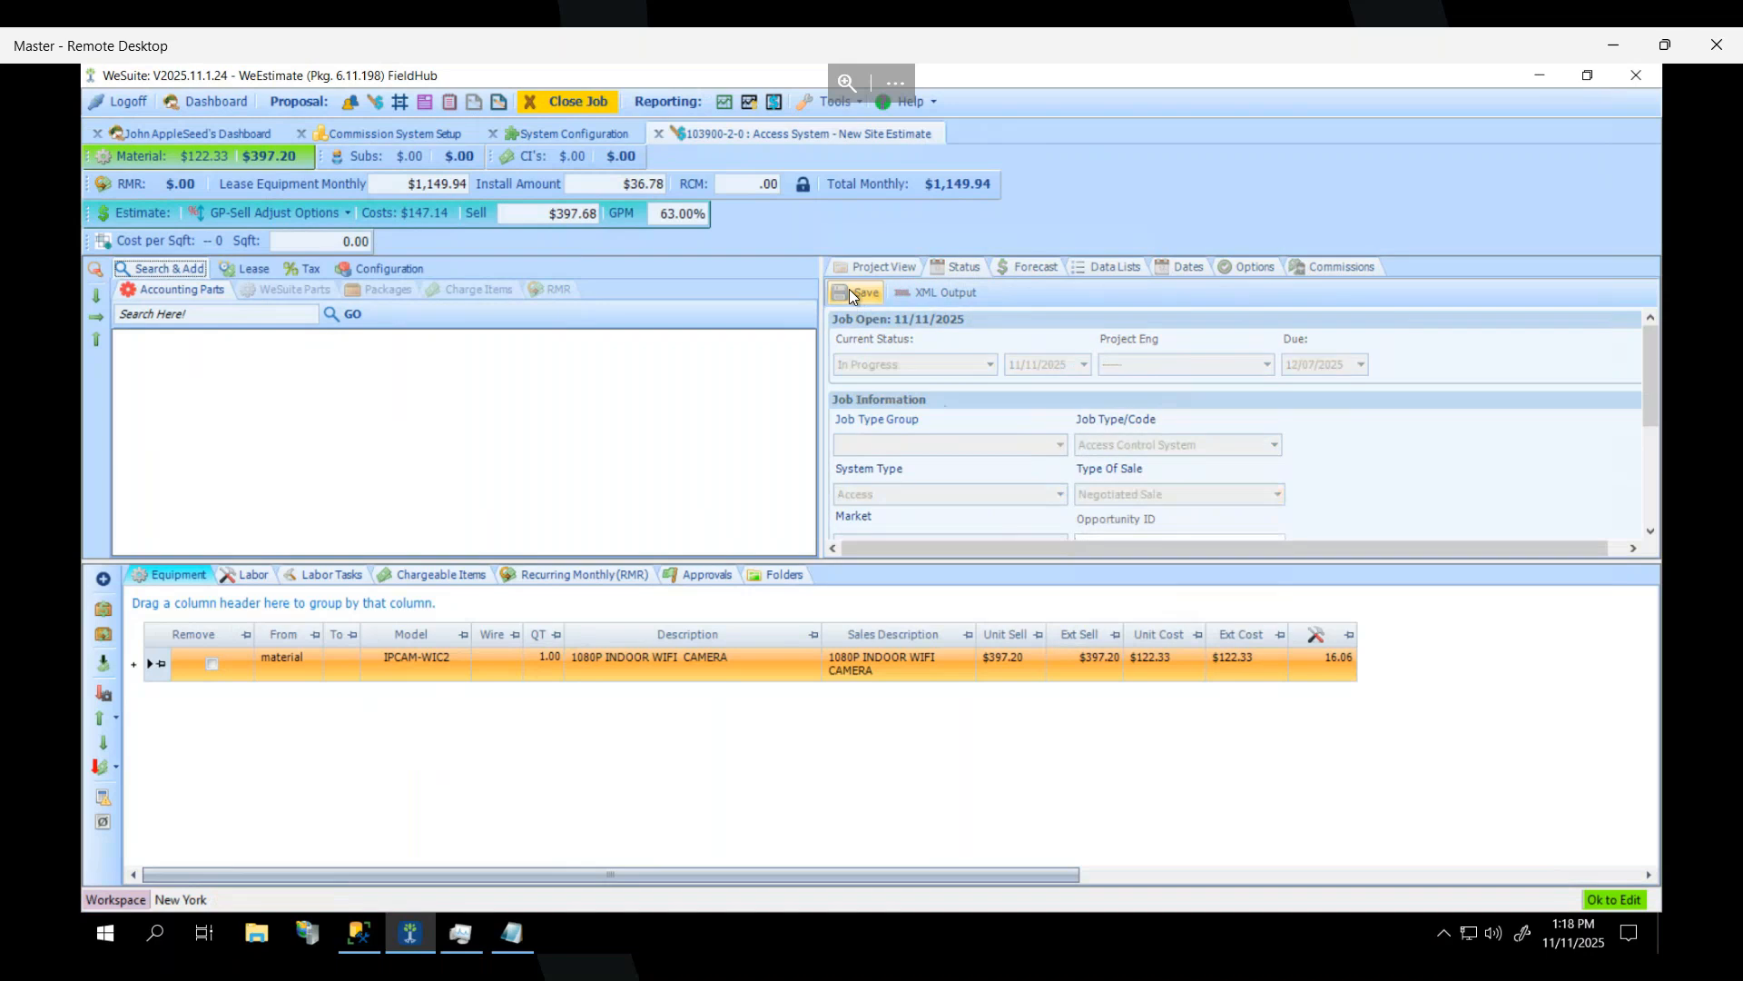
# Refresh the job's commissions and check the sale commission in Calculator by computing 397.68 × .03.
pyautogui.click(1324, 273)
pyautogui.click(924, 293)
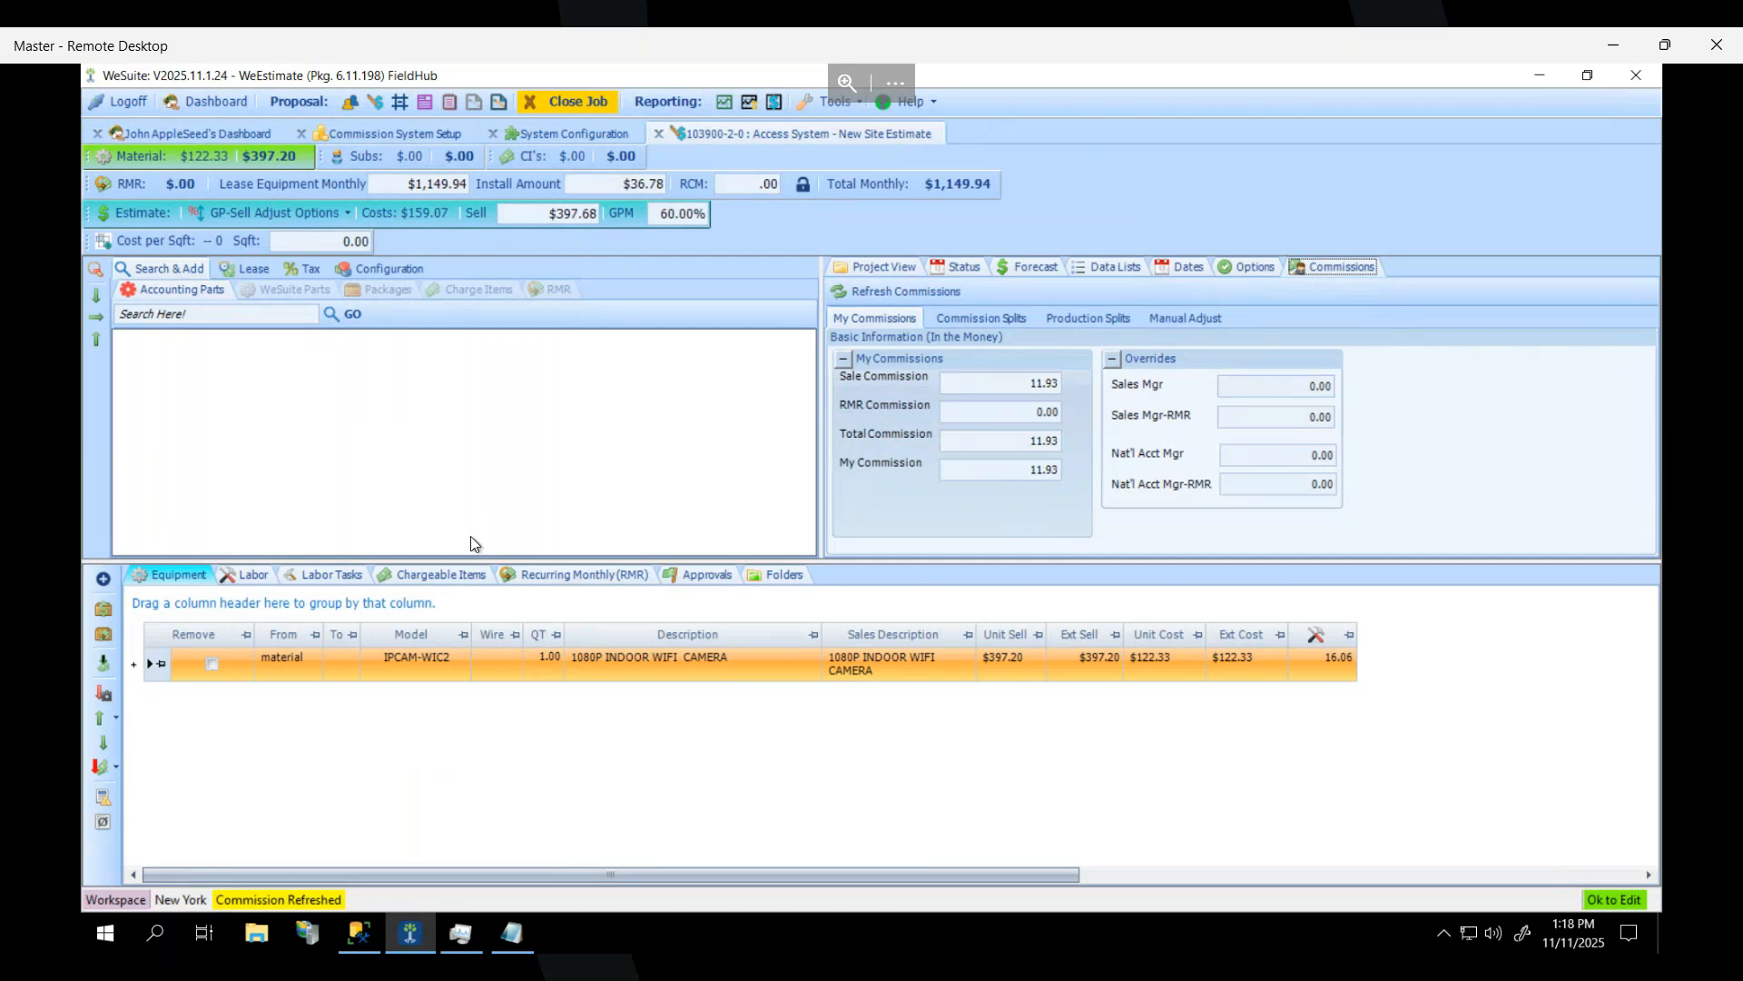
pyautogui.click(105, 933)
pyautogui.write('calcu')
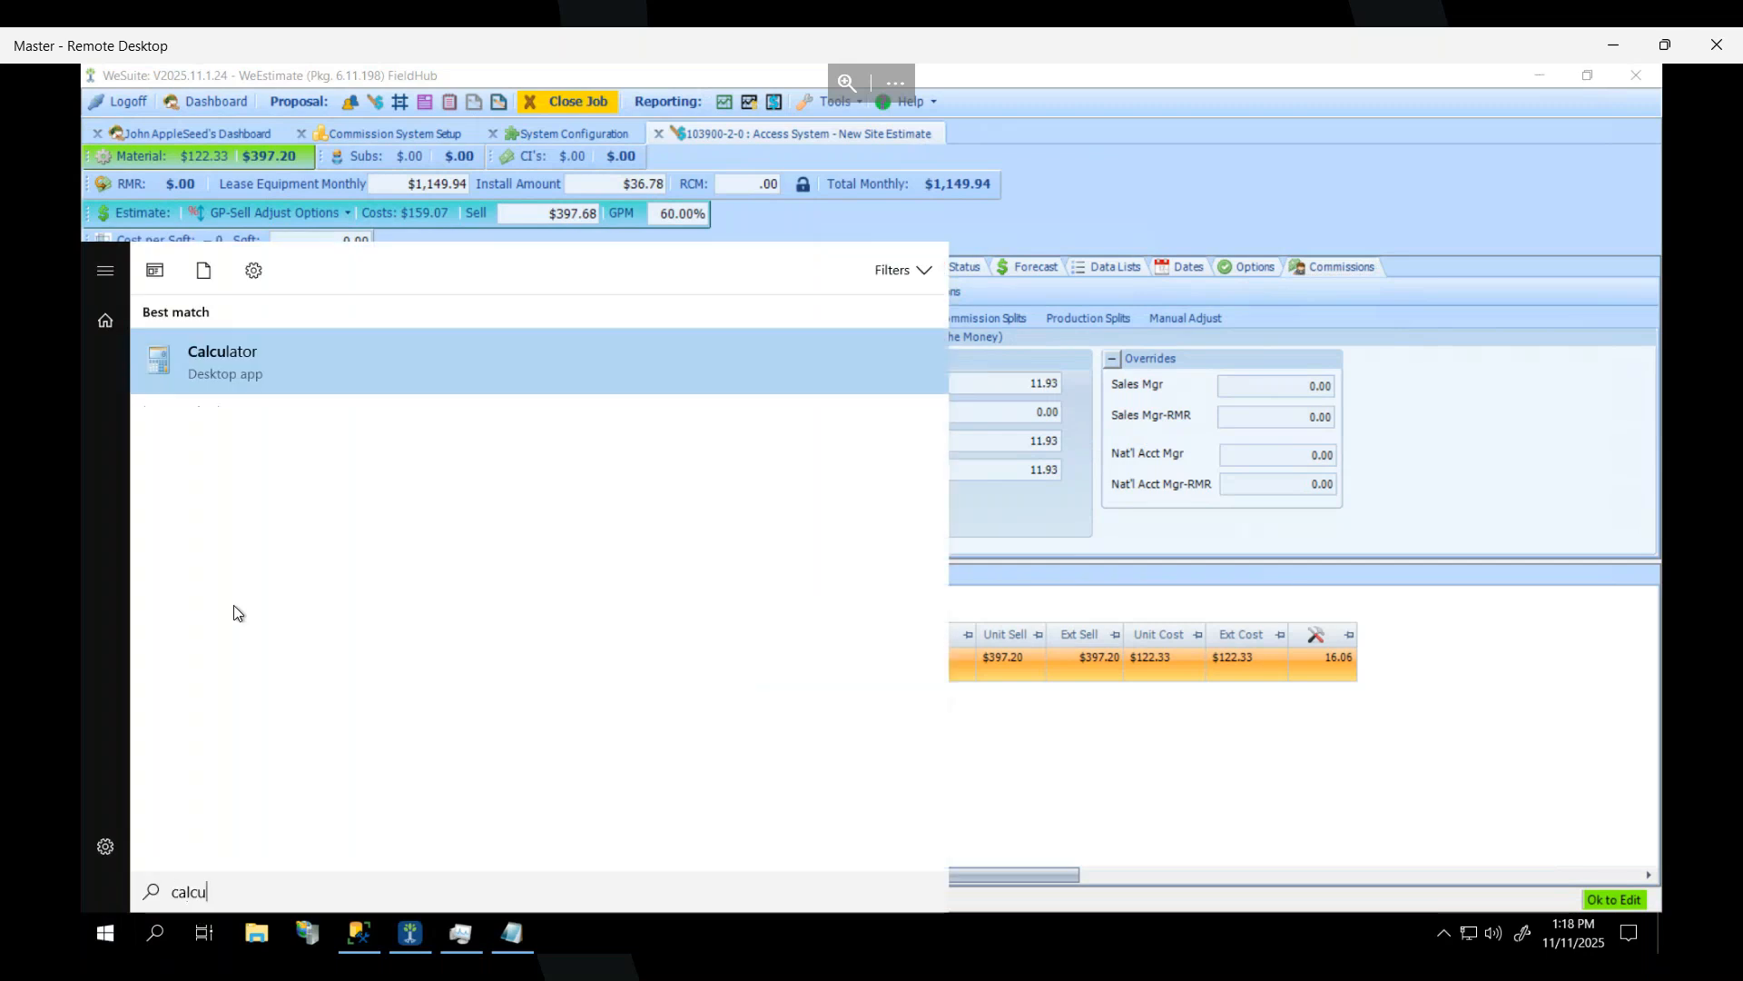
pyautogui.click(232, 369)
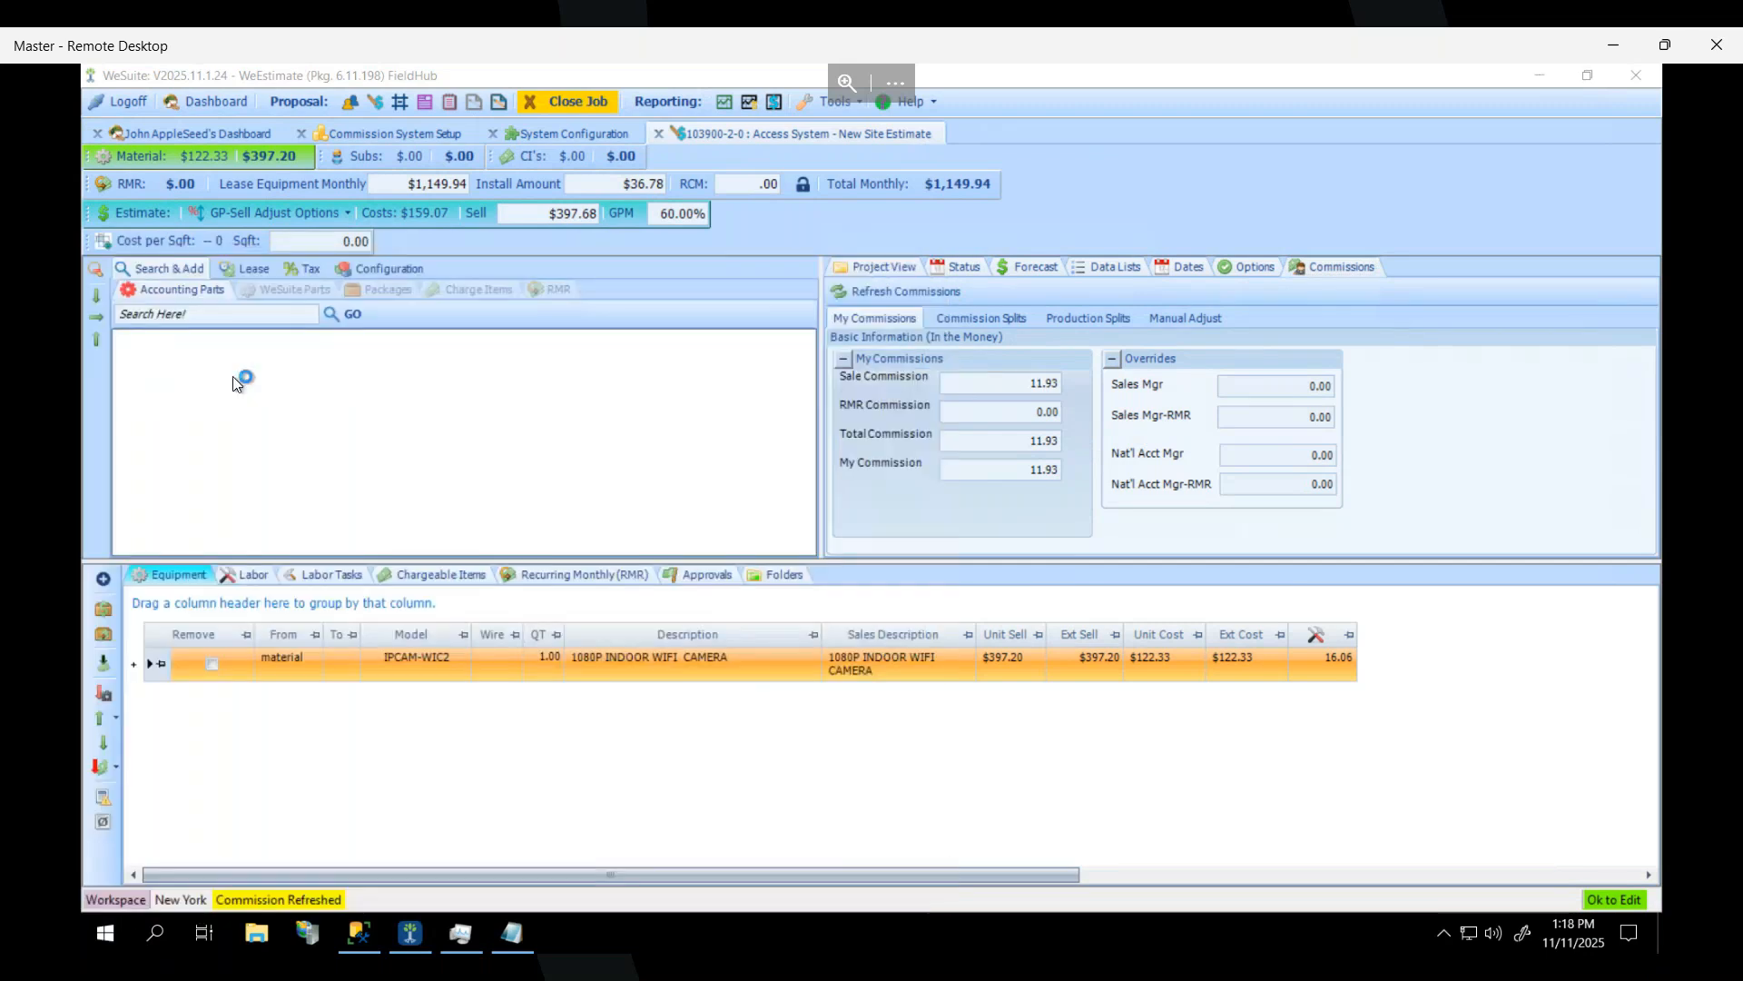
pyautogui.write('397.')
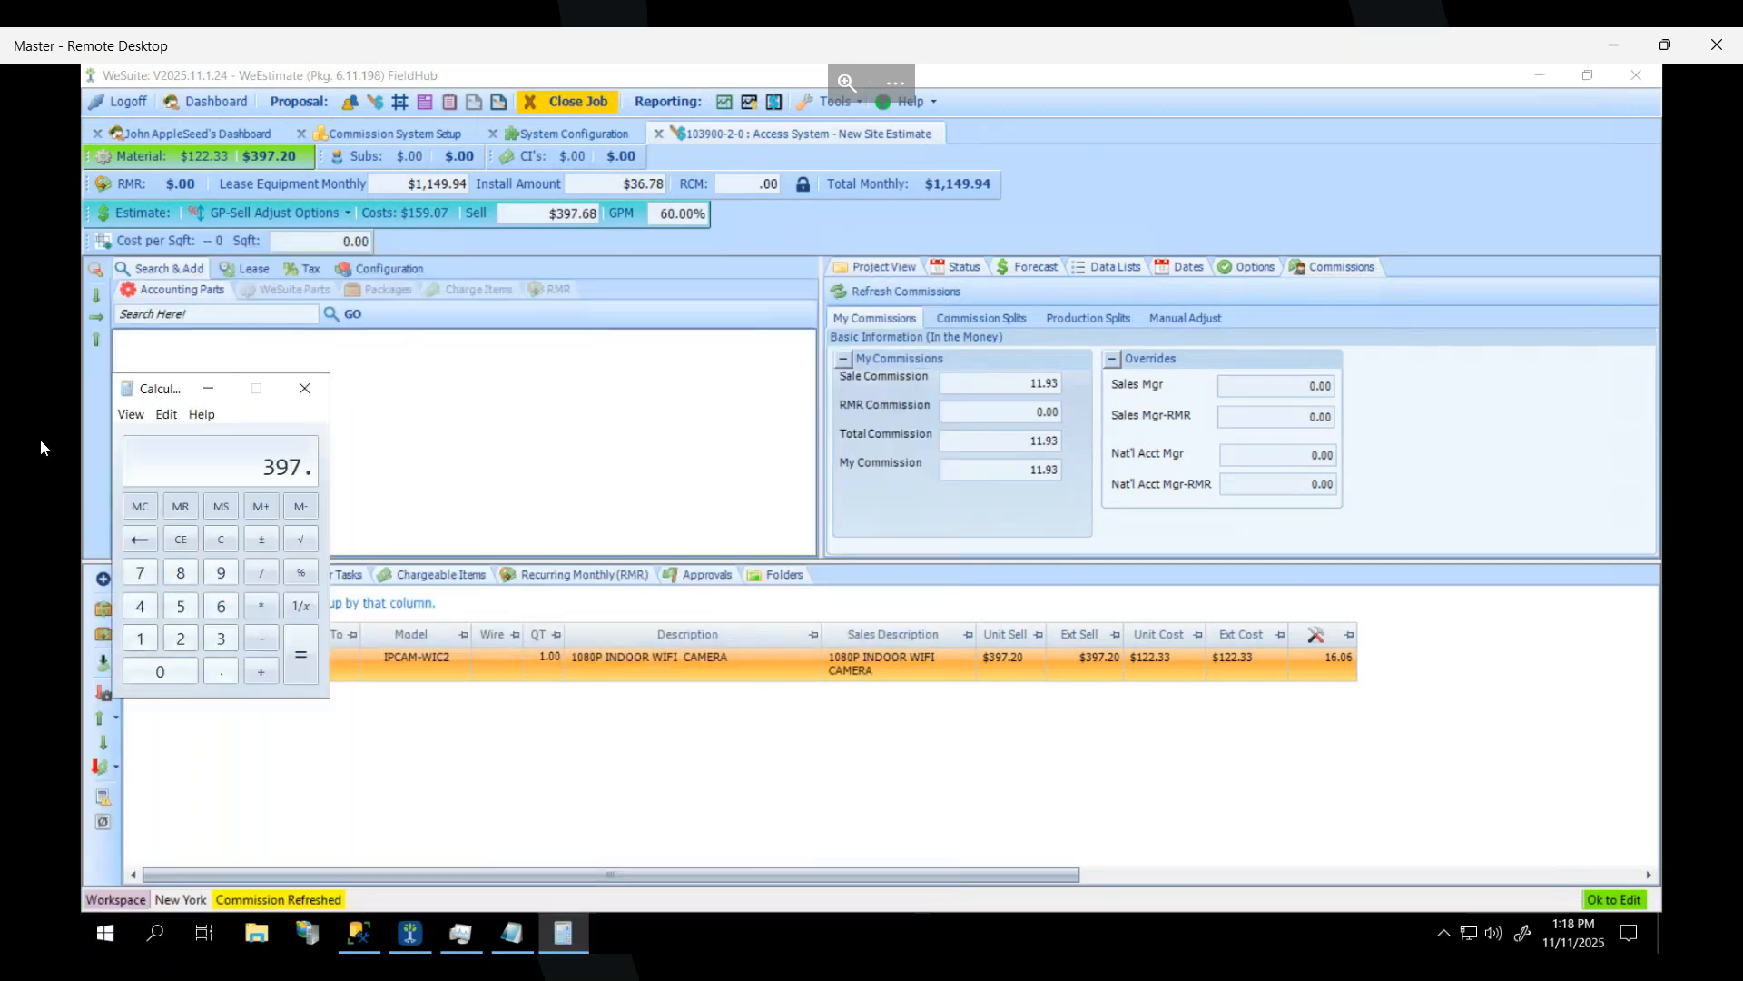
pyautogui.write('68*.03')
pyautogui.press('Return')
# Examine the cluster rules and payments of New Sales Person Commission in the system overview, and return to the job estimate.
pyautogui.click(355, 134)
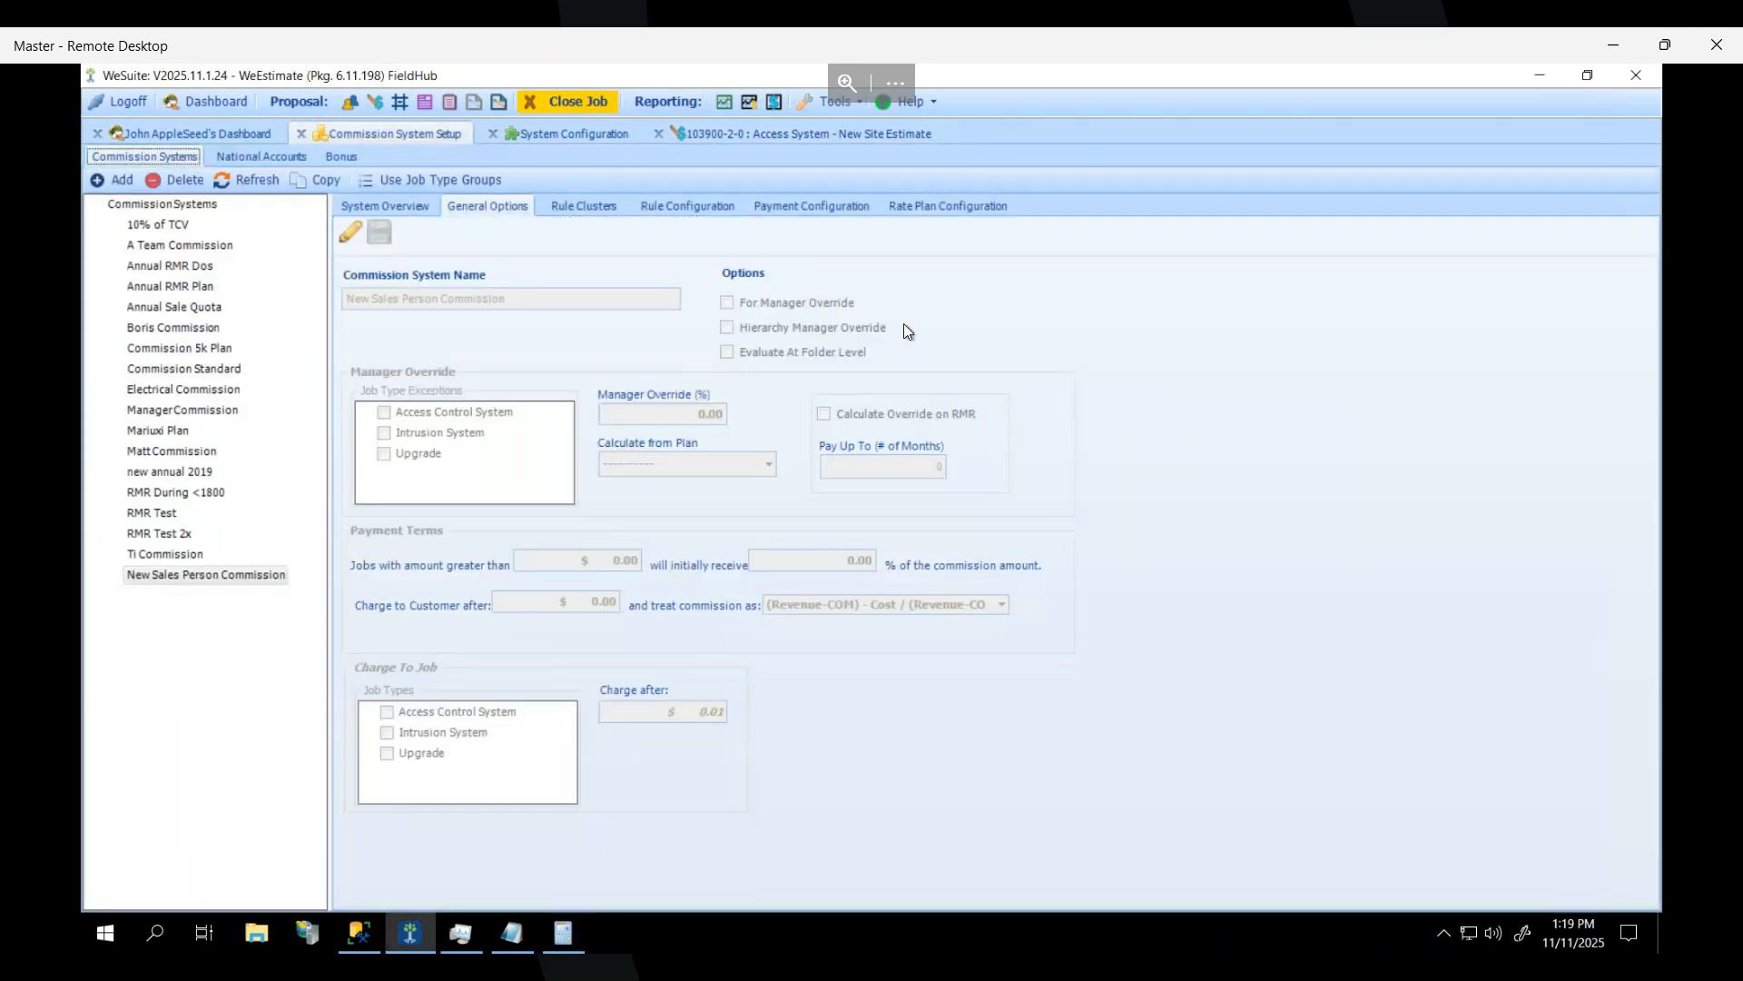
pyautogui.click(400, 206)
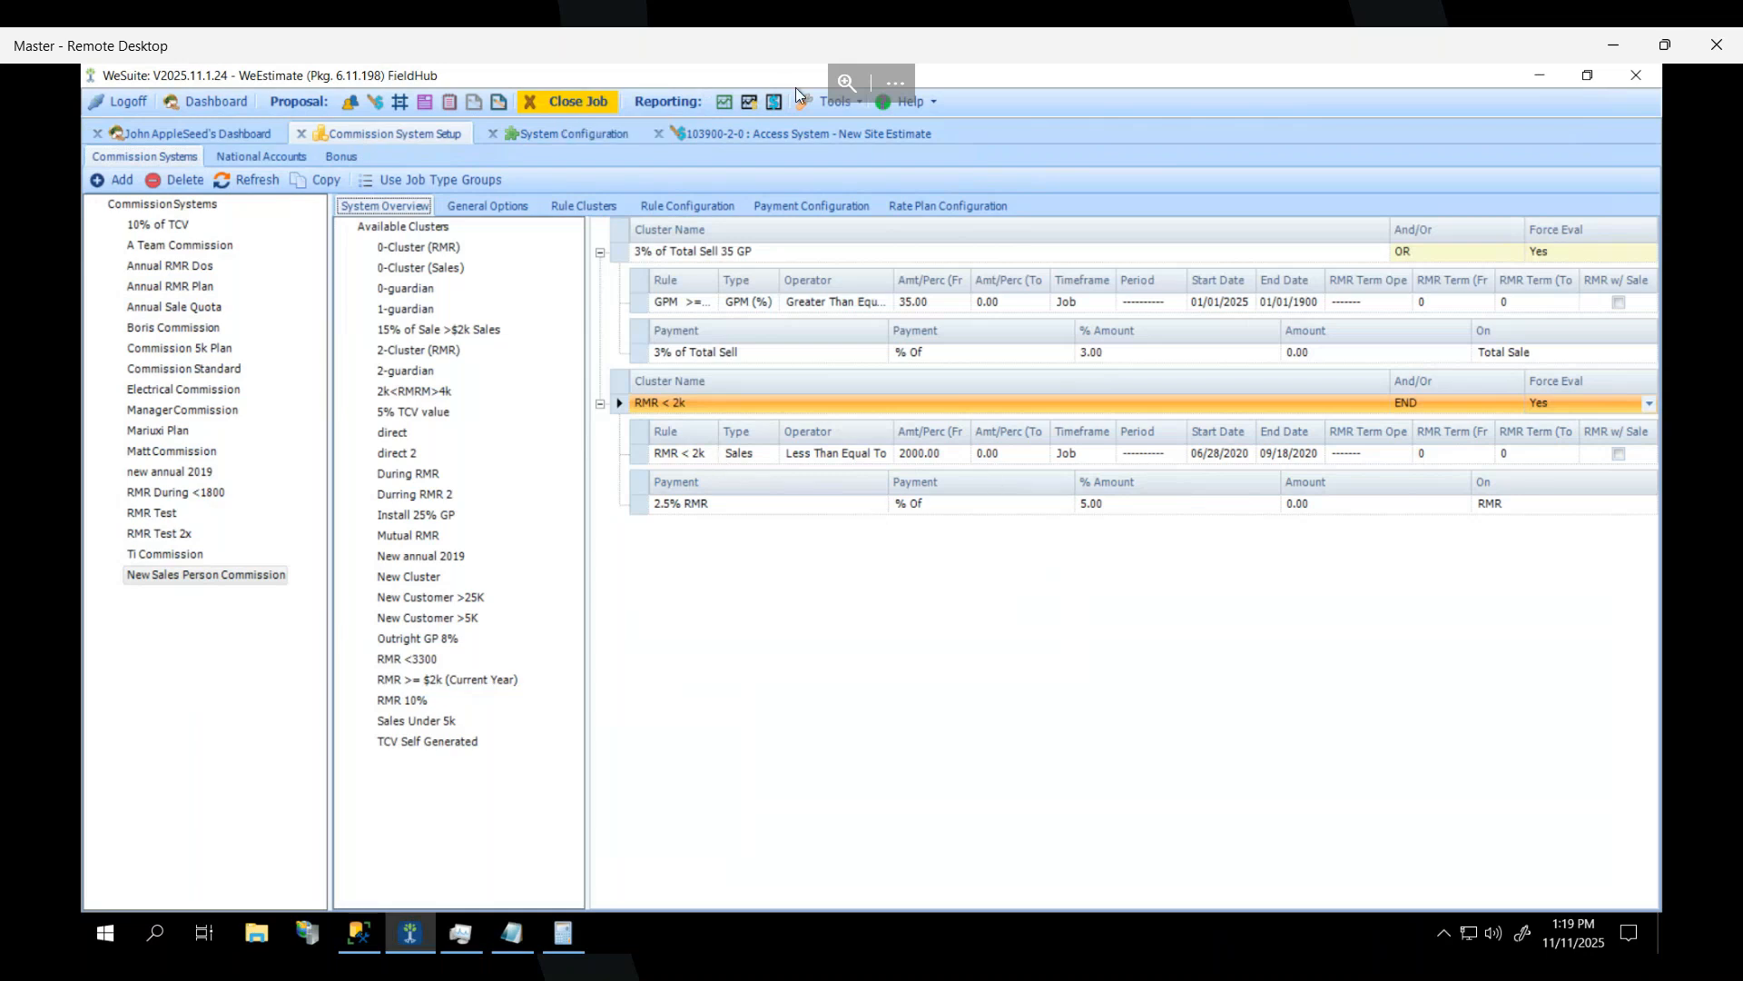
pyautogui.click(791, 135)
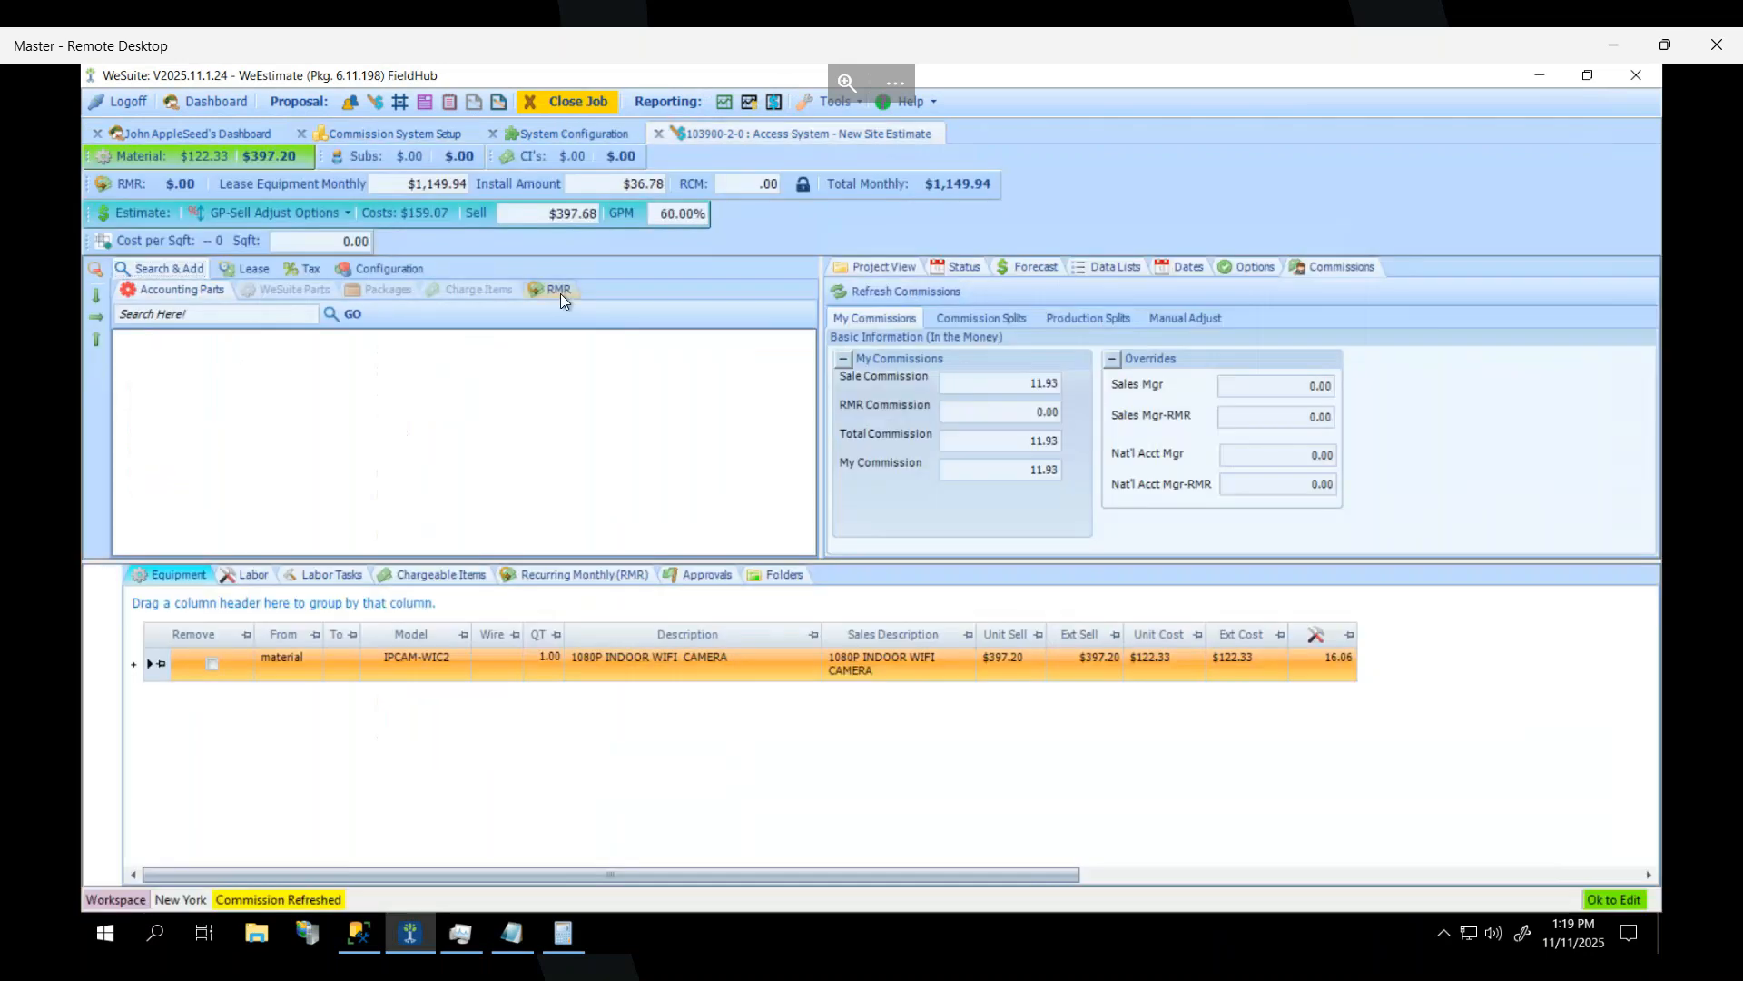
# Add one Total Connect Video RMR item to the Estimate folder, set its unit monthly price to $30, and refresh the commissions.
pyautogui.click(874, 268)
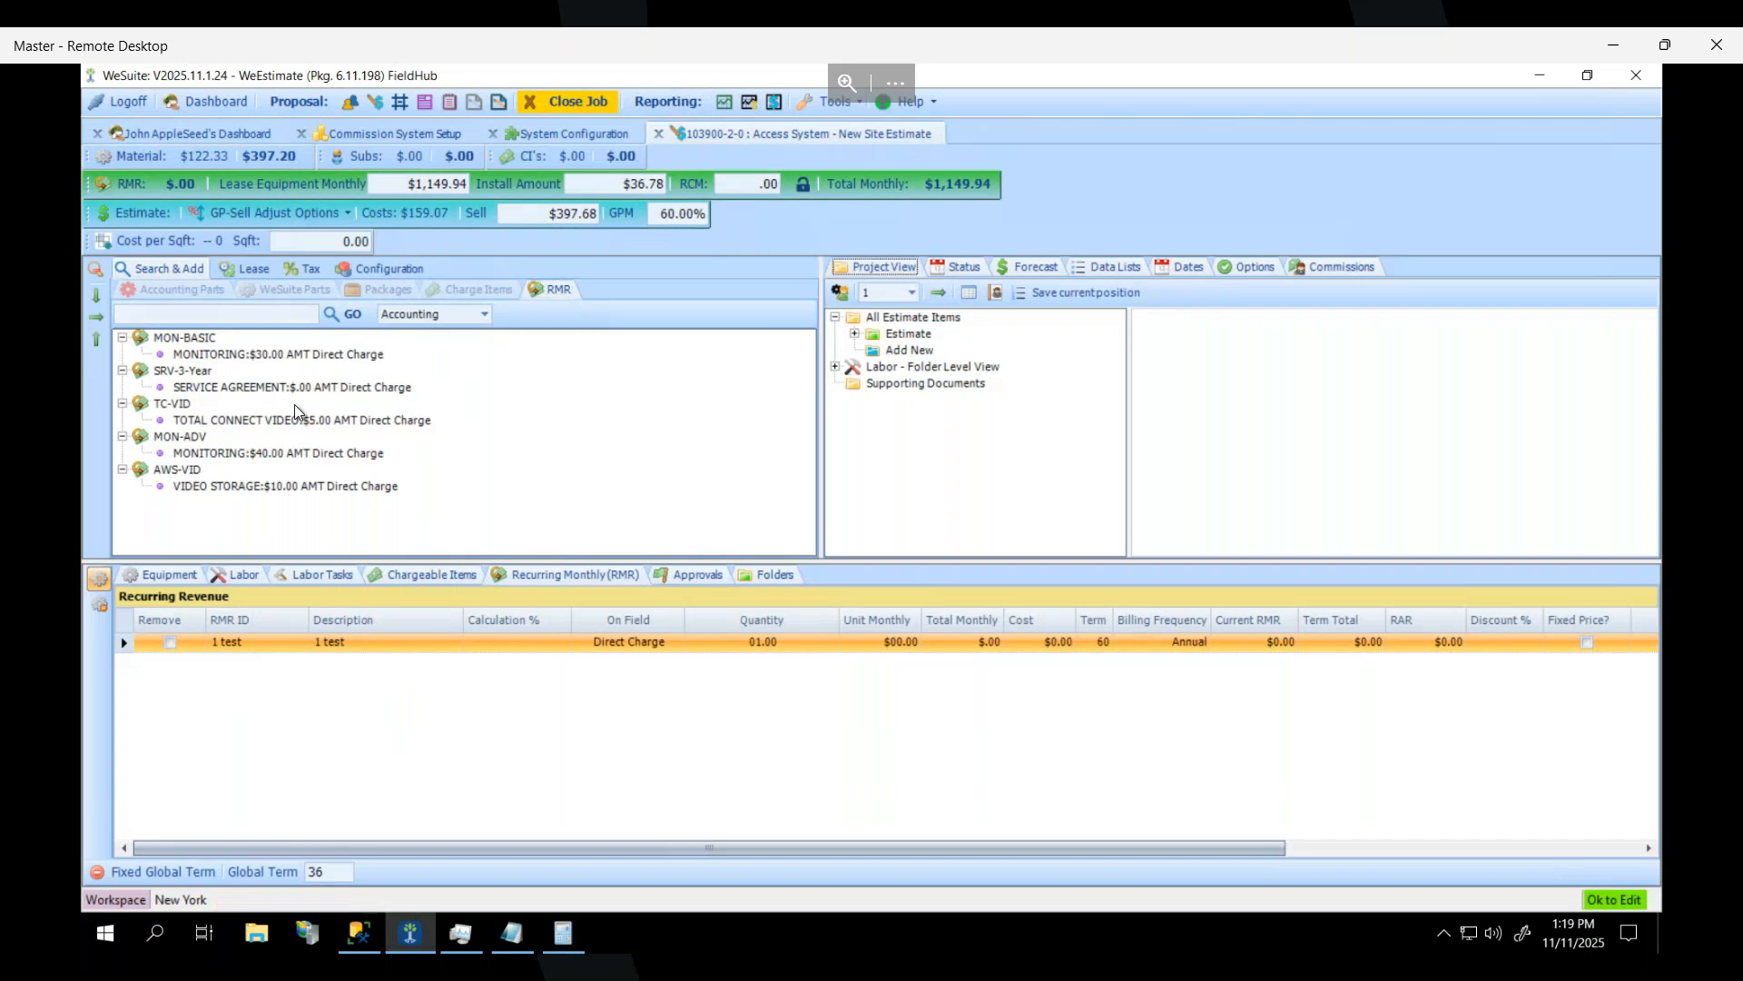
pyautogui.moveTo(252, 419); pyautogui.dragTo(873, 333)
pyautogui.click(852, 525)
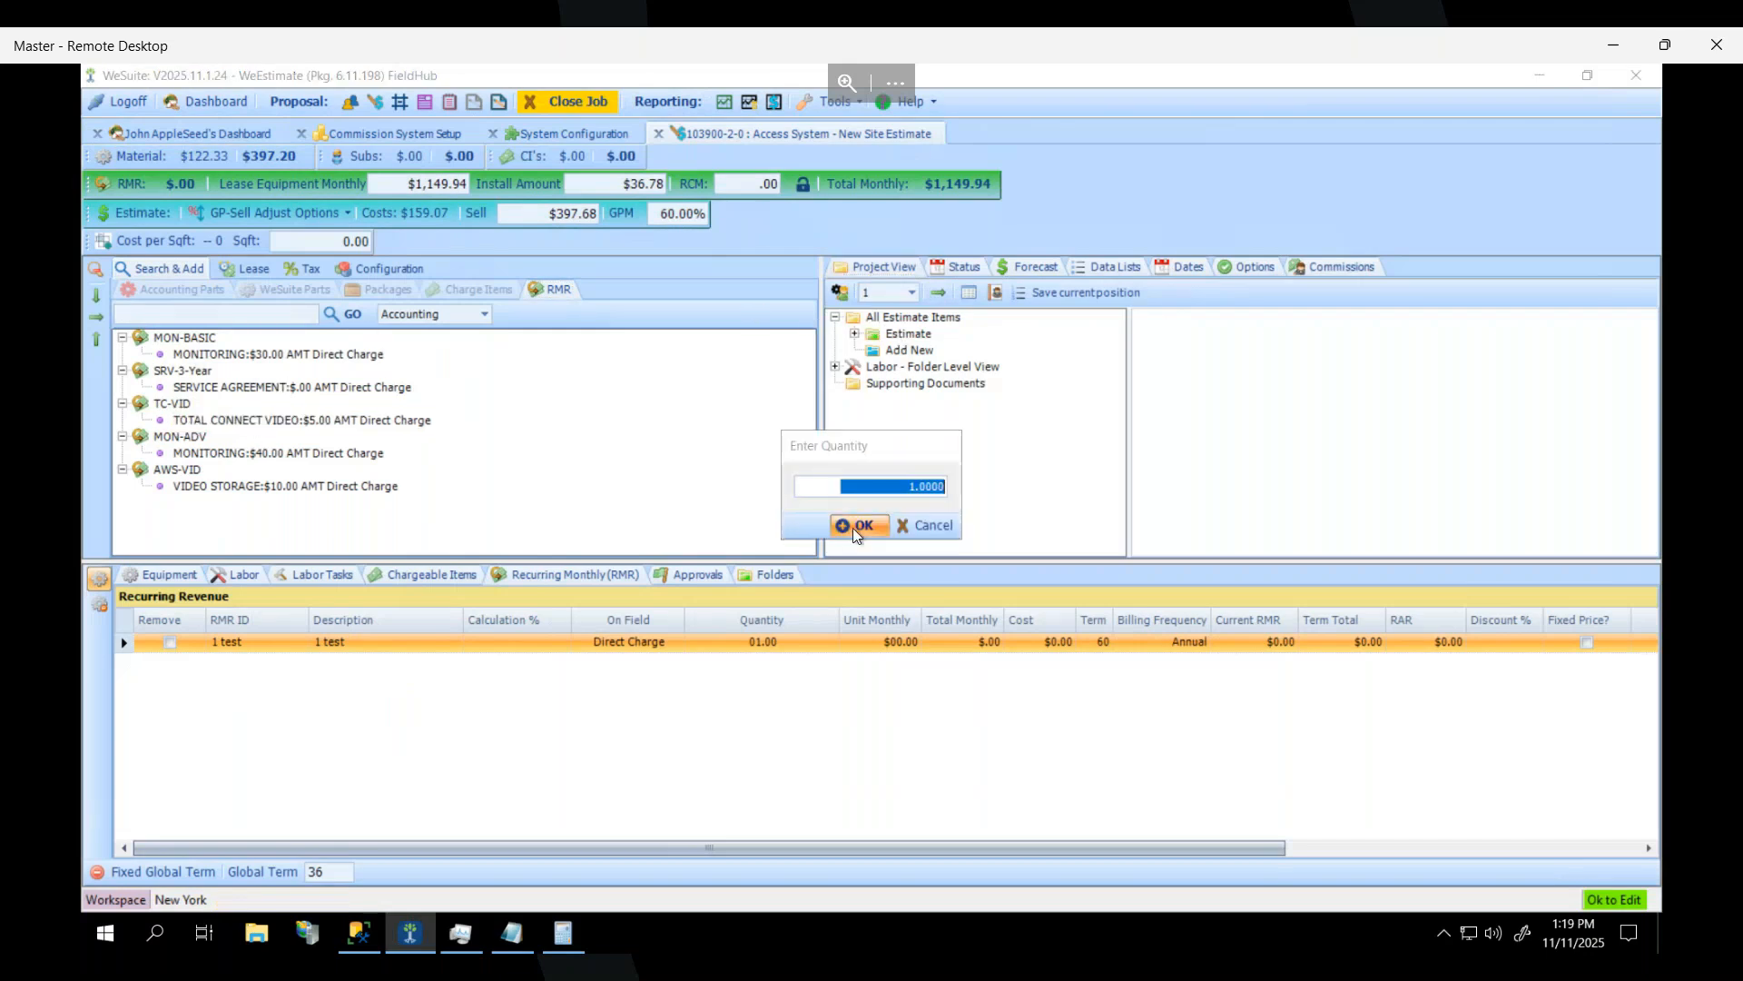
pyautogui.click(877, 668)
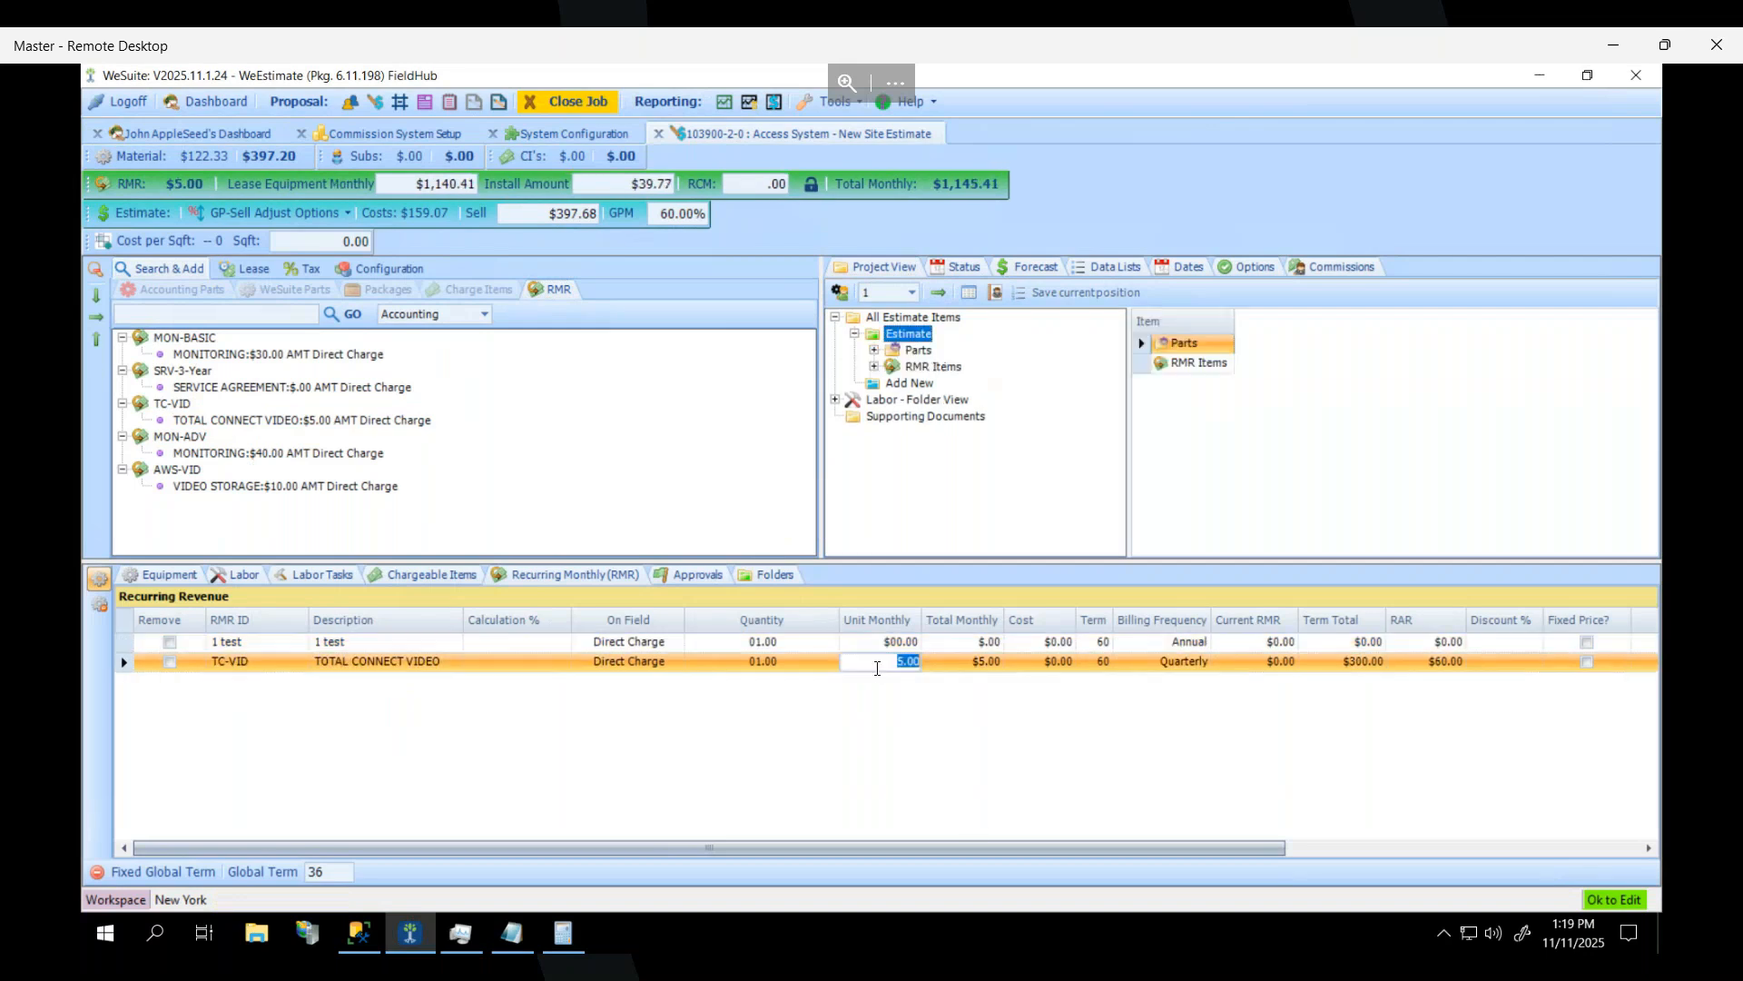
pyautogui.write('30')
pyautogui.press('Tab')
pyautogui.click(1327, 268)
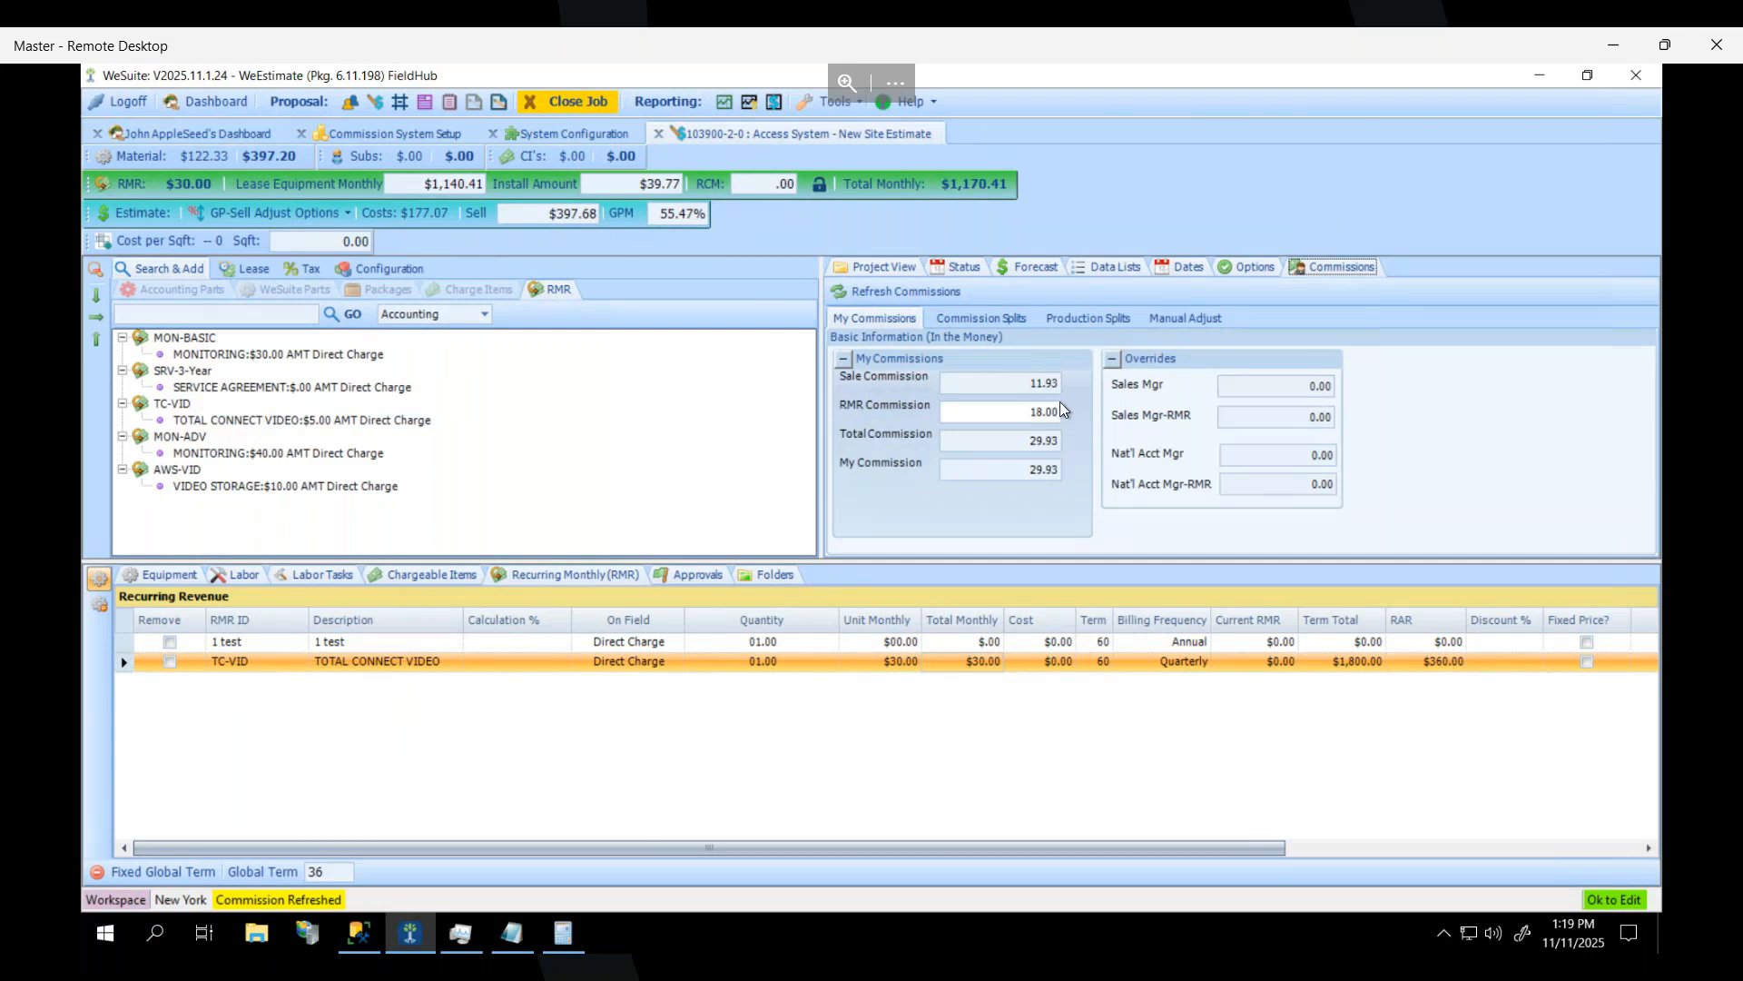
# Check the RMR commission in Calculator by computing 30 × 2.5 and 30 × .25.
pyautogui.click(569, 926)
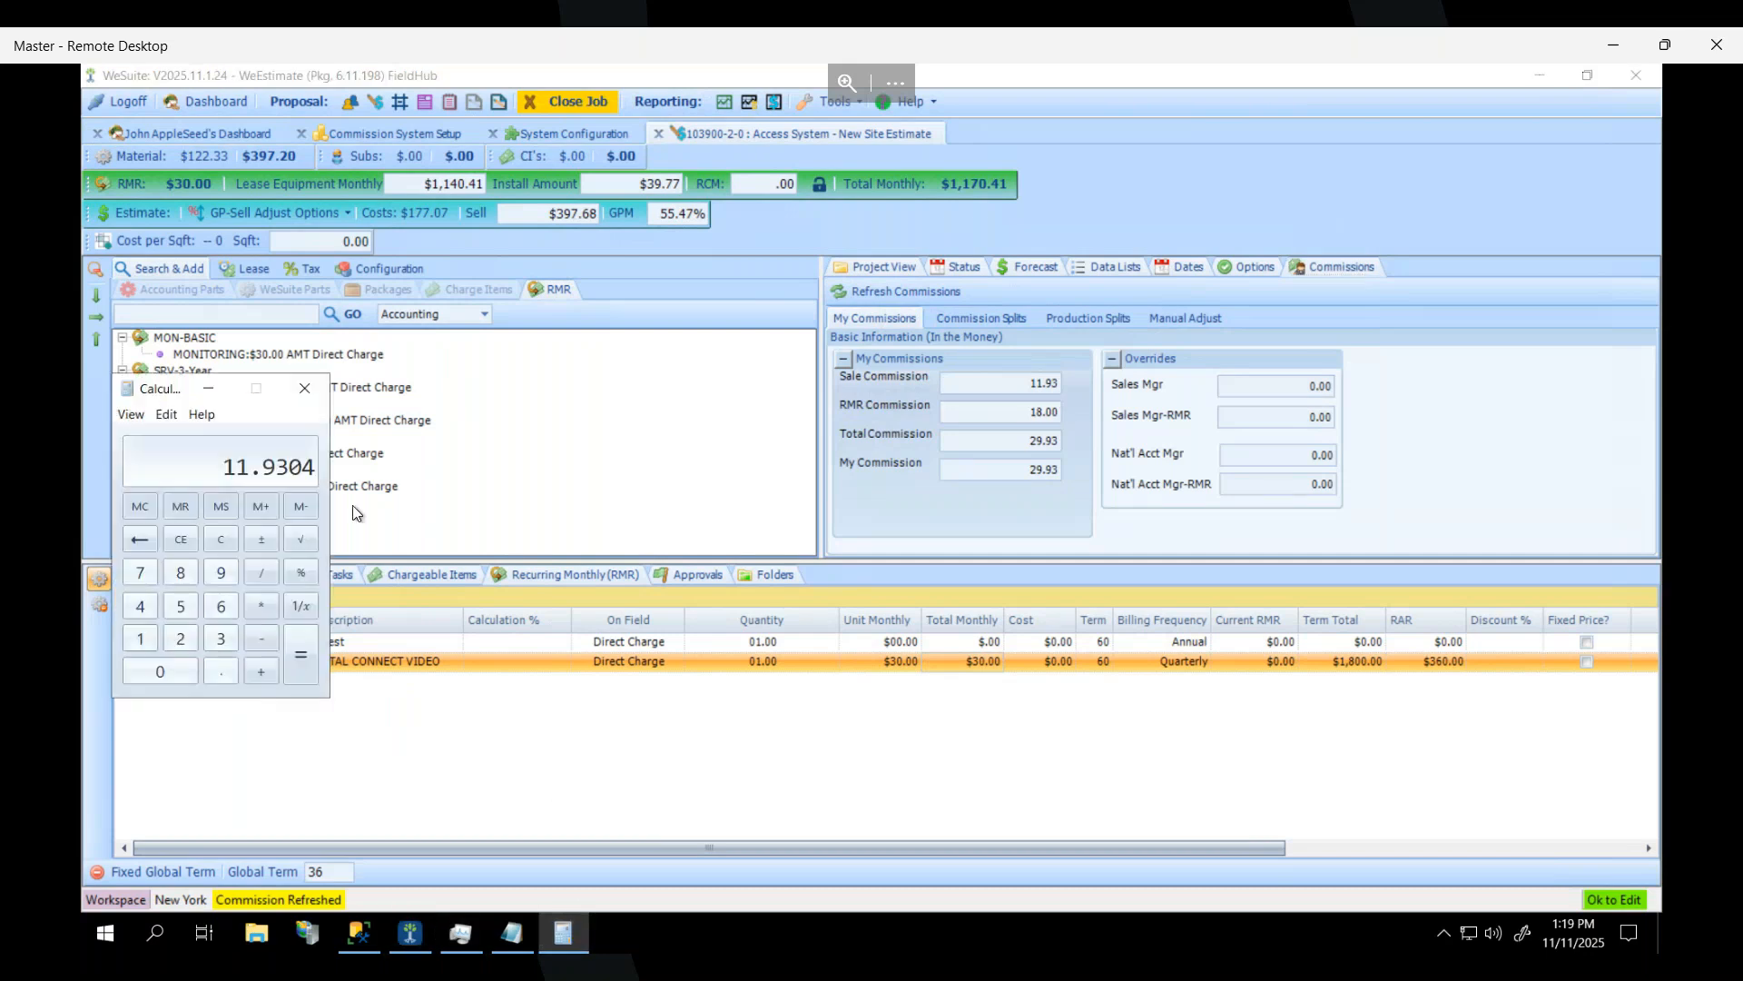
pyautogui.click(218, 541)
pyautogui.write('30 * 0.2')
pyautogui.press('BackSpace')
pyautogui.press('BackSpace')
pyautogui.write('2.5')
pyautogui.press('Return')
pyautogui.click(221, 538)
pyautogui.write('30*.25')
pyautogui.press('Return')
# Examine the percentage amount of the "2.5% RMR" payment in the commission system overview, and return to the job estimate.
pyautogui.click(383, 136)
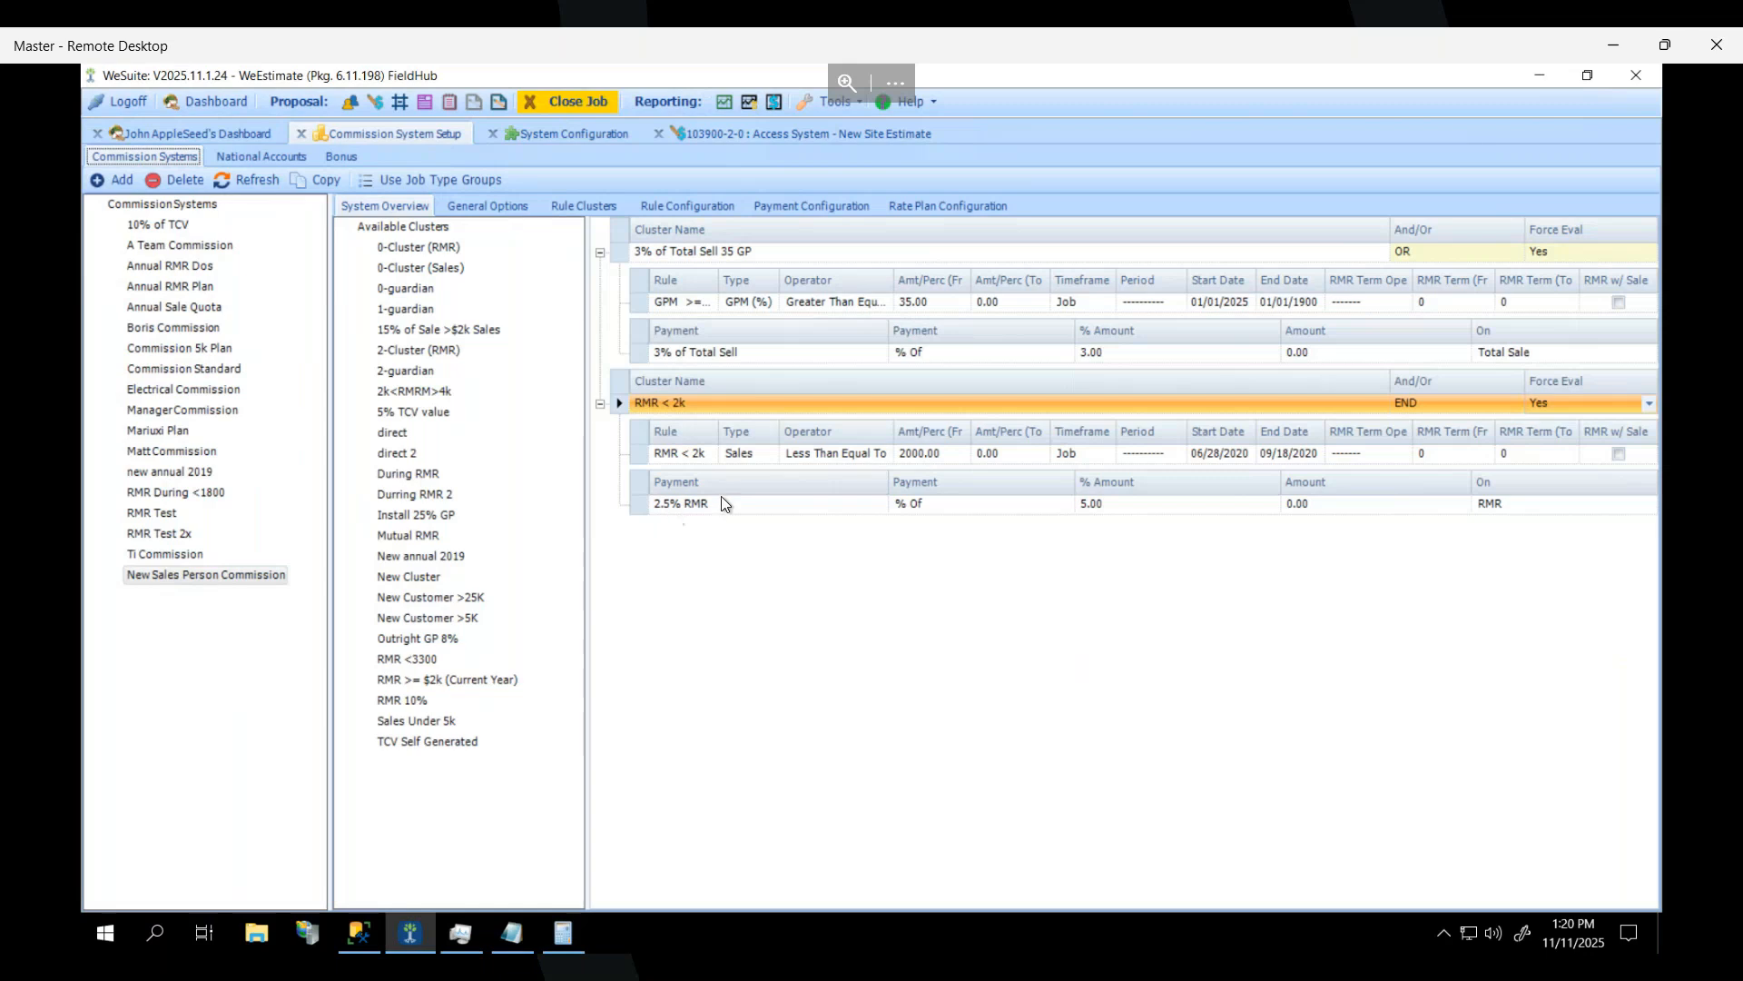
pyautogui.click(1180, 505)
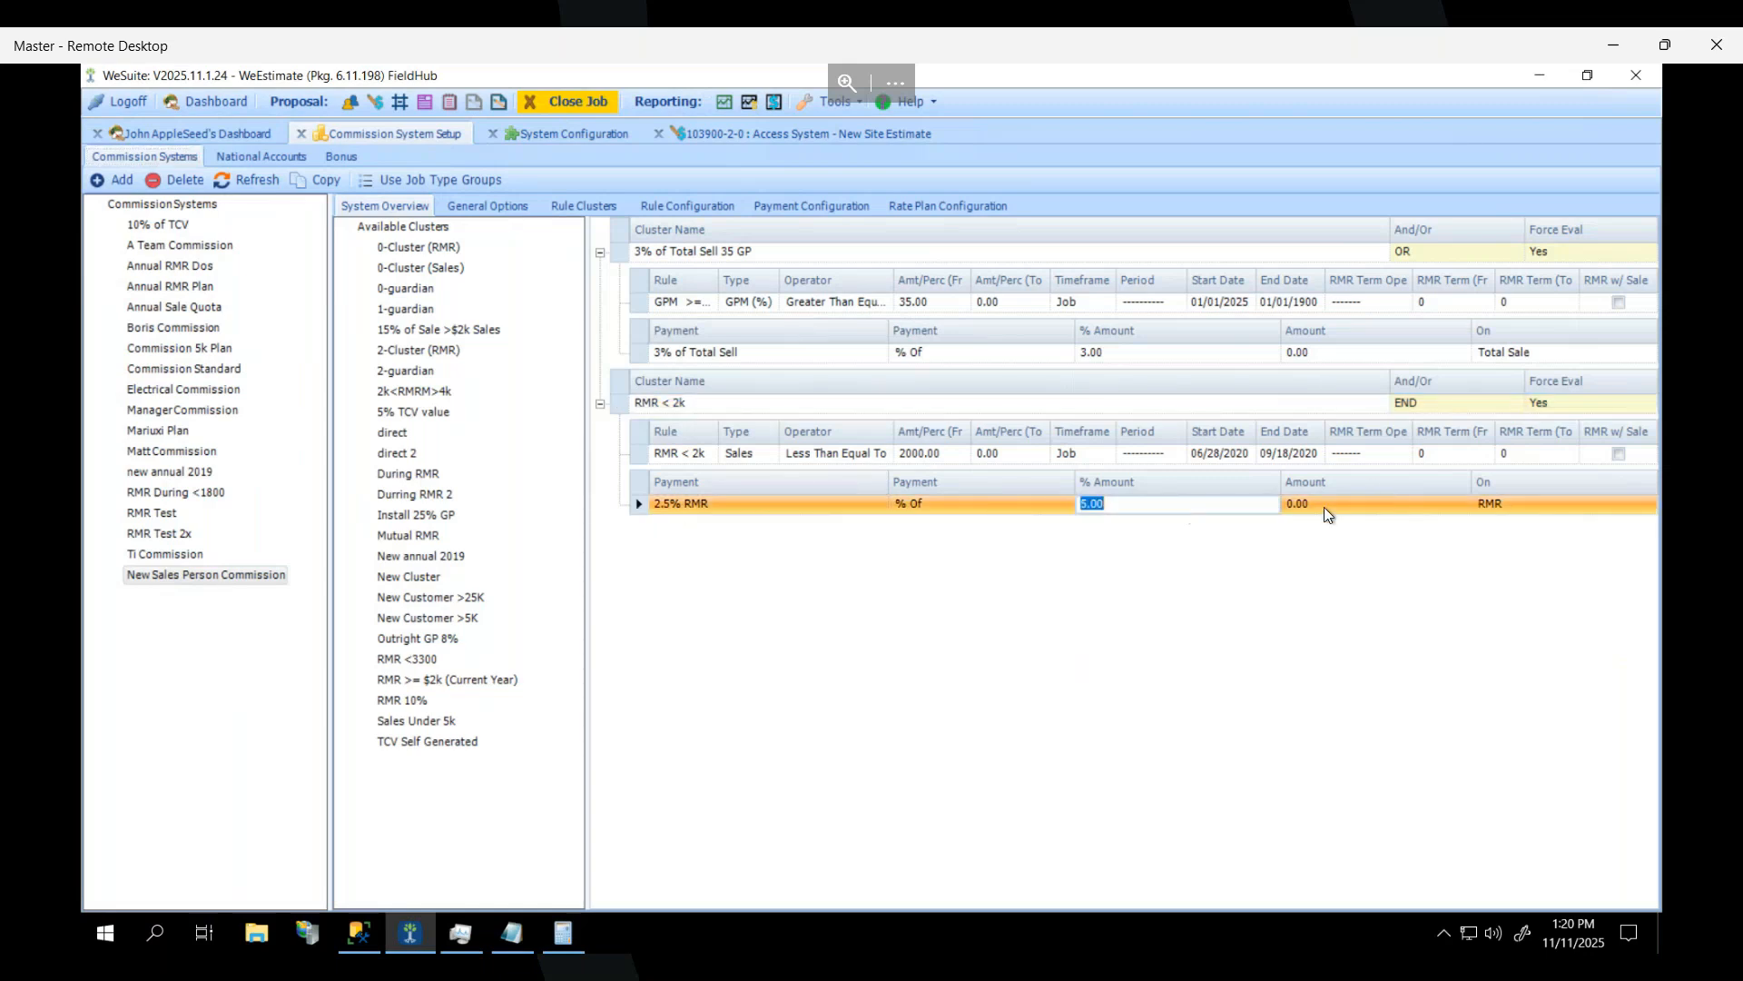
pyautogui.click(813, 138)
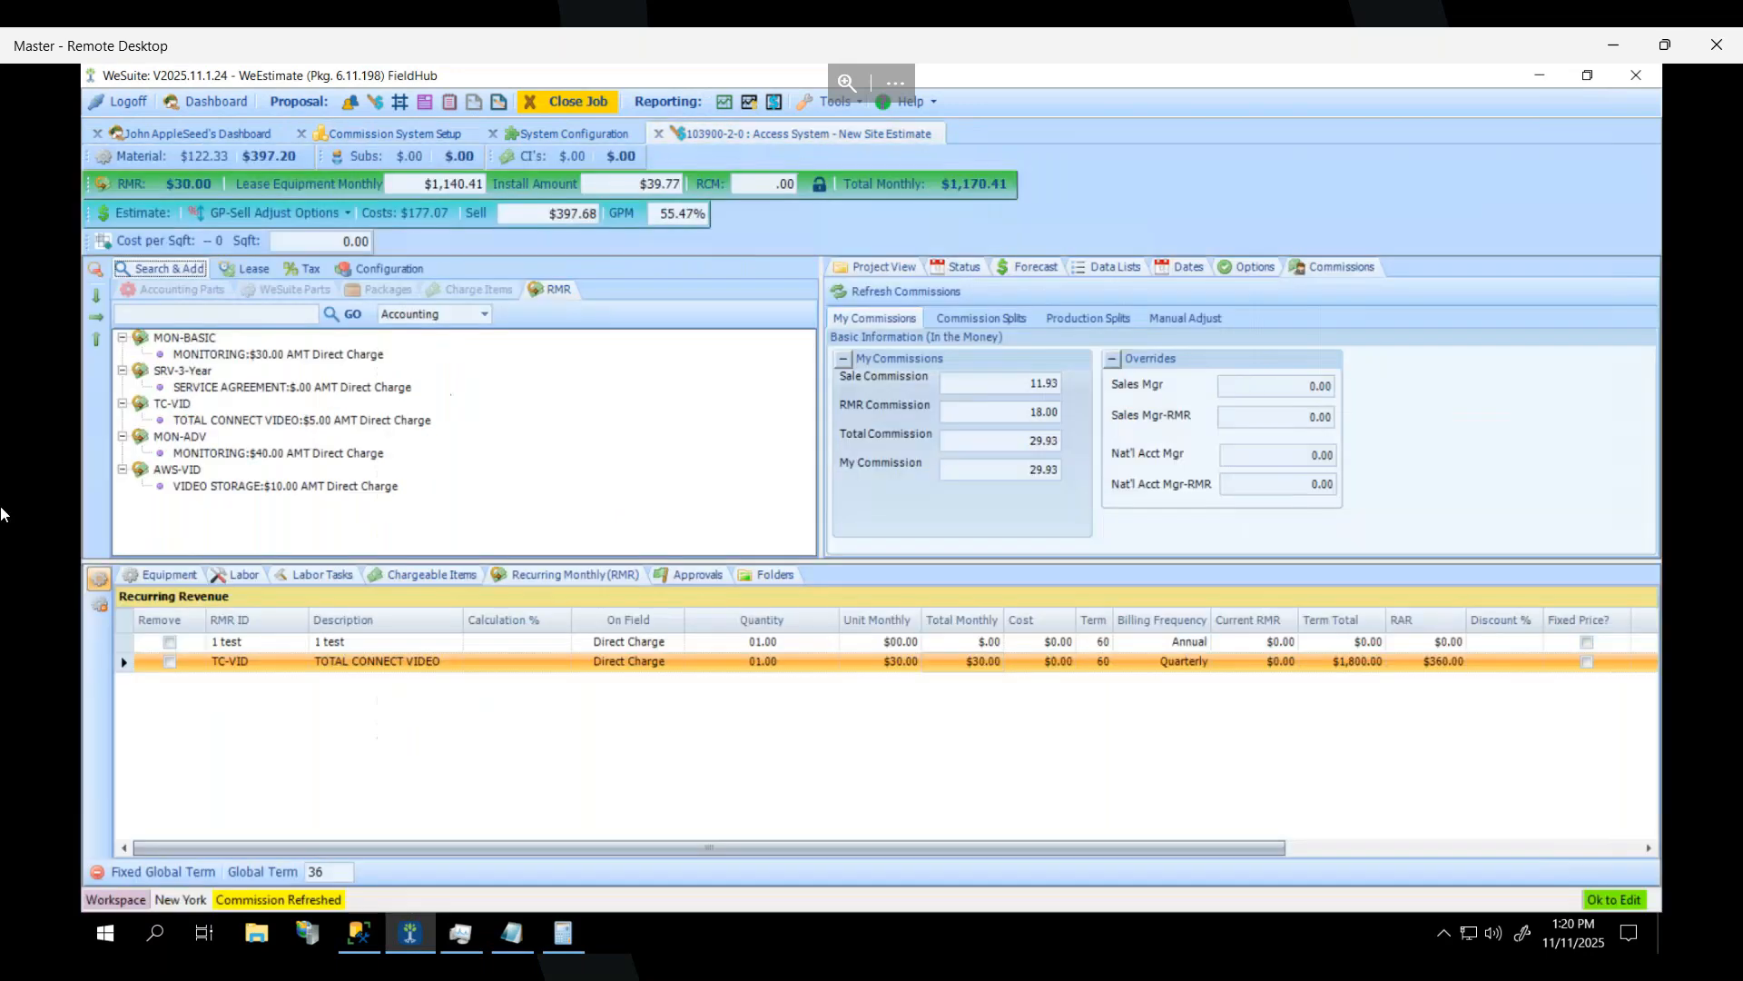
# Multiply the previous RMR commission result by 2 in Calculator.
pyautogui.click(352, 937)
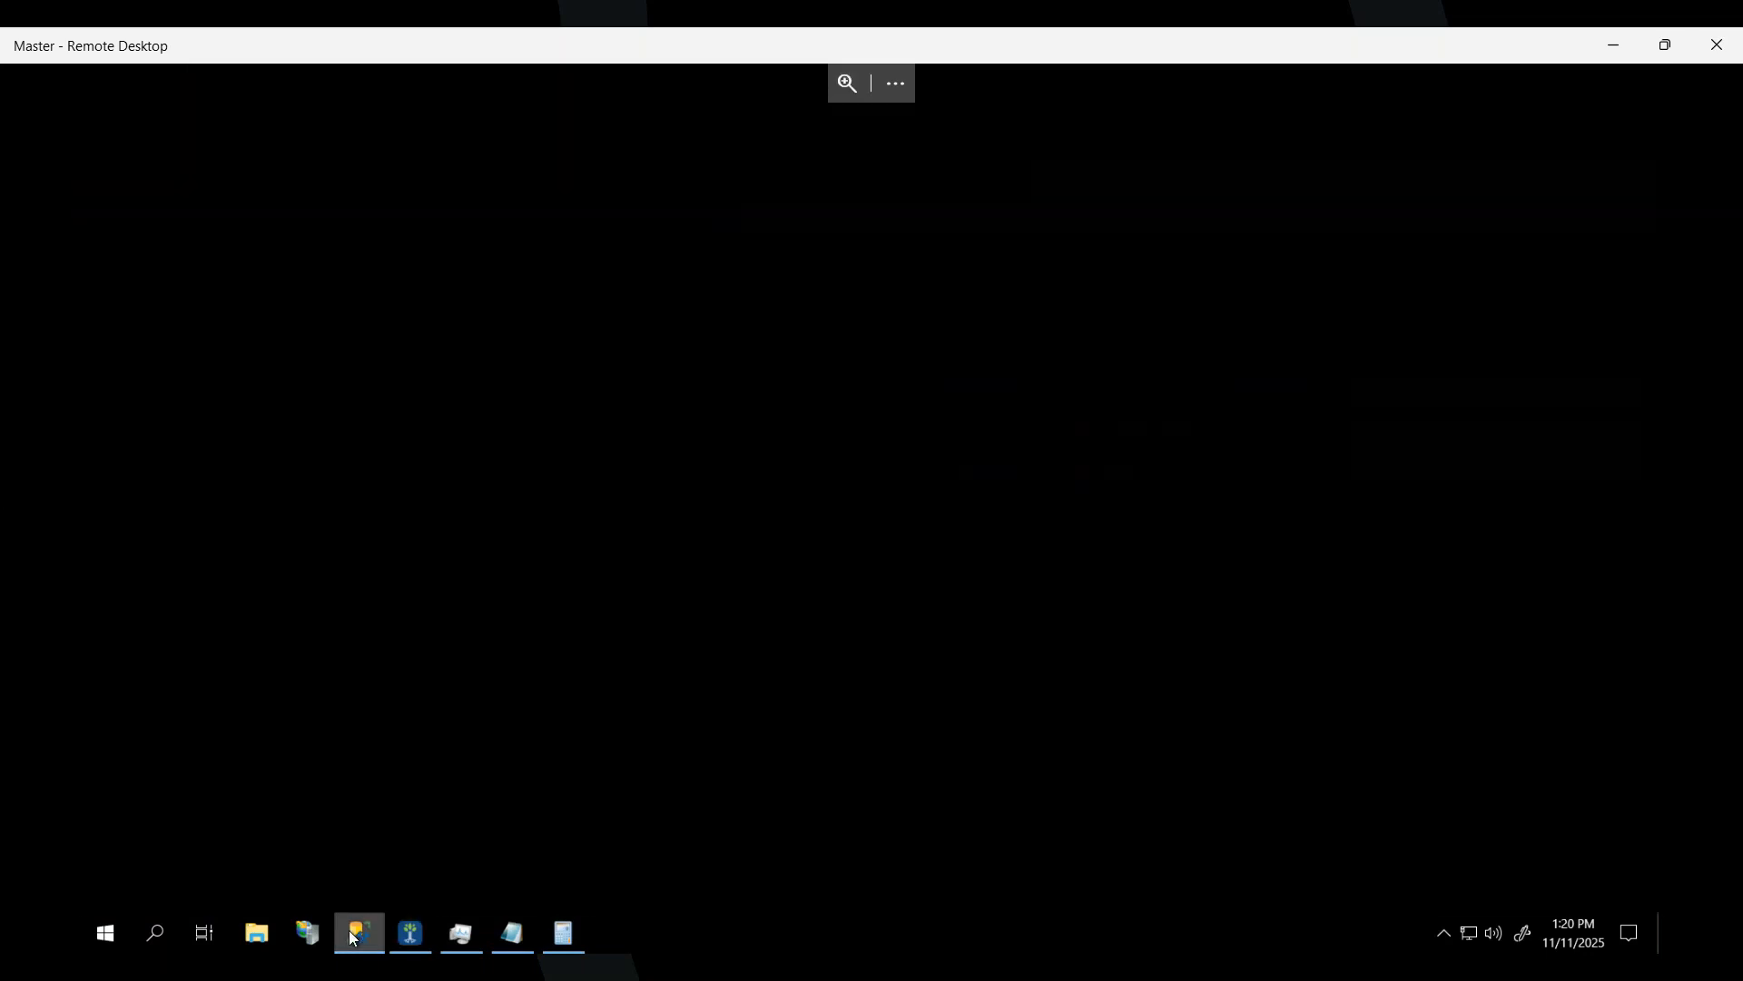
pyautogui.click(360, 935)
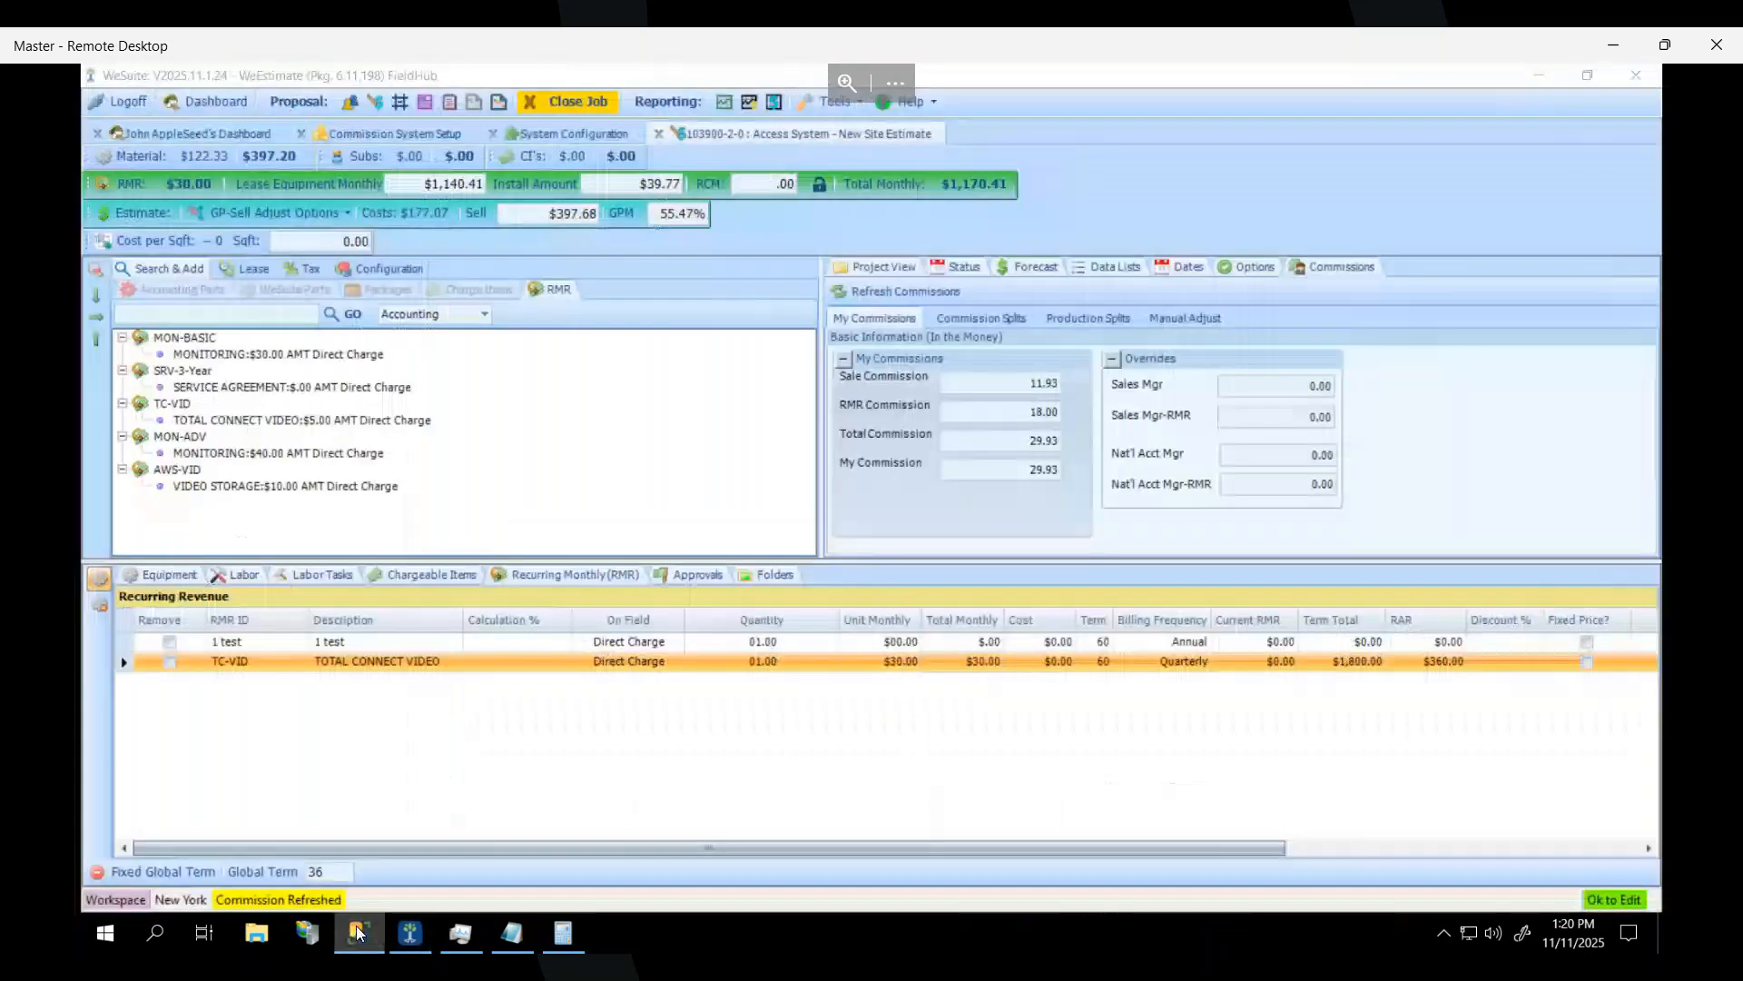
pyautogui.click(562, 933)
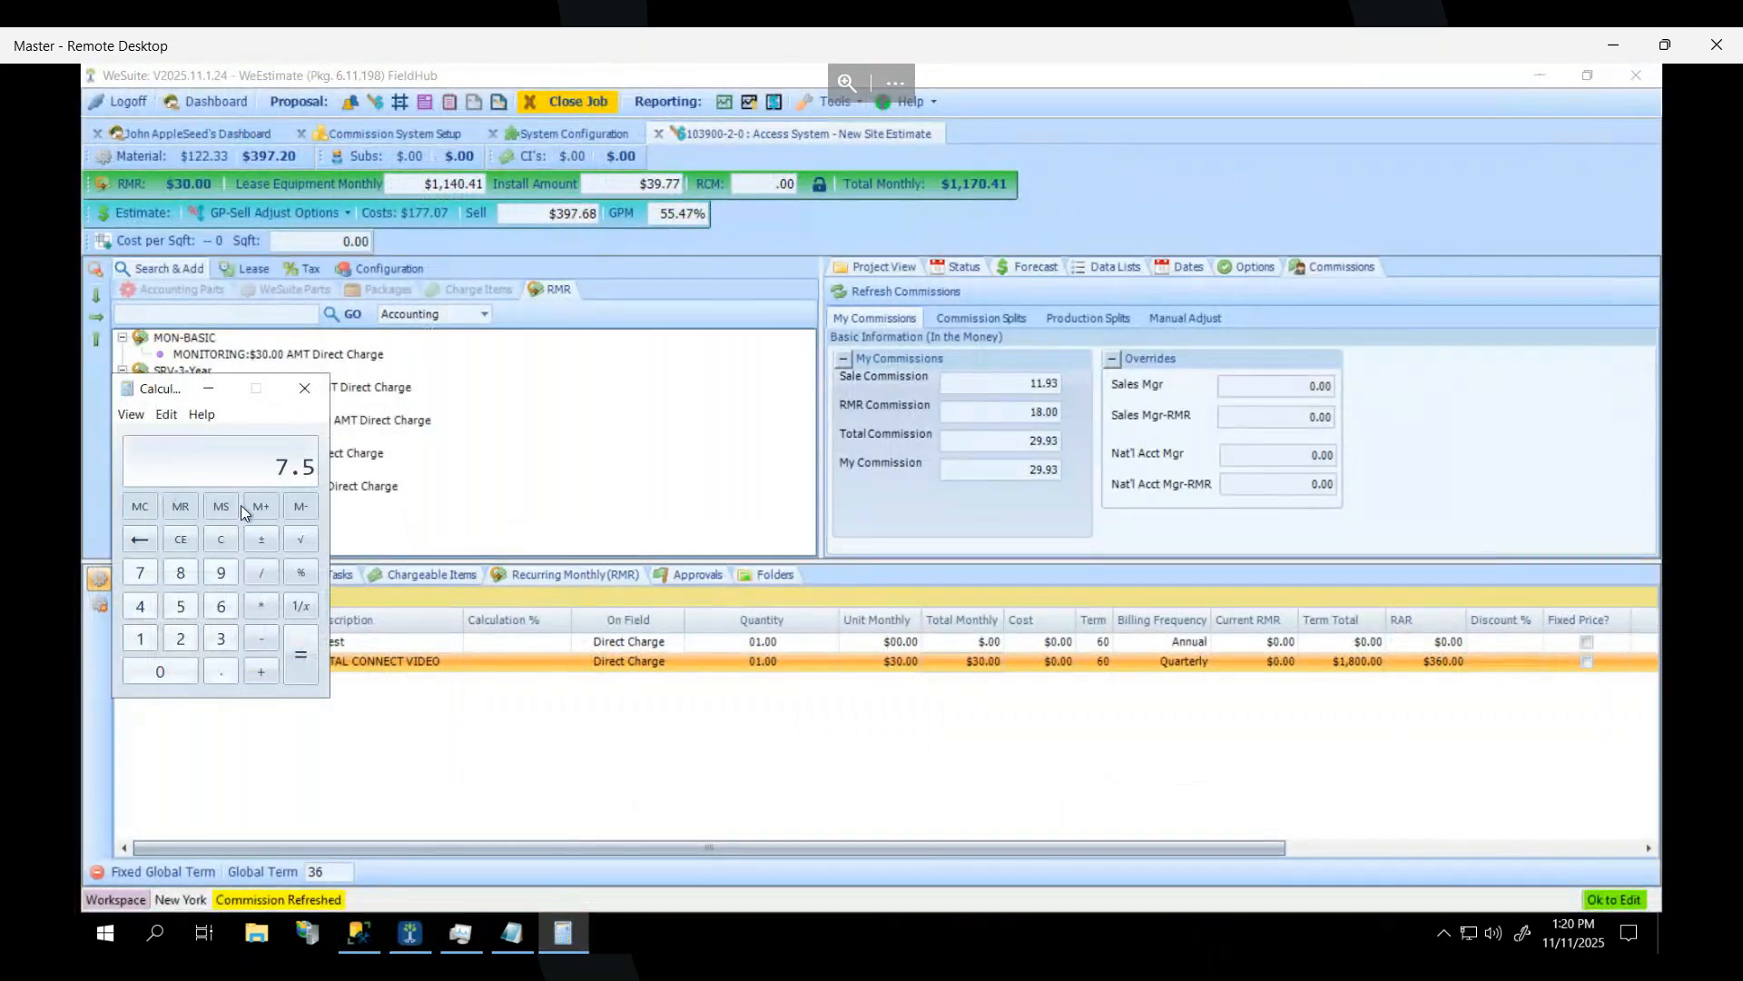
pyautogui.click(260, 606)
pyautogui.press('2')
pyautogui.click(302, 670)
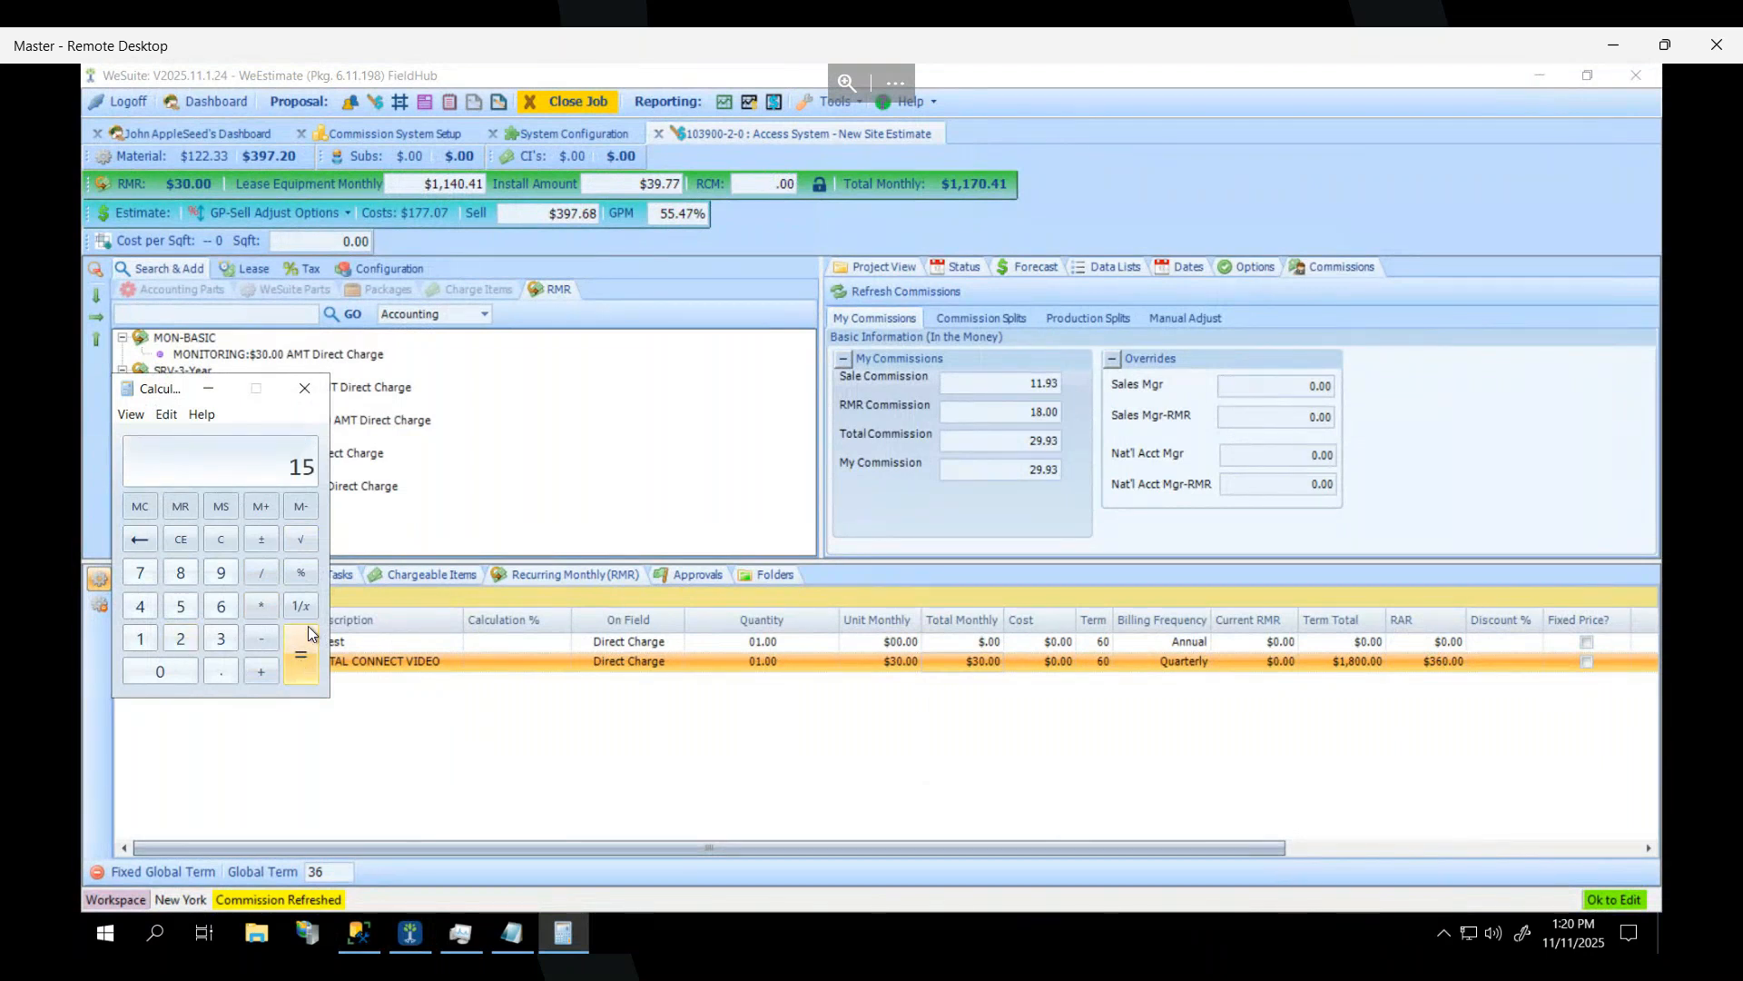
# Compare the job's sale, RMR and total commissions with the payment settings in the commission system overview.
pyautogui.click(643, 463)
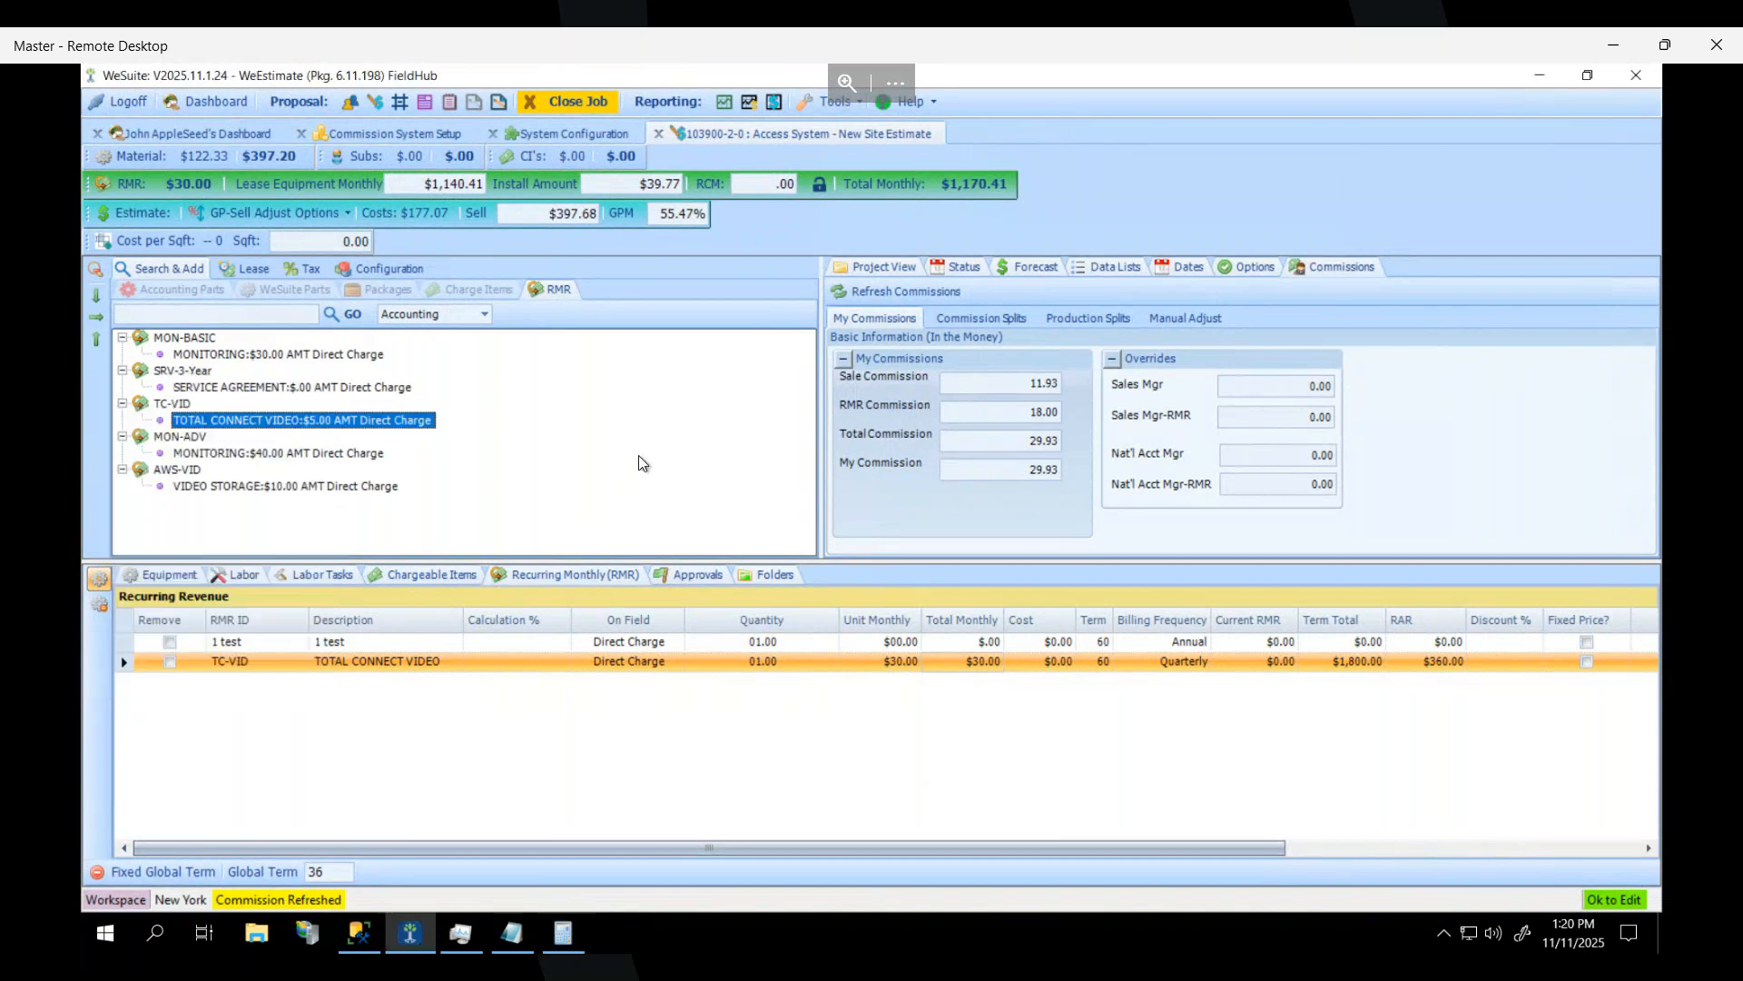
pyautogui.click(1026, 385)
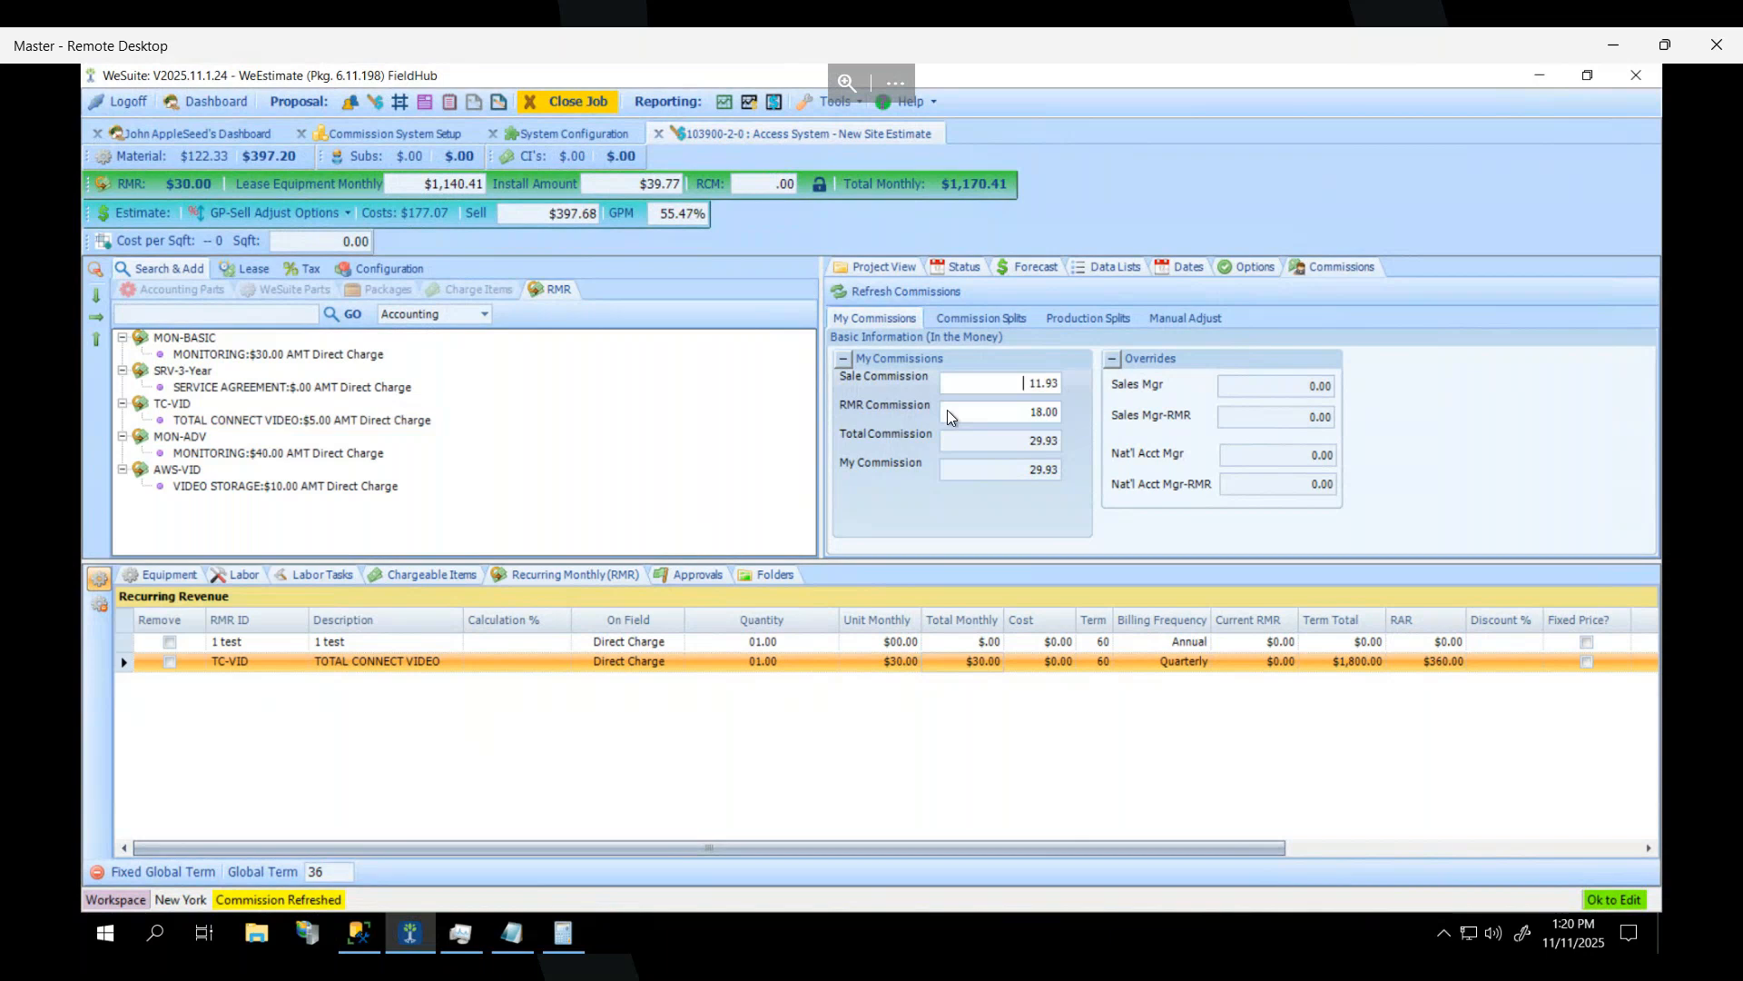
pyautogui.click(1013, 414)
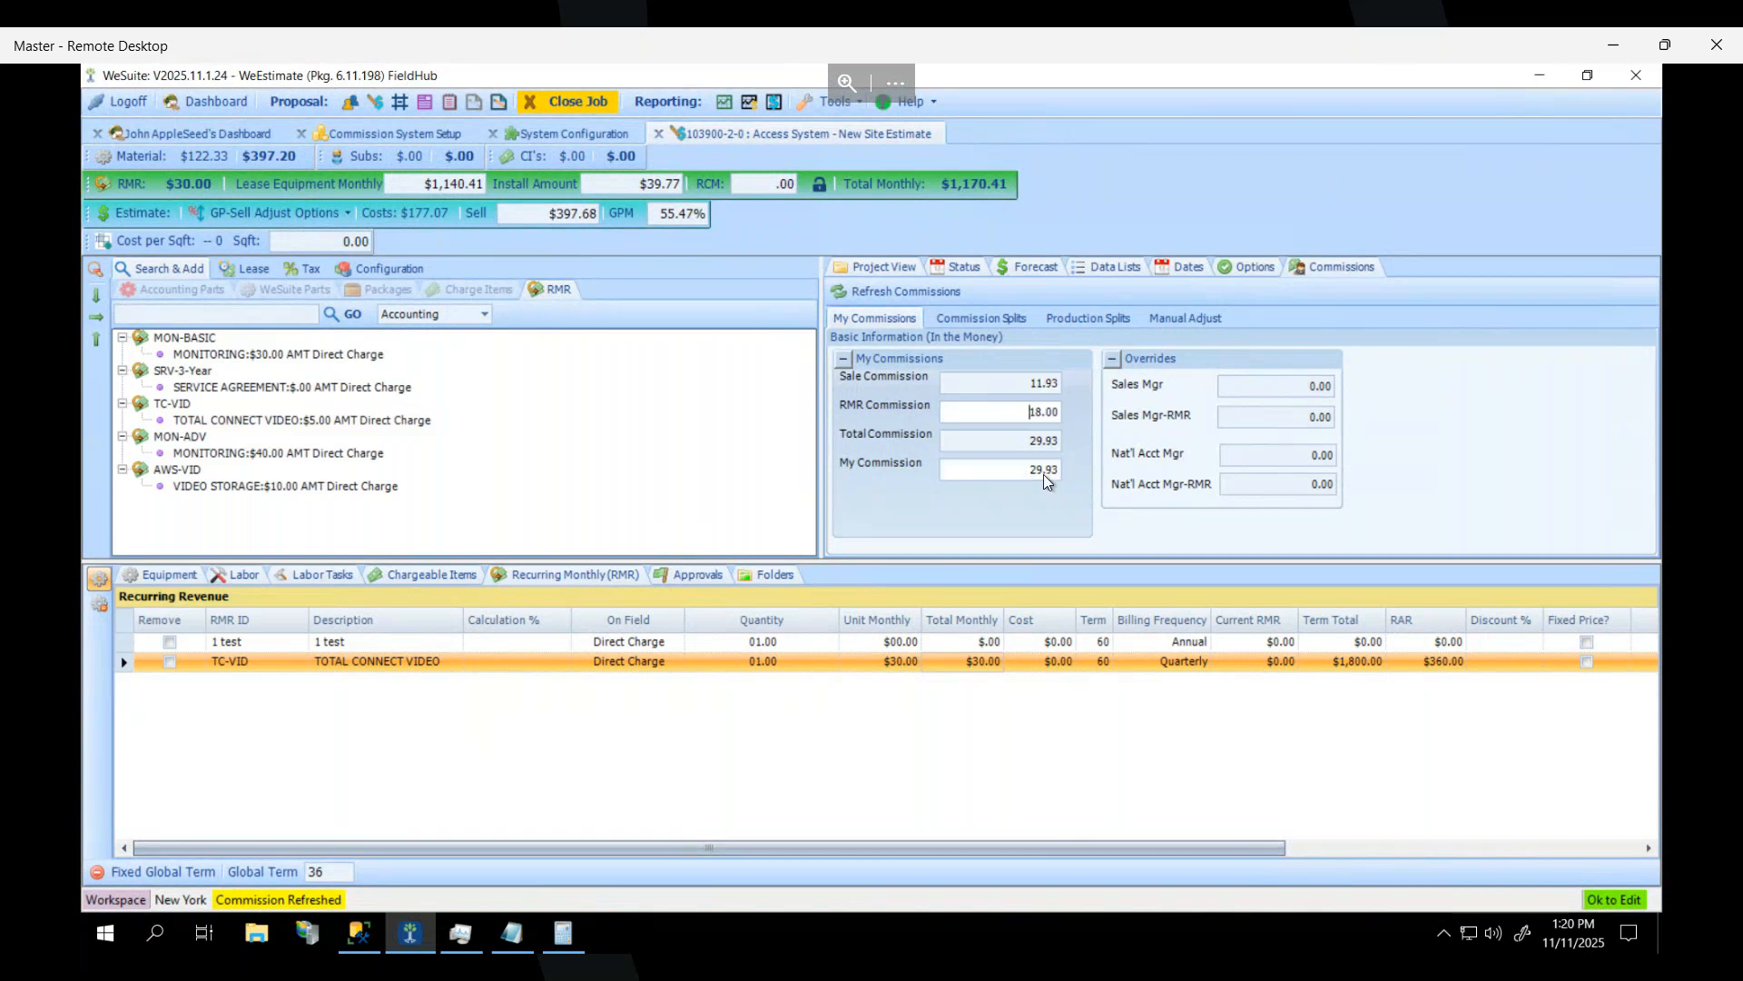
pyautogui.click(394, 133)
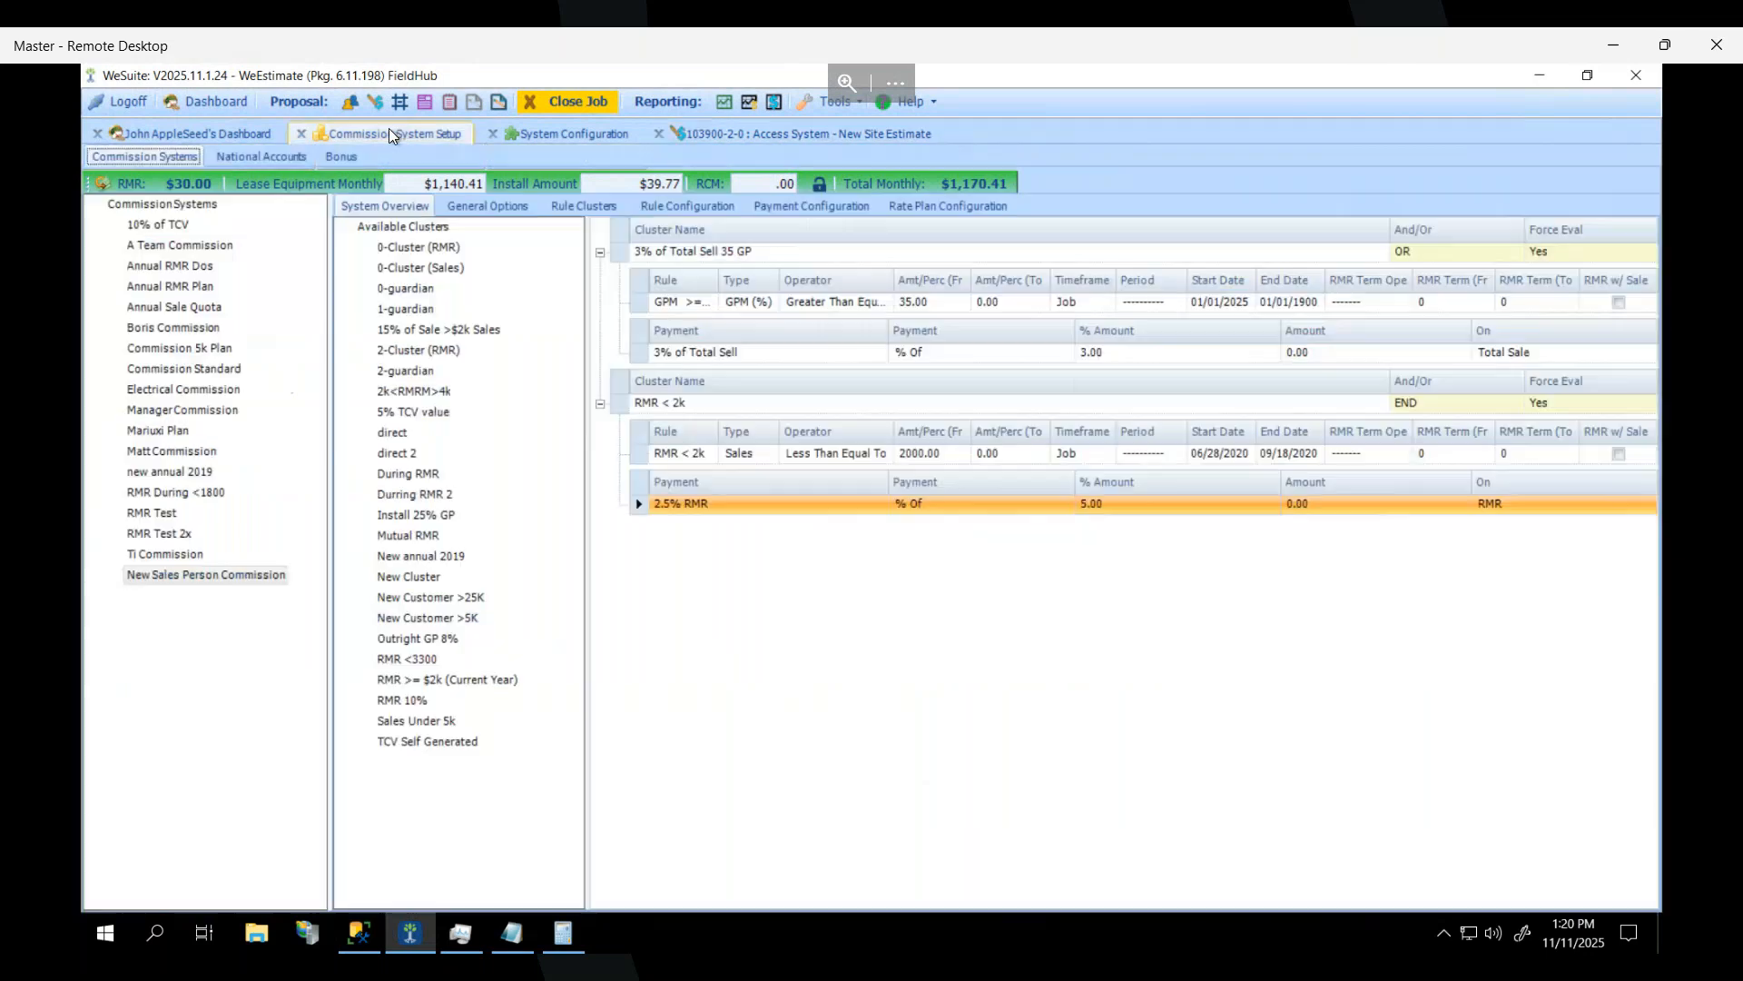
# Set Force Eval to Default for both the "3% of Total Sell 35 GP" and "RMR < 2k" clusters.
pyautogui.click(599, 251)
pyautogui.click(600, 272)
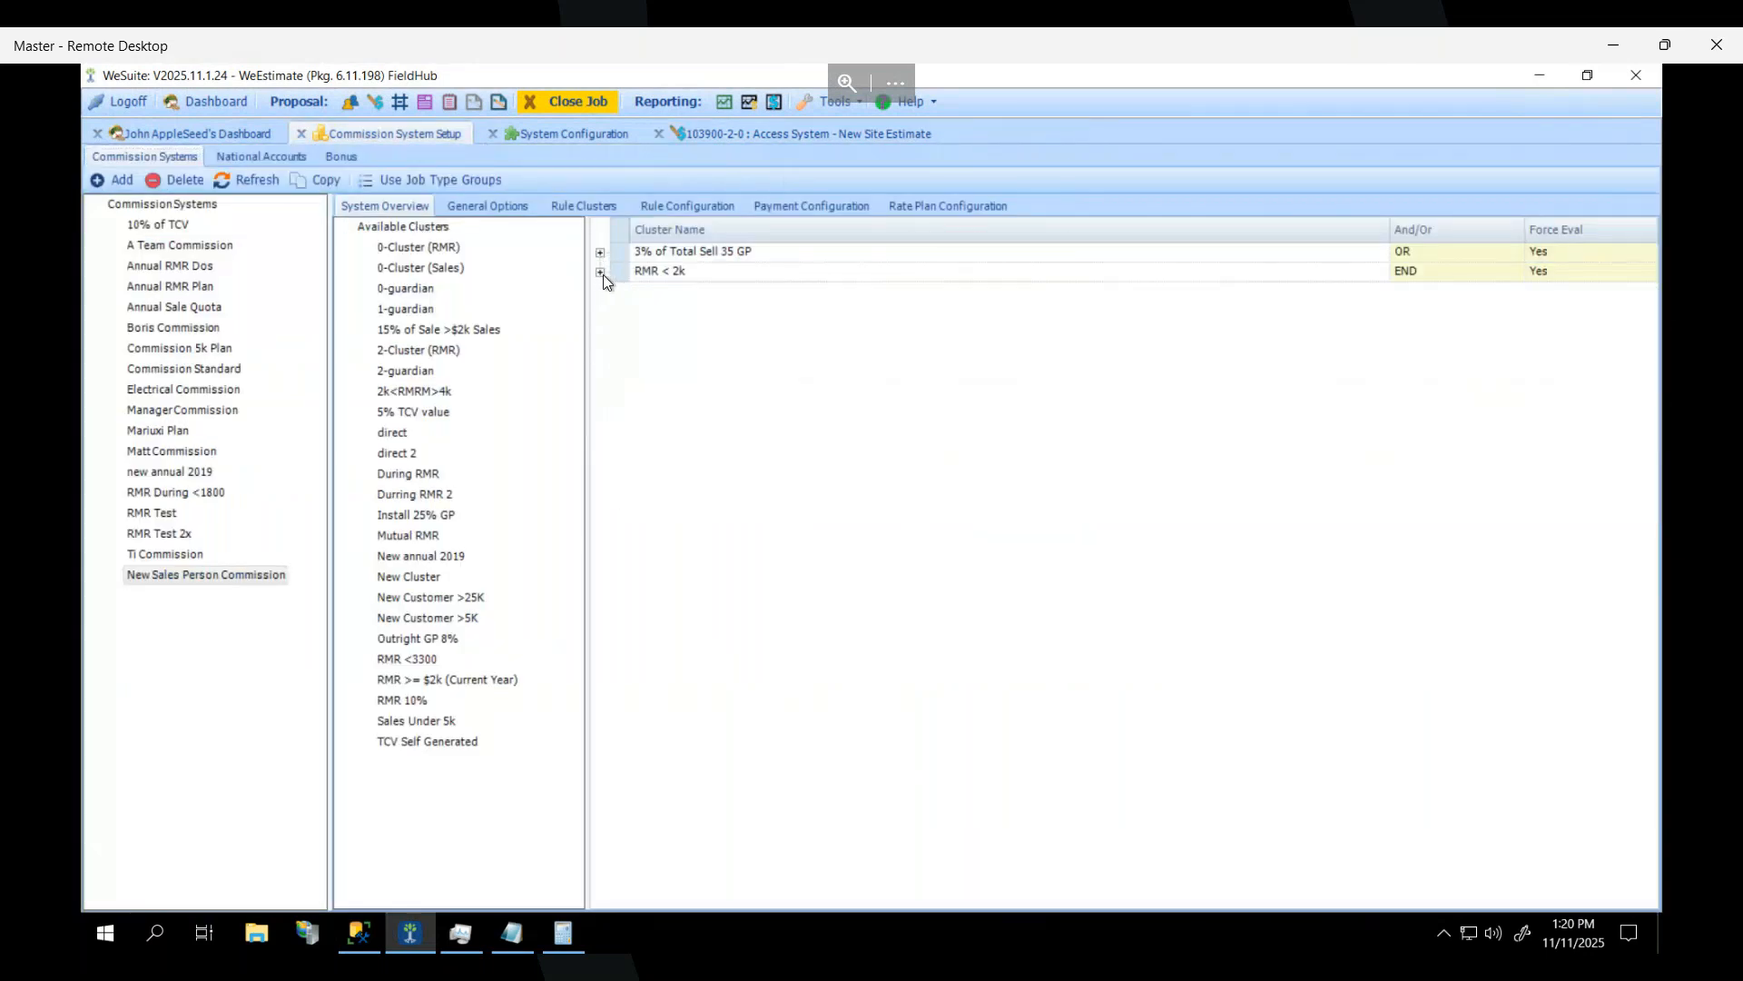
pyautogui.click(1643, 253)
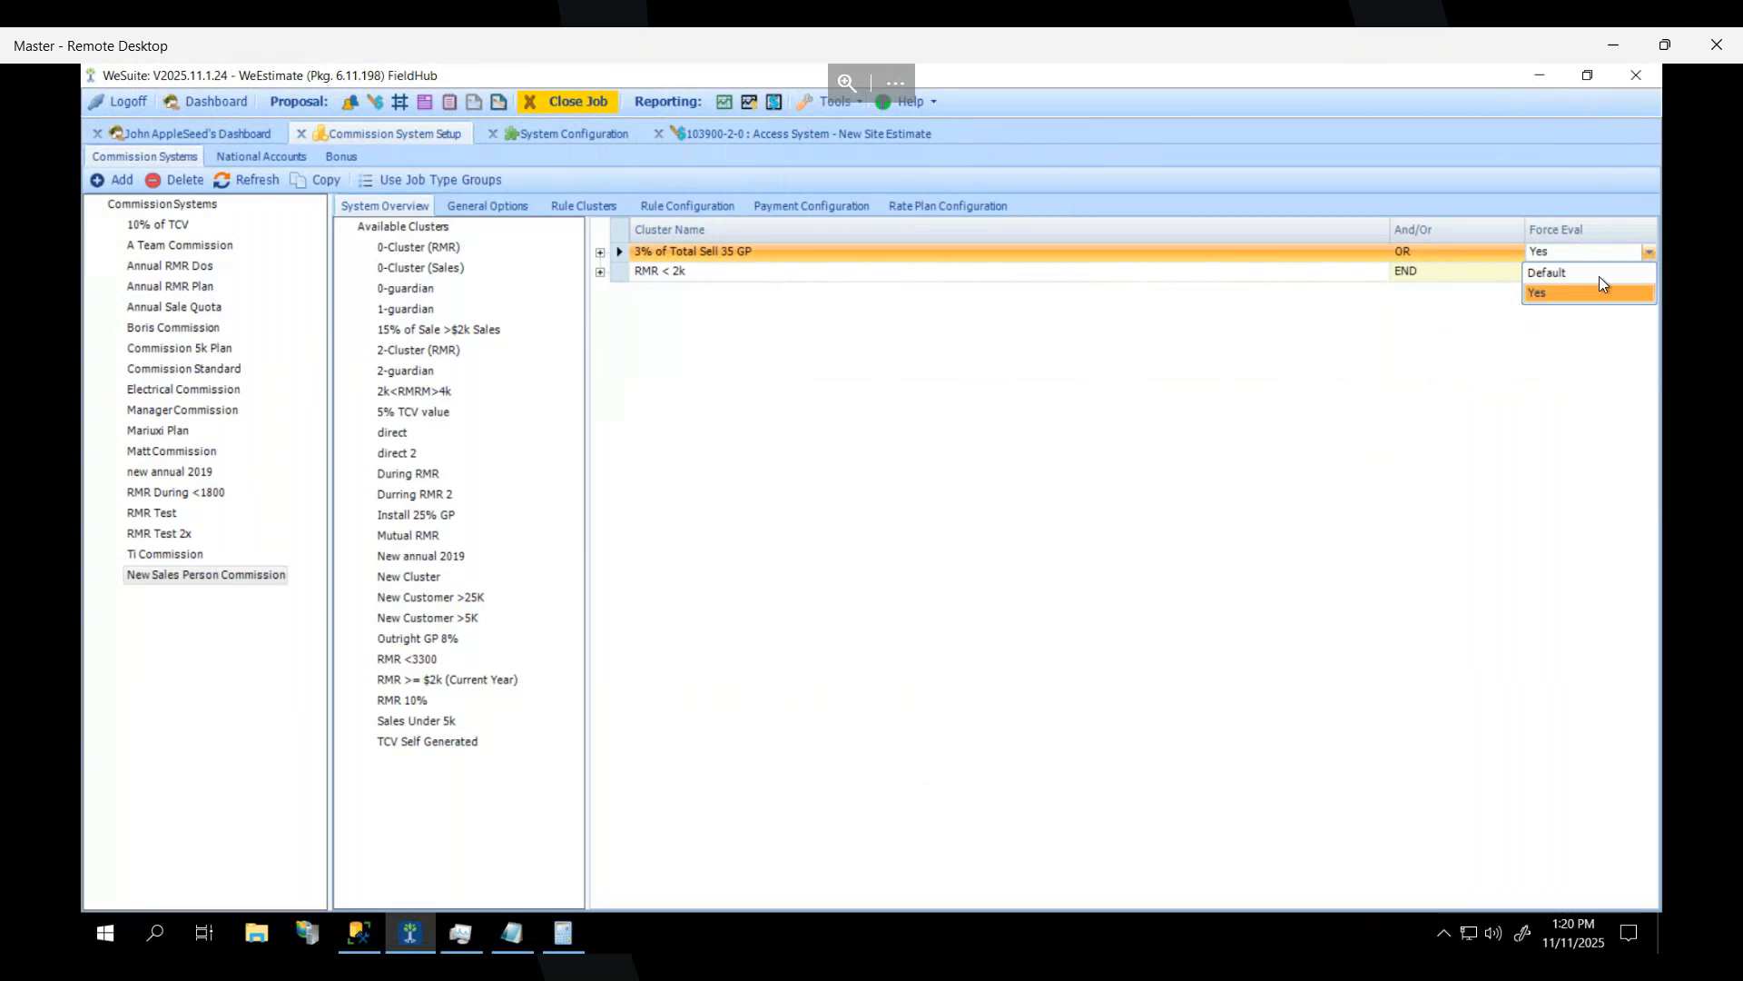
pyautogui.click(1576, 273)
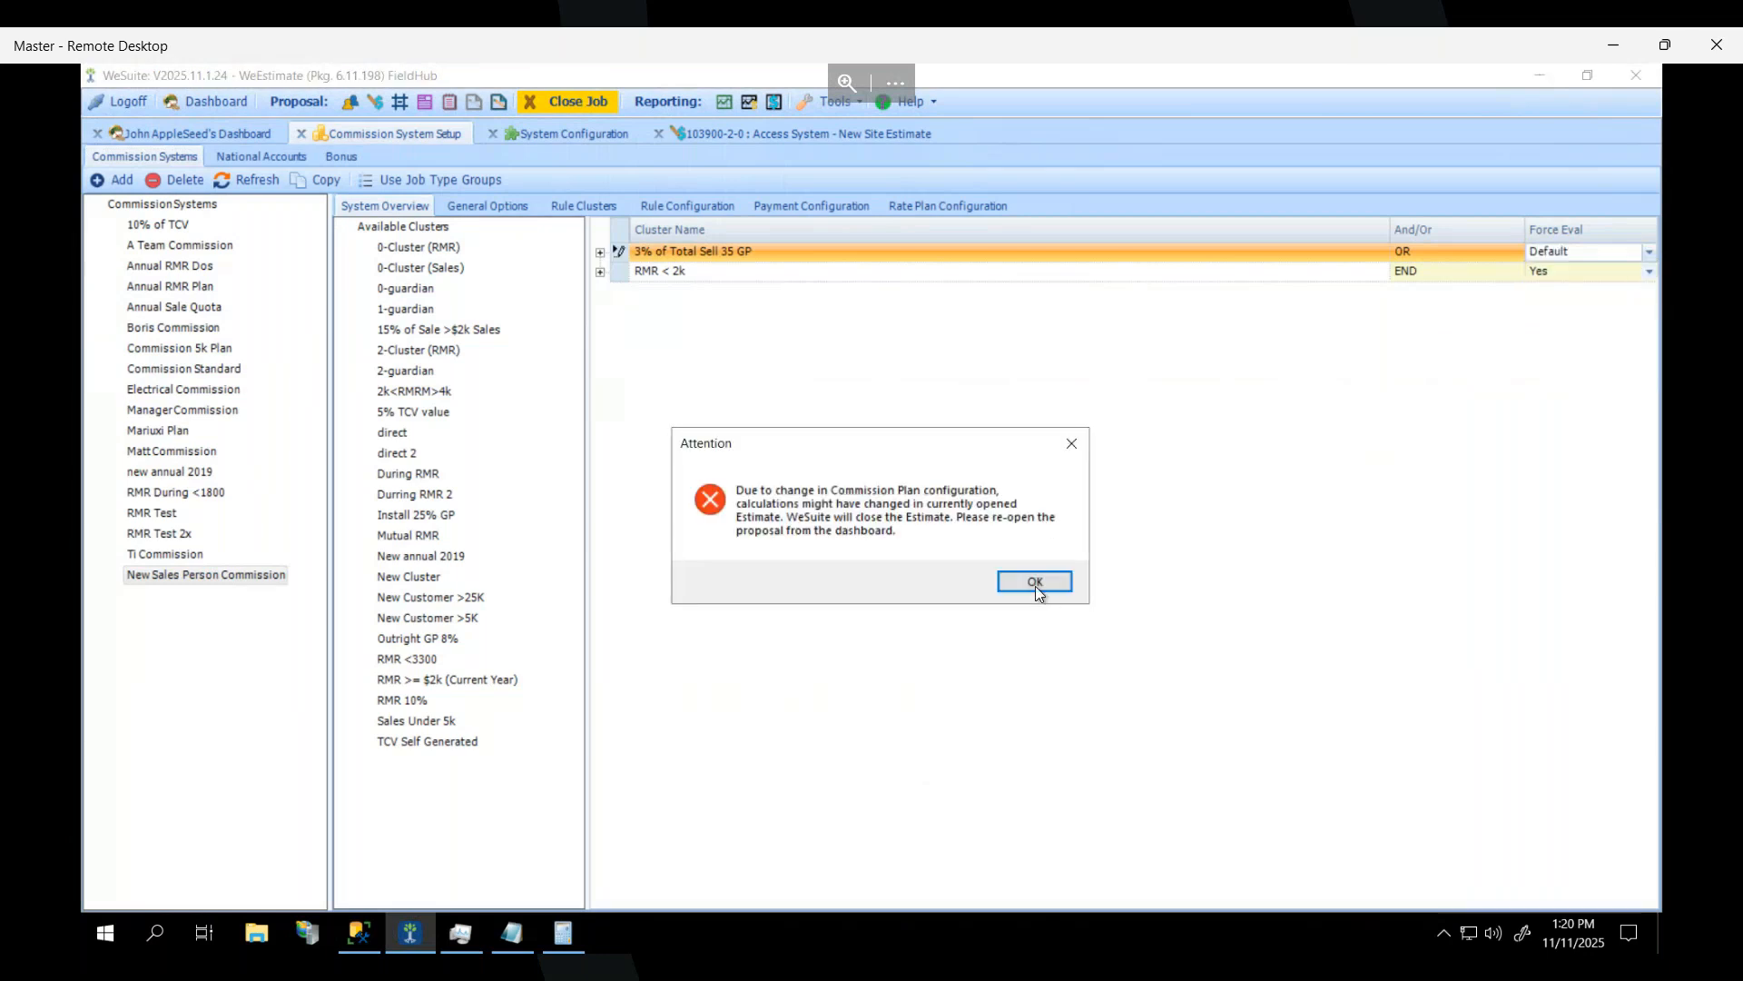
pyautogui.click(1035, 582)
pyautogui.click(1649, 275)
pyautogui.click(1648, 274)
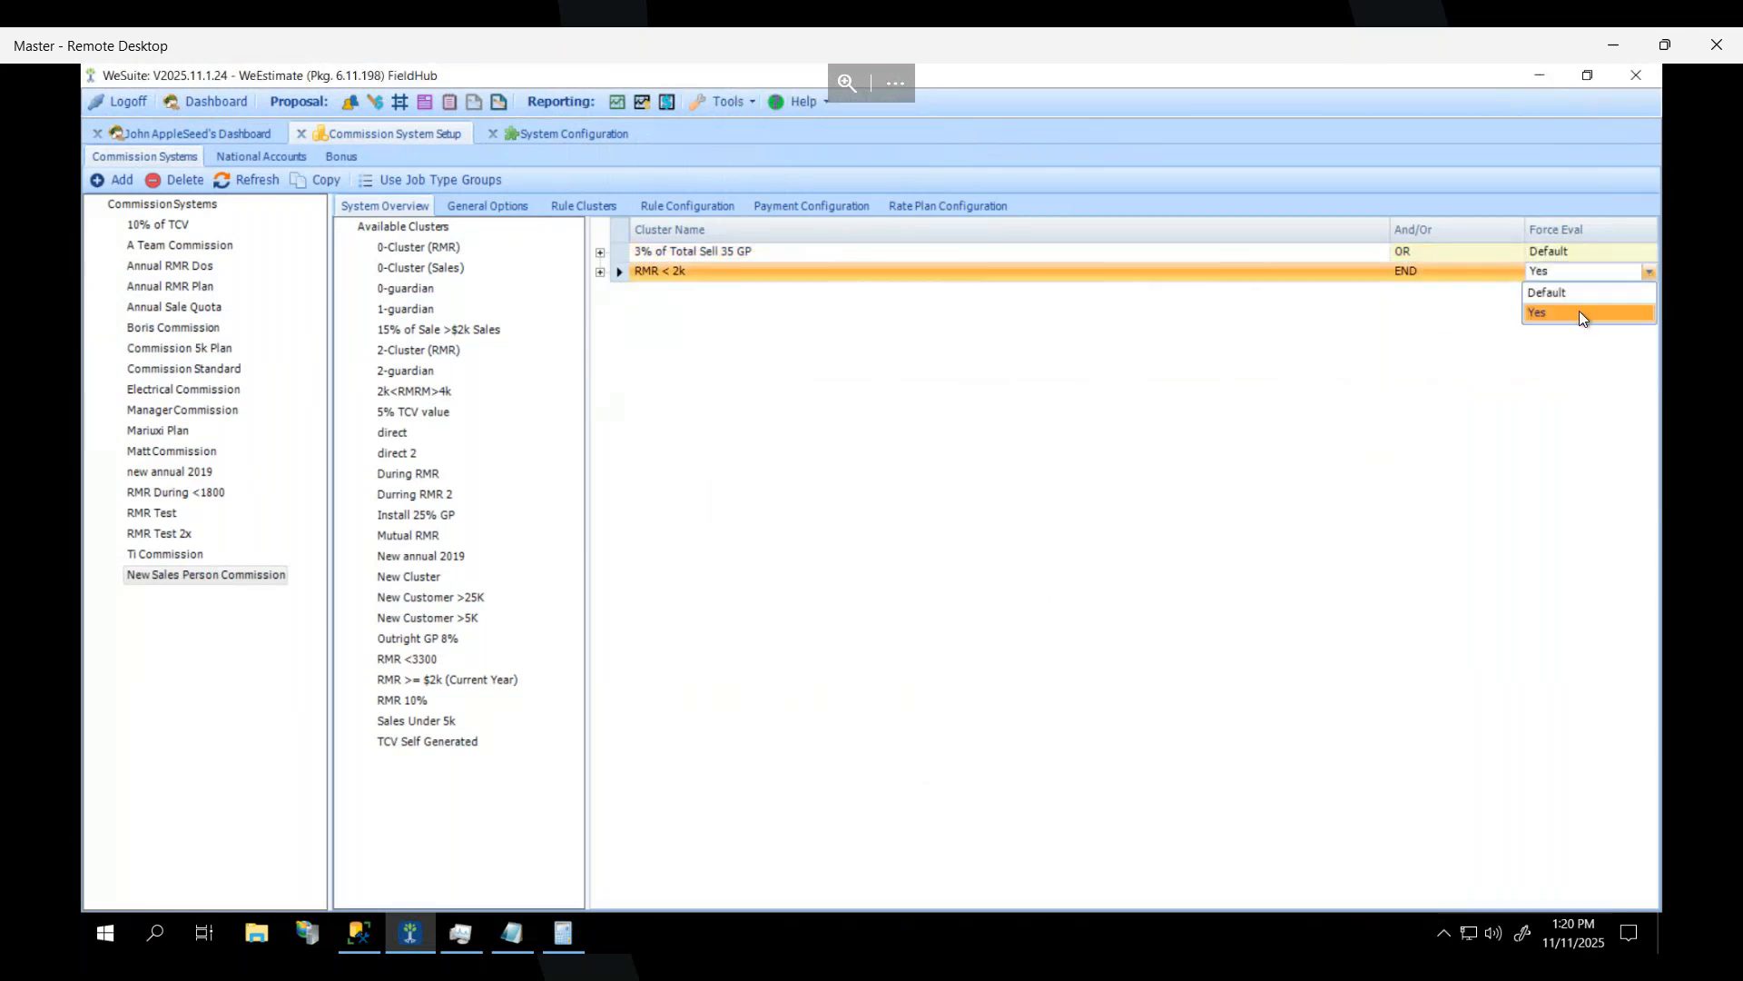
pyautogui.click(1578, 297)
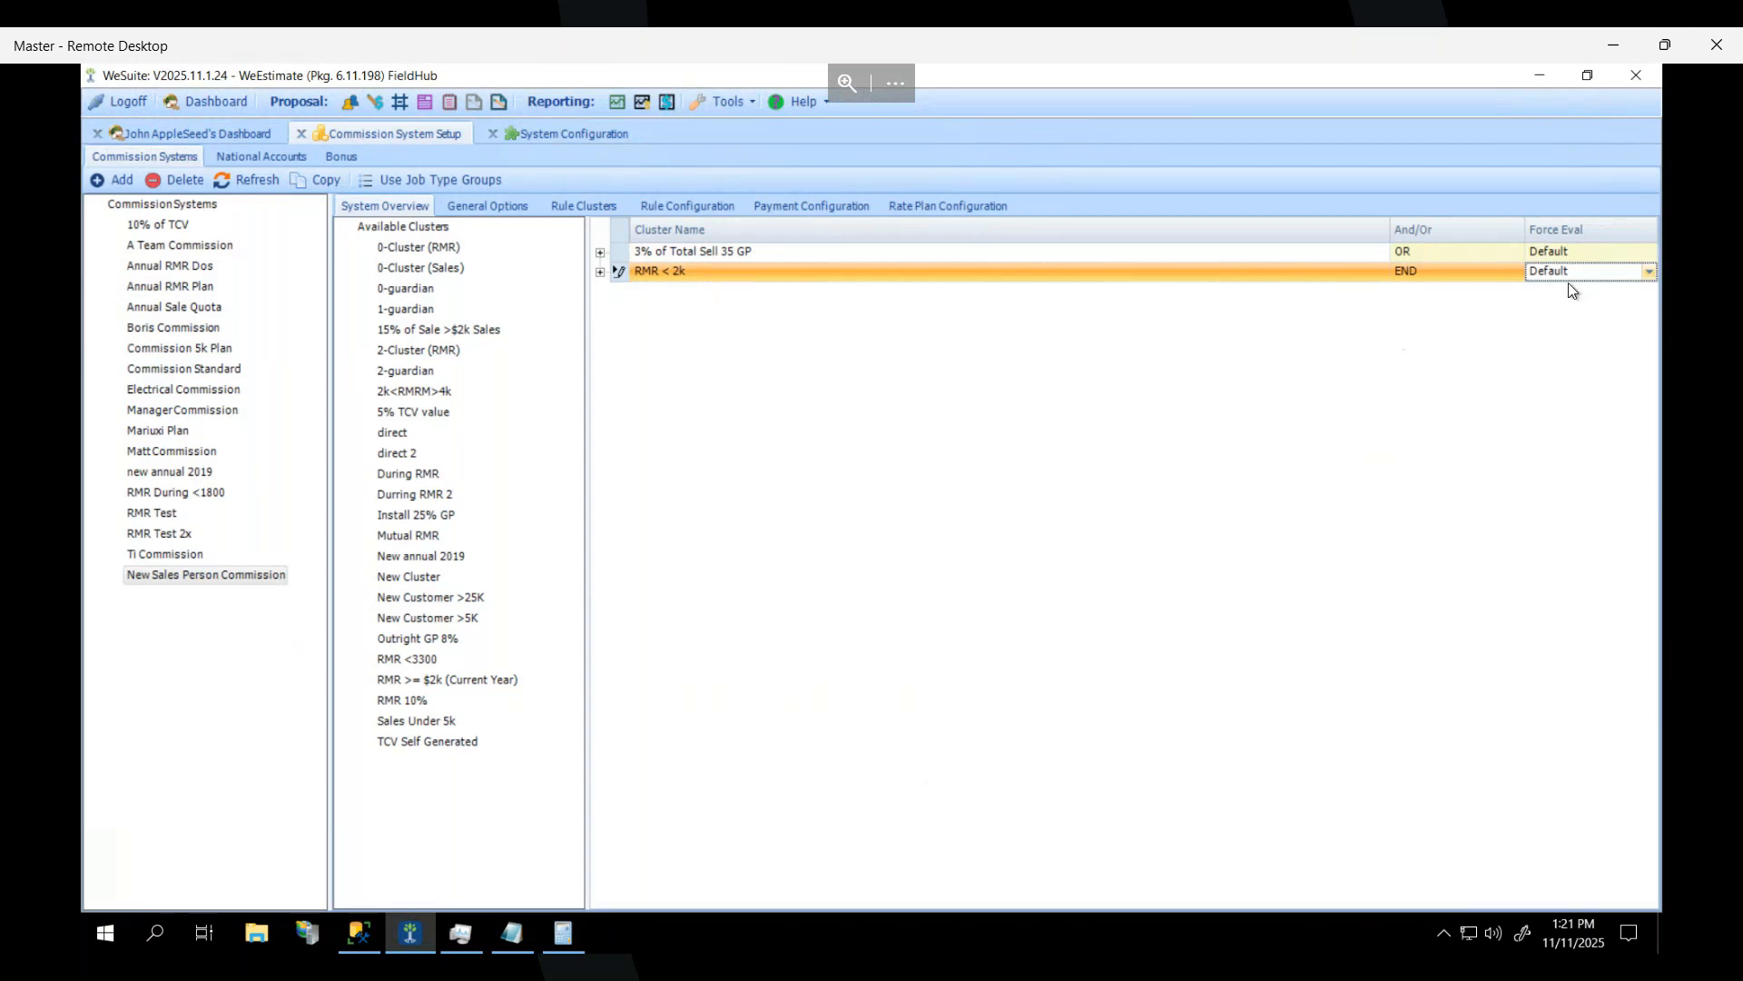
# Reopen the last estimate from the dashboard and refresh its commissions to check the effect of the Default evaluation.
pyautogui.click(216, 133)
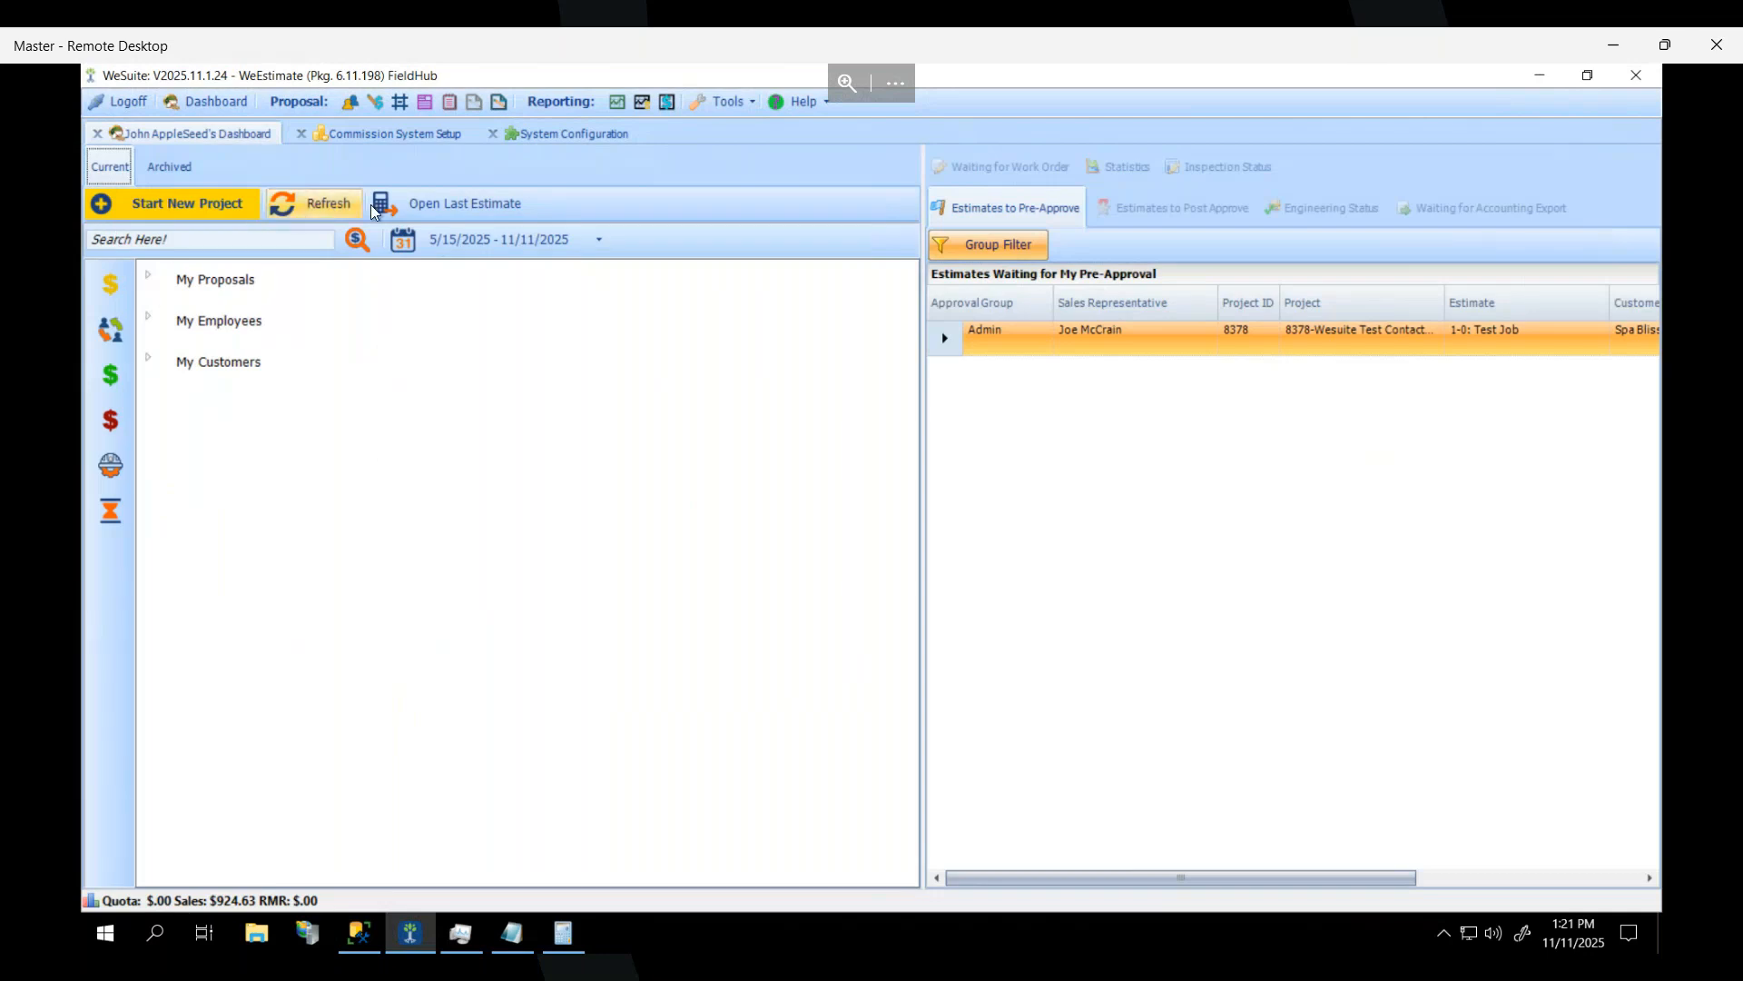
pyautogui.click(505, 204)
pyautogui.click(505, 205)
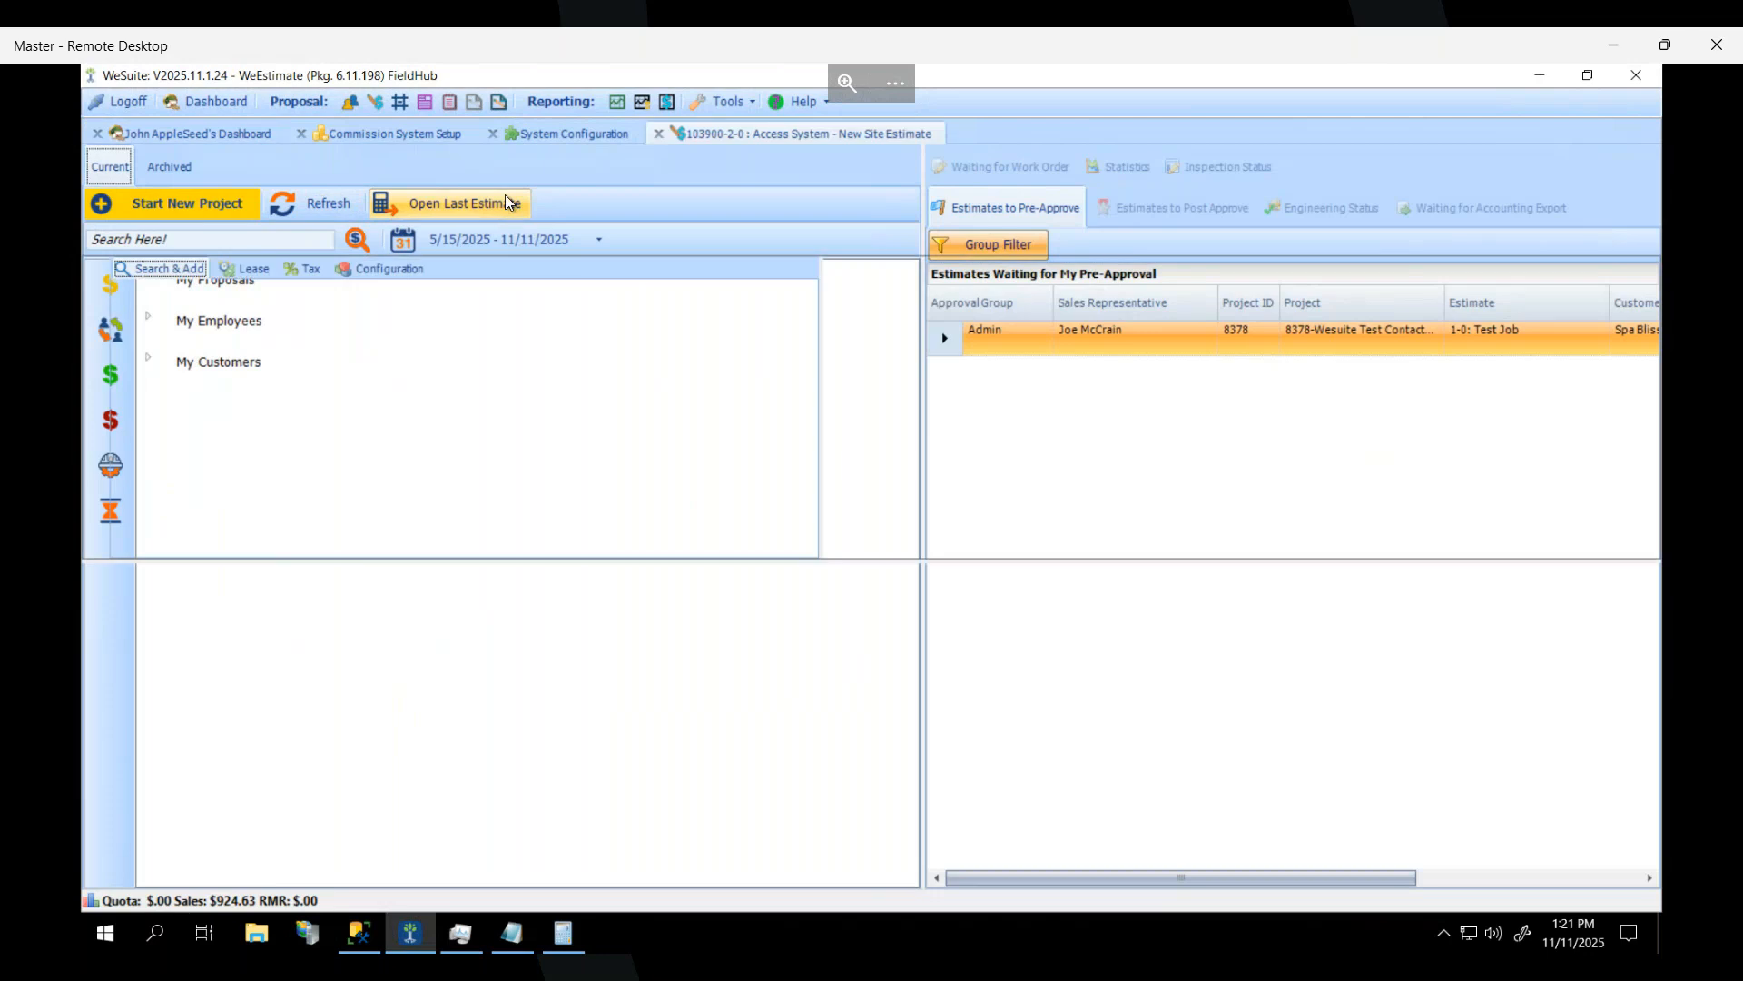
pyautogui.click(1358, 265)
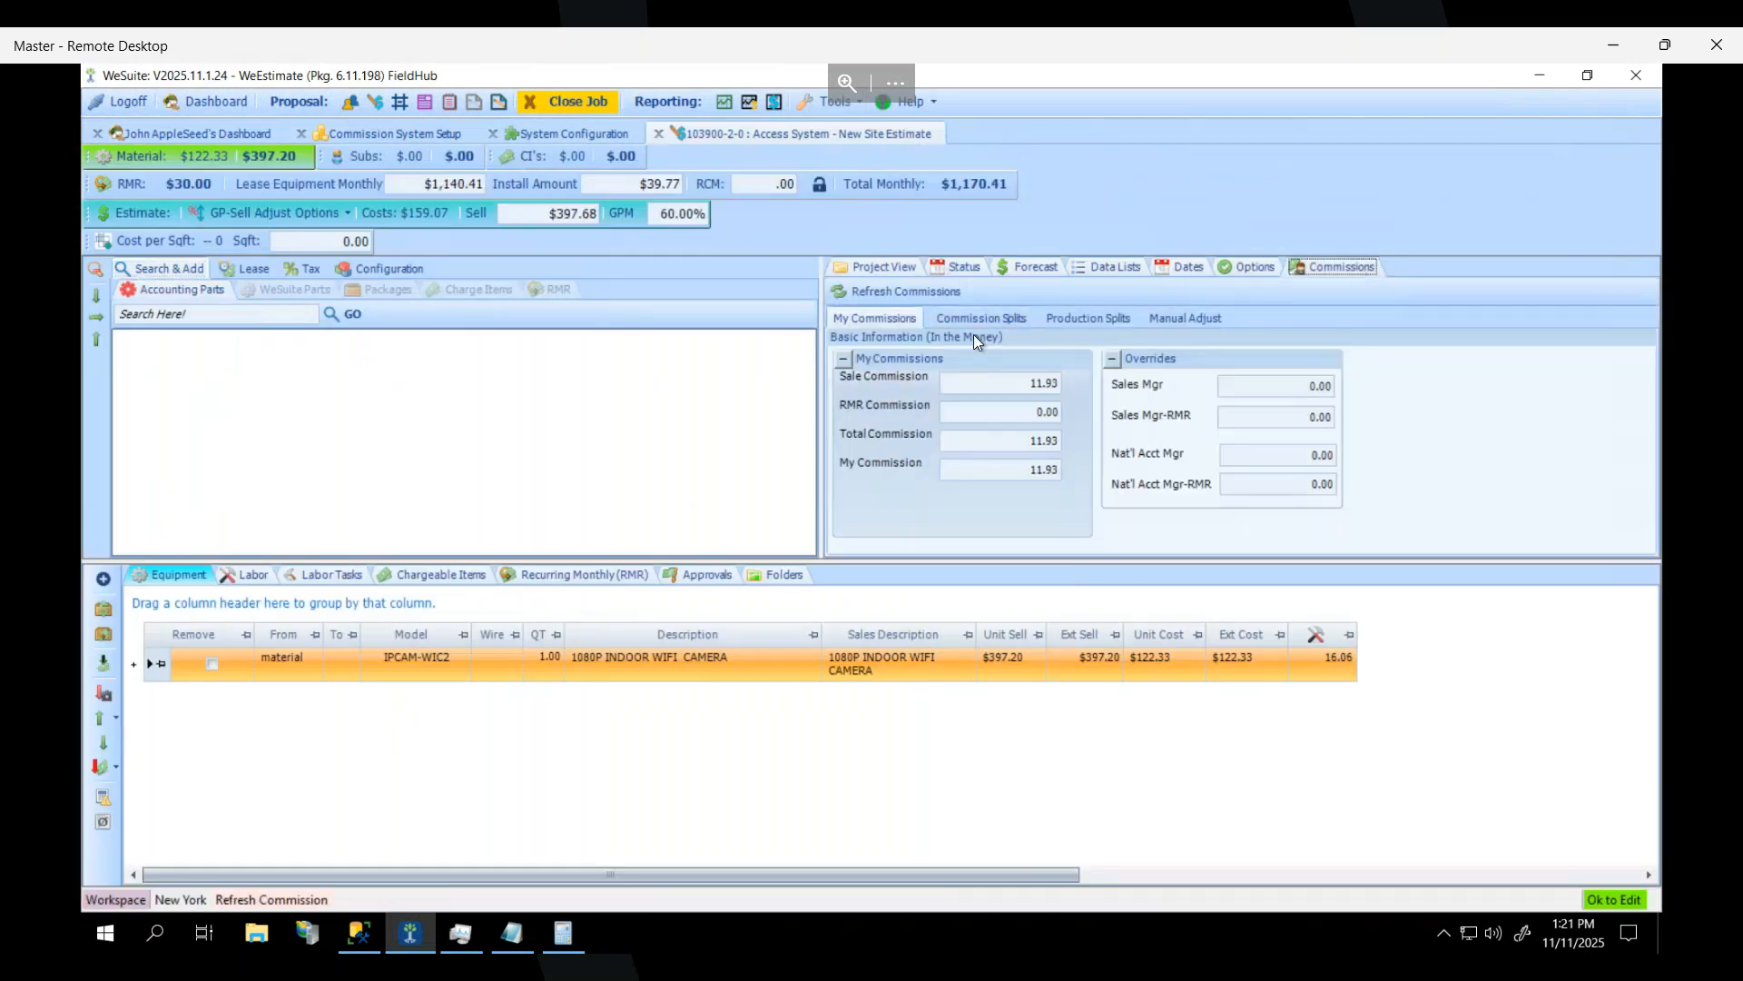
pyautogui.click(850, 289)
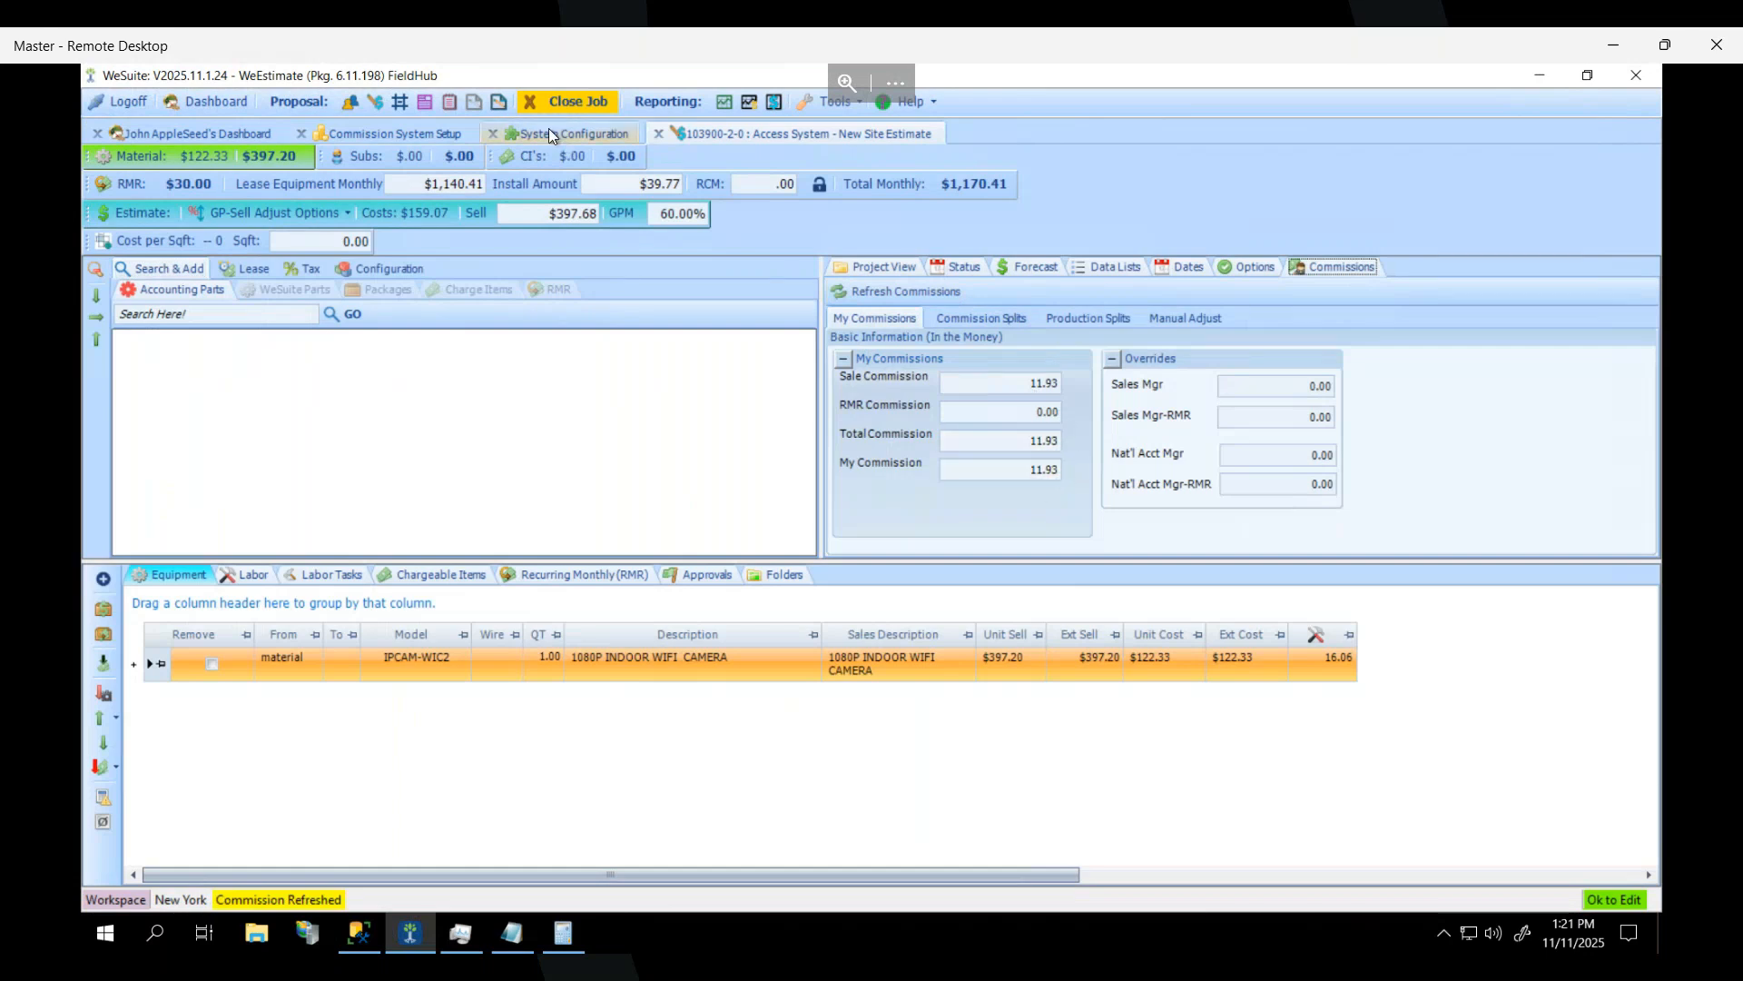
# Move the "RMR < 2k" cluster above "3% of Total Sell 35 GP", setting their And/Or values to OR and END respectively.
pyautogui.click(411, 134)
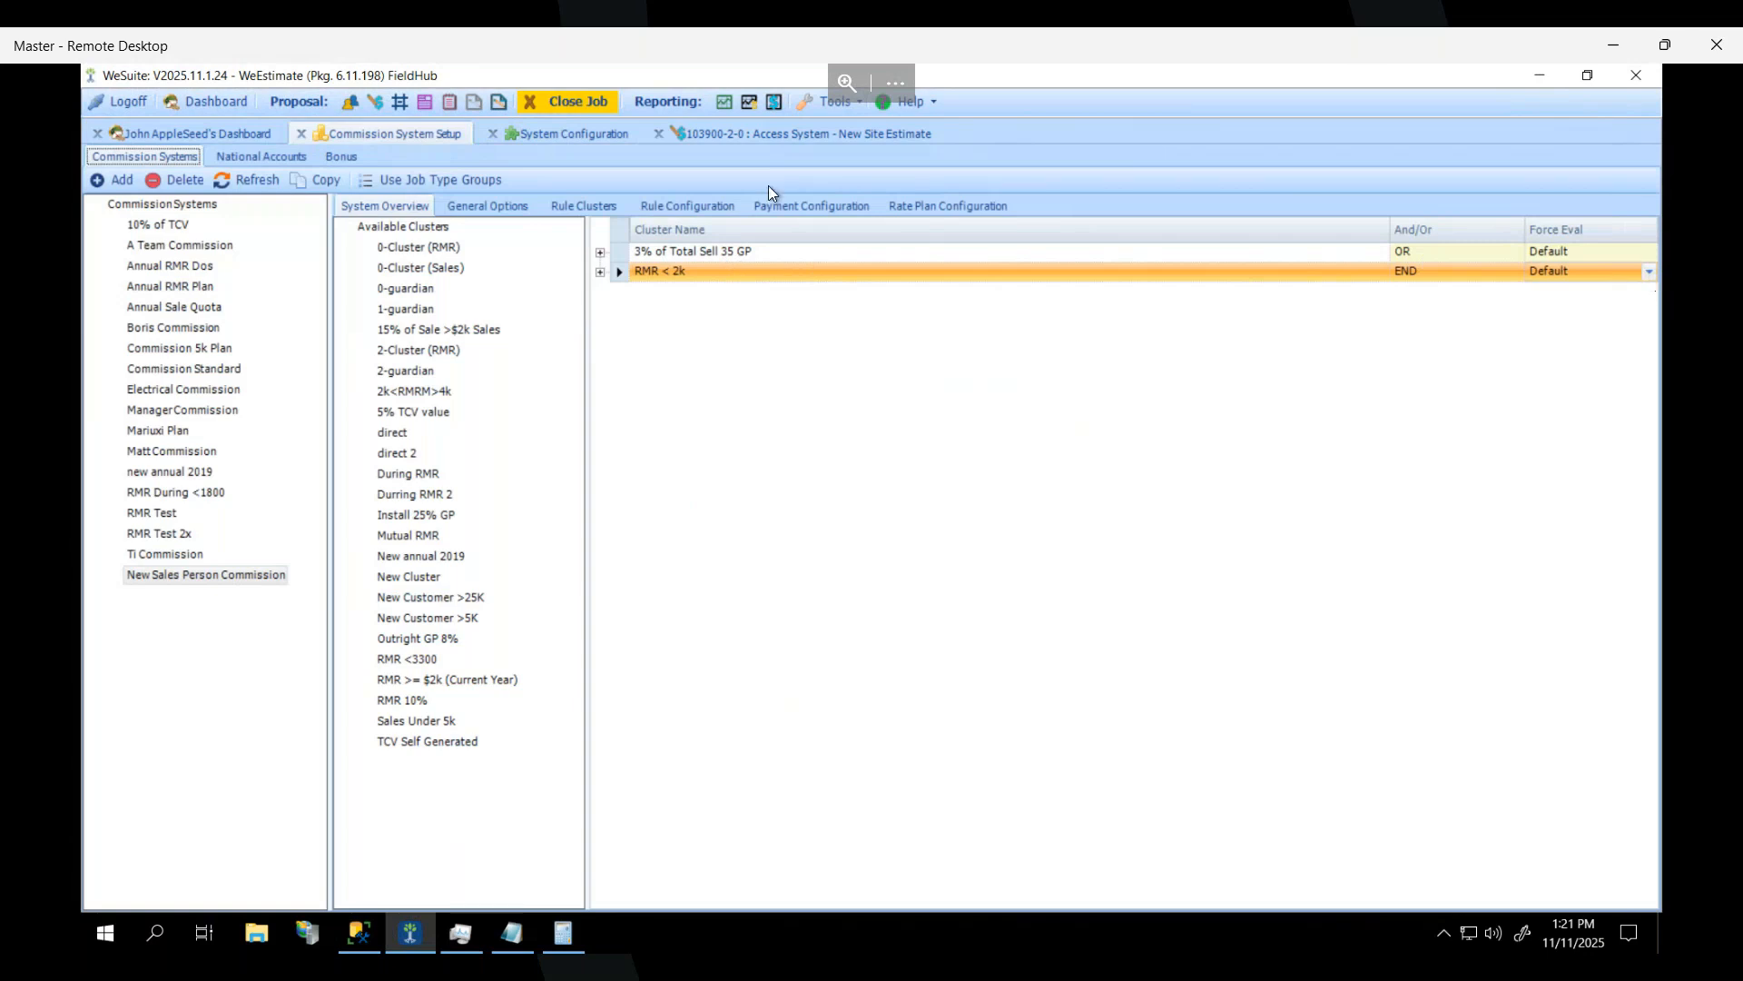
pyautogui.moveTo(617, 275); pyautogui.dragTo(622, 250)
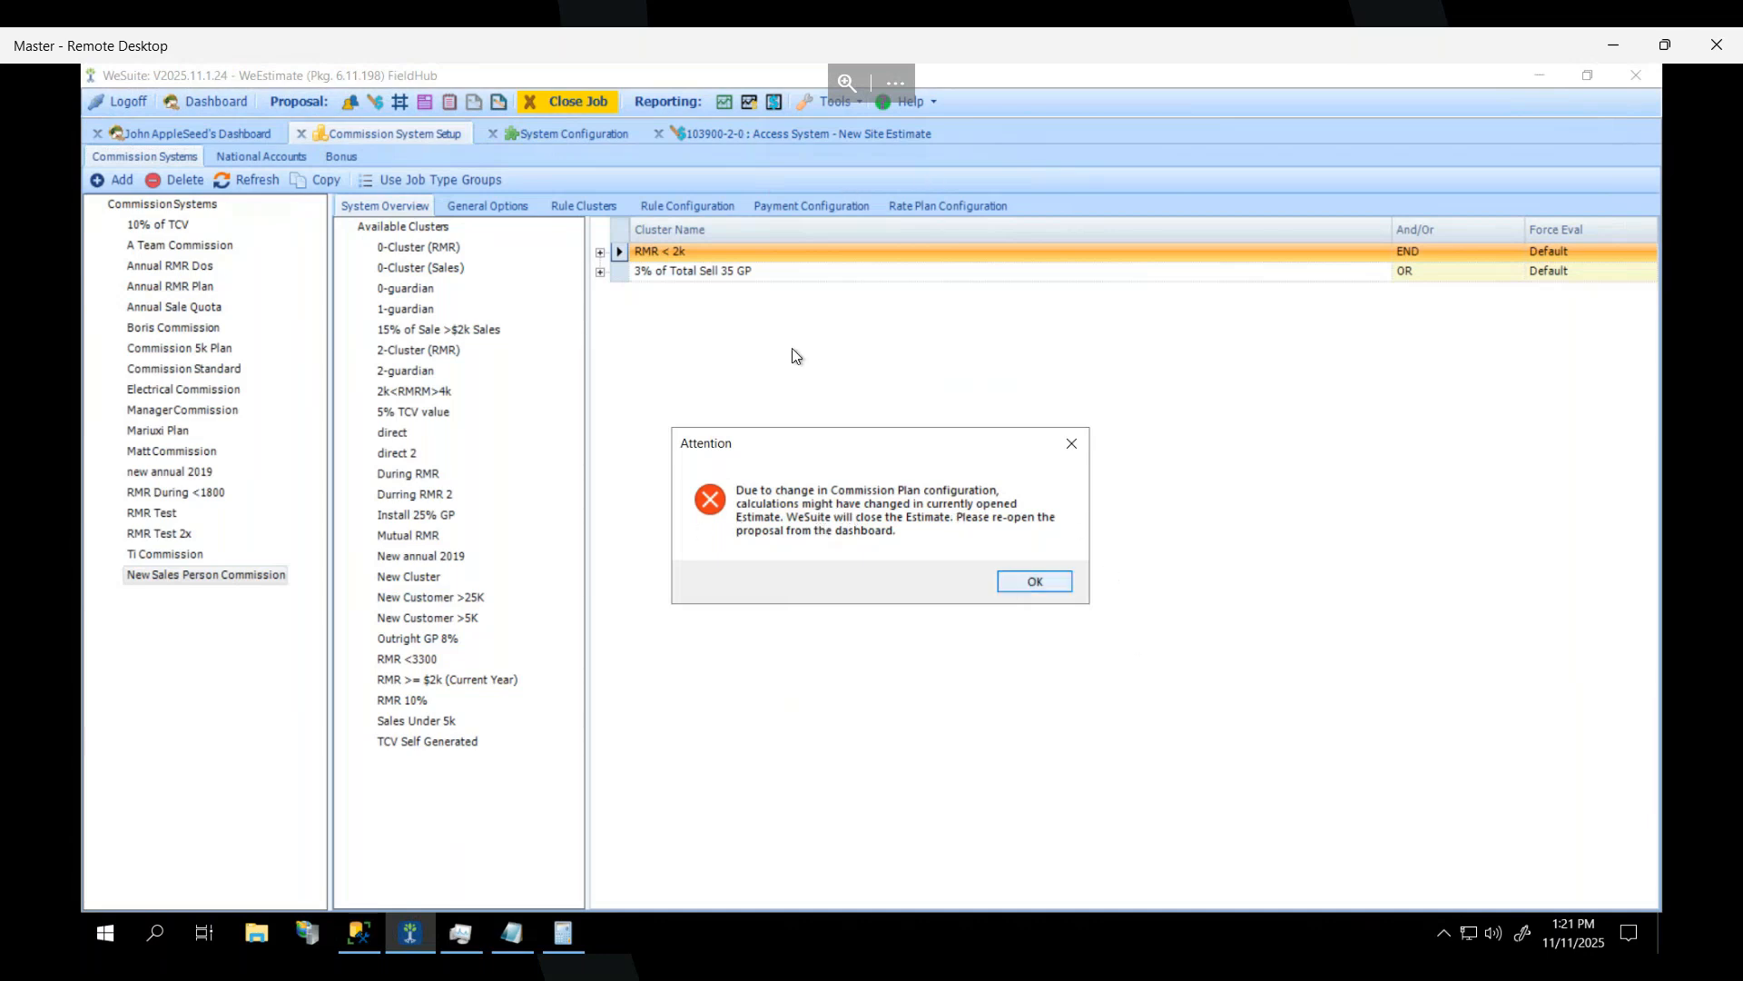
pyautogui.click(1016, 587)
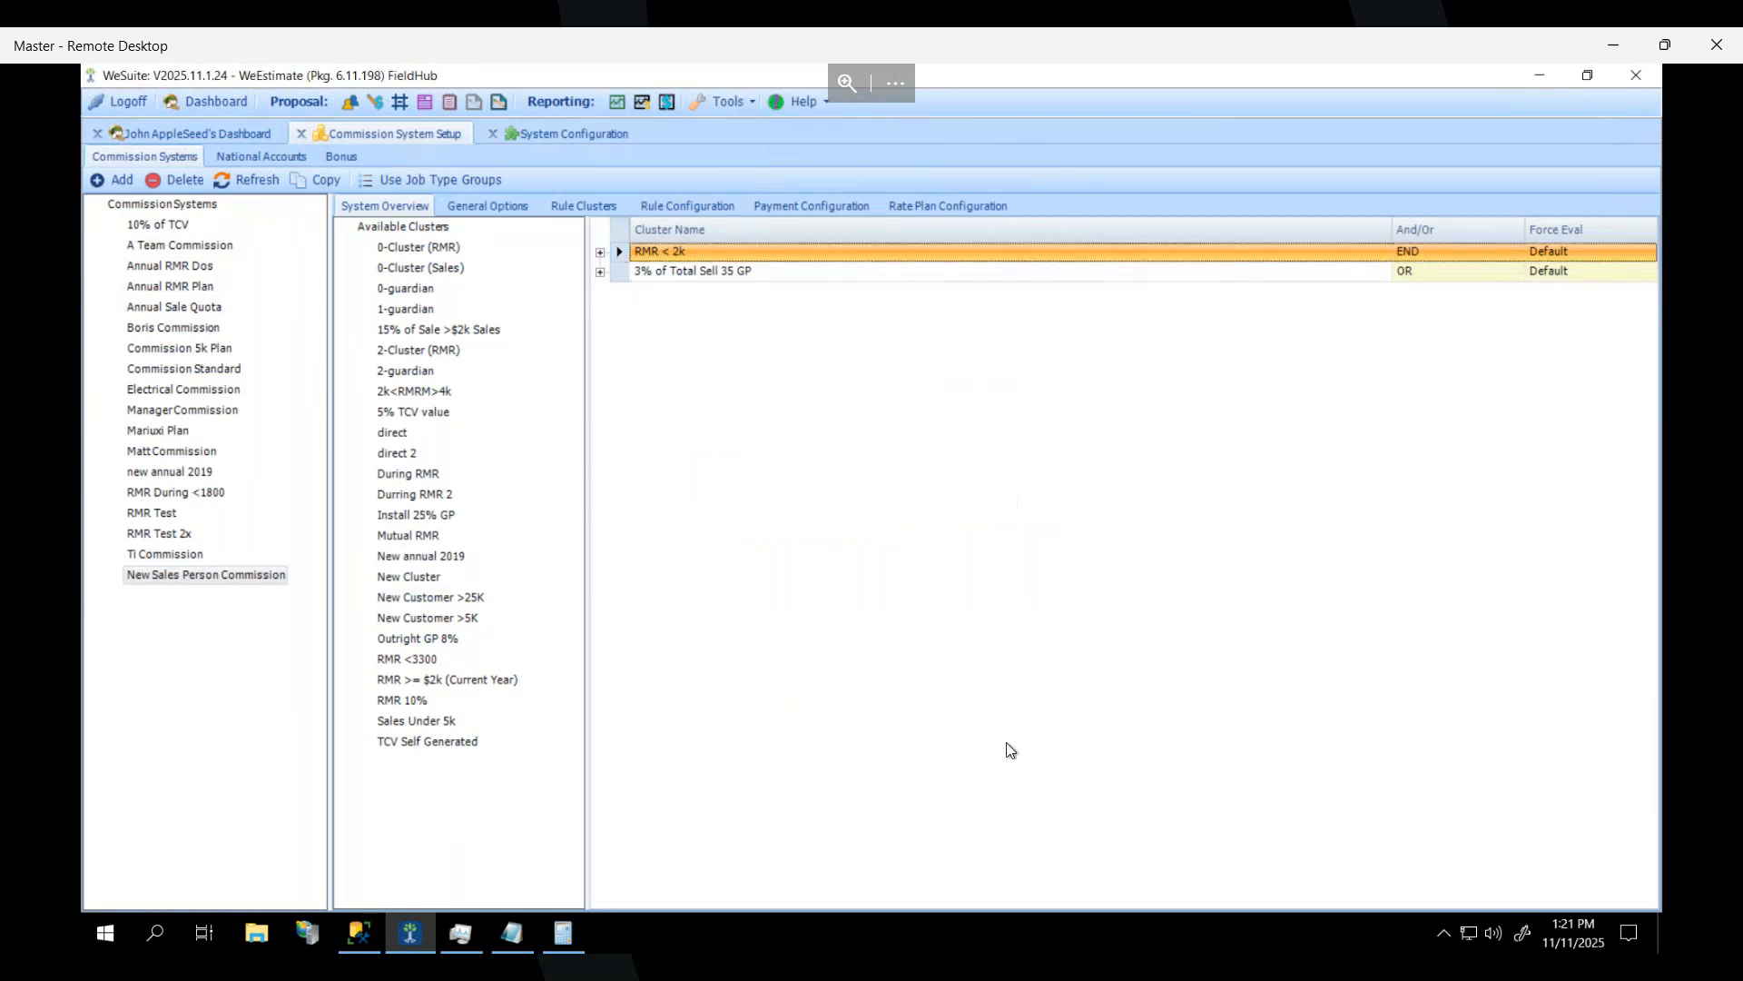
pyautogui.click(1511, 270)
pyautogui.click(1430, 345)
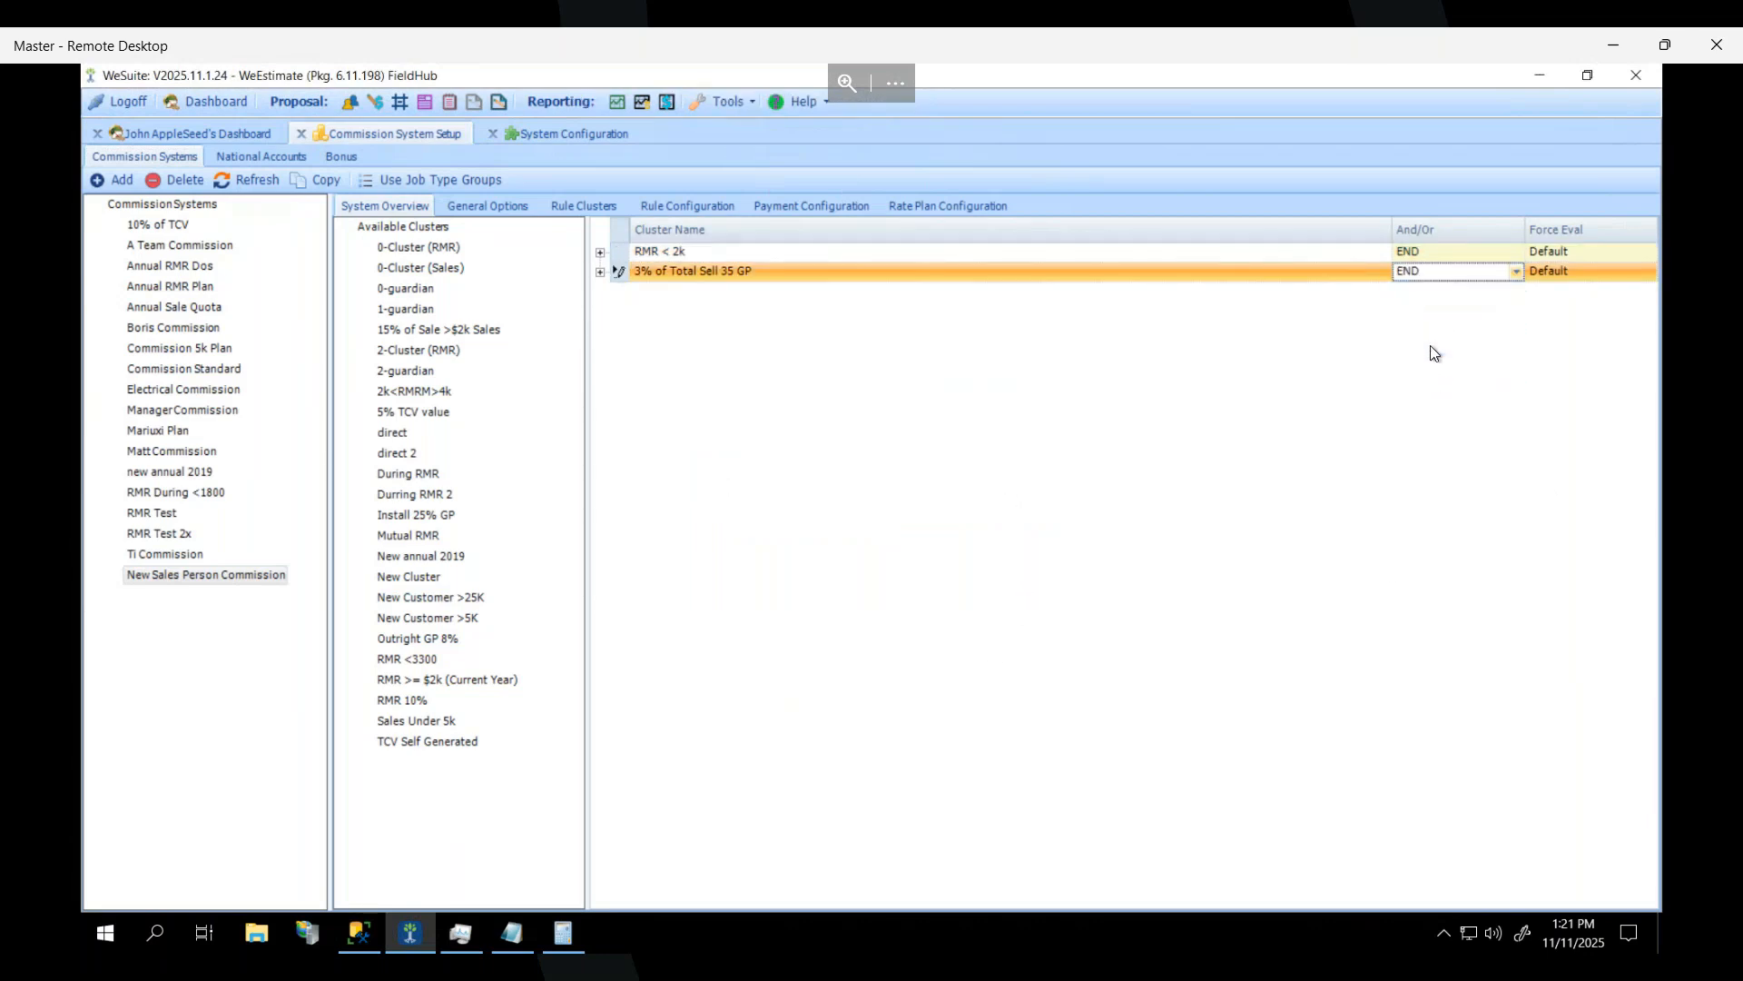
pyautogui.click(1516, 251)
pyautogui.click(1454, 281)
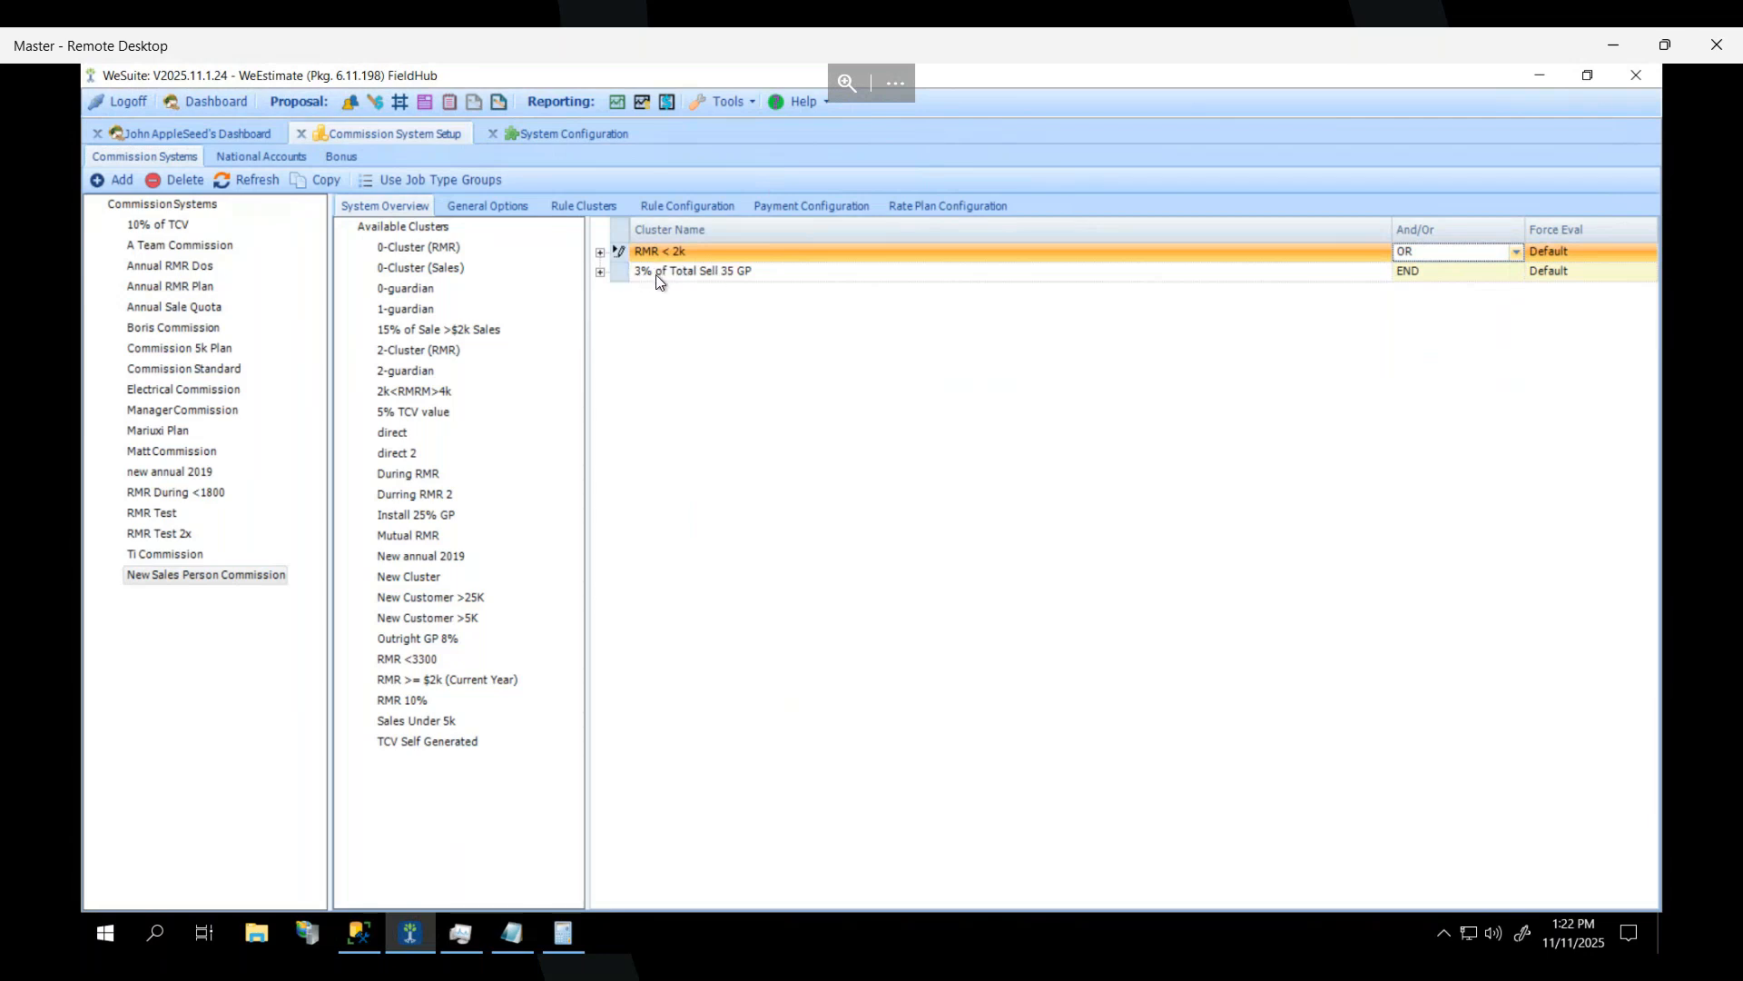
# Reopen the last estimate and refresh its commissions to check the effect of the new cluster order.
pyautogui.click(222, 134)
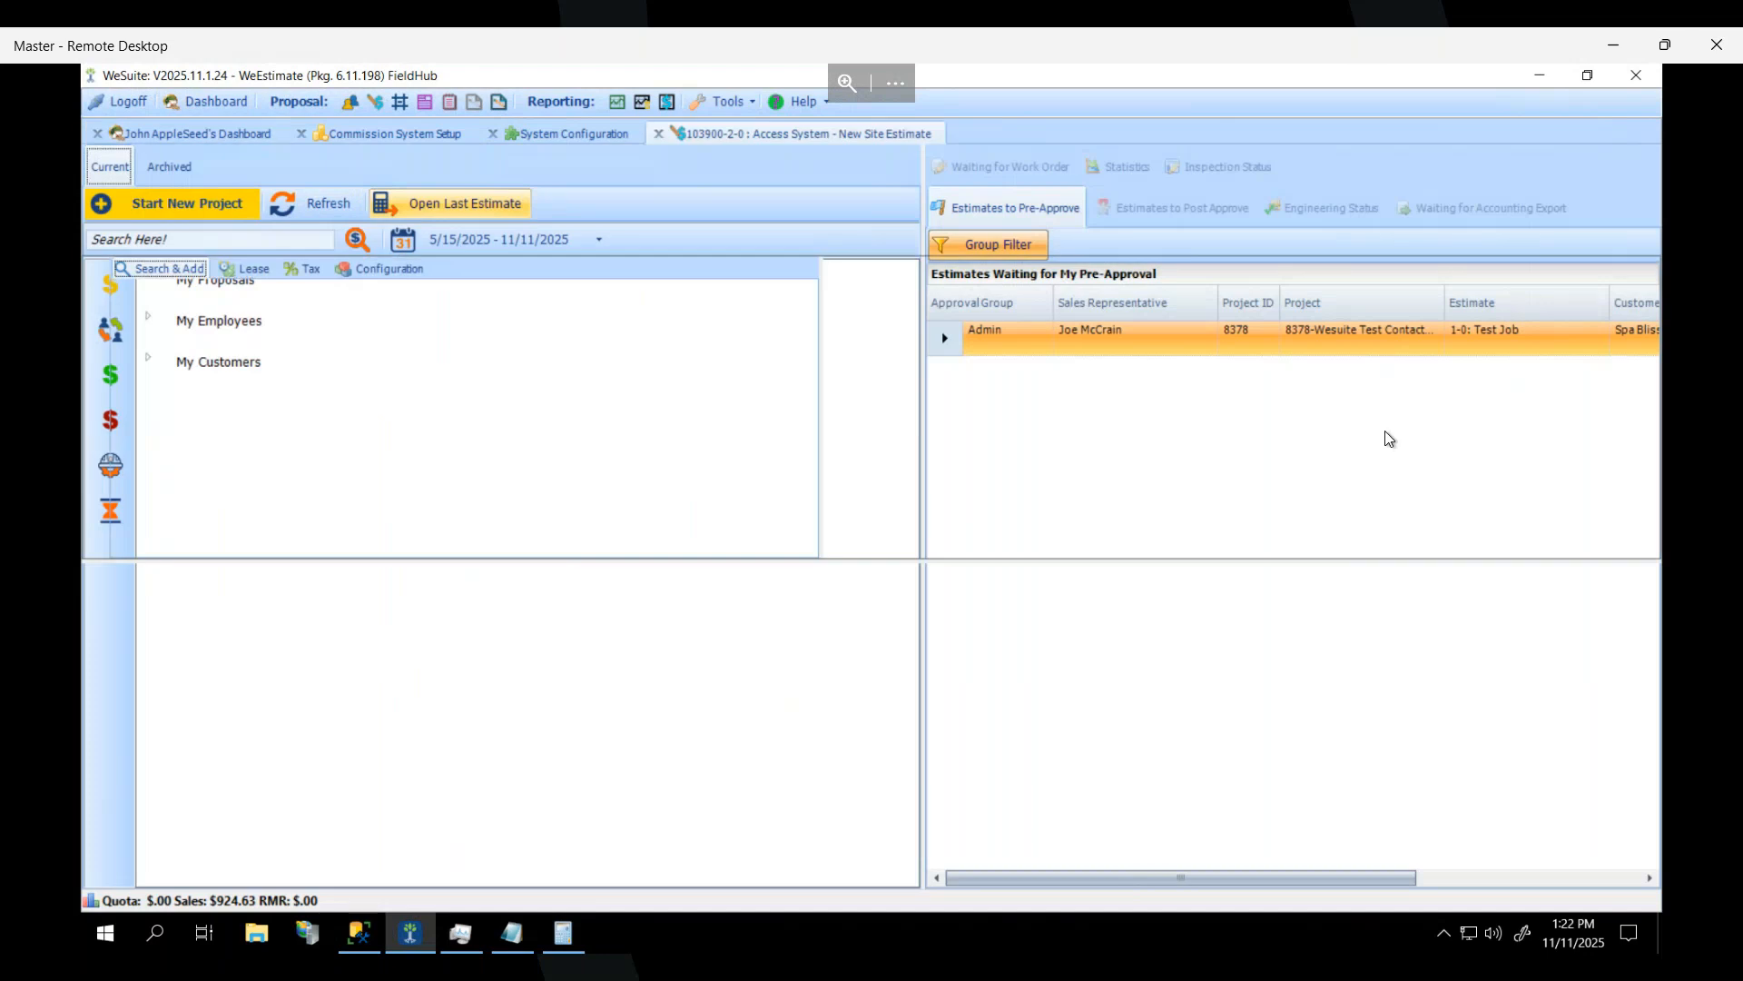
pyautogui.click(1322, 265)
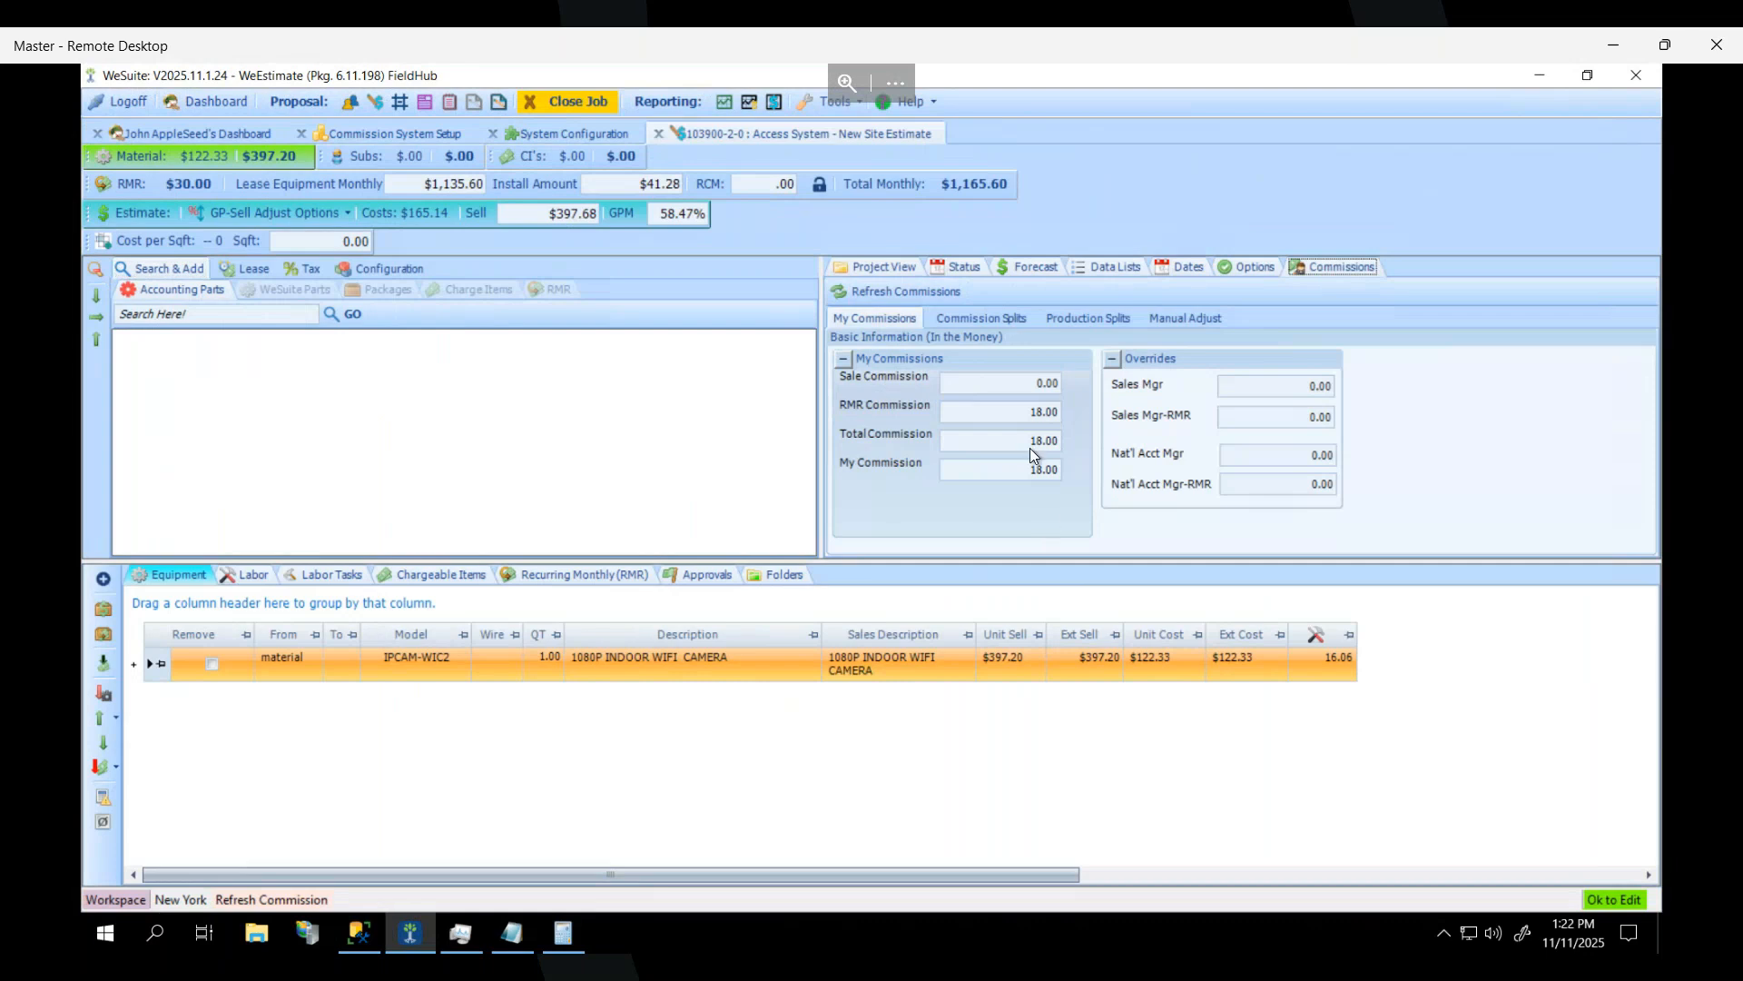
pyautogui.click(907, 290)
# Open the A Team Sliding Scale rate plan for editing in the commission setup and examine its sliding profit and commission rates.
pyautogui.click(400, 133)
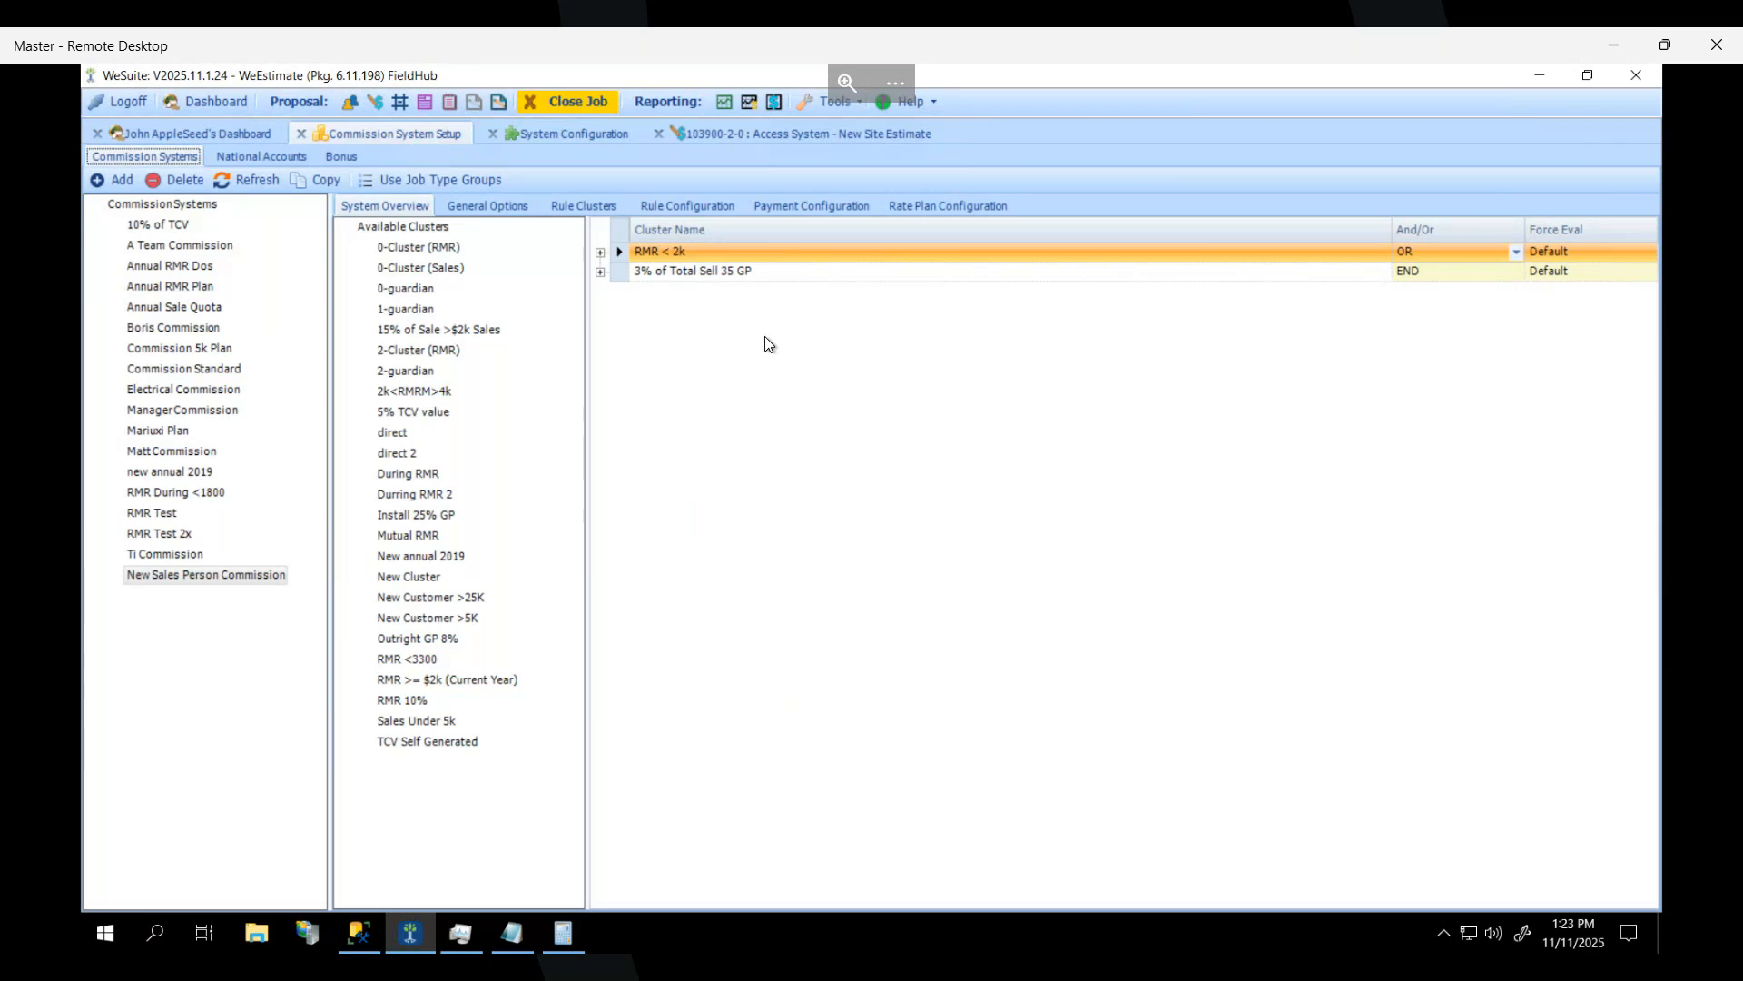
pyautogui.click(1044, 967)
pyautogui.click(1180, 967)
pyautogui.click(930, 208)
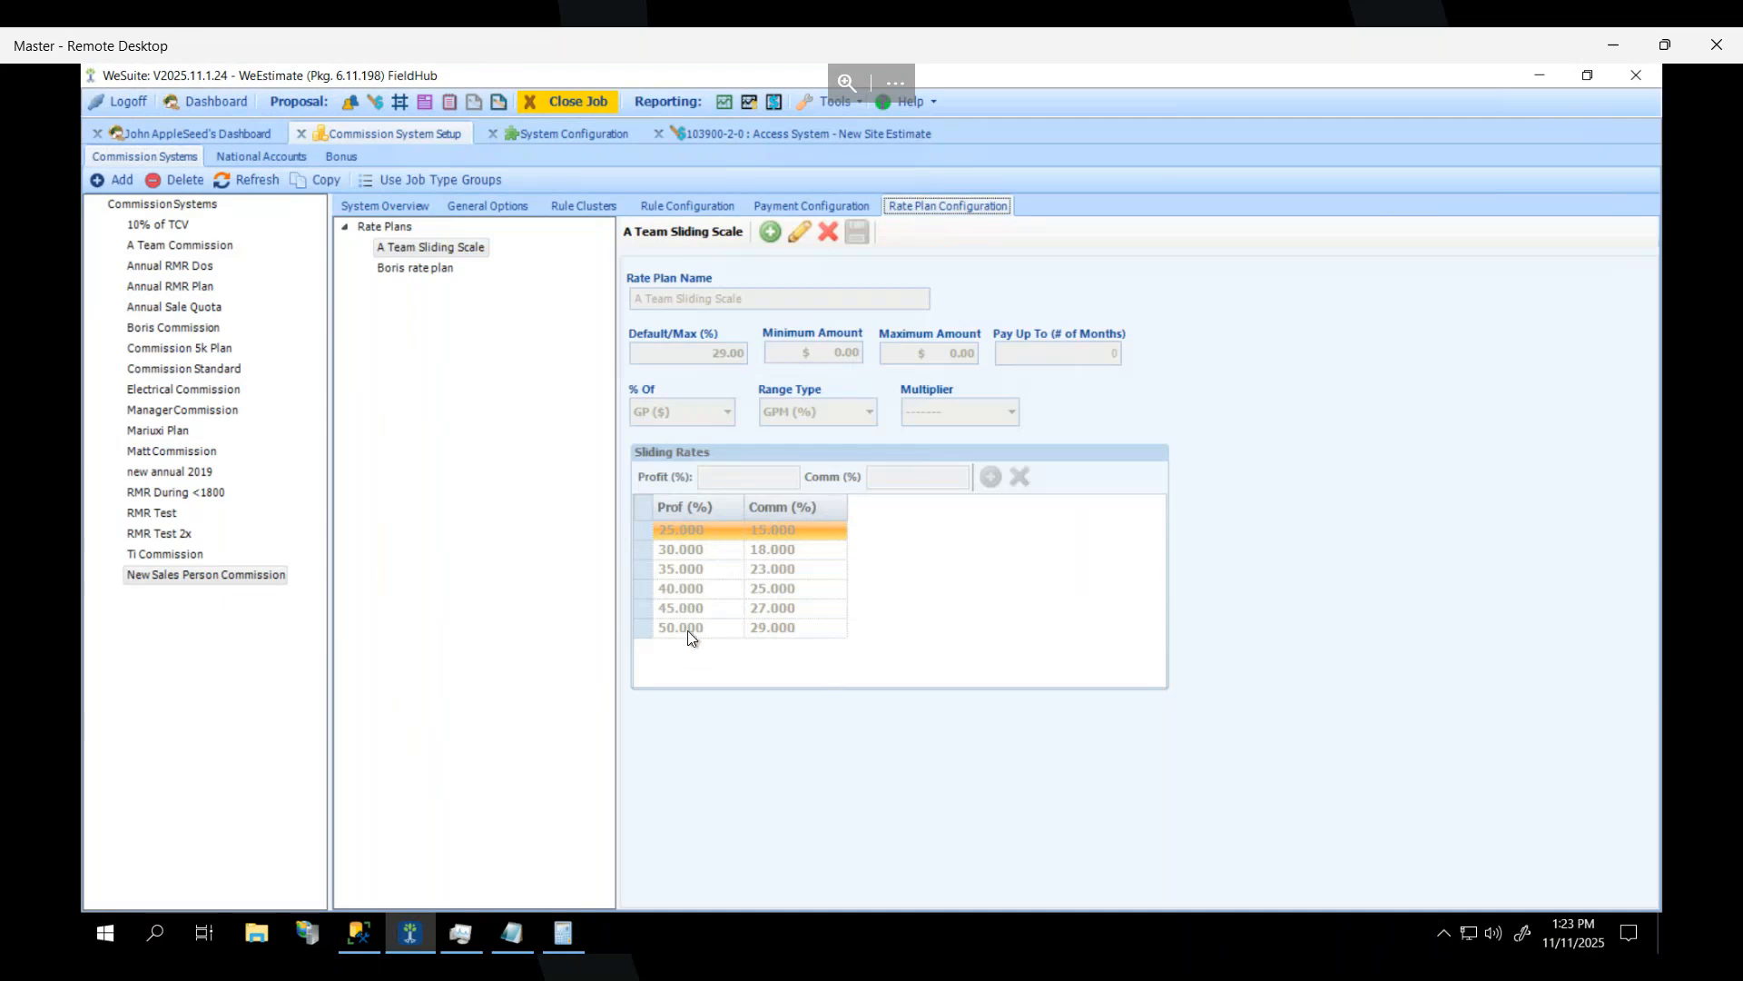
pyautogui.click(796, 238)
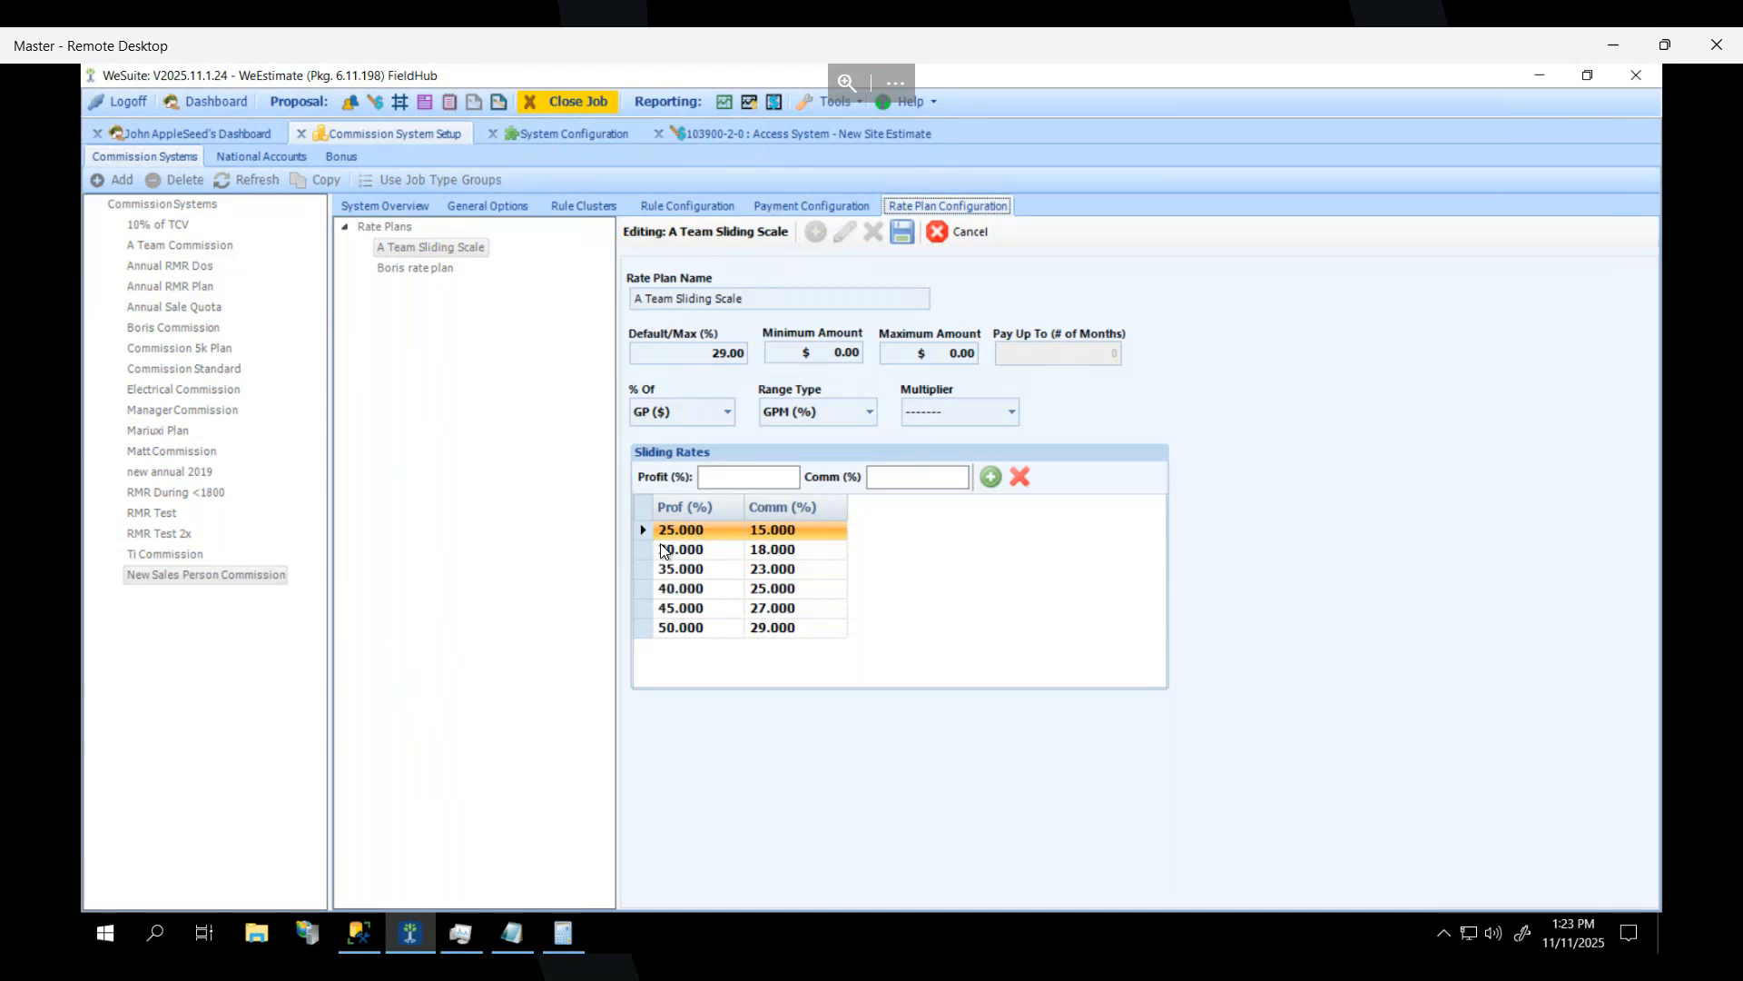
pyautogui.click(792, 529)
# Examine the available % Of and Range Type options of the A Team Sliding Scale rate plan.
pyautogui.click(722, 413)
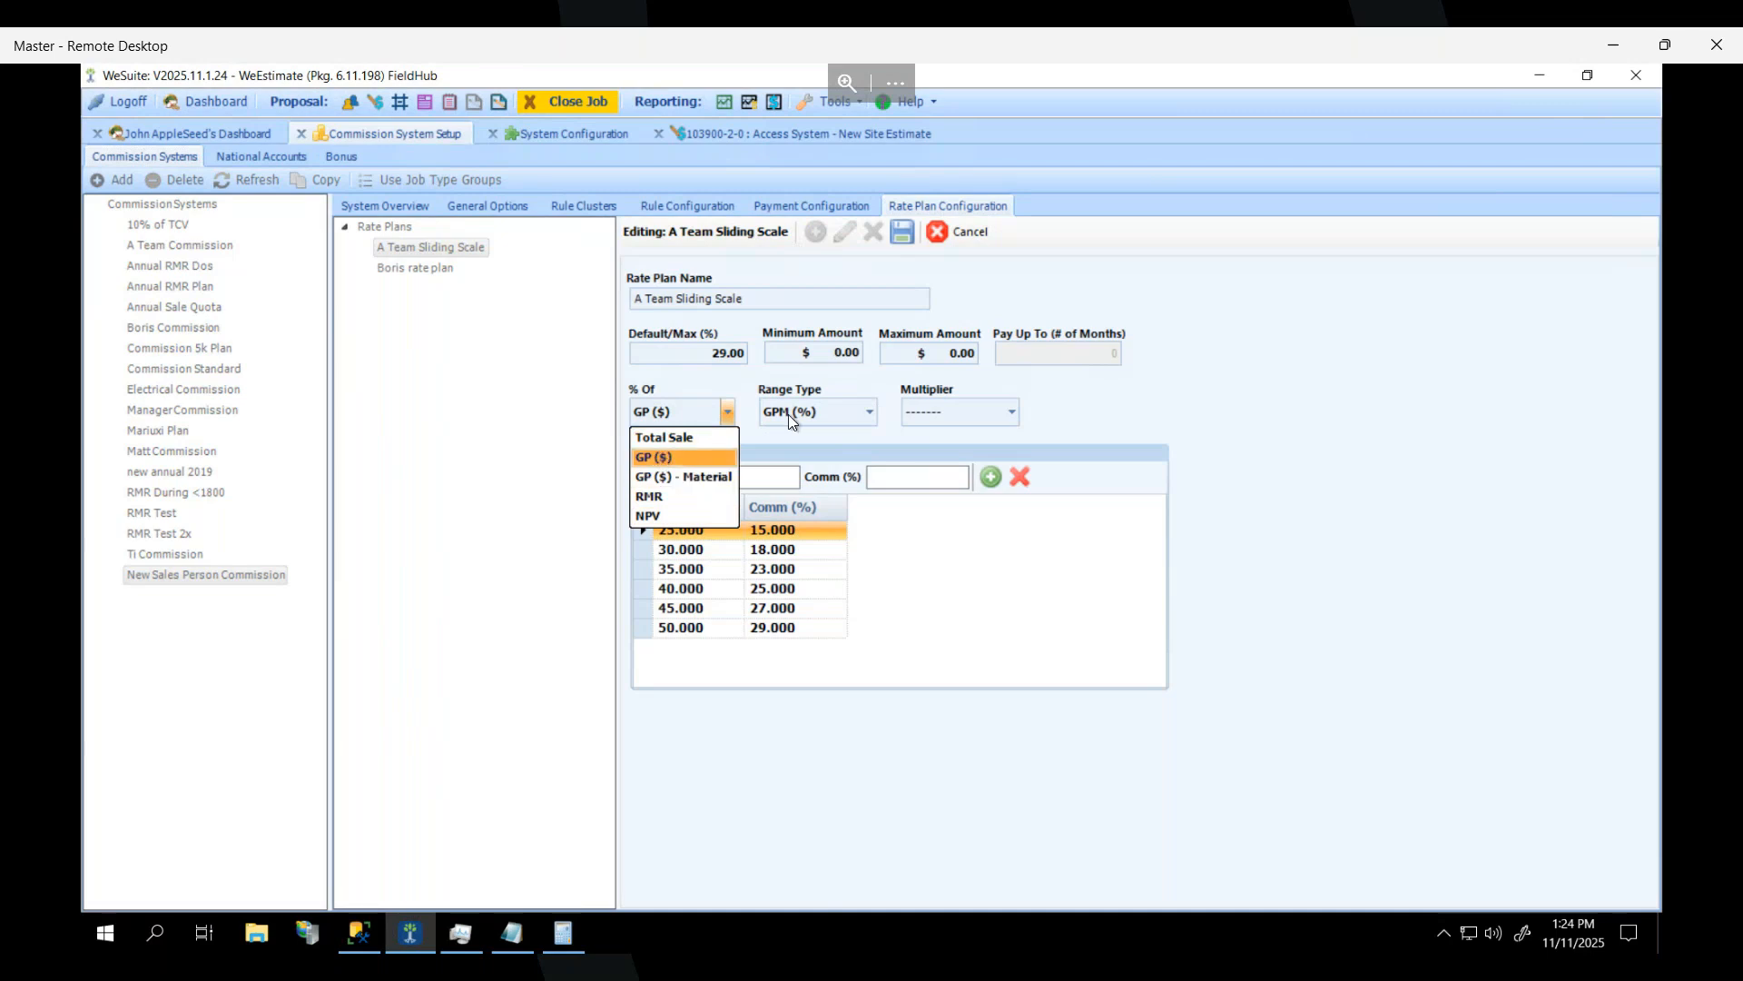
pyautogui.click(861, 397)
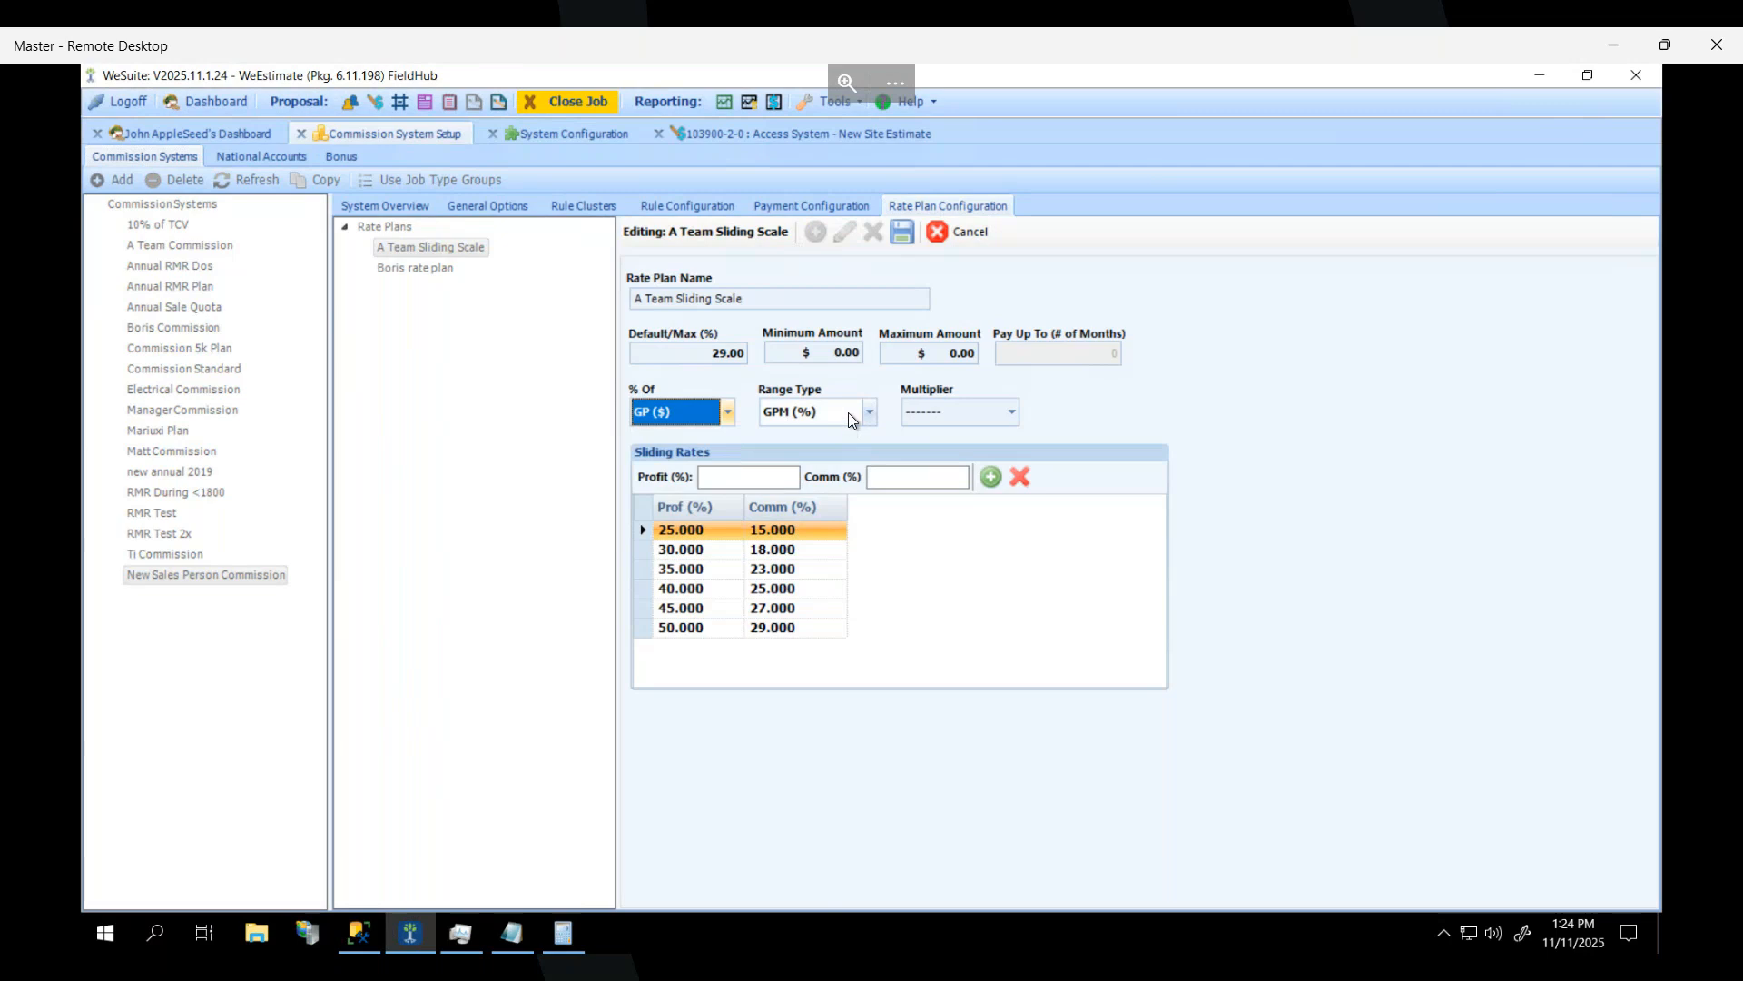
pyautogui.click(863, 411)
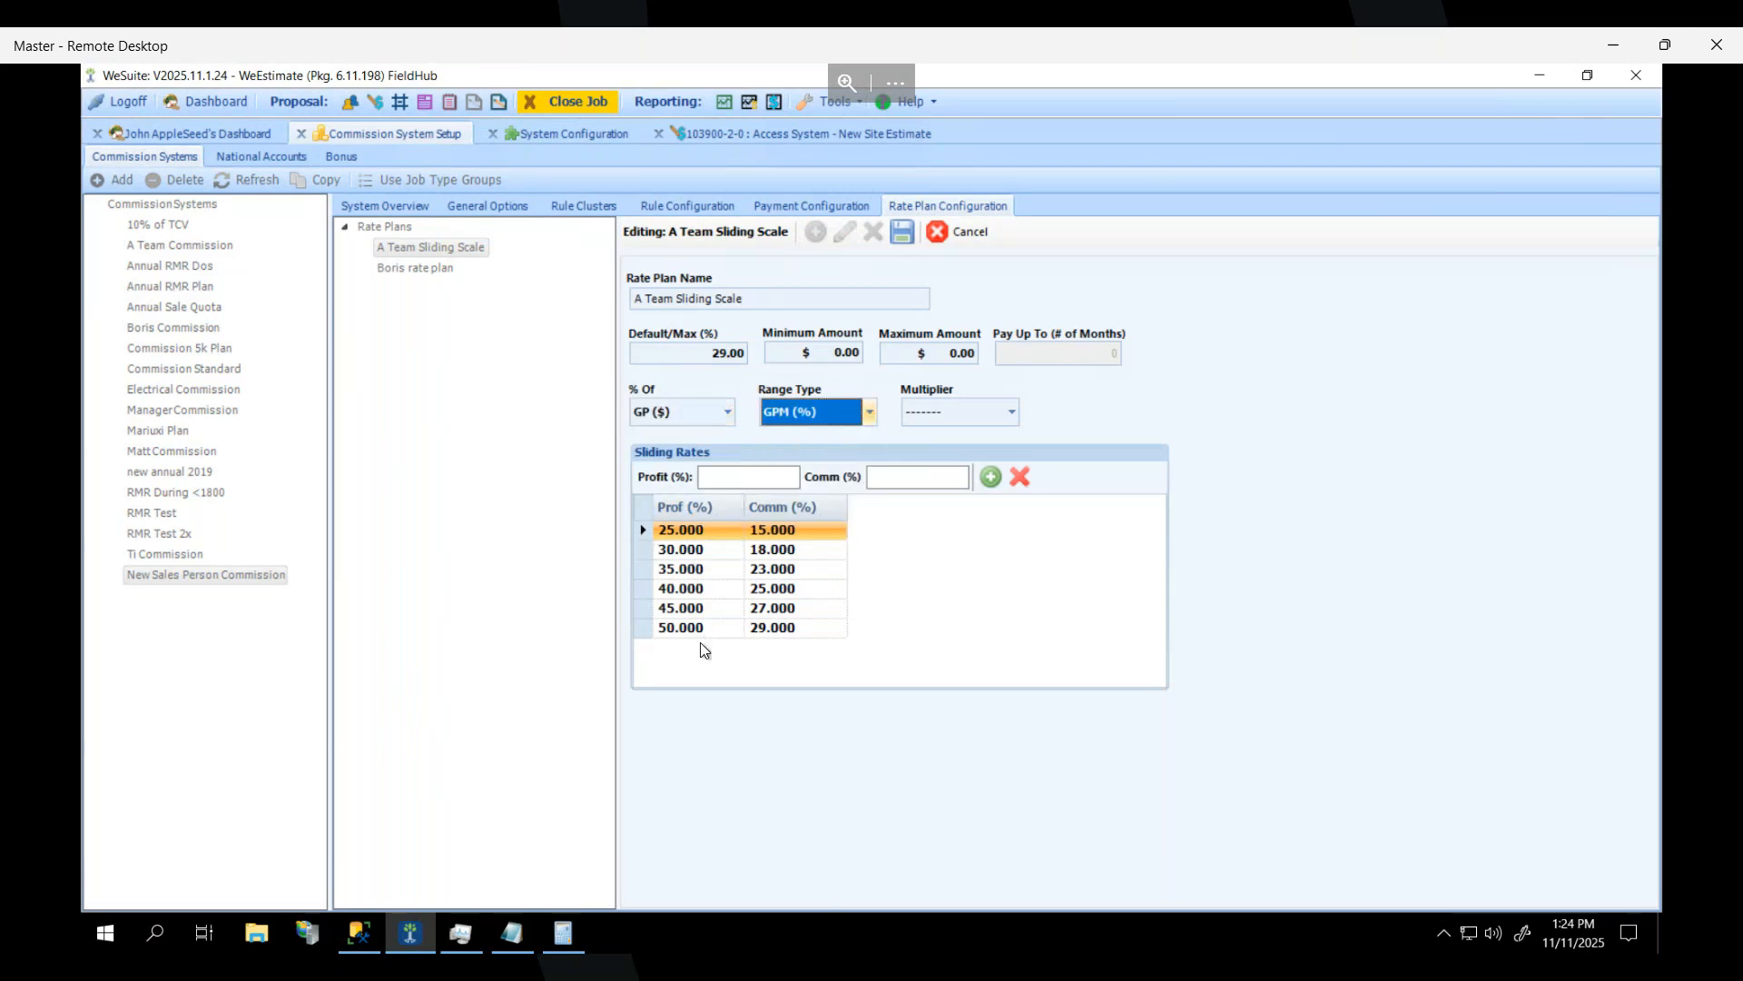
pyautogui.click(868, 414)
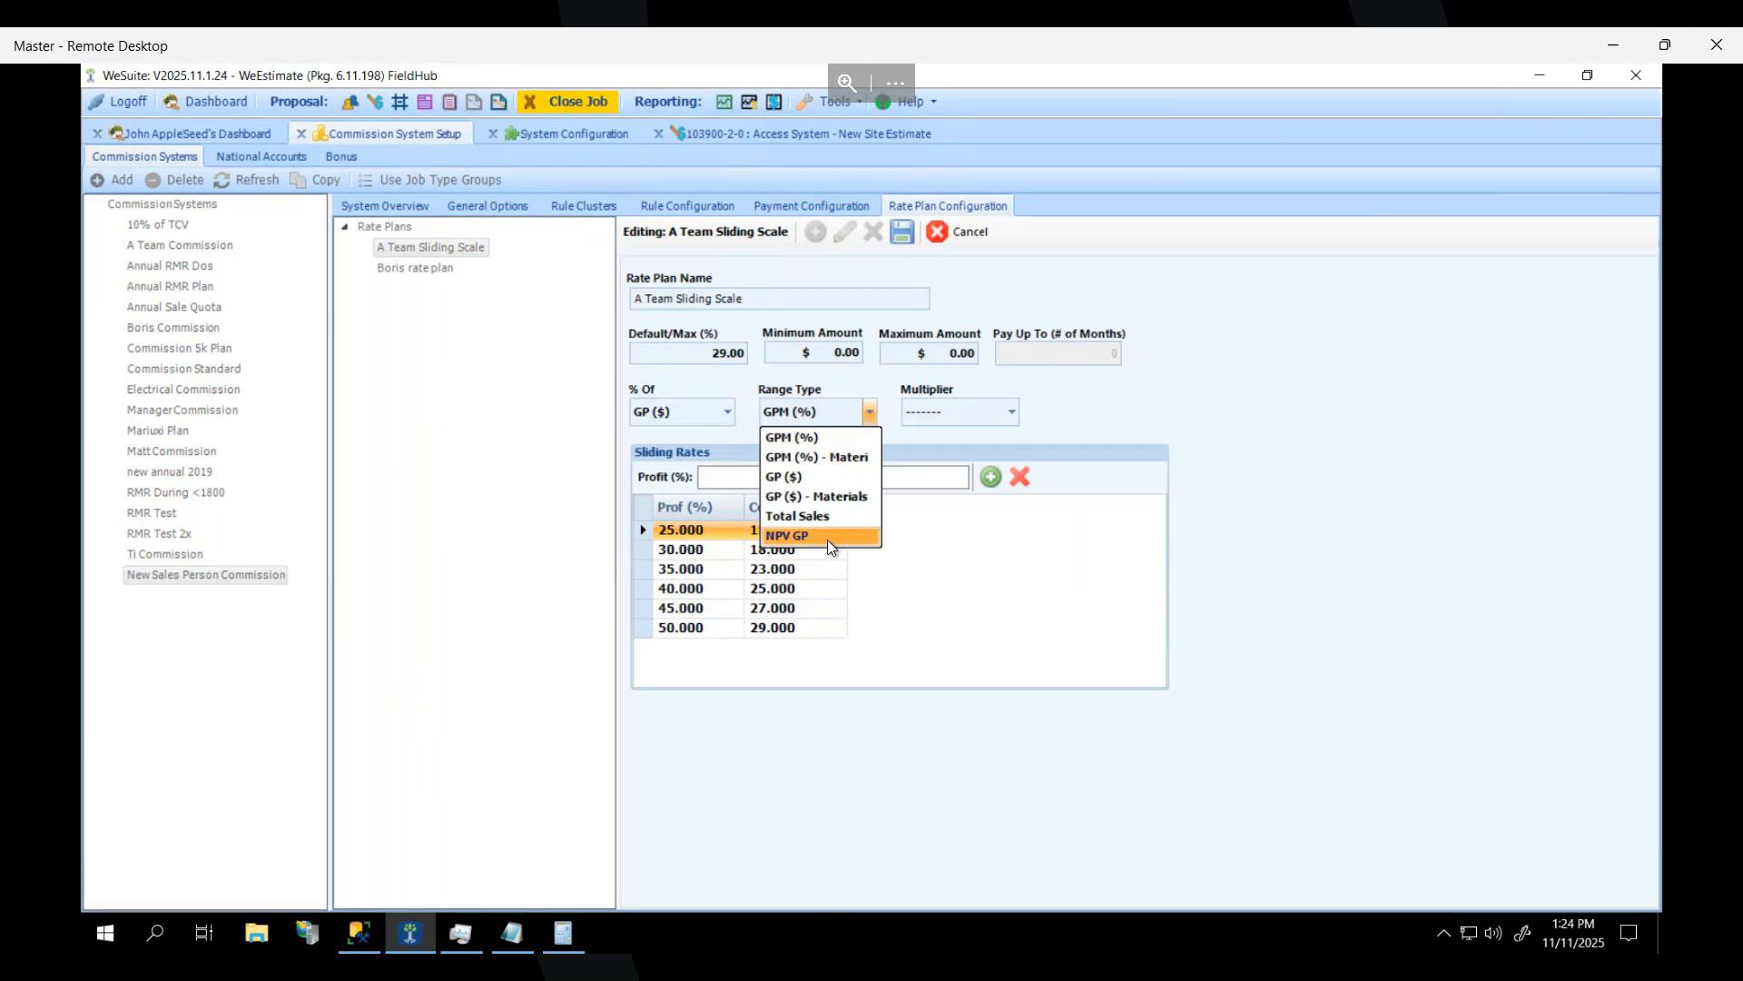
# Check the Default/Max percentage of the A Team Sliding Scale rate plan and save the plan.
pyautogui.click(684, 363)
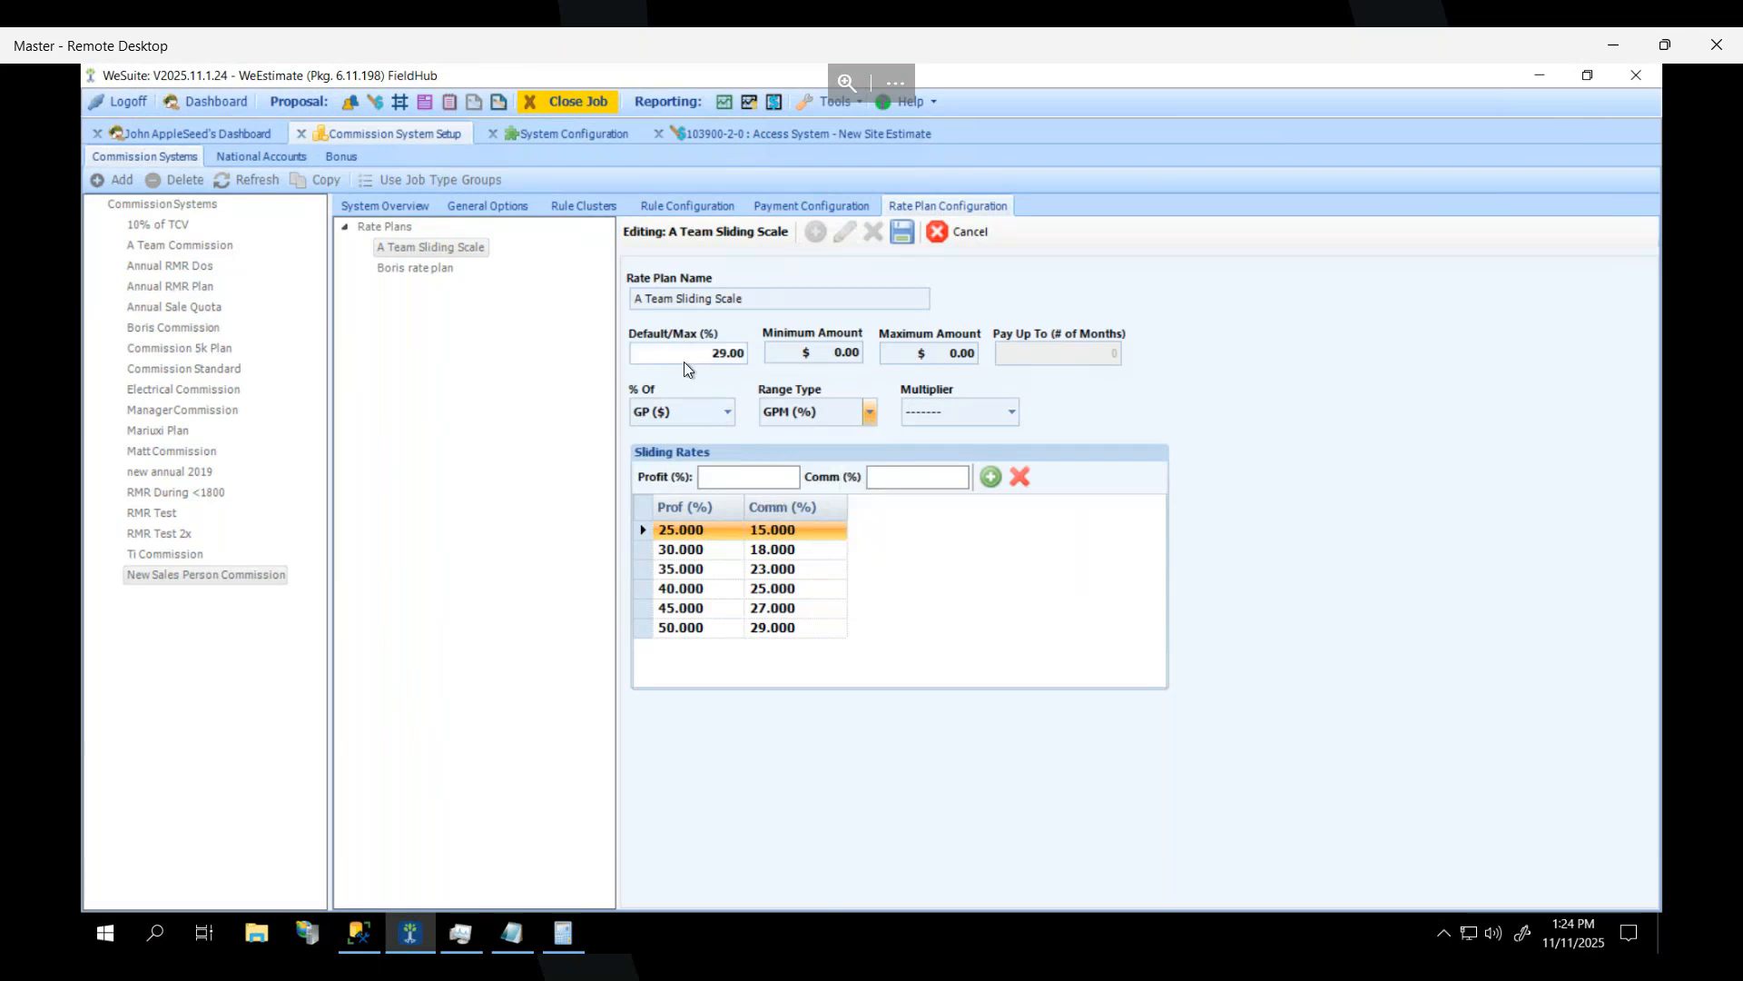
pyautogui.click(641, 354)
pyautogui.moveTo(714, 354); pyautogui.dragTo(743, 367)
pyautogui.click(910, 239)
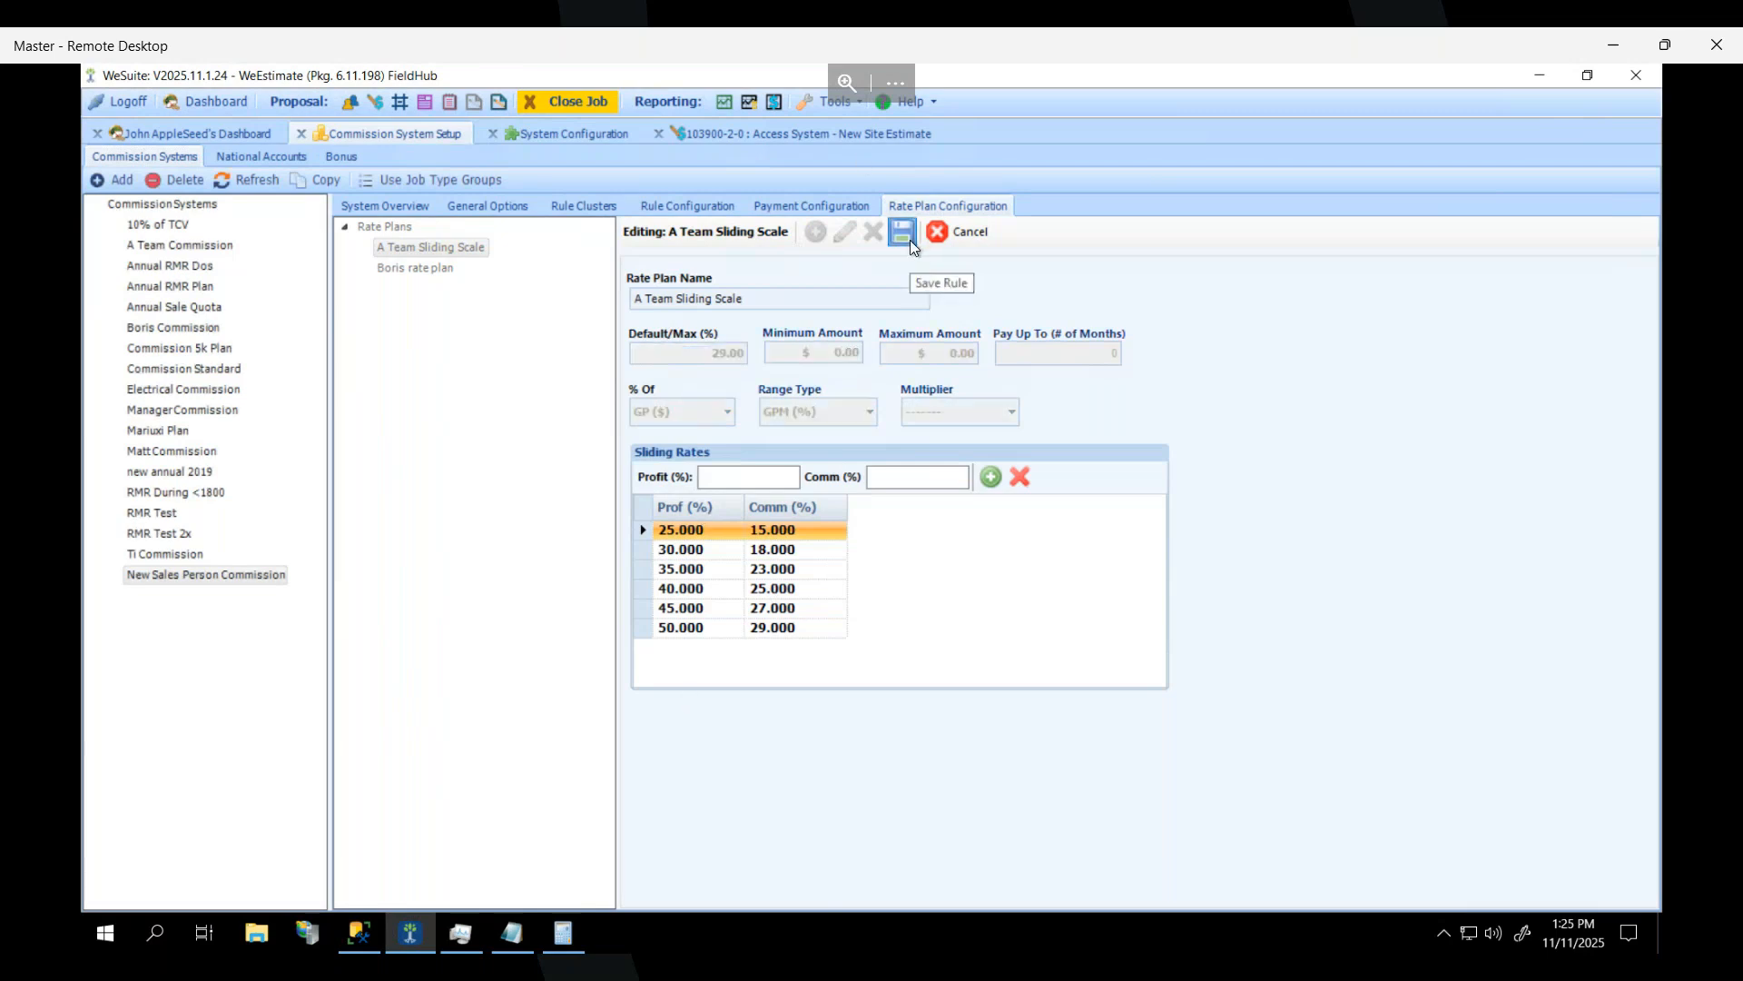
pyautogui.click(1037, 588)
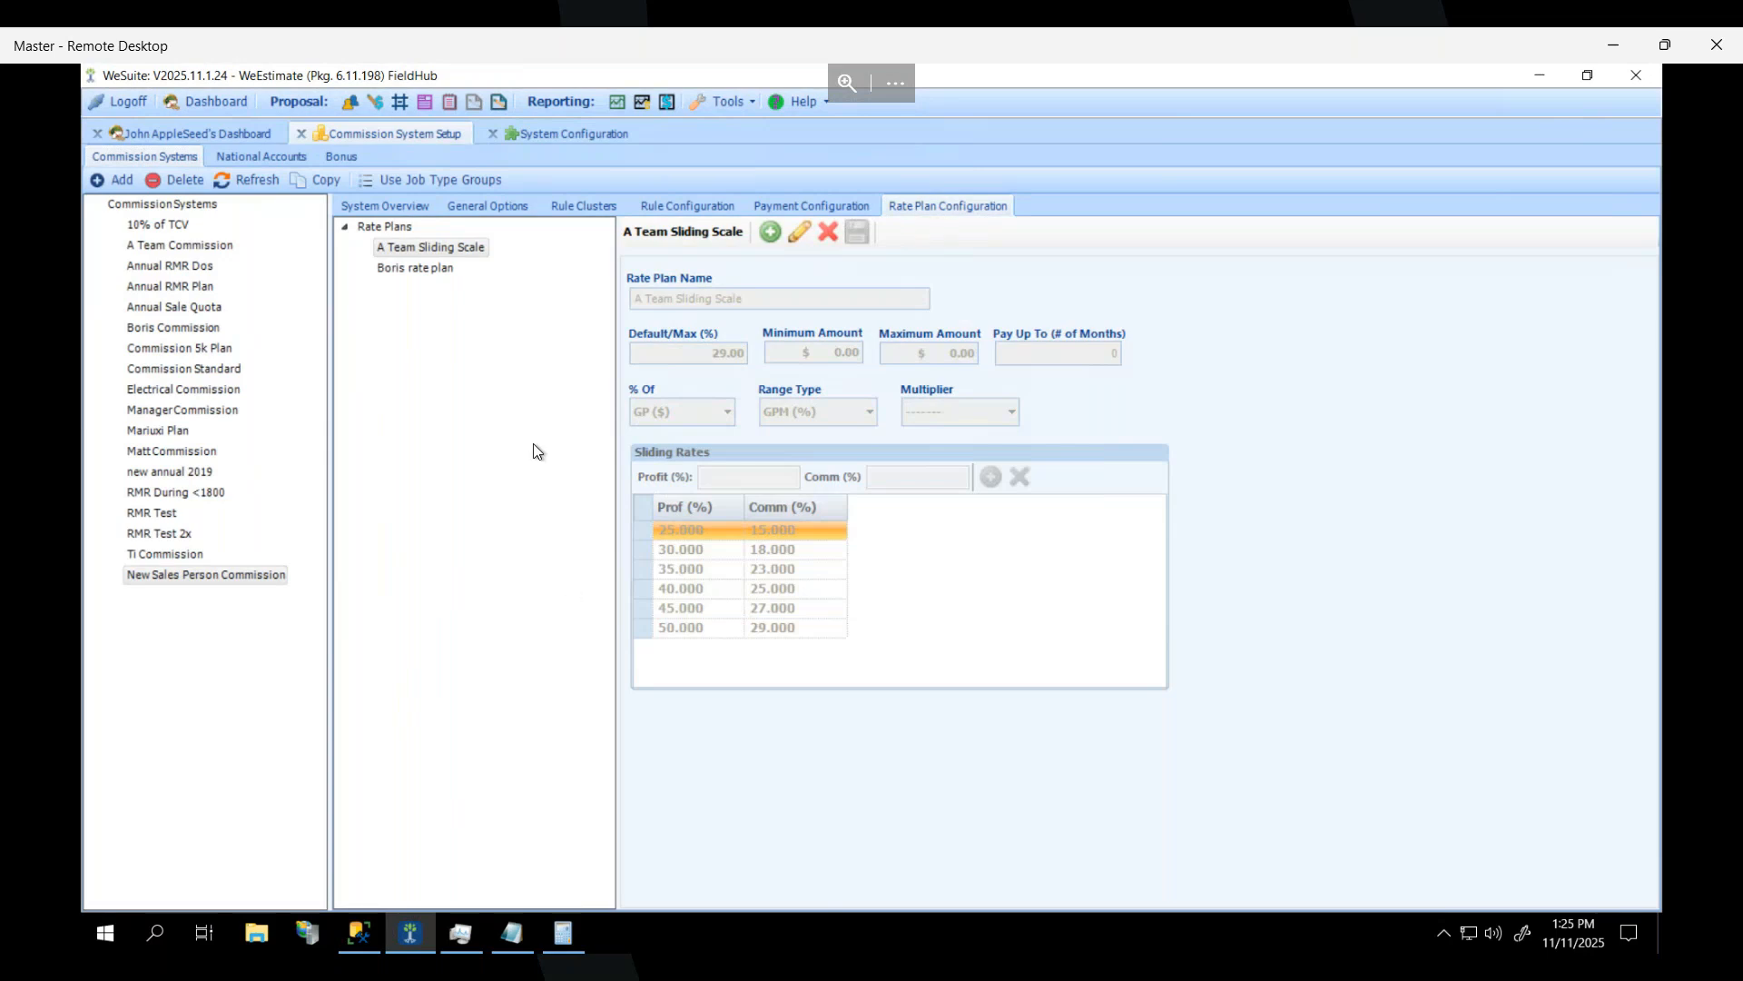
# Open the Commission Universal Report Grid and include quarters Q1 through Q4 in its date filter.
pyautogui.click(642, 101)
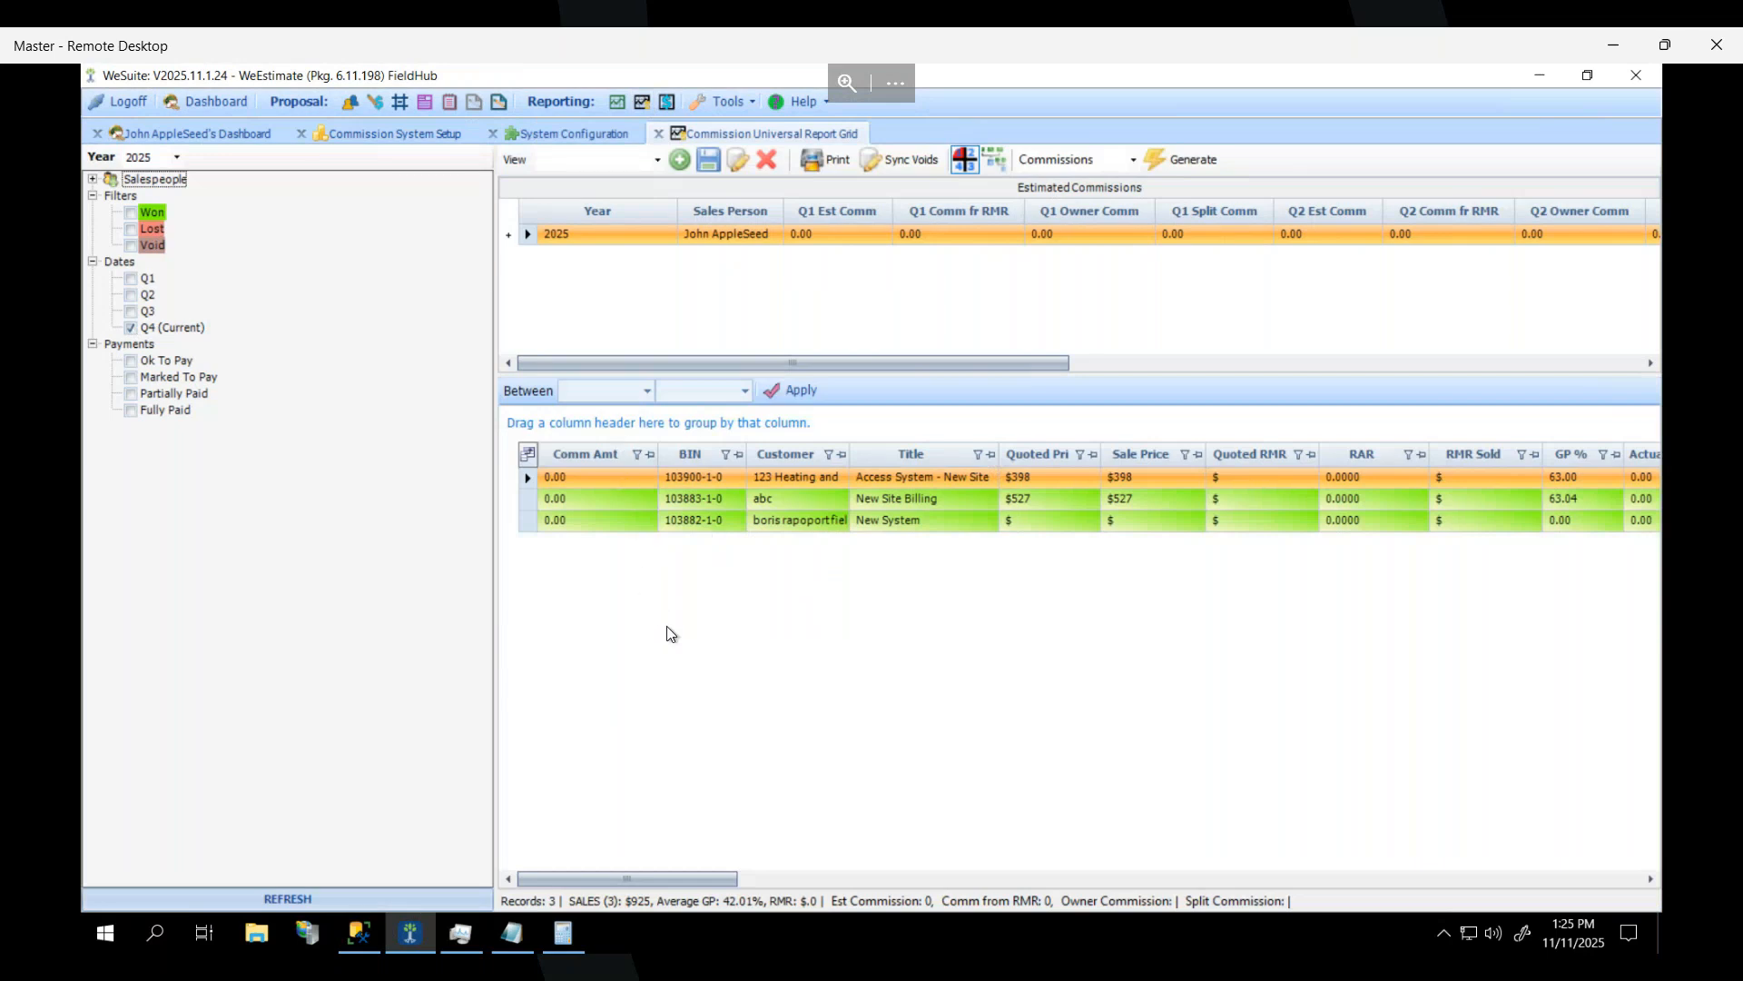
pyautogui.click(131, 278)
pyautogui.click(131, 295)
pyautogui.click(131, 311)
pyautogui.click(131, 326)
# Widen the commission report grid and examine its job columns from end to end.
pyautogui.moveTo(498, 770); pyautogui.dragTo(275, 749)
pyautogui.moveTo(516, 882); pyautogui.dragTo(1393, 890)
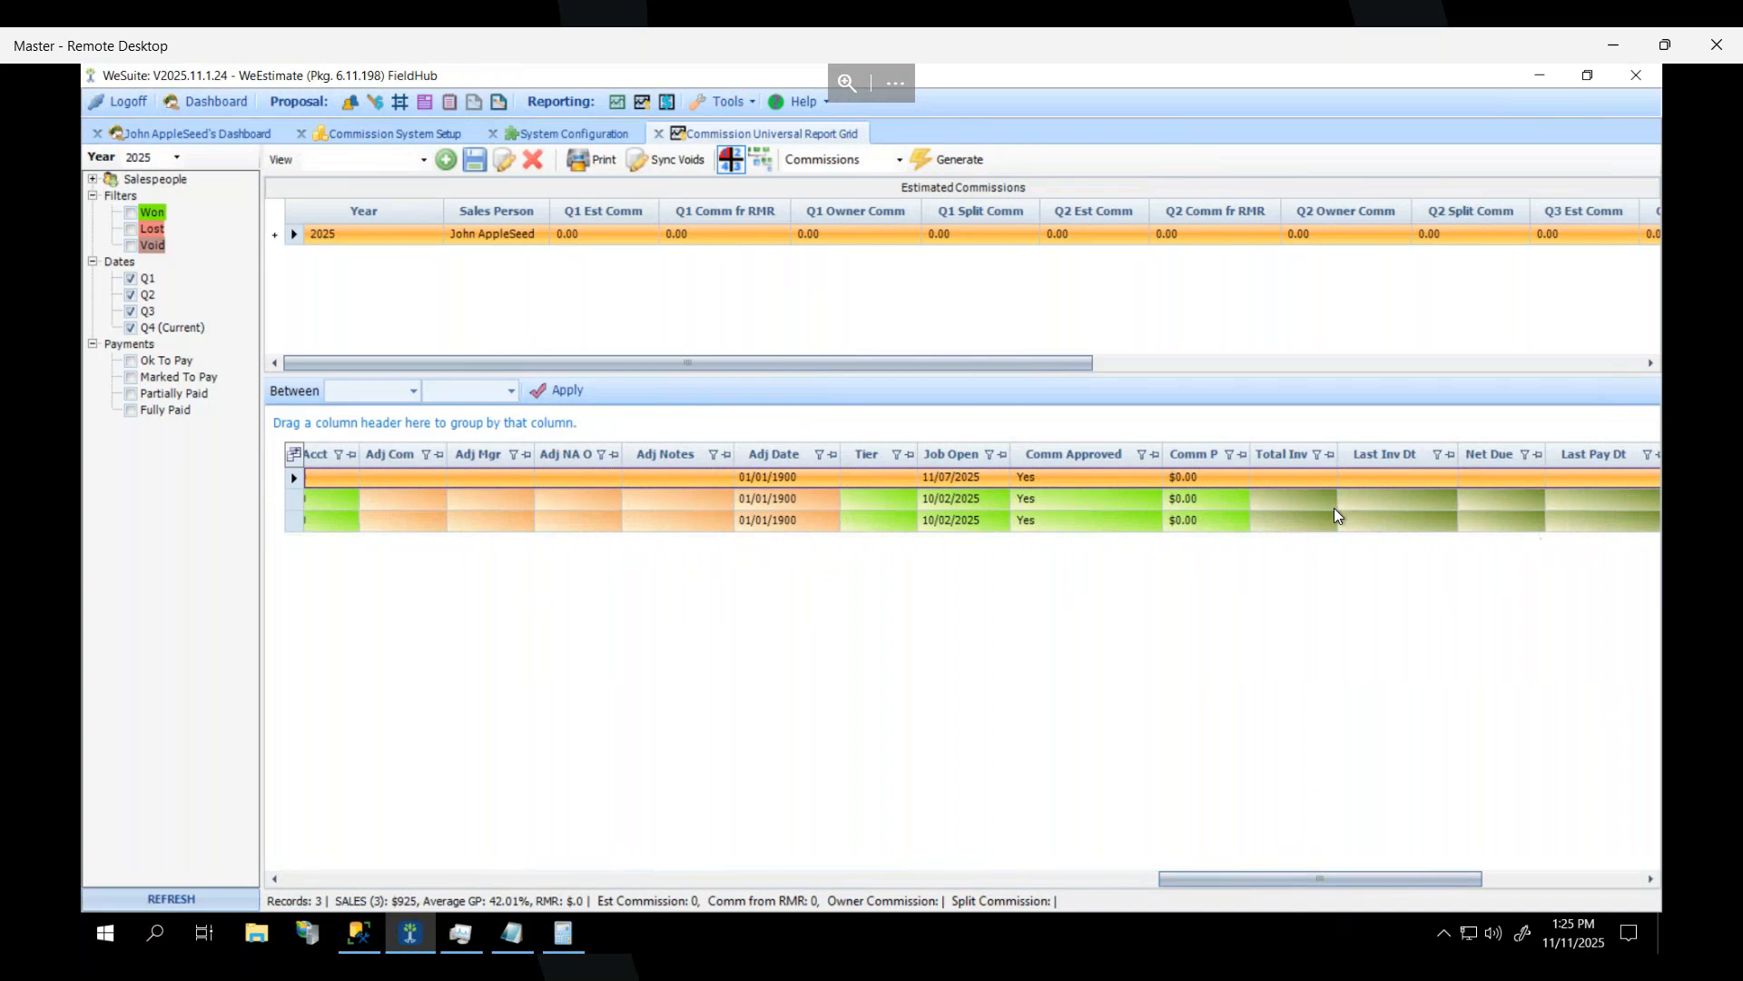
pyautogui.moveTo(1319, 879); pyautogui.dragTo(413, 892)
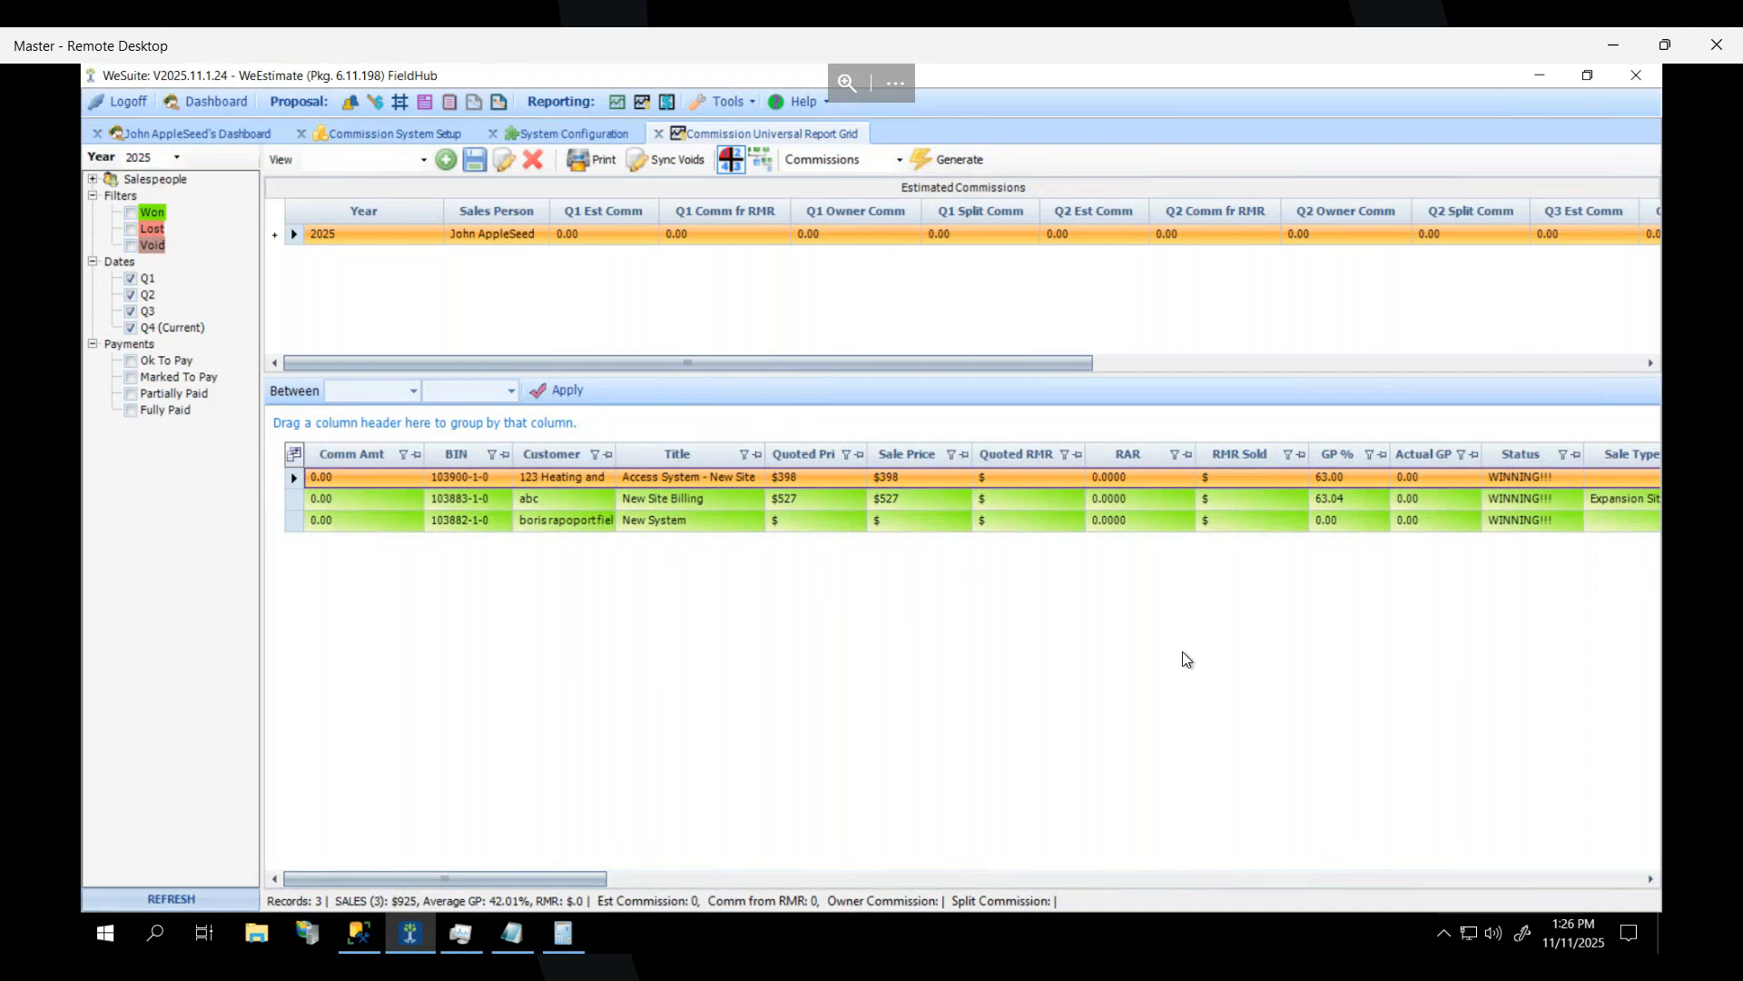
# Expand the Salespeople filter through New York and Albany, and review the report types available for generation.
pyautogui.click(95, 185)
pyautogui.click(113, 198)
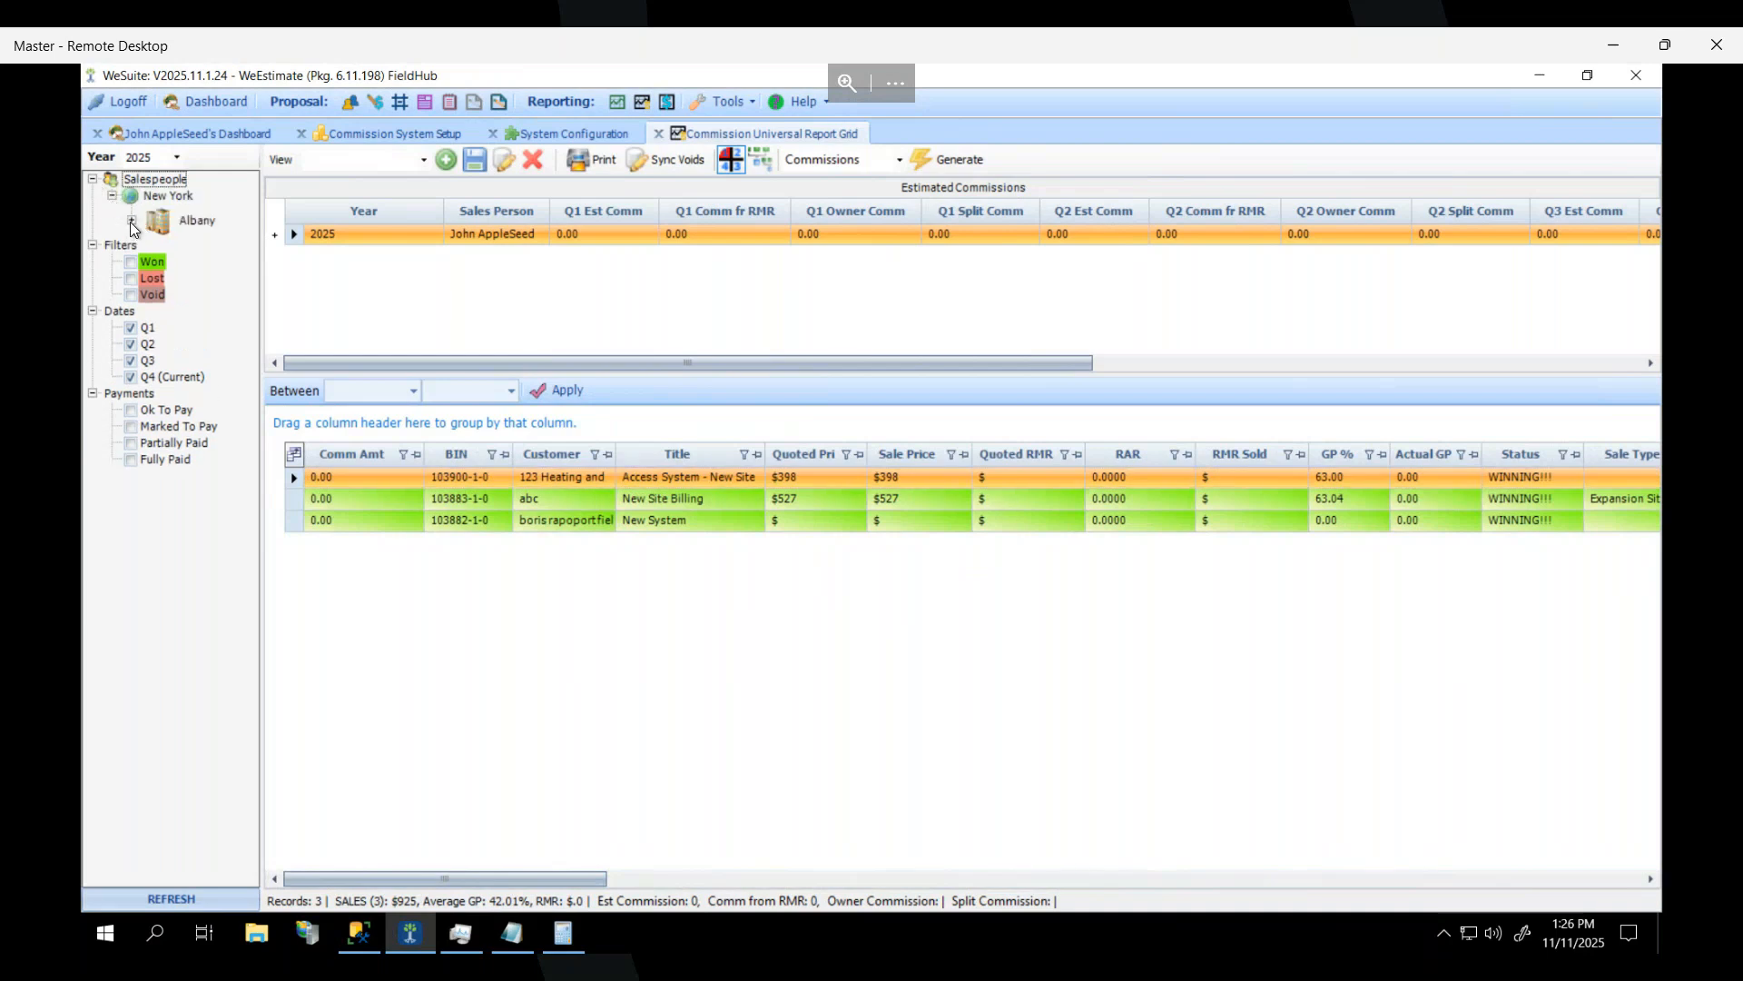
pyautogui.click(132, 222)
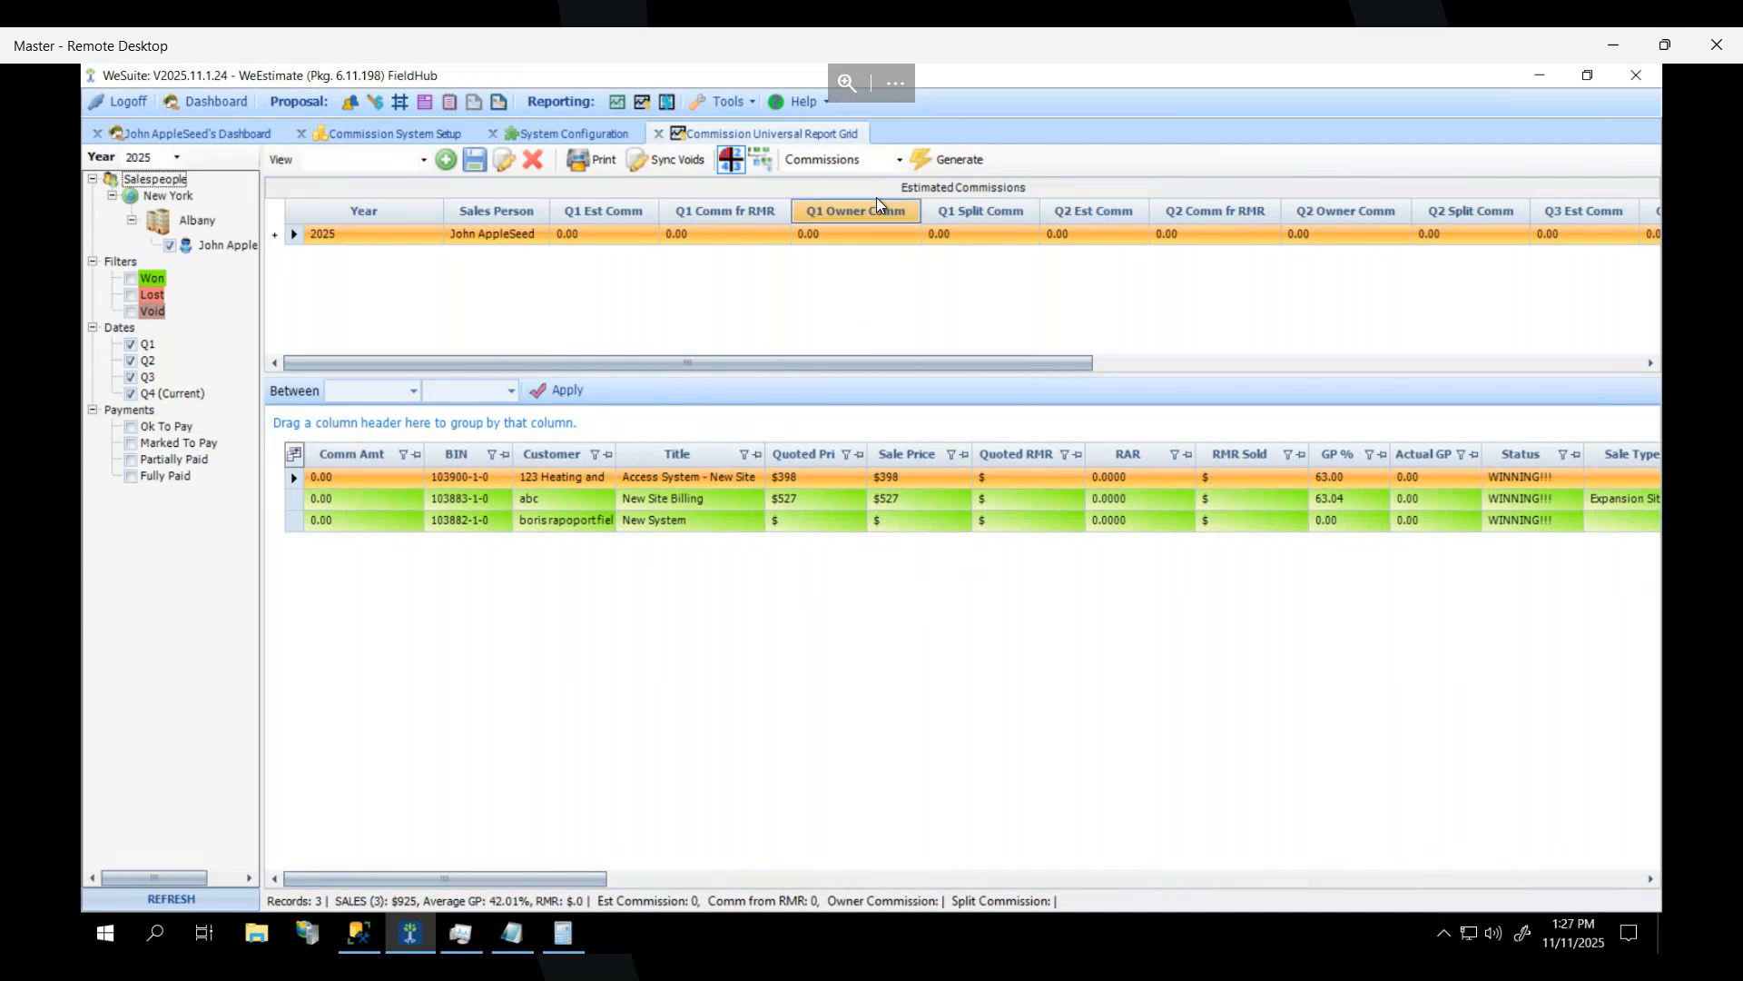
pyautogui.click(899, 162)
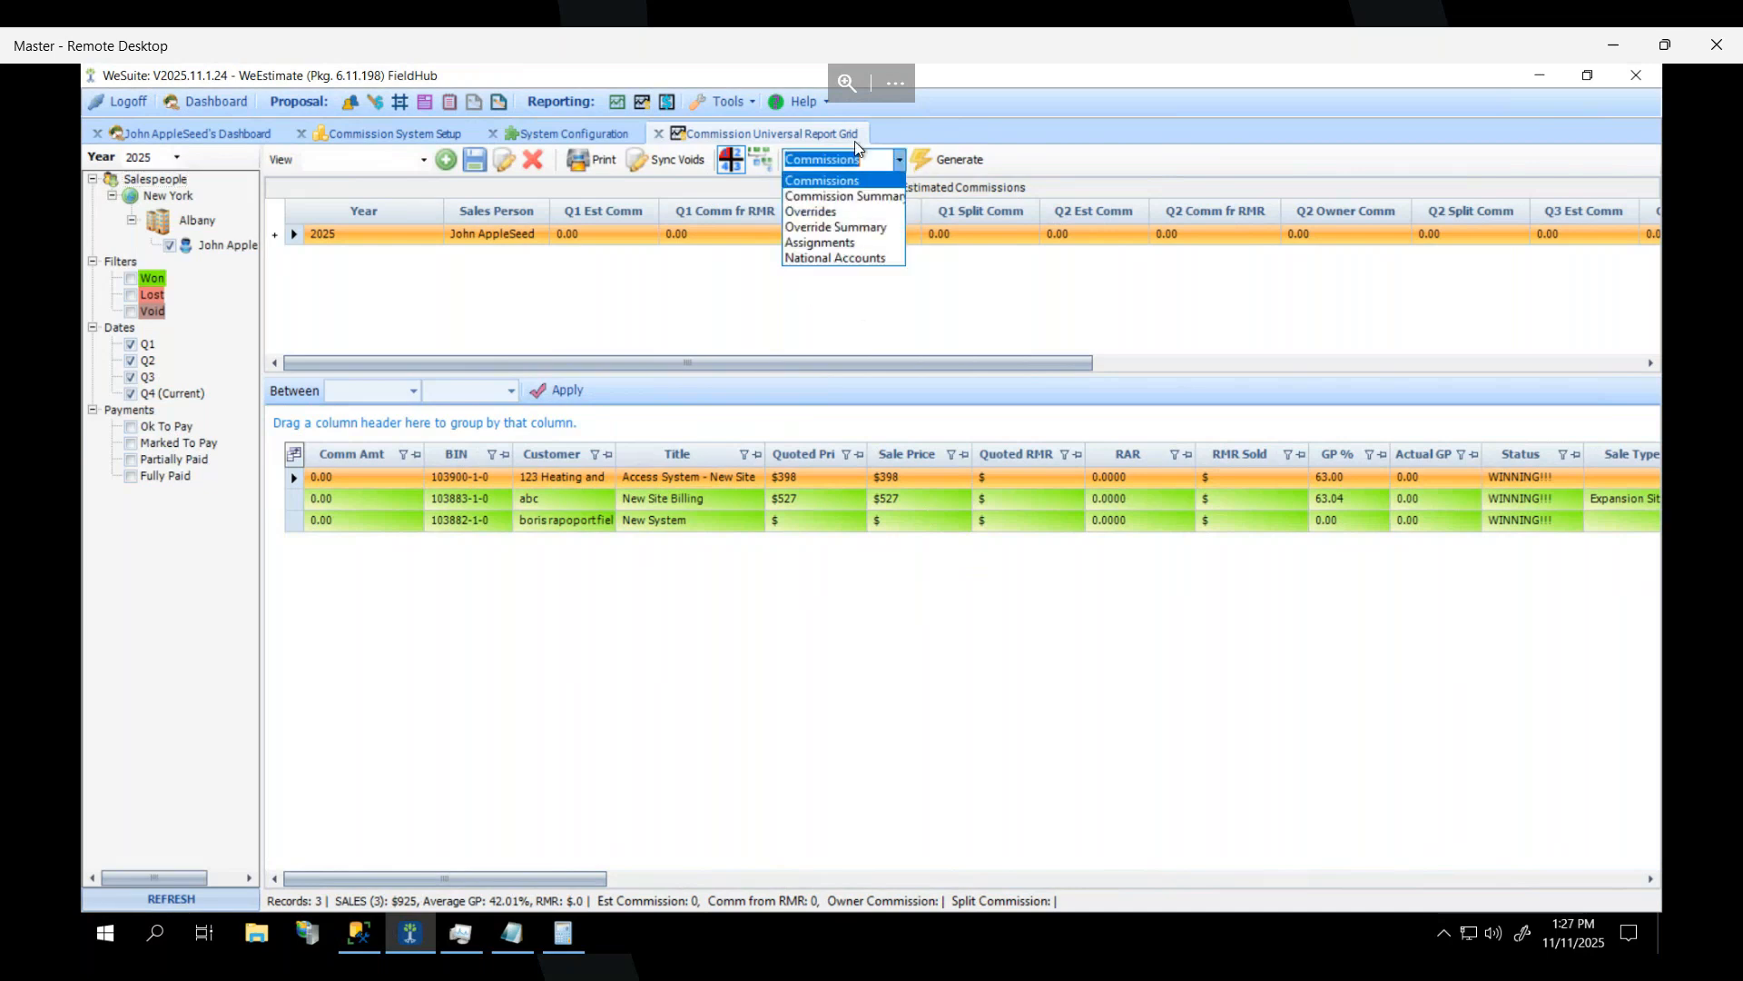
pyautogui.click(730, 355)
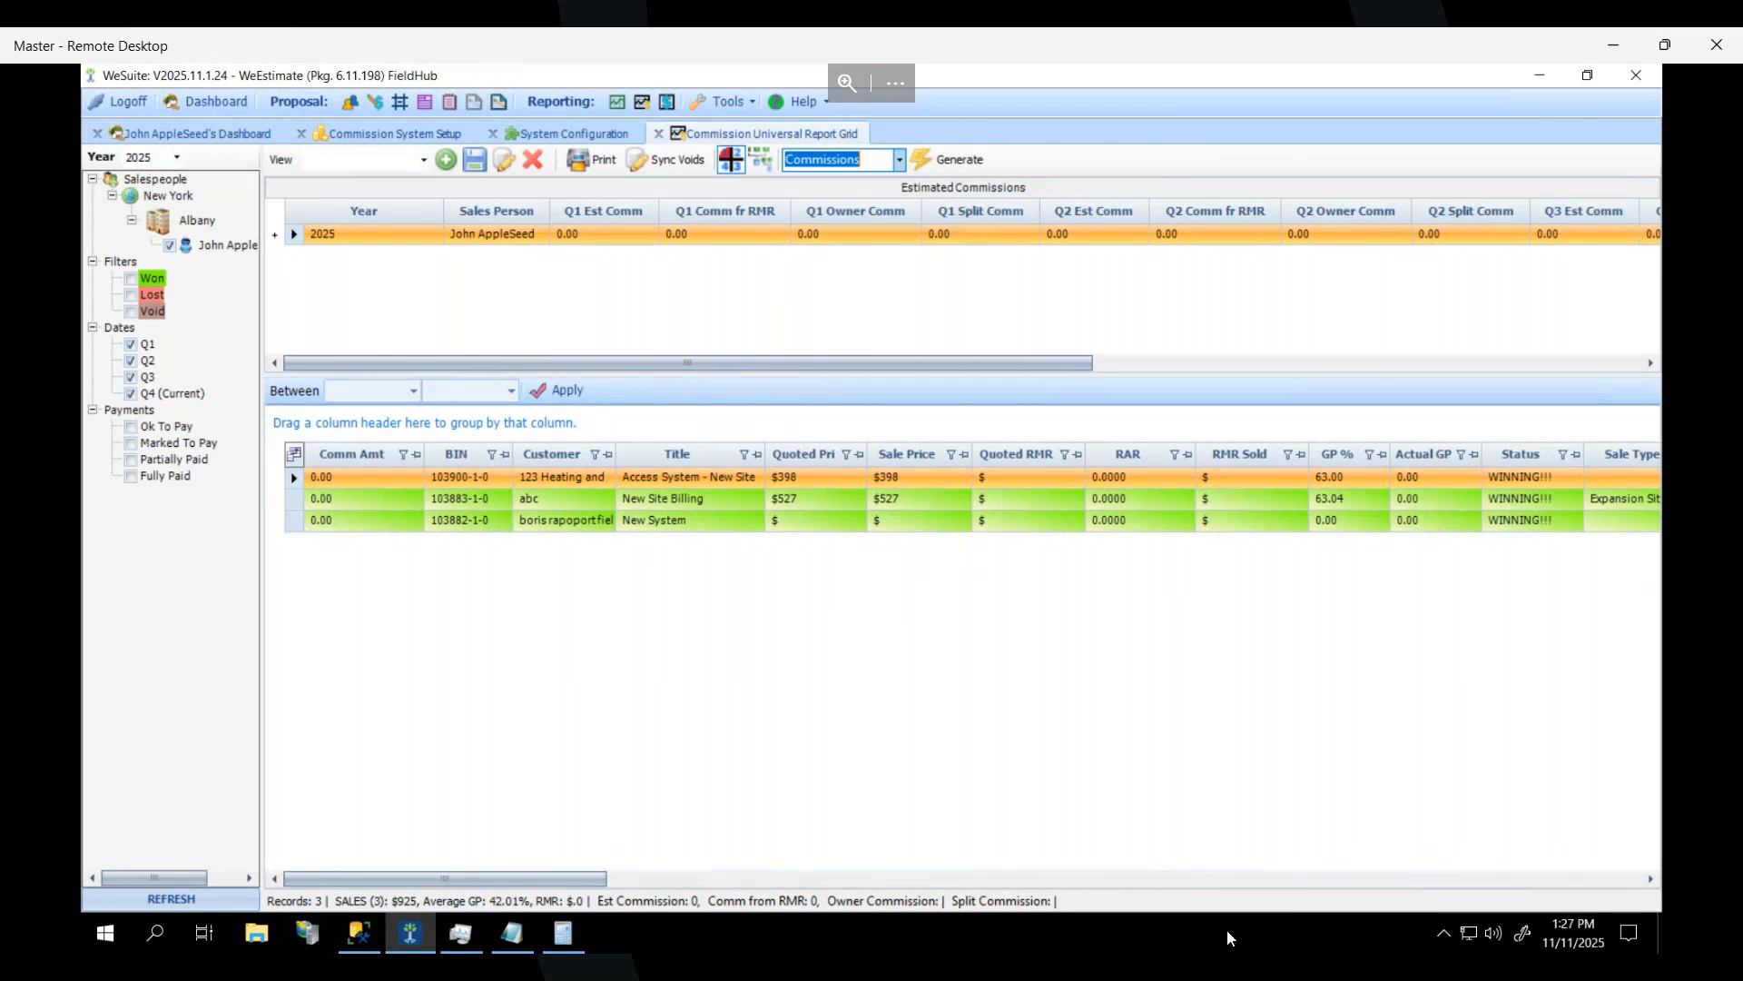
# Open the second Access System - New Site estimate under the New Access project and view its commissions.
pyautogui.click(184, 135)
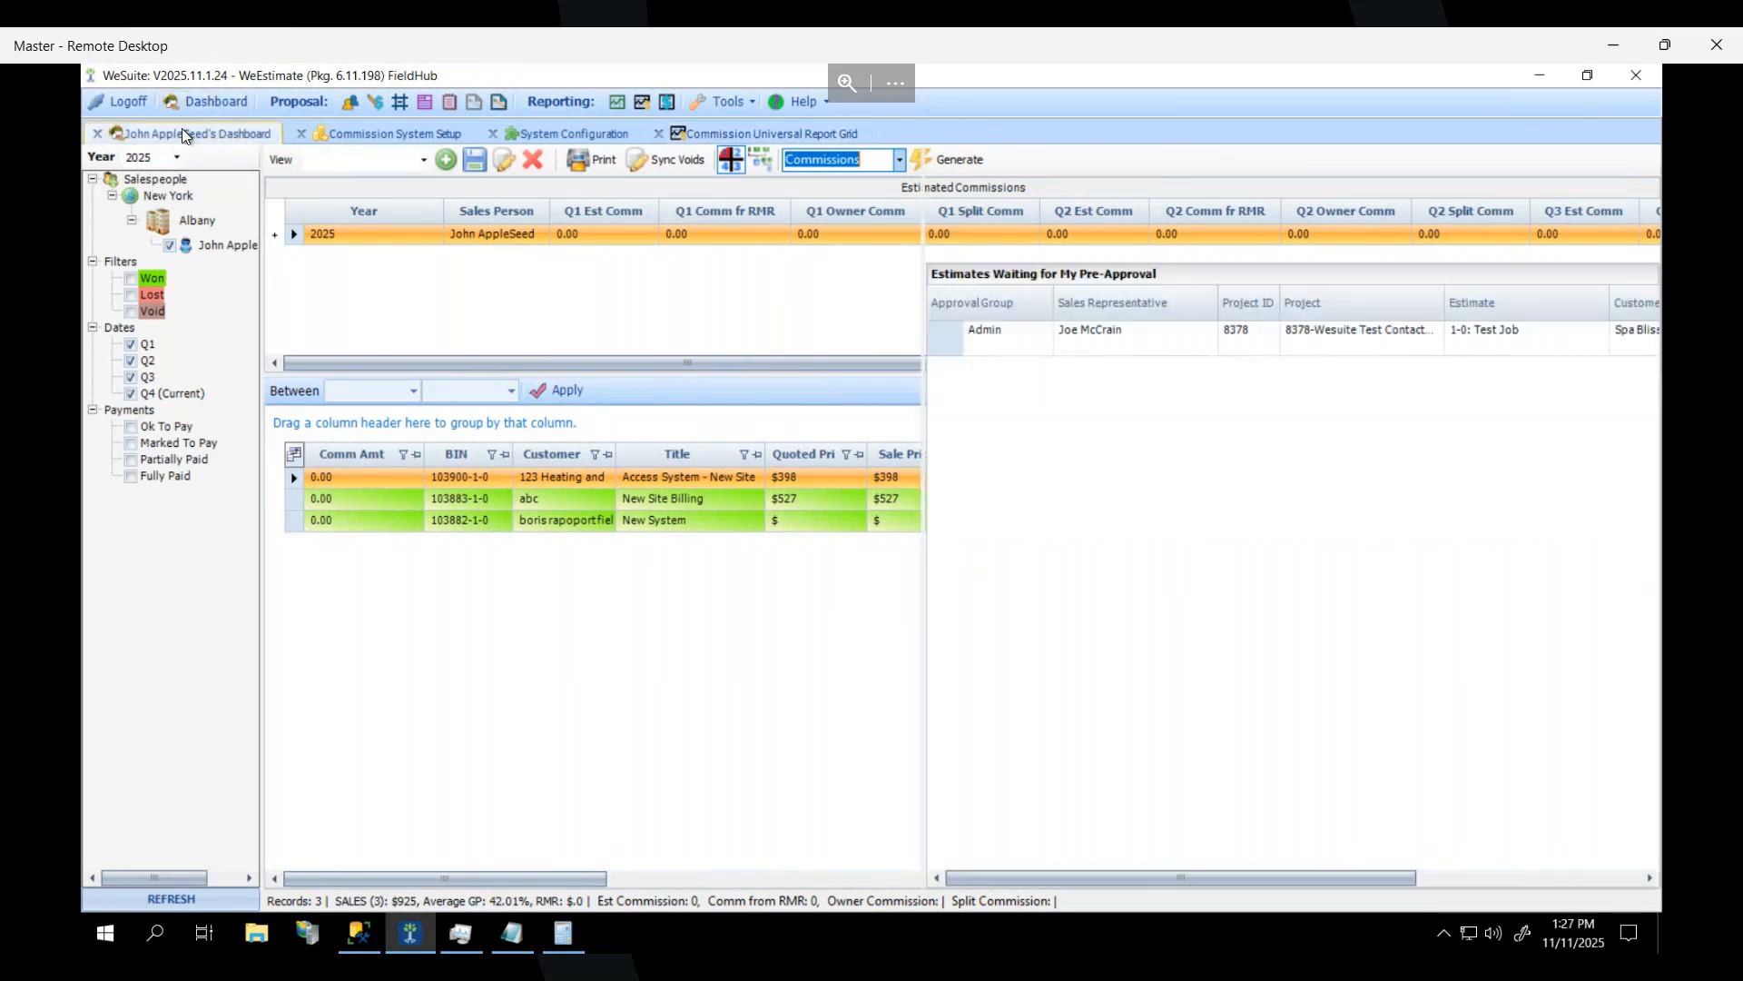
pyautogui.click(147, 272)
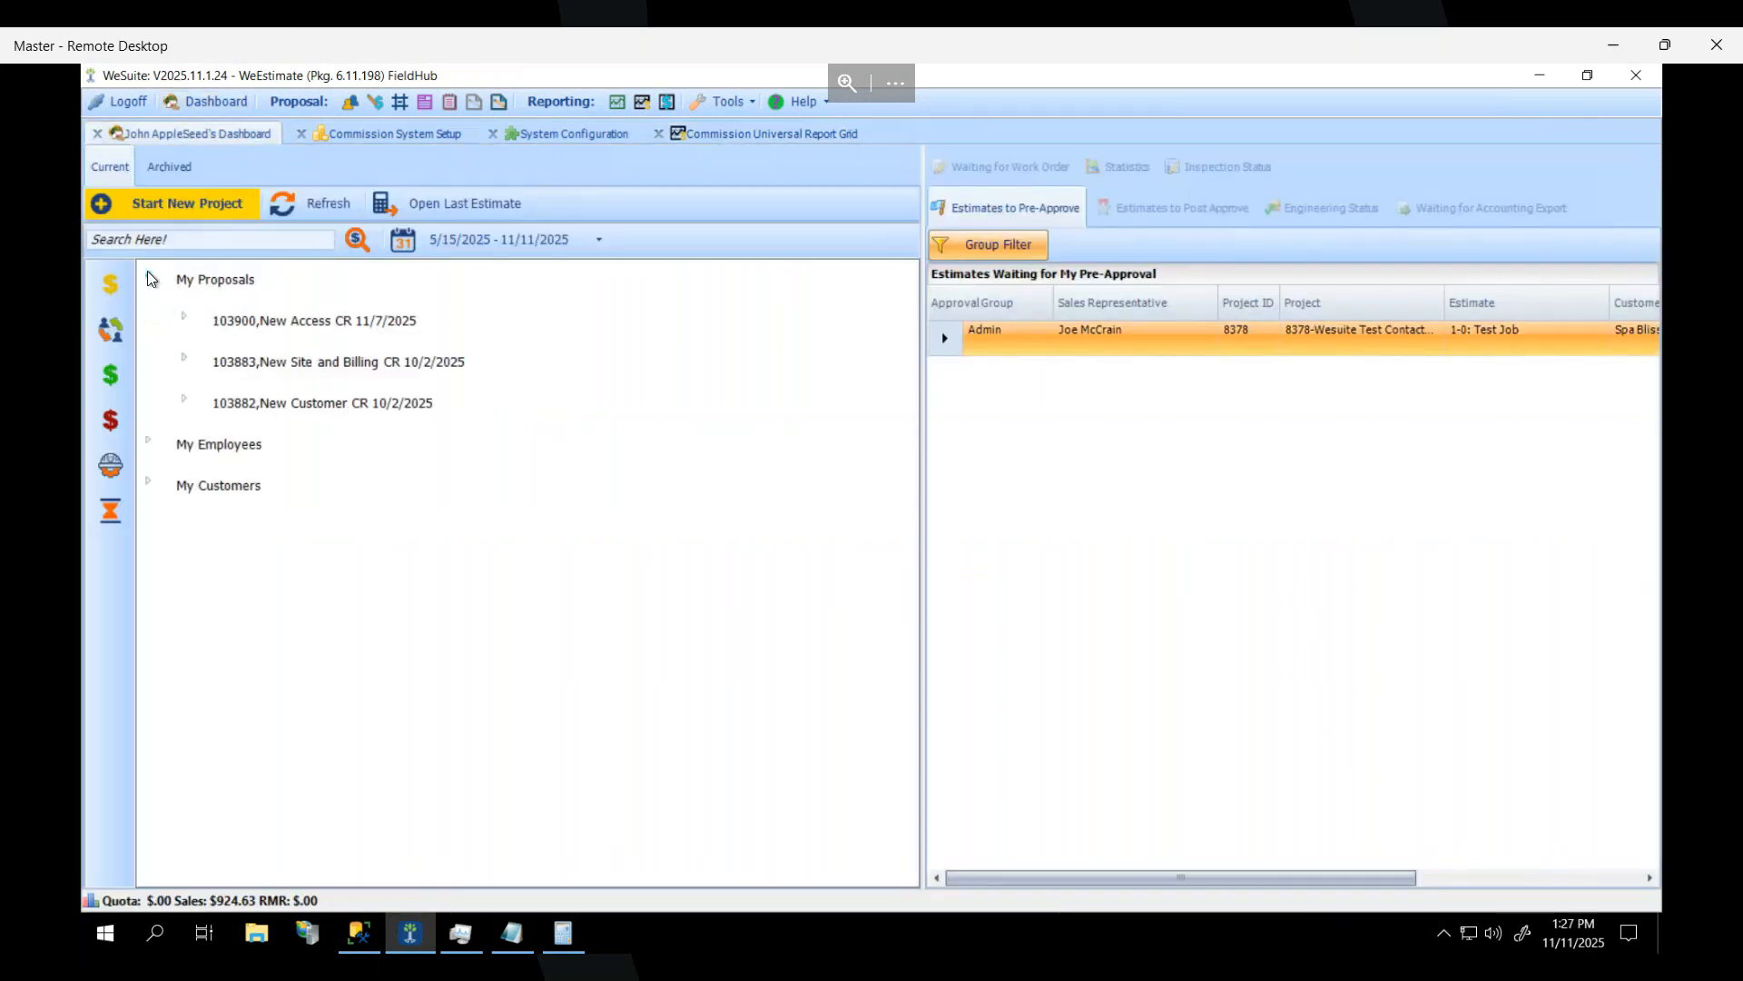
pyautogui.doubleClick(204, 329)
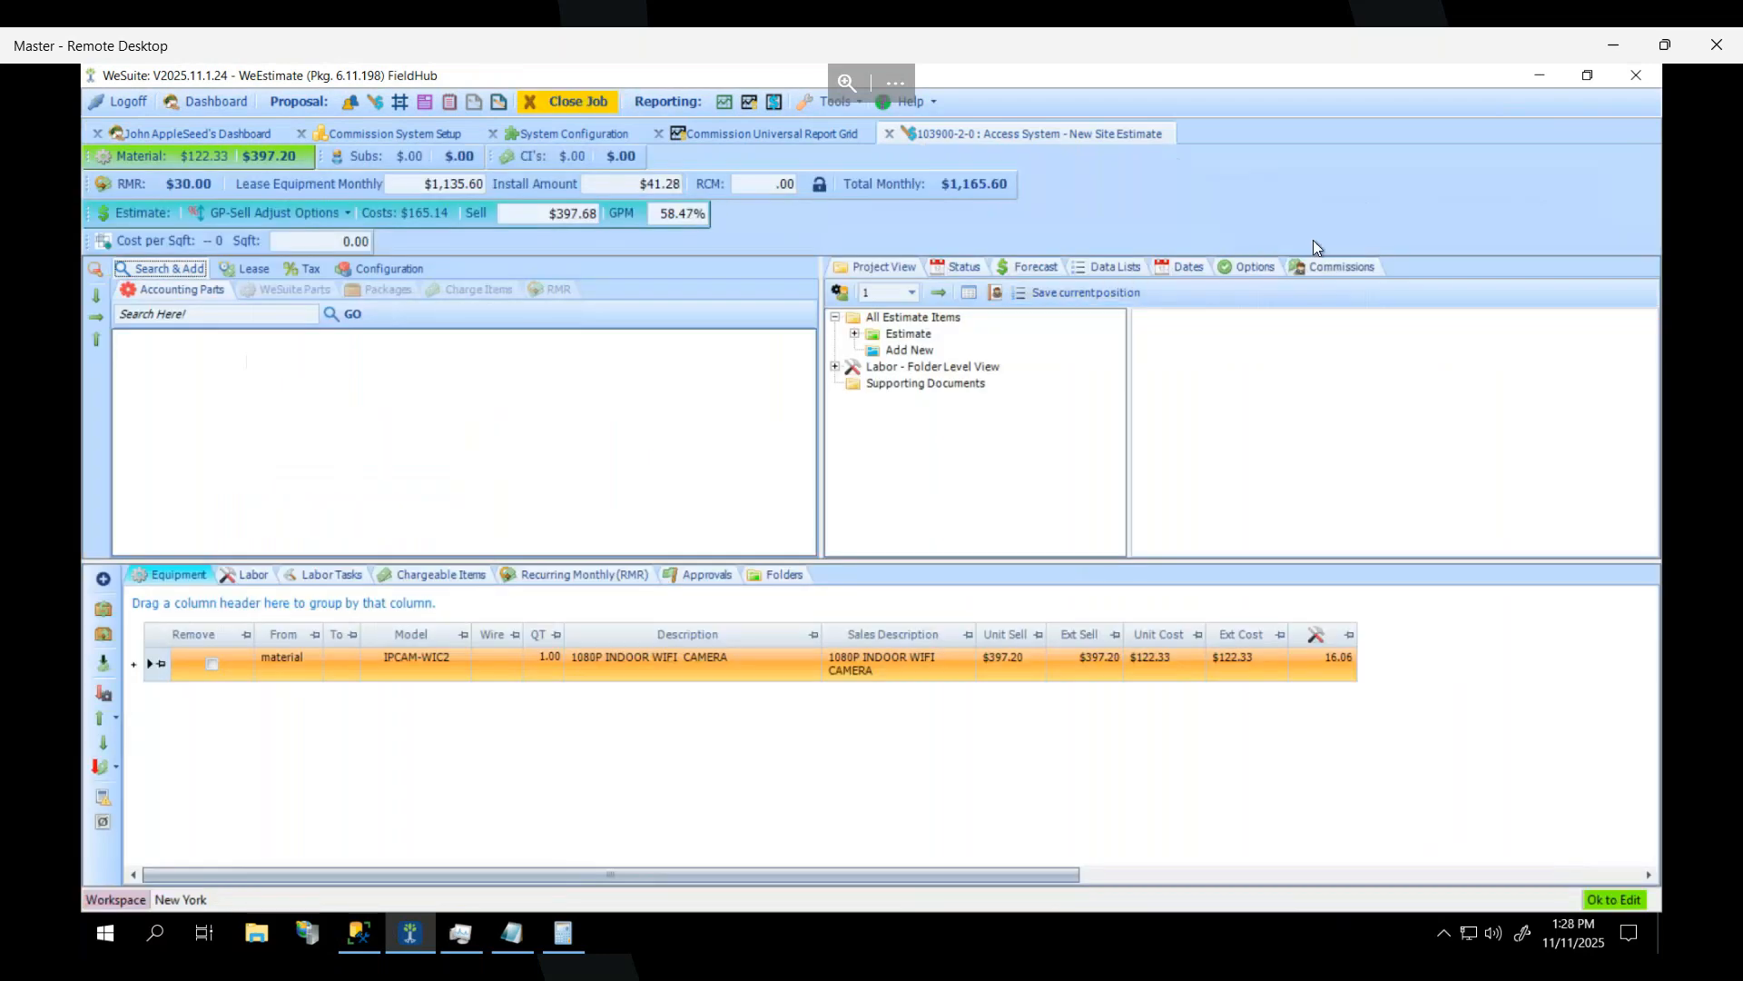
pyautogui.click(1325, 270)
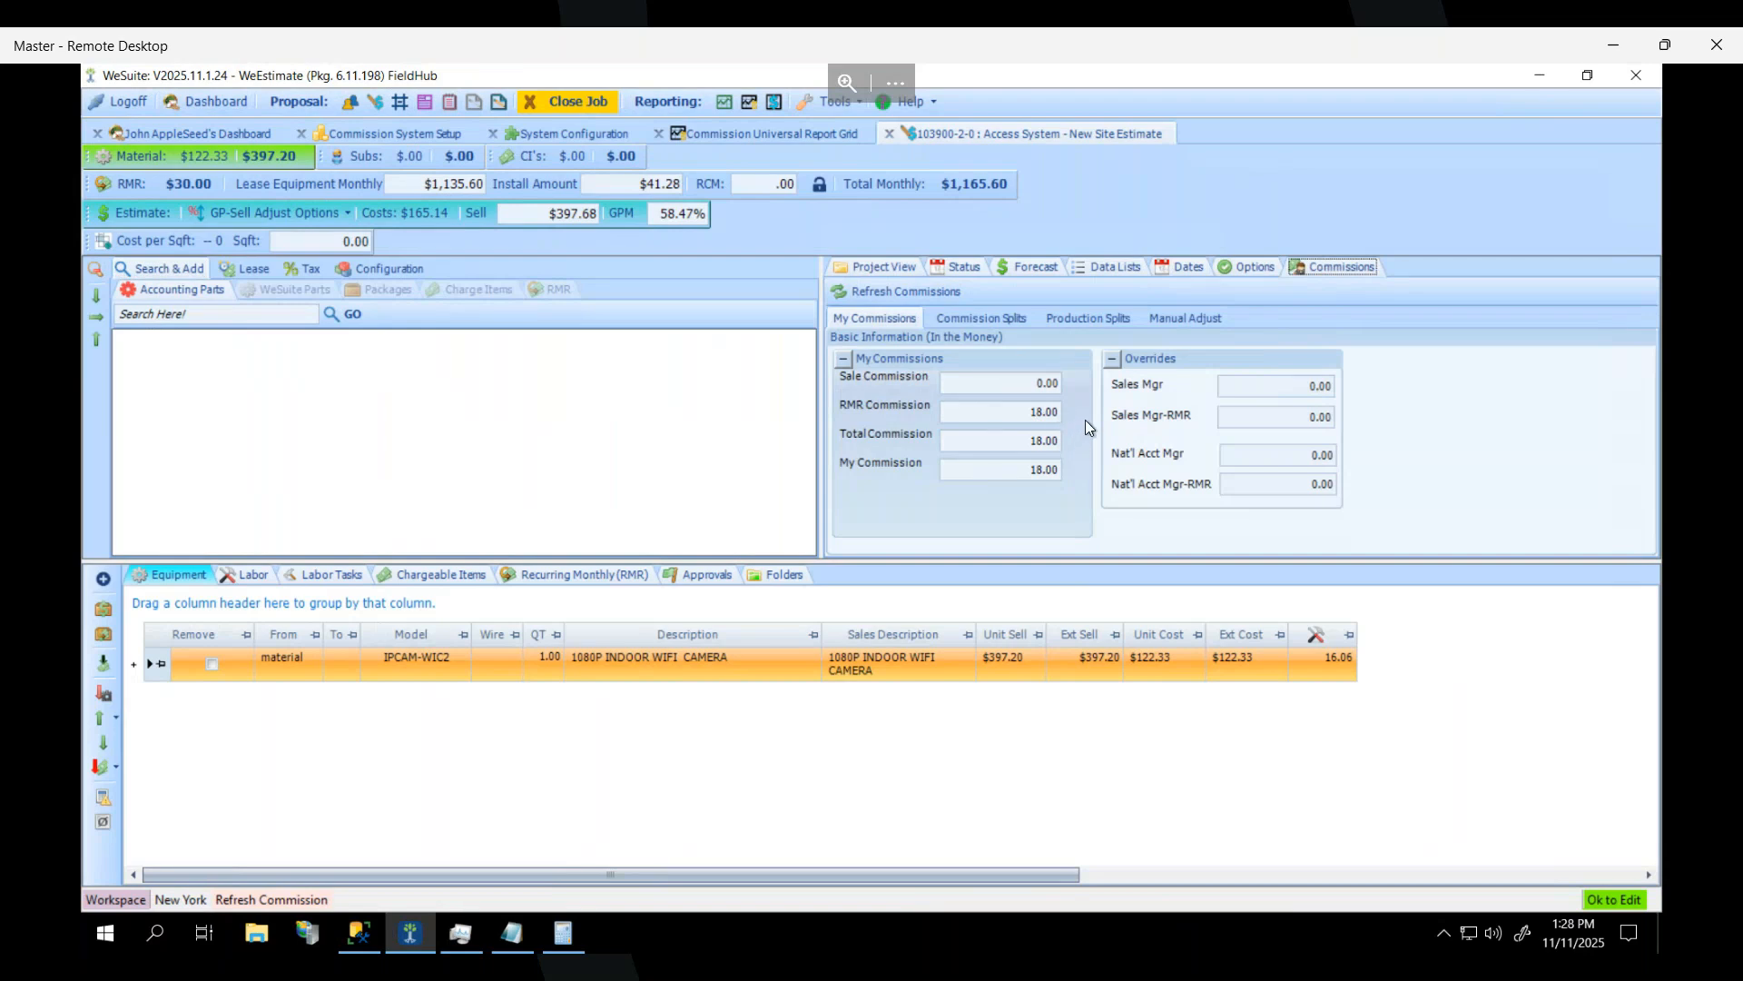
# Expand Job Commission in the estimate's manual adjustments, then review the RMR commission amount and the commission splits.
pyautogui.click(1215, 318)
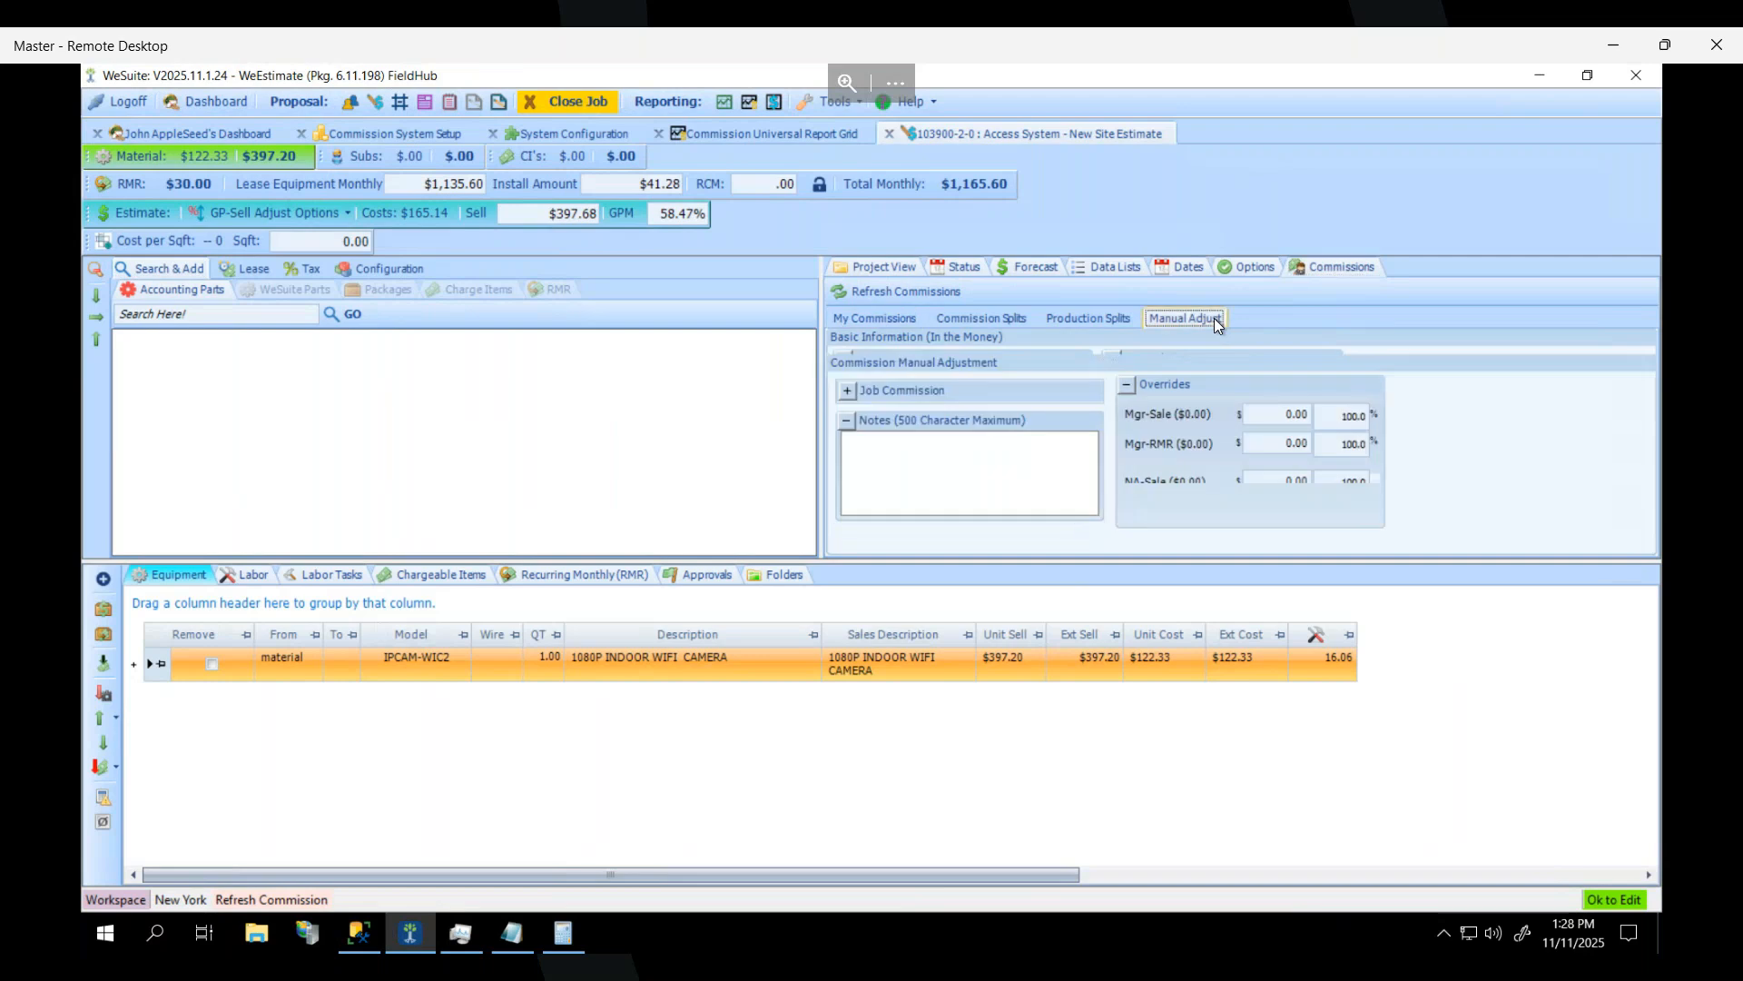
pyautogui.click(847, 390)
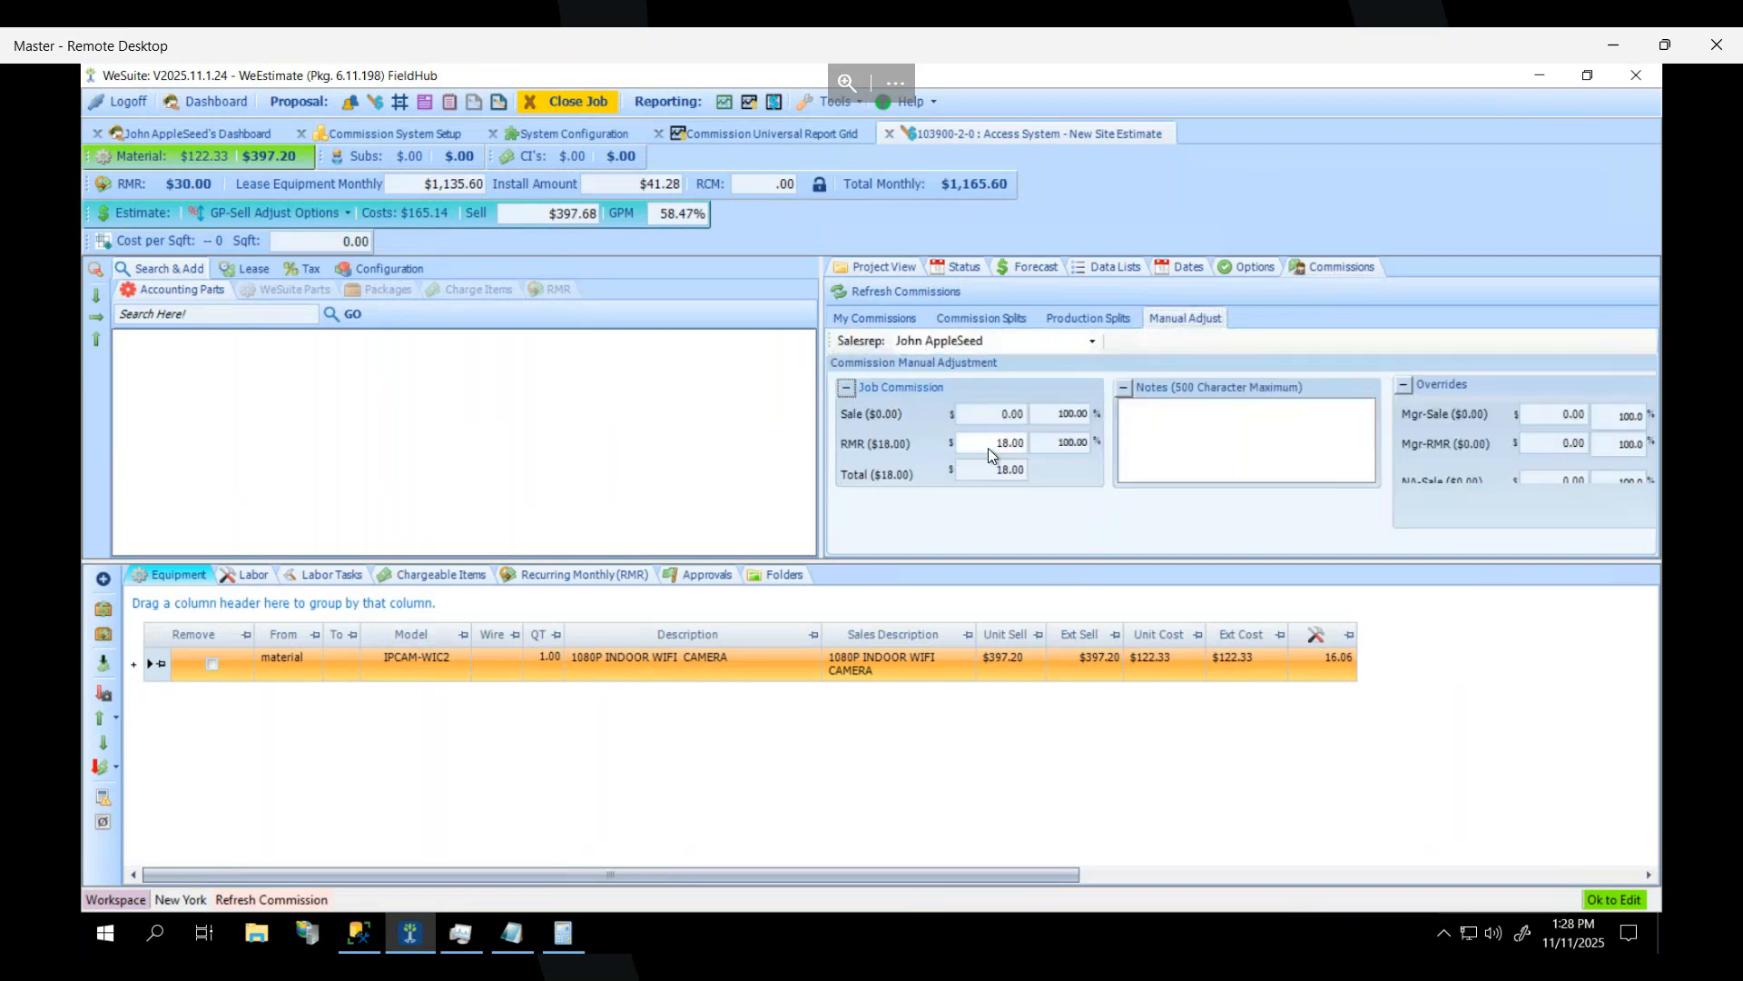
pyautogui.click(997, 450)
pyautogui.click(1001, 439)
pyautogui.moveTo(995, 440); pyautogui.dragTo(1099, 455)
pyautogui.click(985, 319)
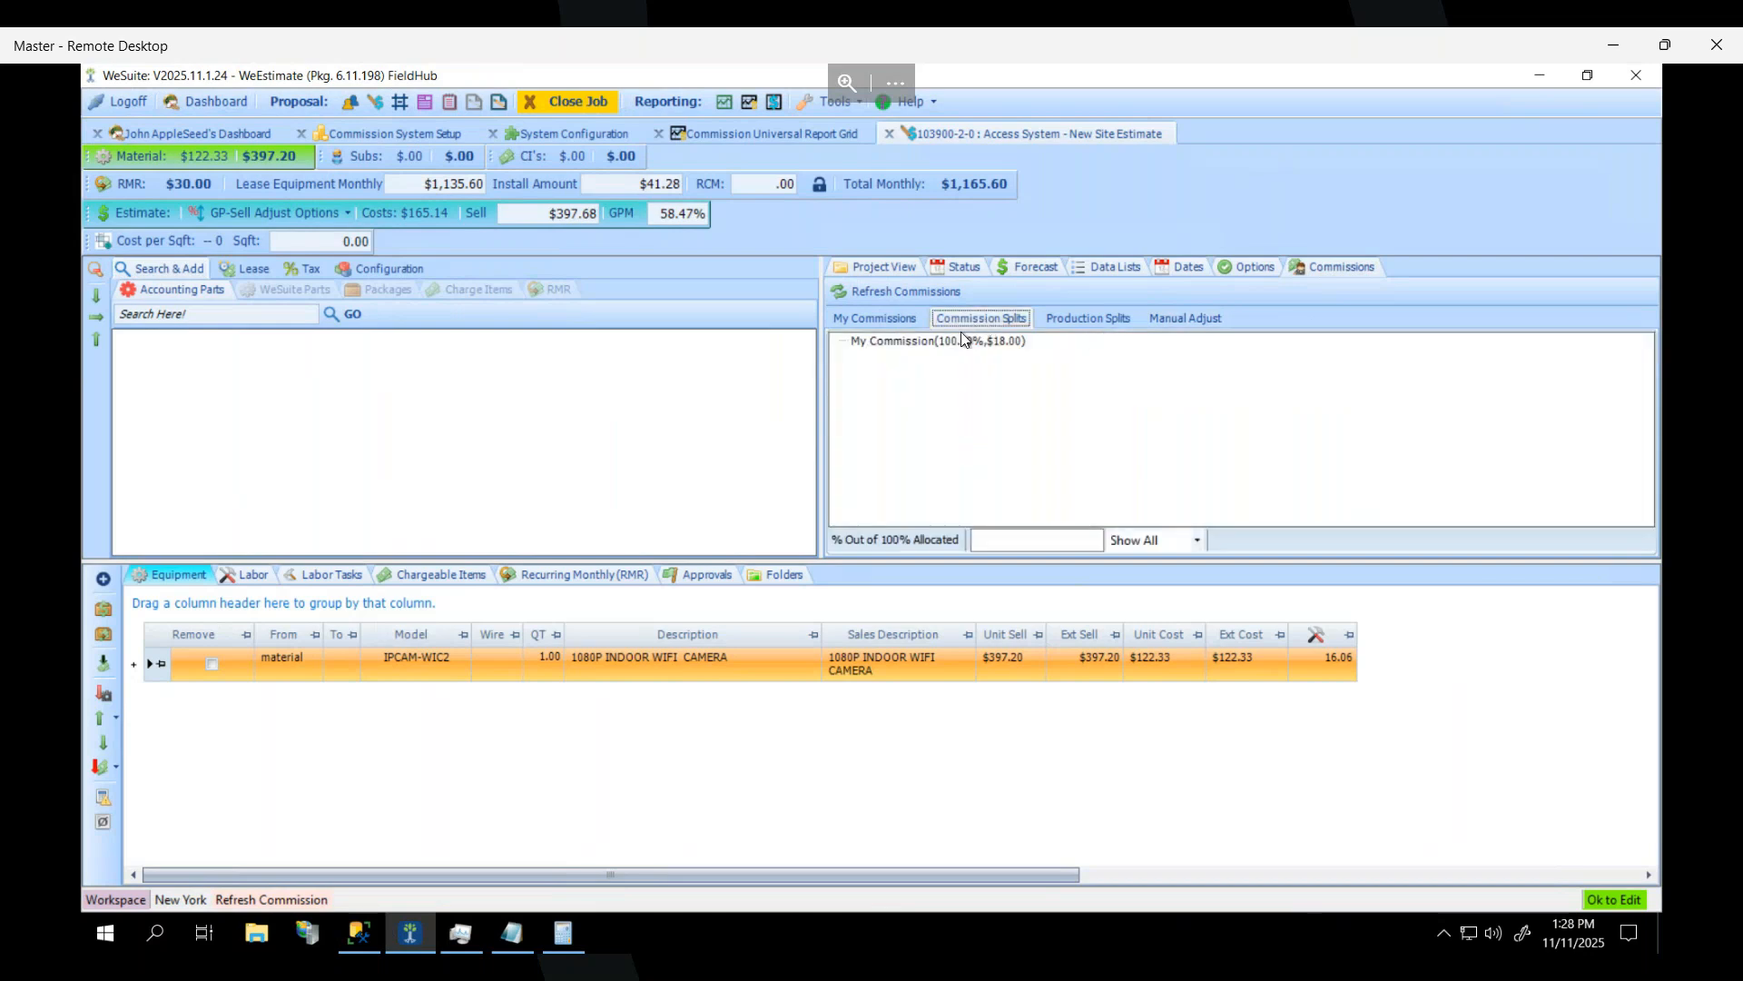
pyautogui.click(959, 343)
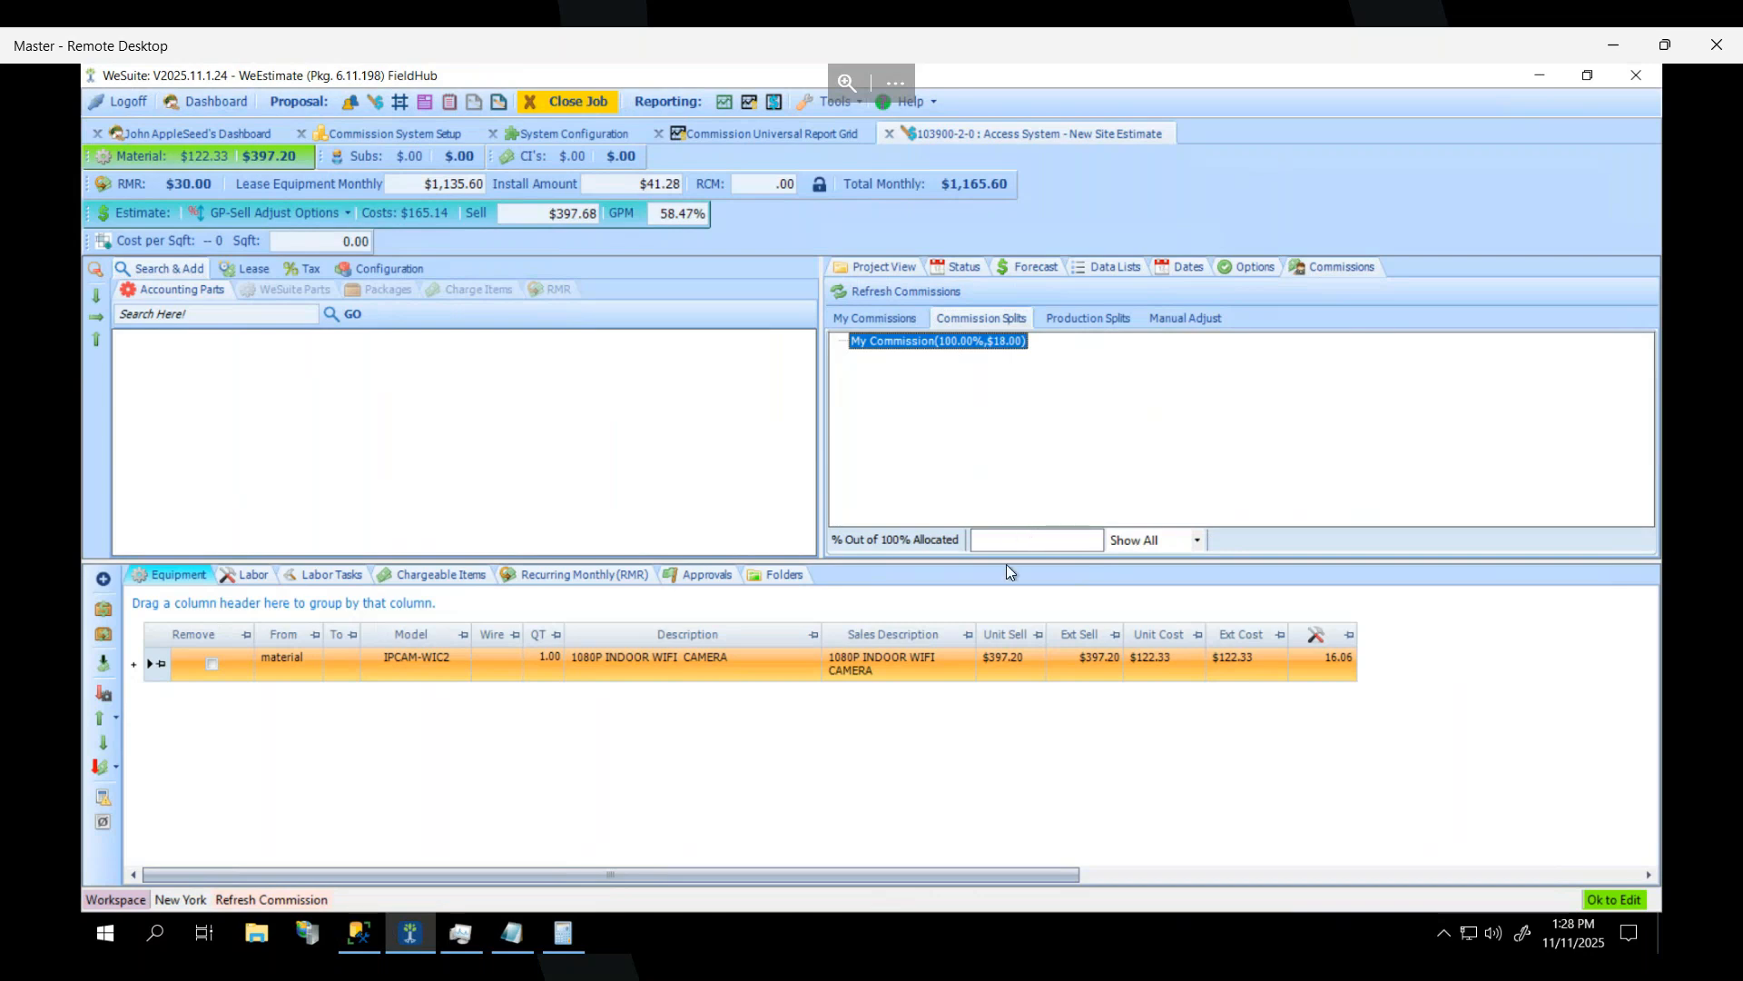
# Enable Splits for the first two selected Albany employees in the salesperson's People Manager and save the user.
pyautogui.click(564, 135)
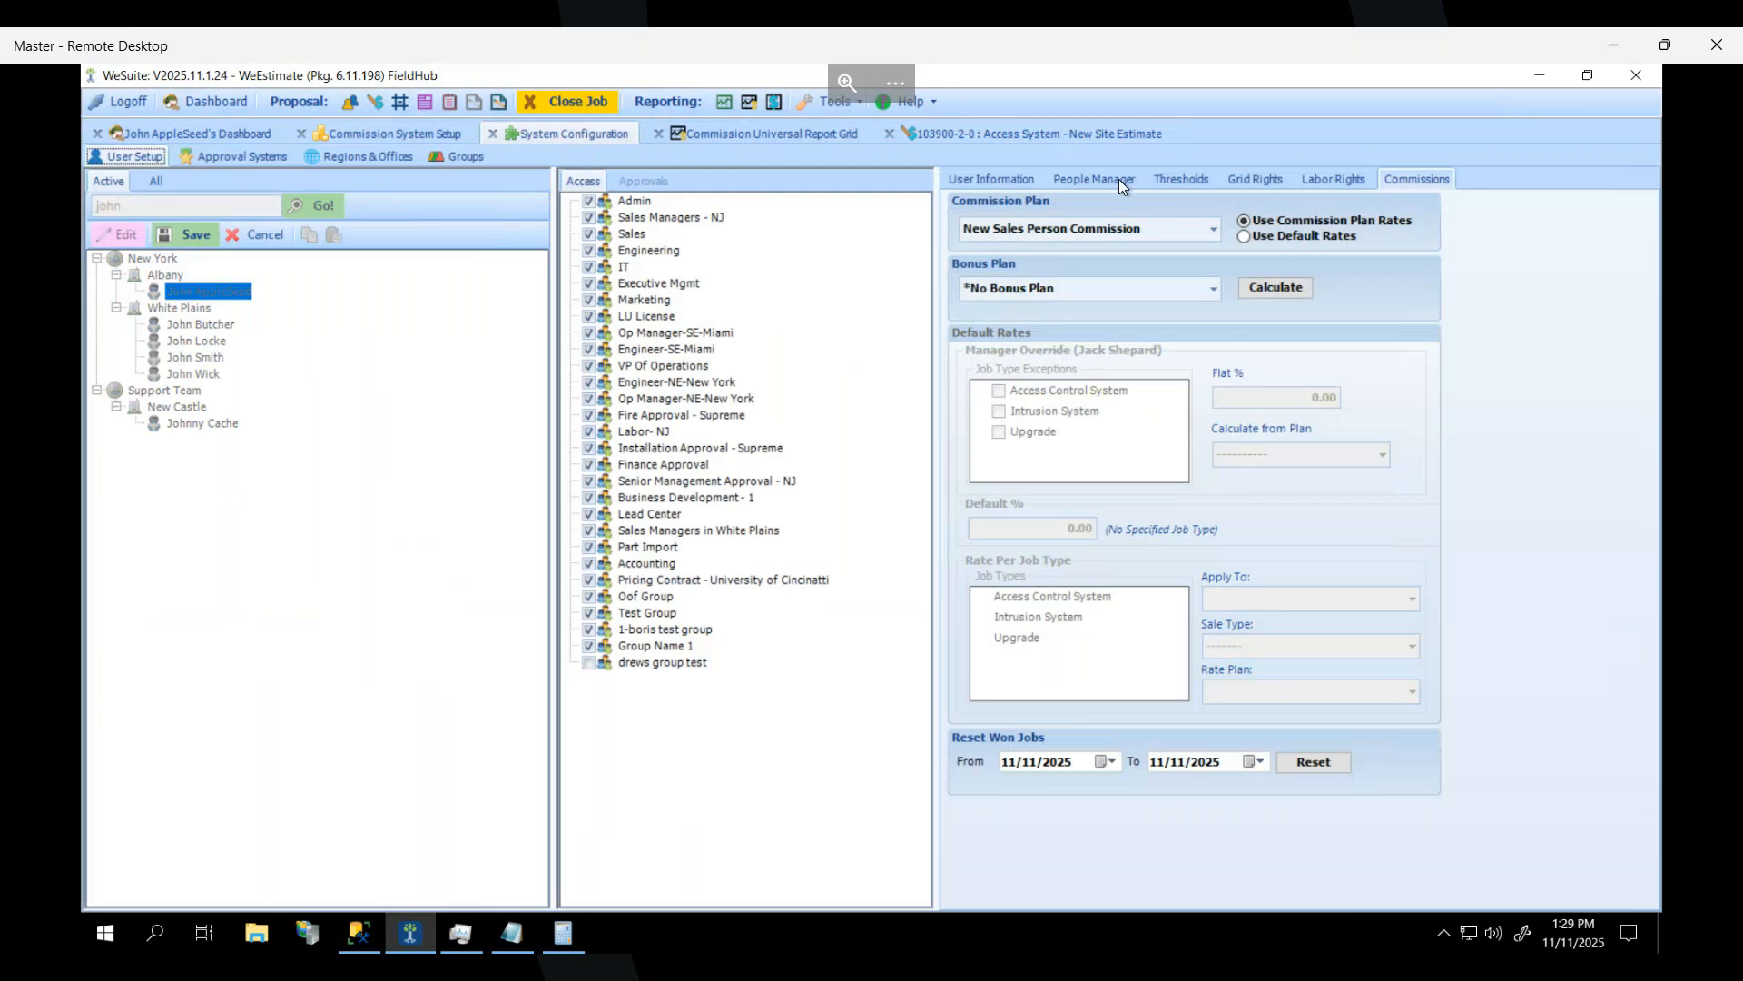
pyautogui.click(1102, 183)
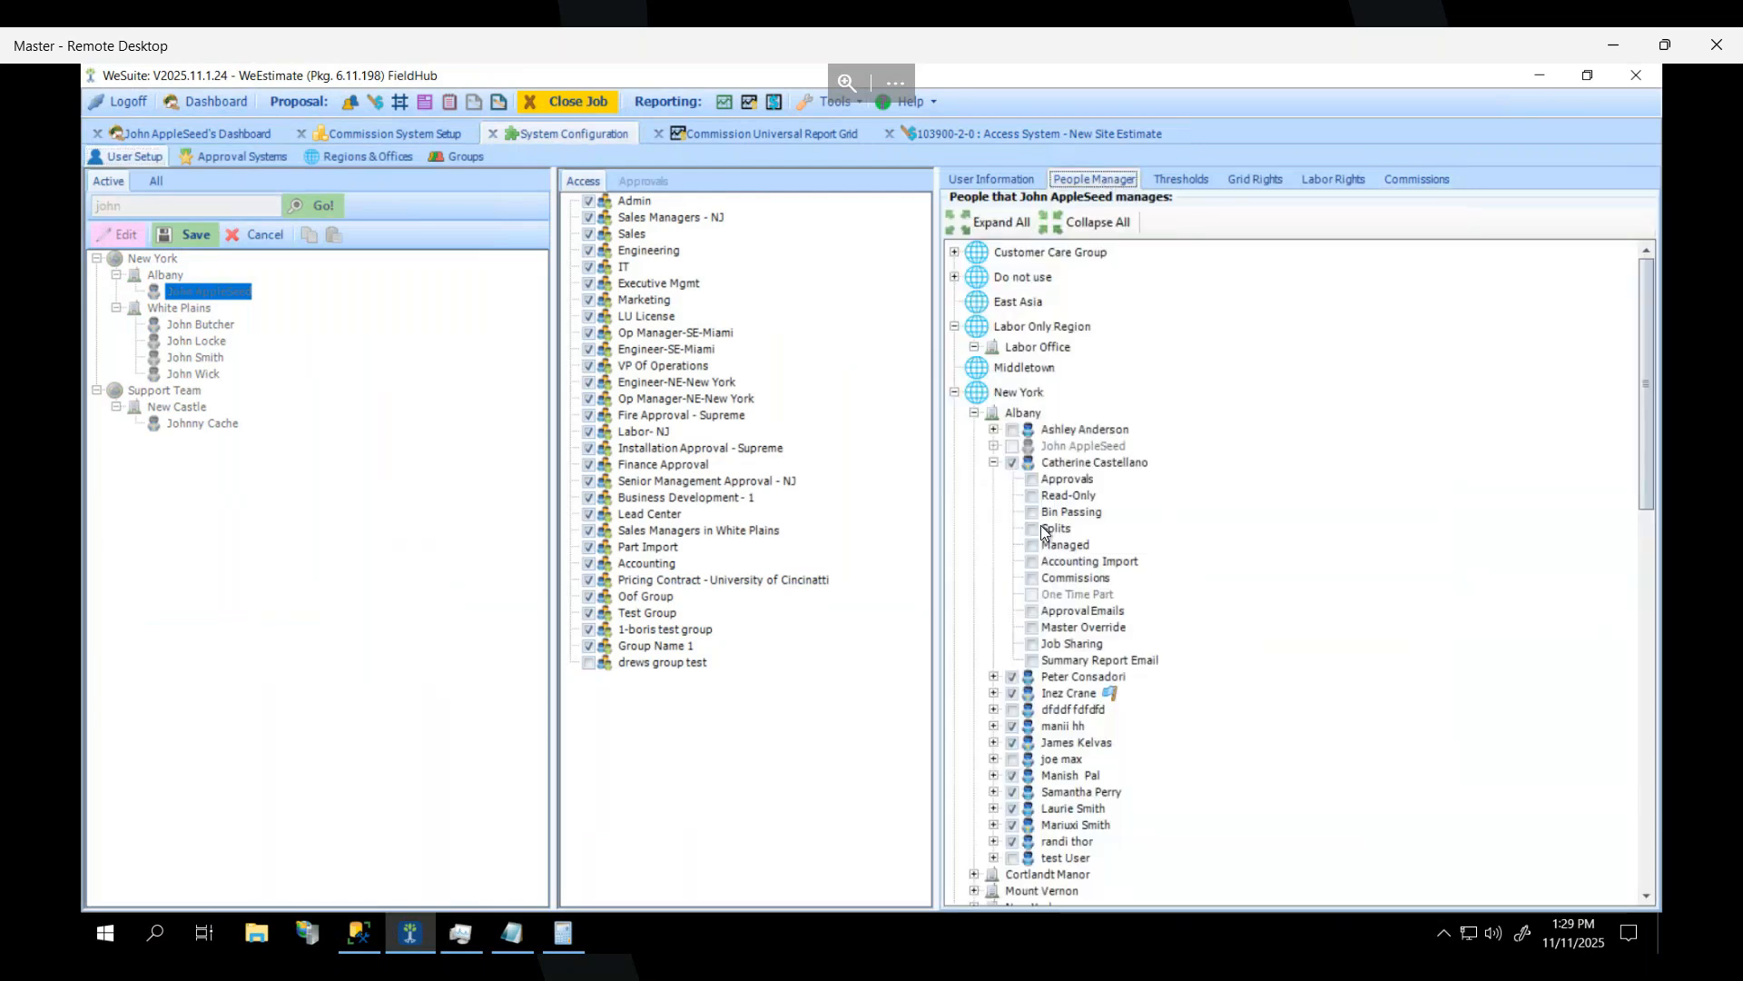
pyautogui.click(1037, 530)
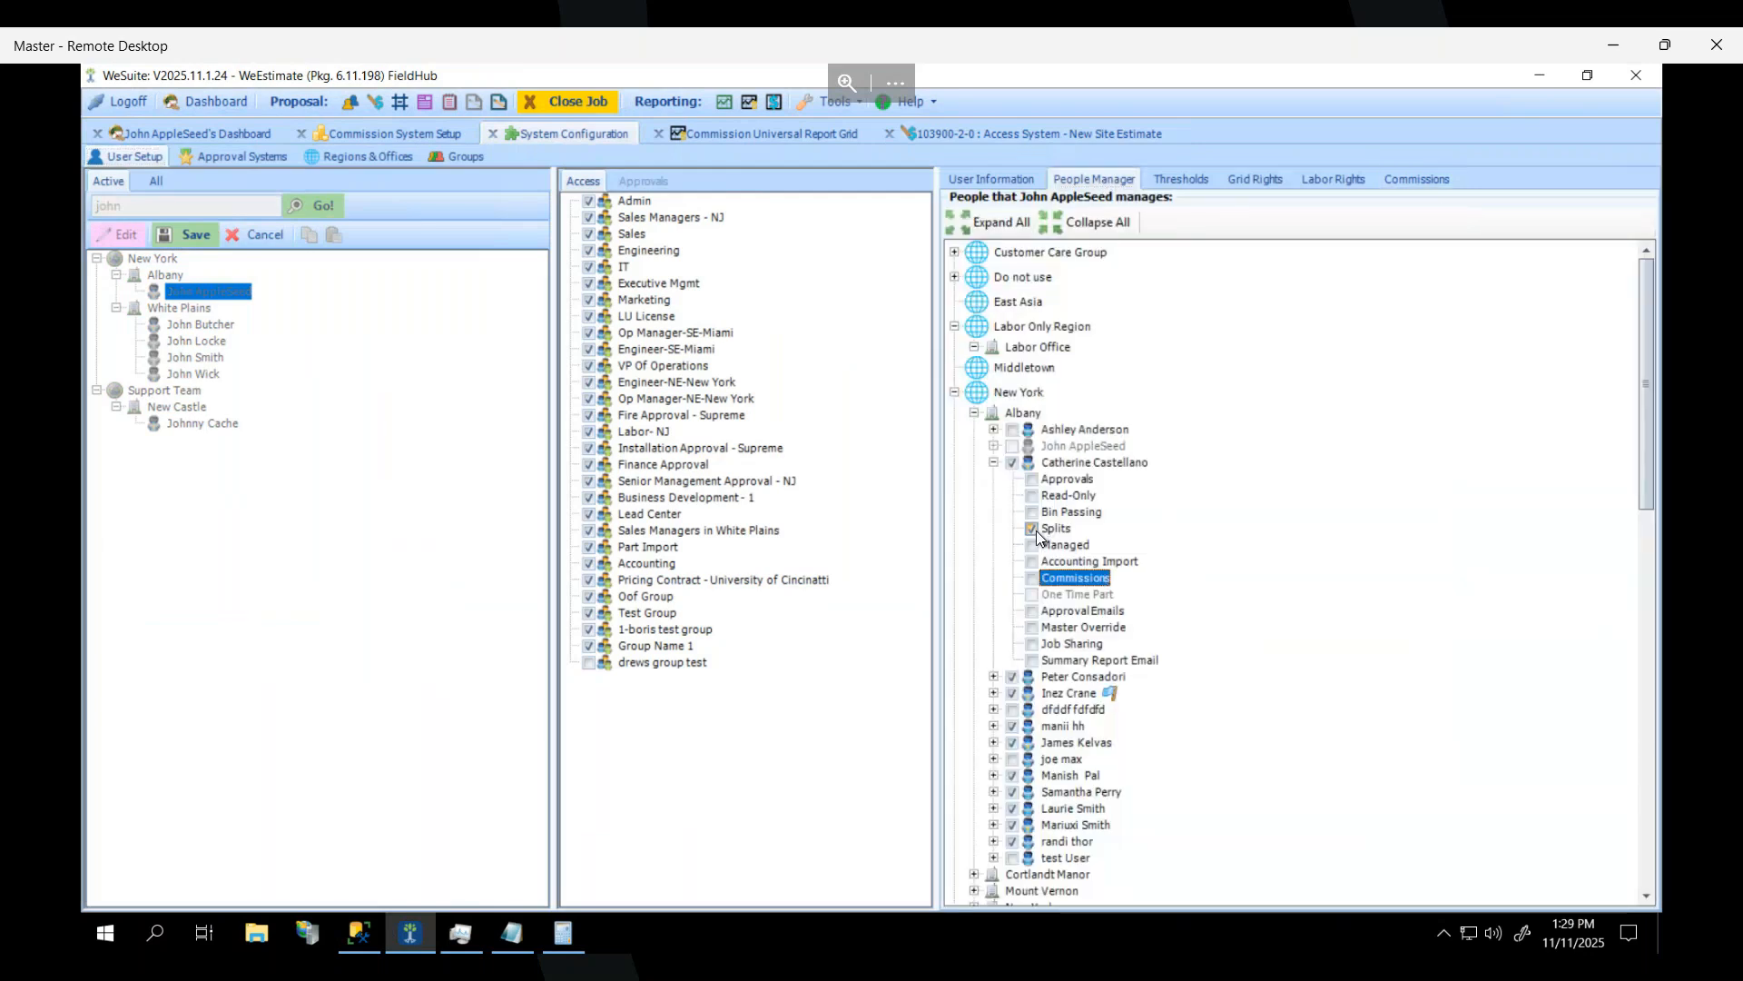
pyautogui.click(995, 677)
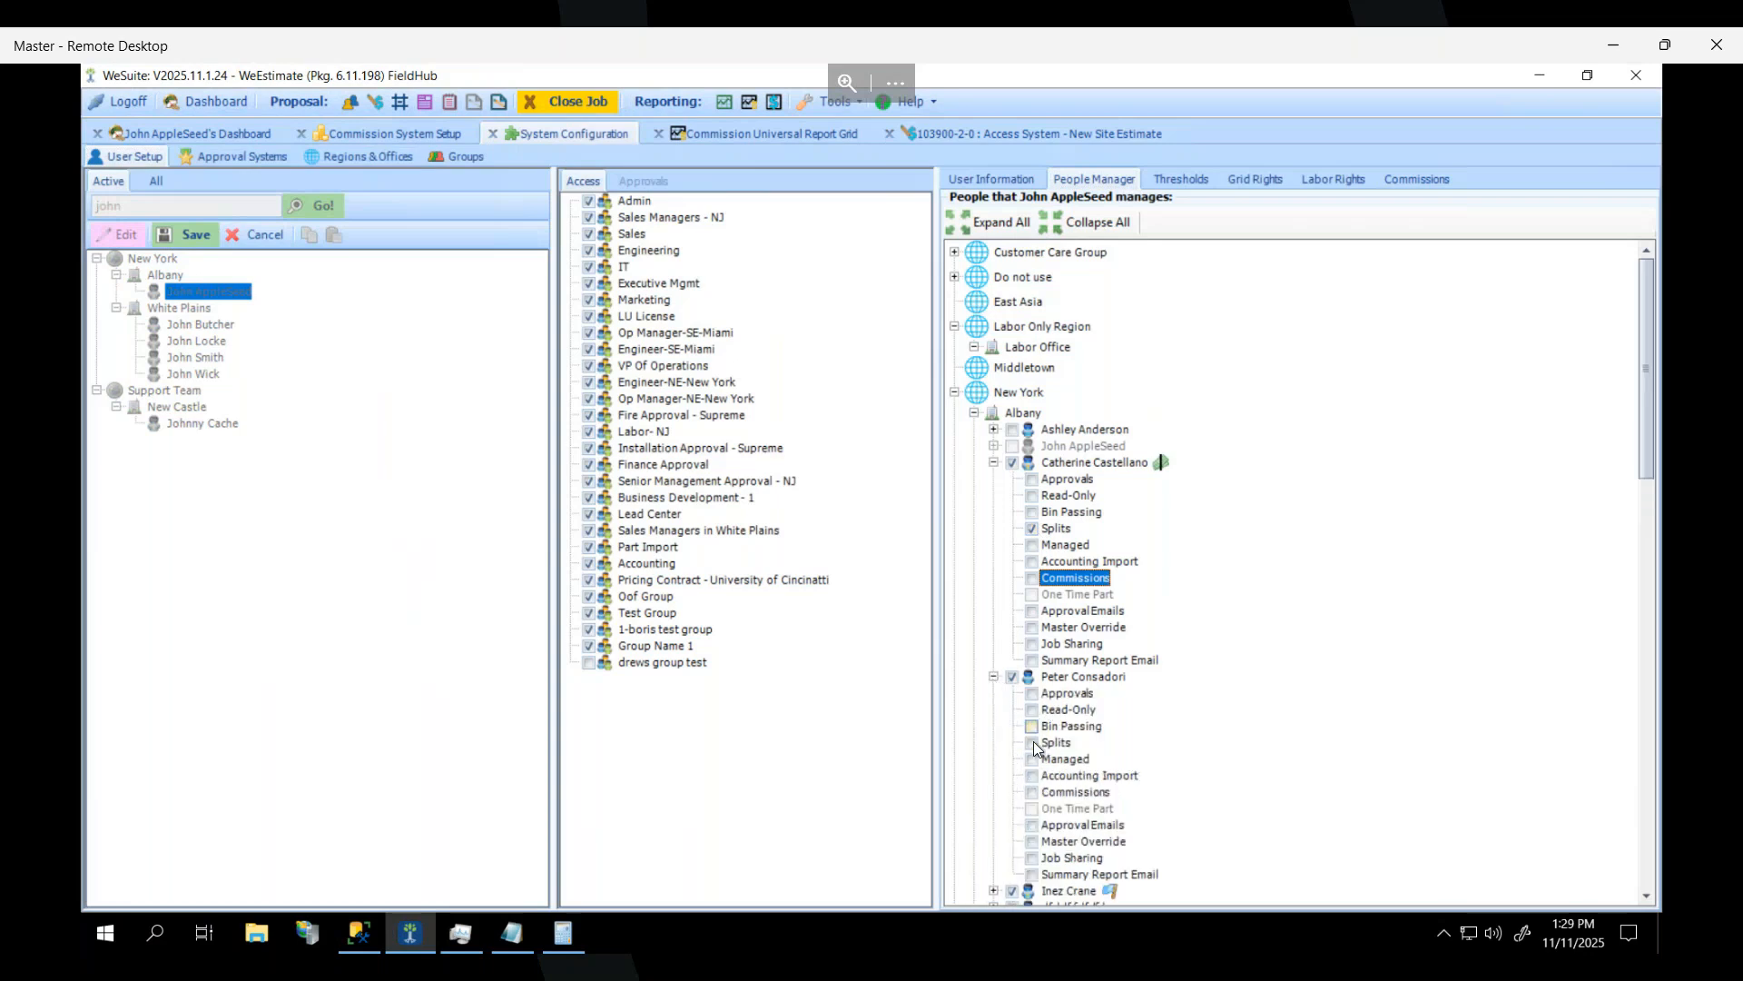
pyautogui.click(1032, 742)
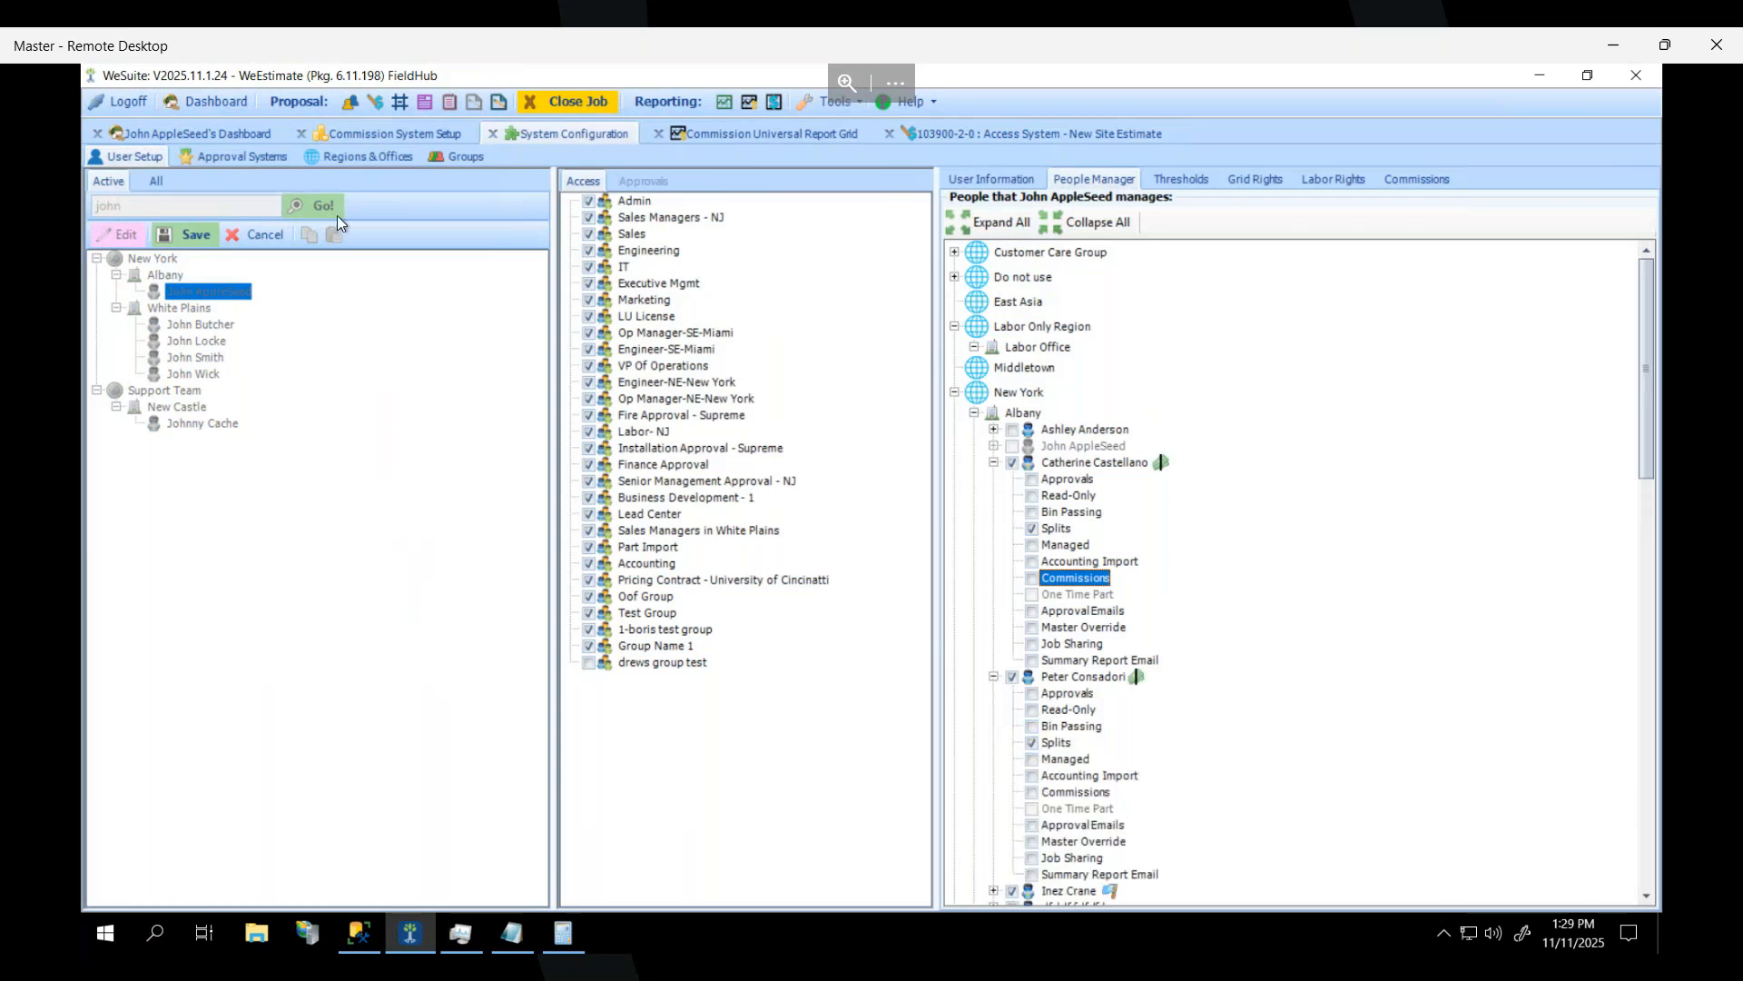
pyautogui.click(188, 235)
# Close and reopen the estimate, then try to include each of the two Albany salespeople in its commission splits.
pyautogui.click(548, 100)
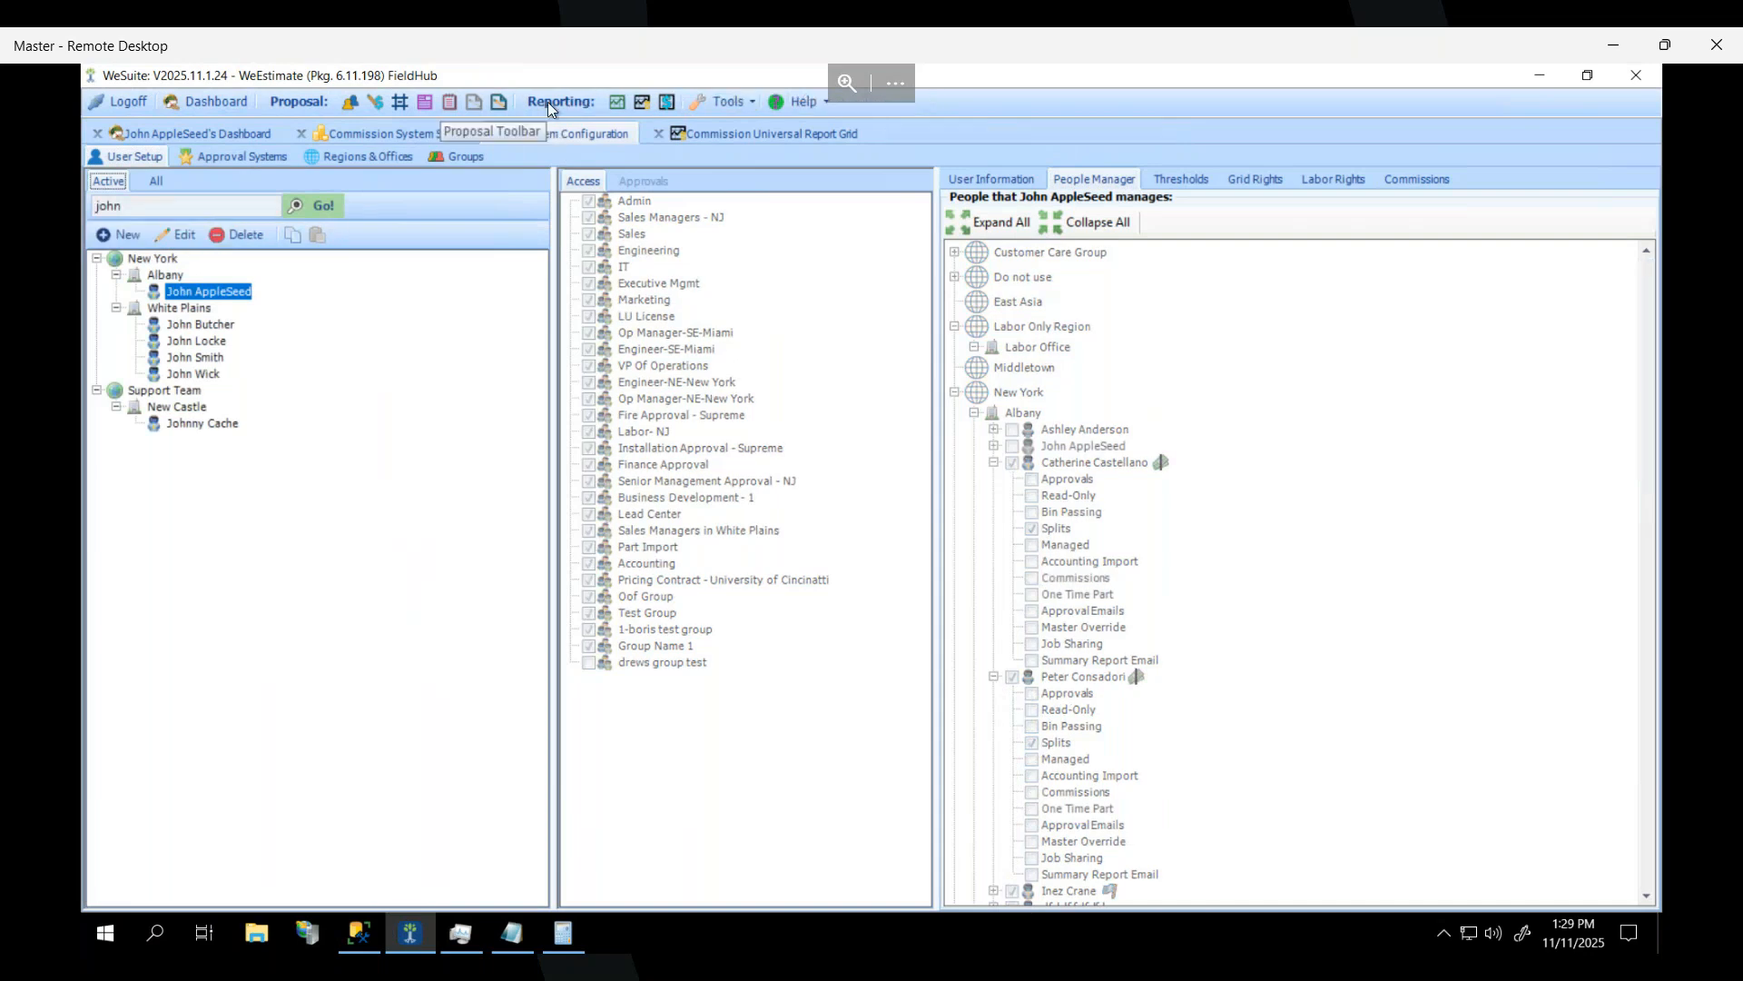
pyautogui.click(168, 130)
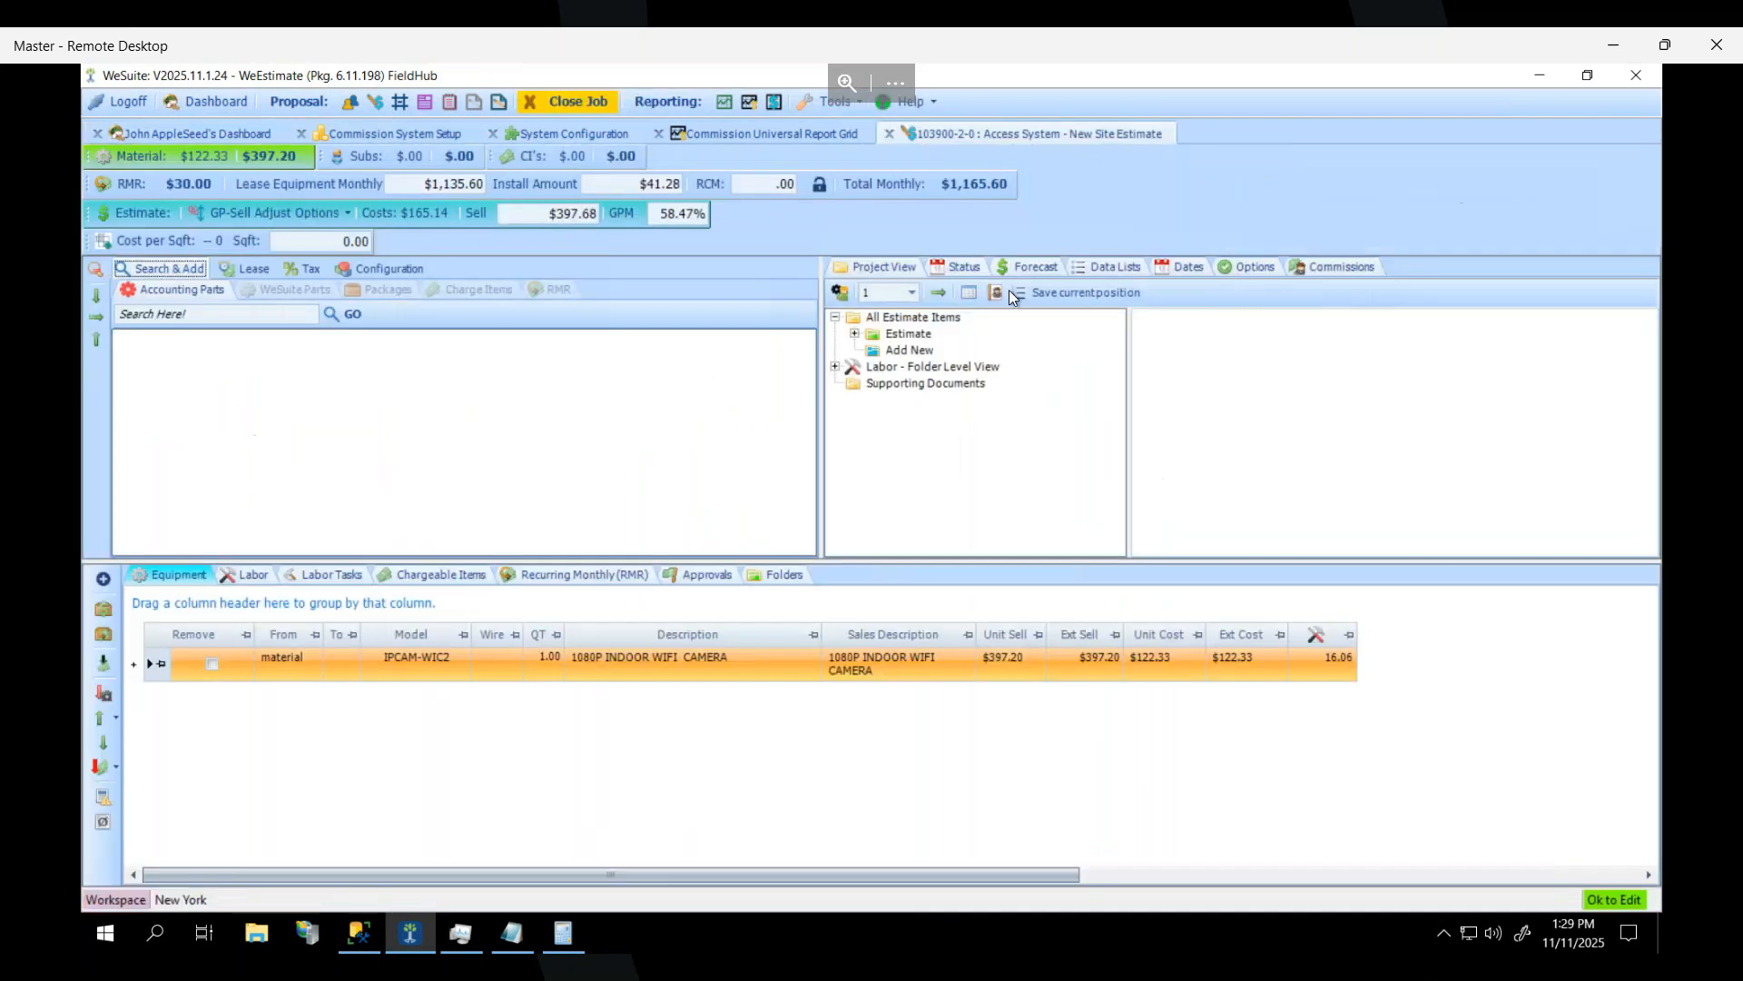
pyautogui.click(1316, 267)
pyautogui.click(962, 317)
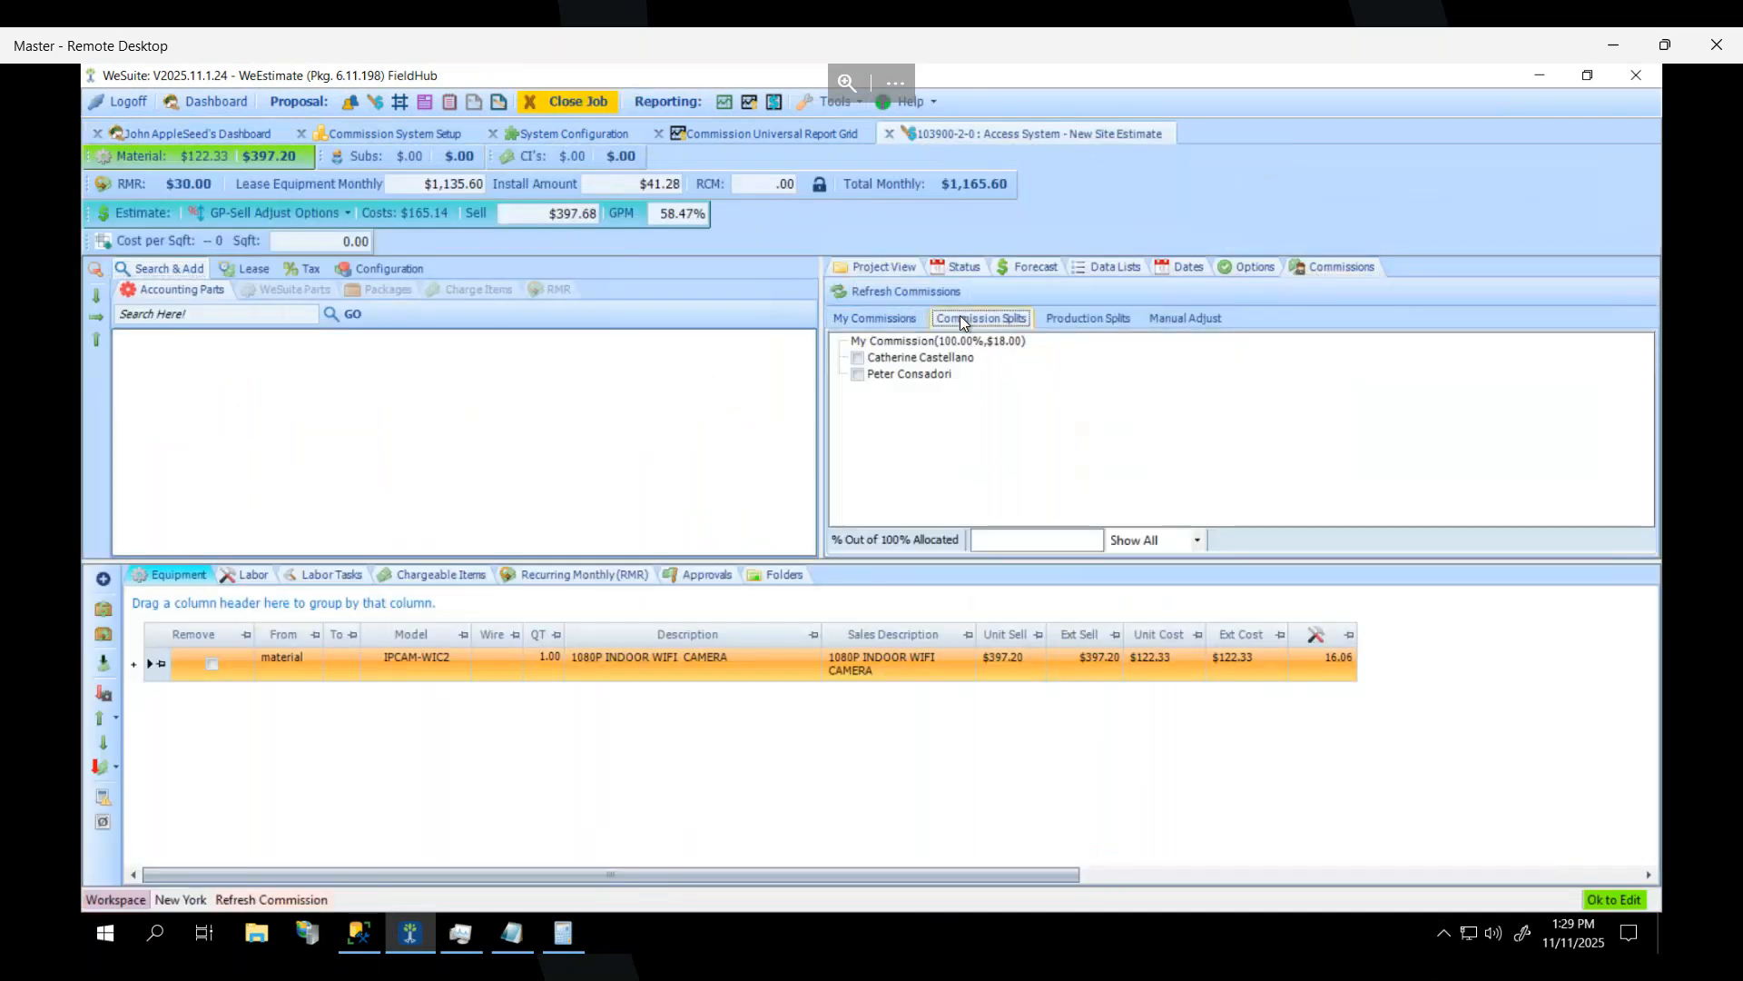
pyautogui.click(856, 374)
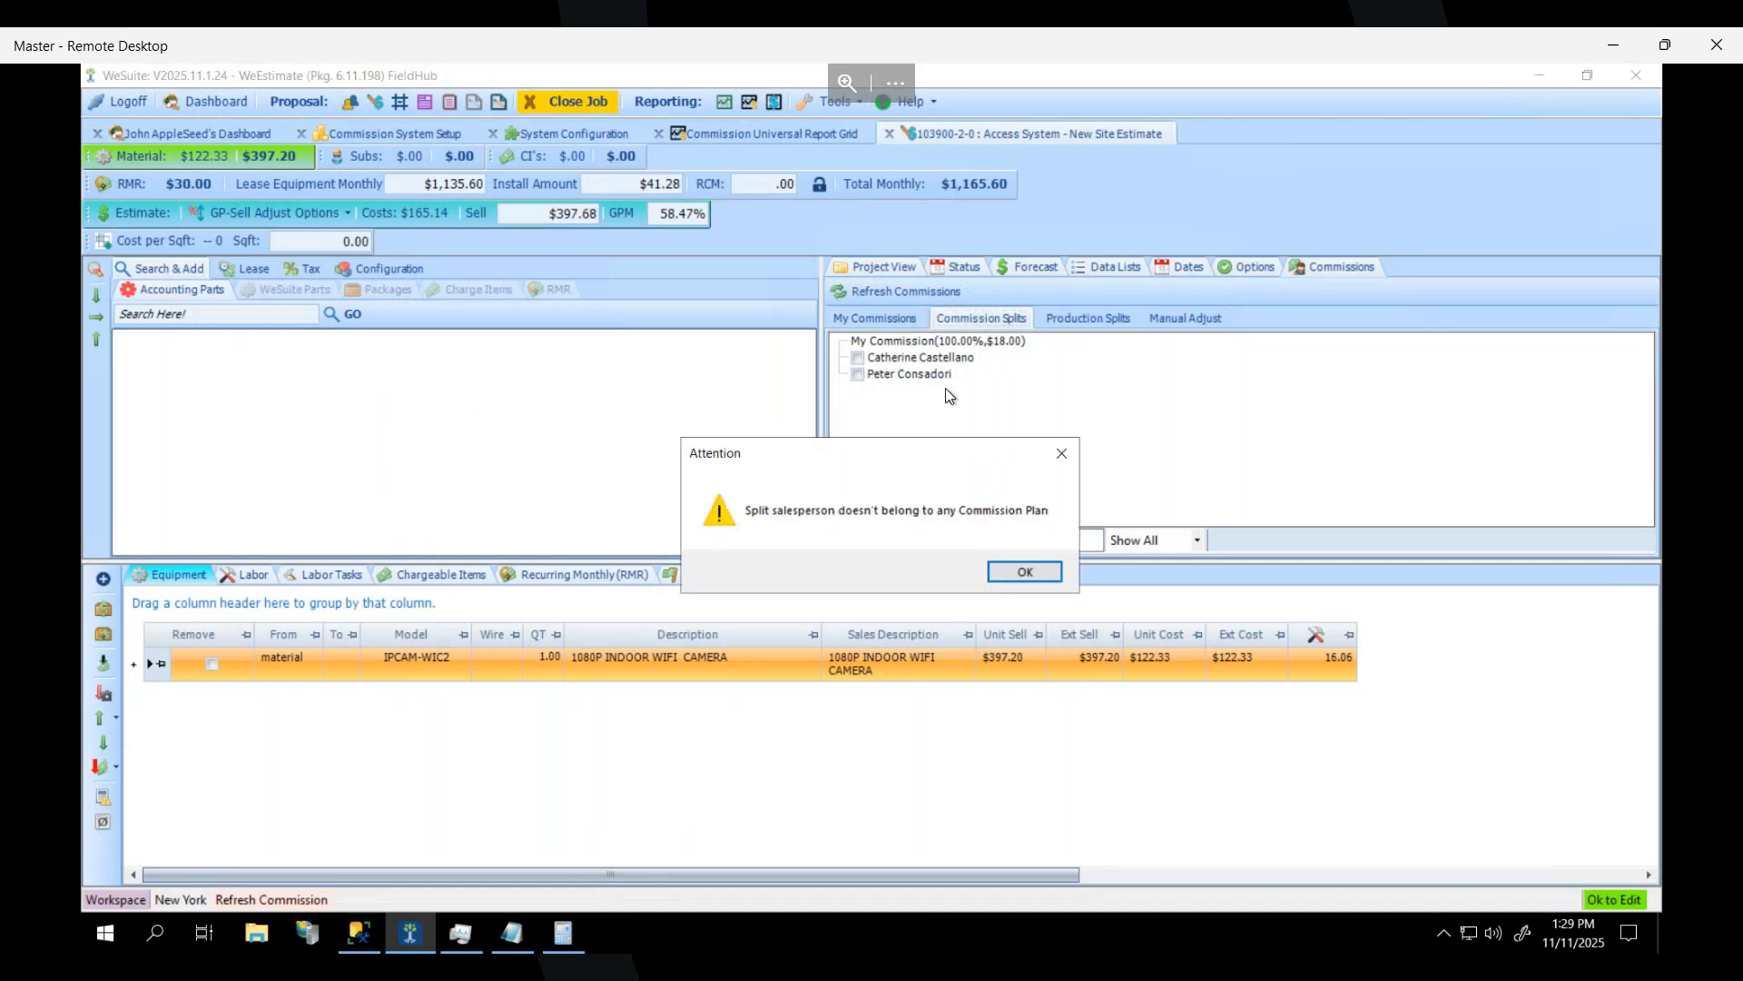
pyautogui.click(1024, 572)
pyautogui.click(857, 359)
pyautogui.click(1026, 571)
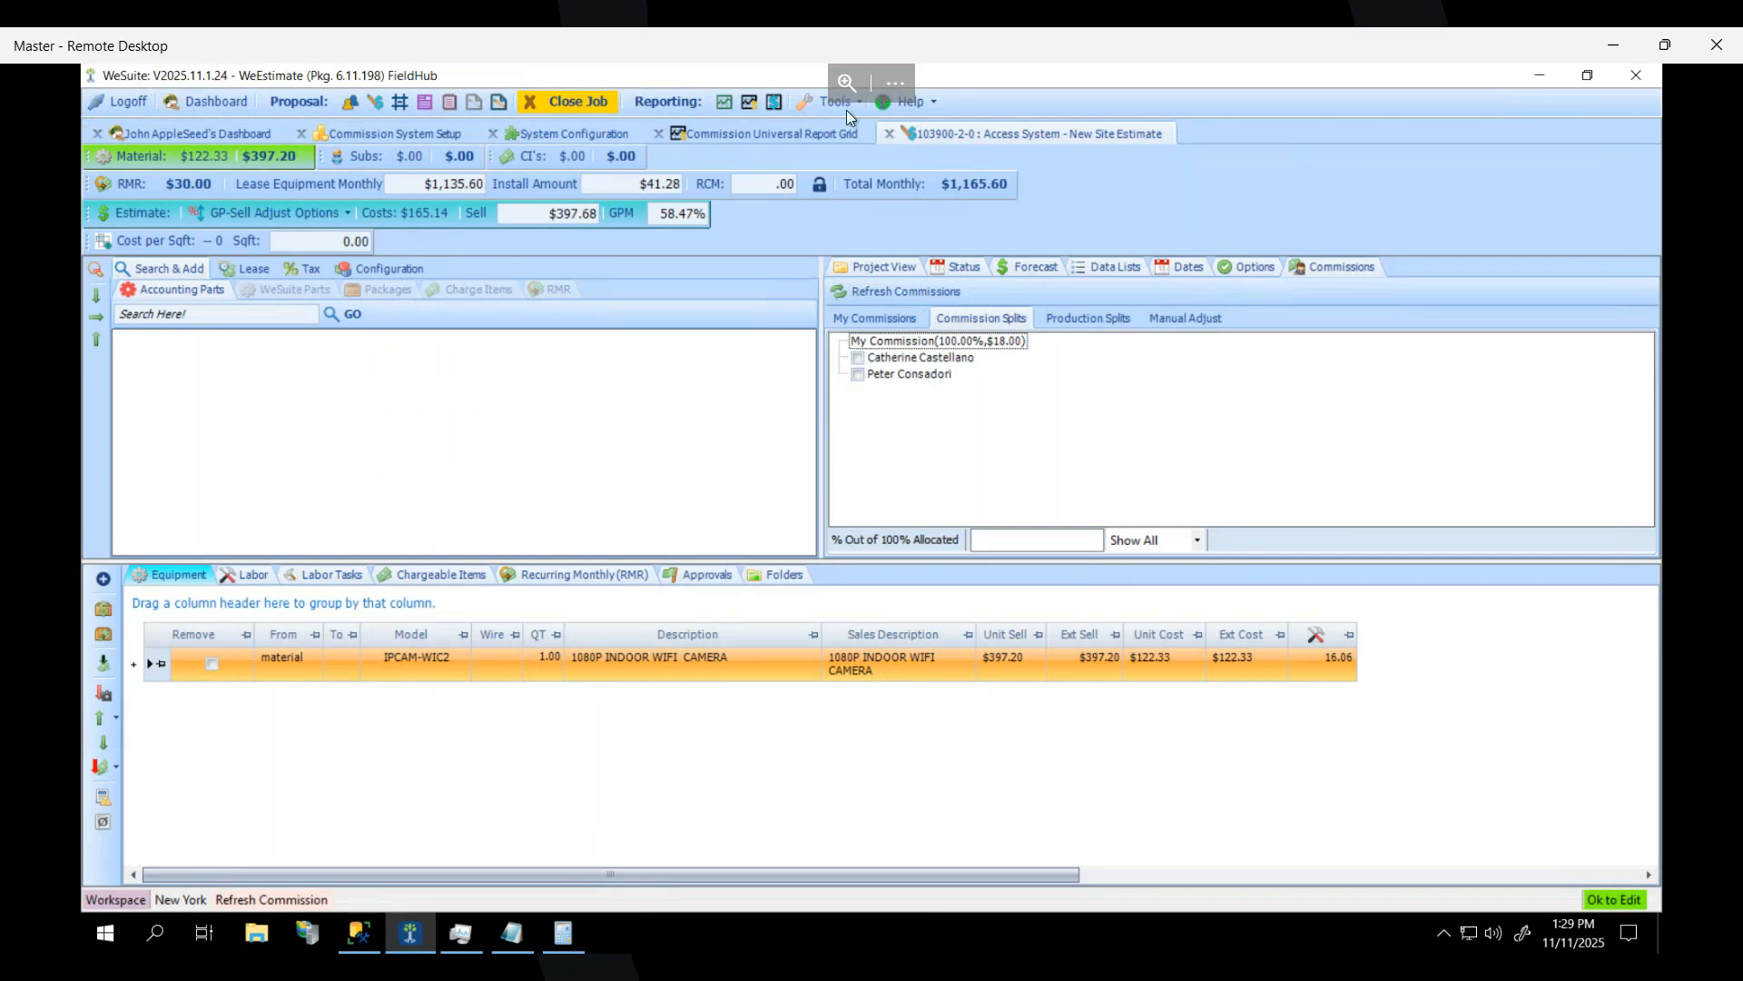
# Assign the RMR Test 2x commission plan with commission plan rates to the second listed split salesperson and try to save.
pyautogui.click(602, 136)
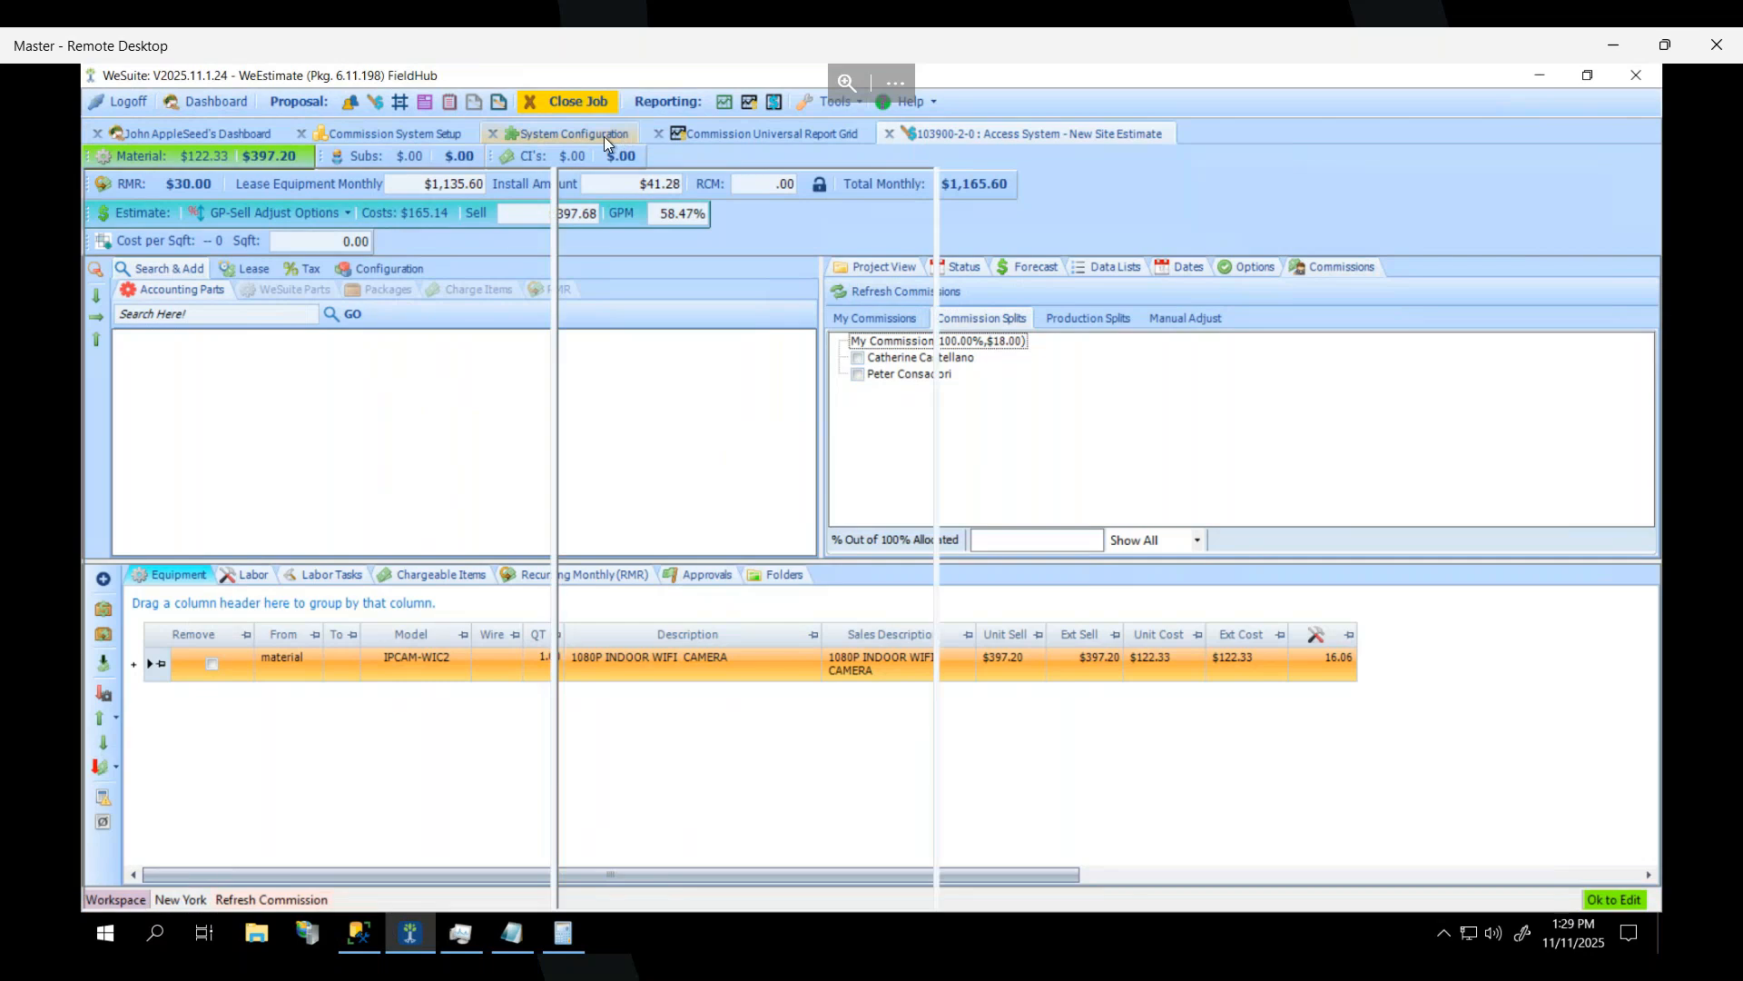
pyautogui.doubleClick(170, 208)
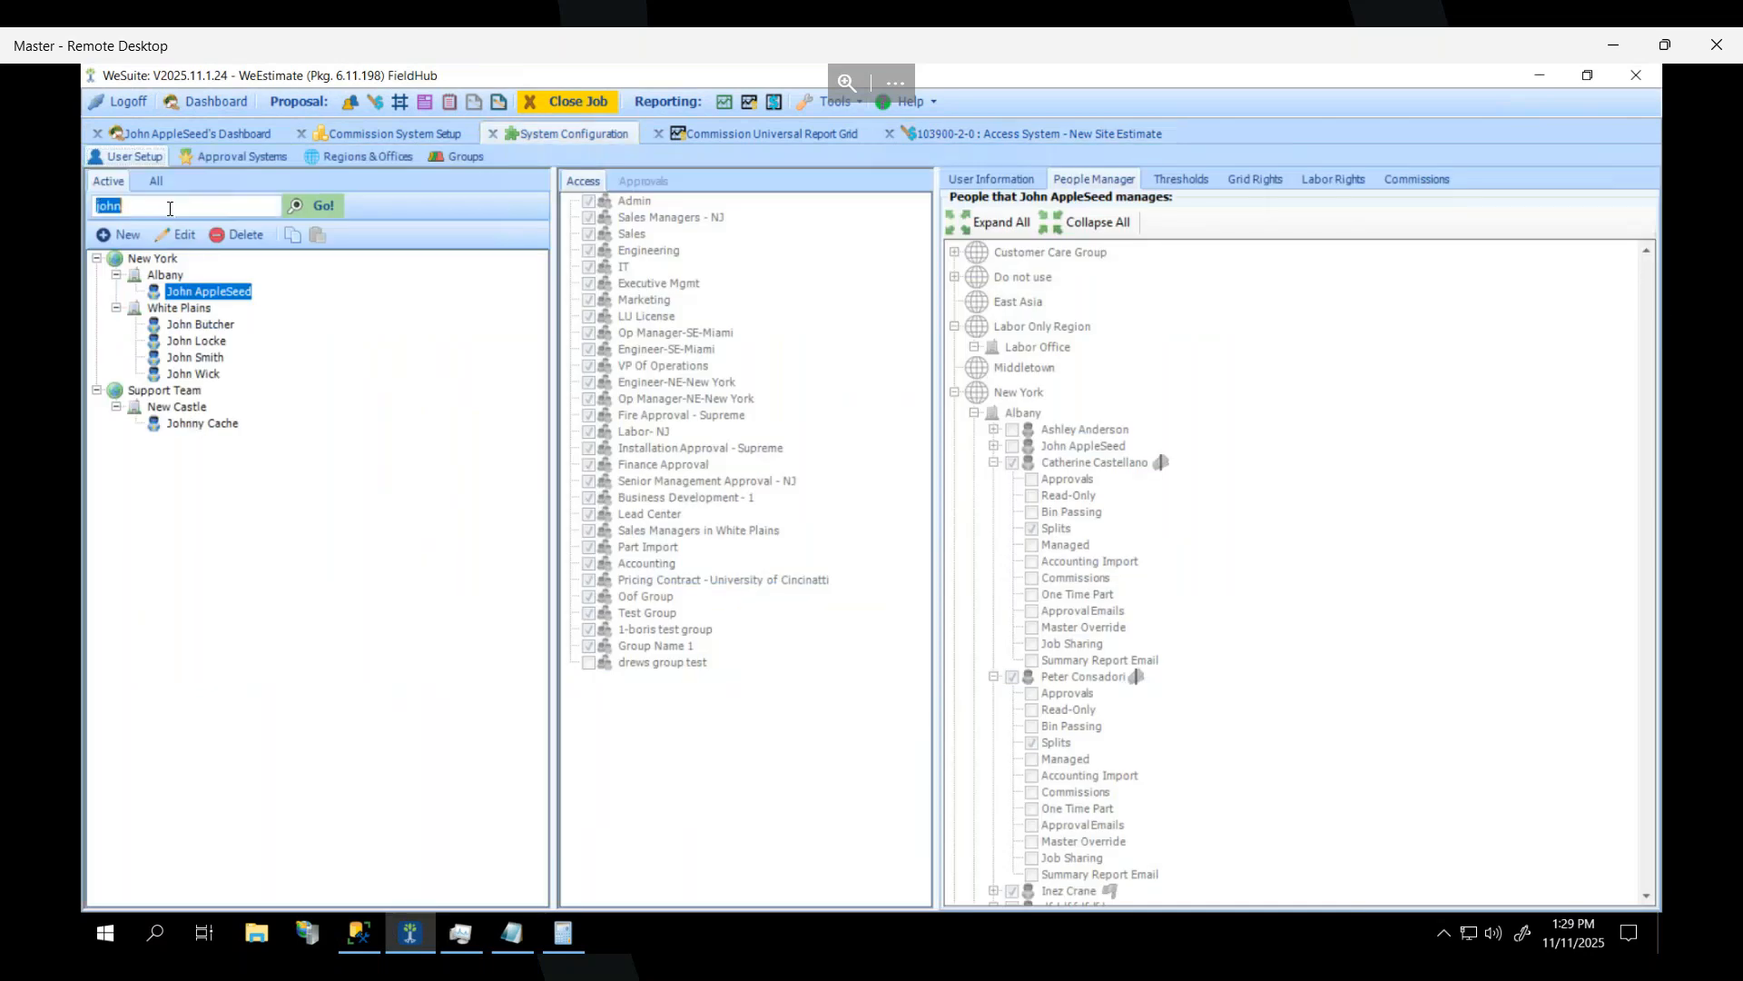
pyautogui.write('pete')
pyautogui.press('Return')
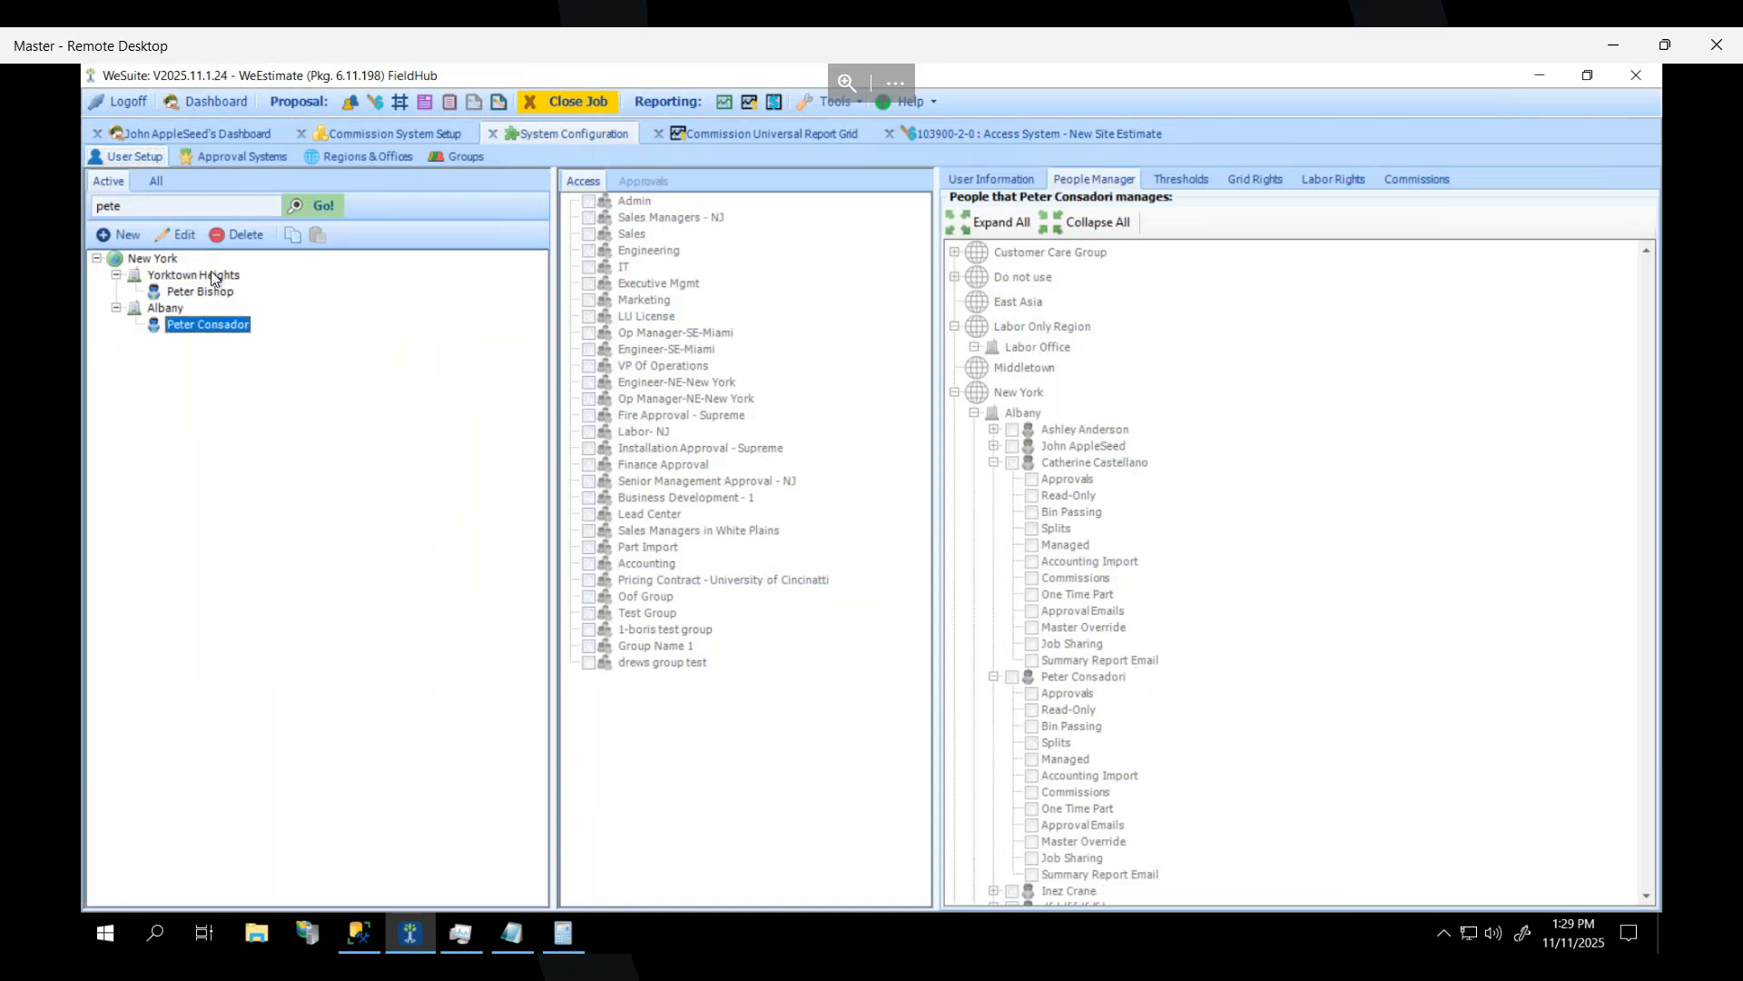
pyautogui.click(179, 238)
pyautogui.click(1425, 180)
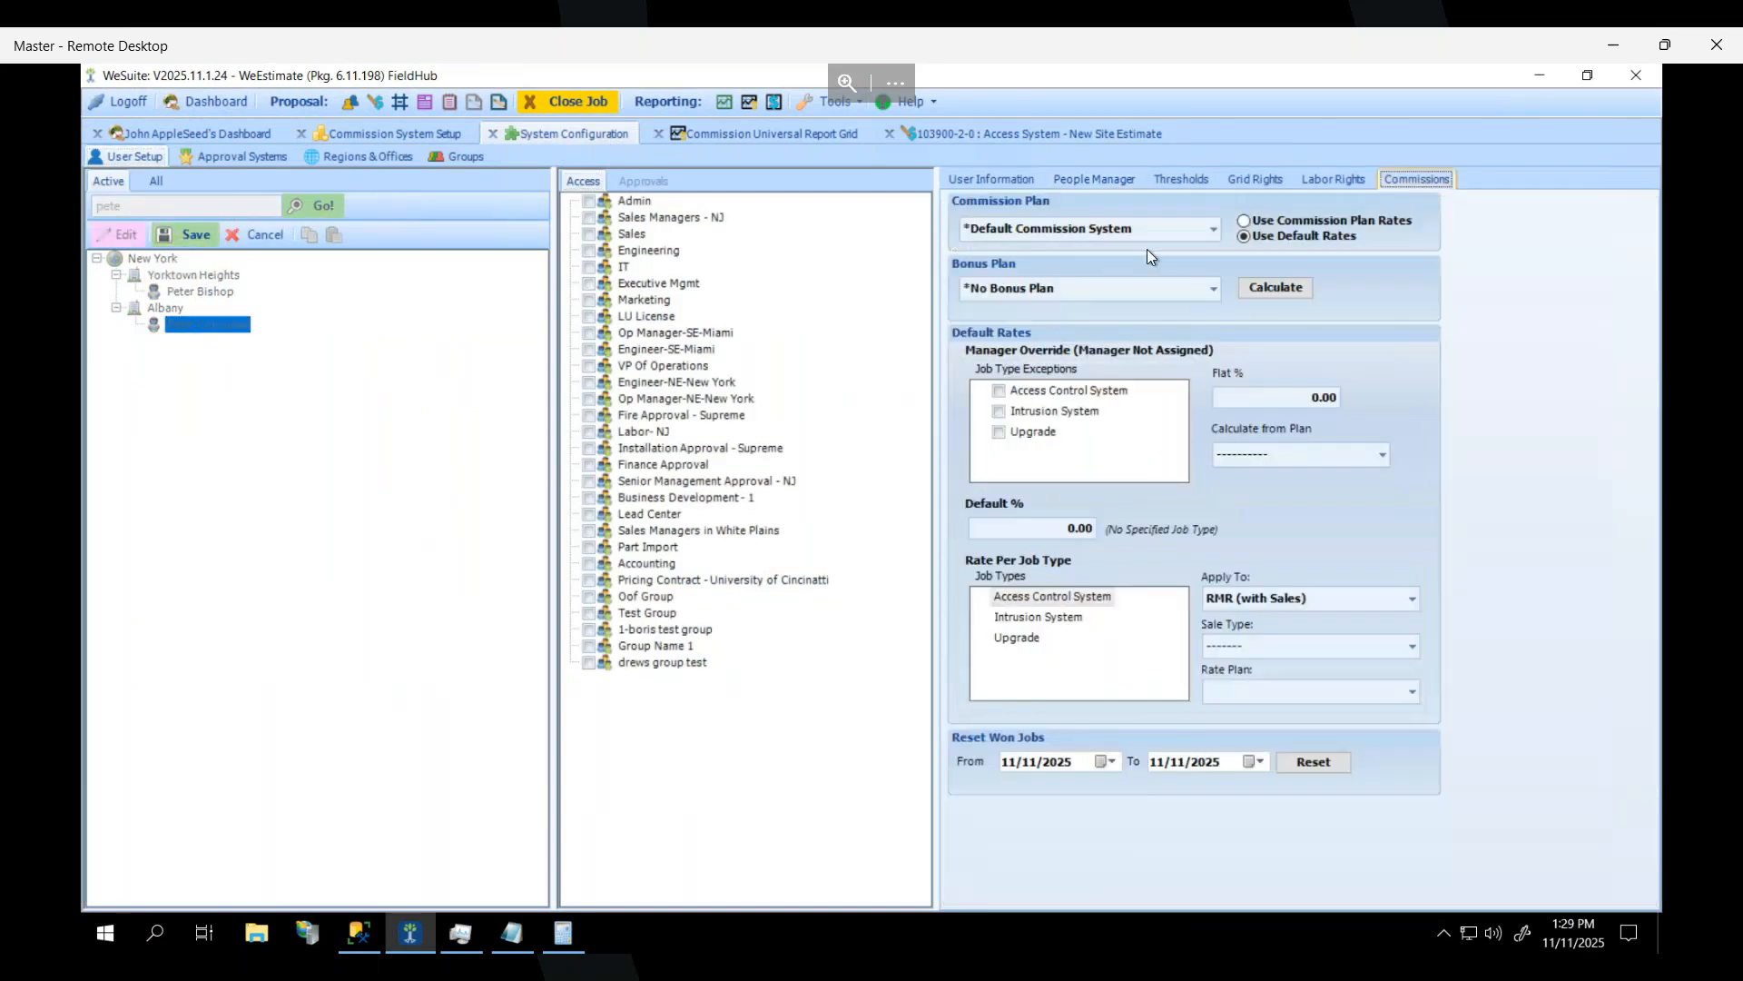
pyautogui.click(1197, 227)
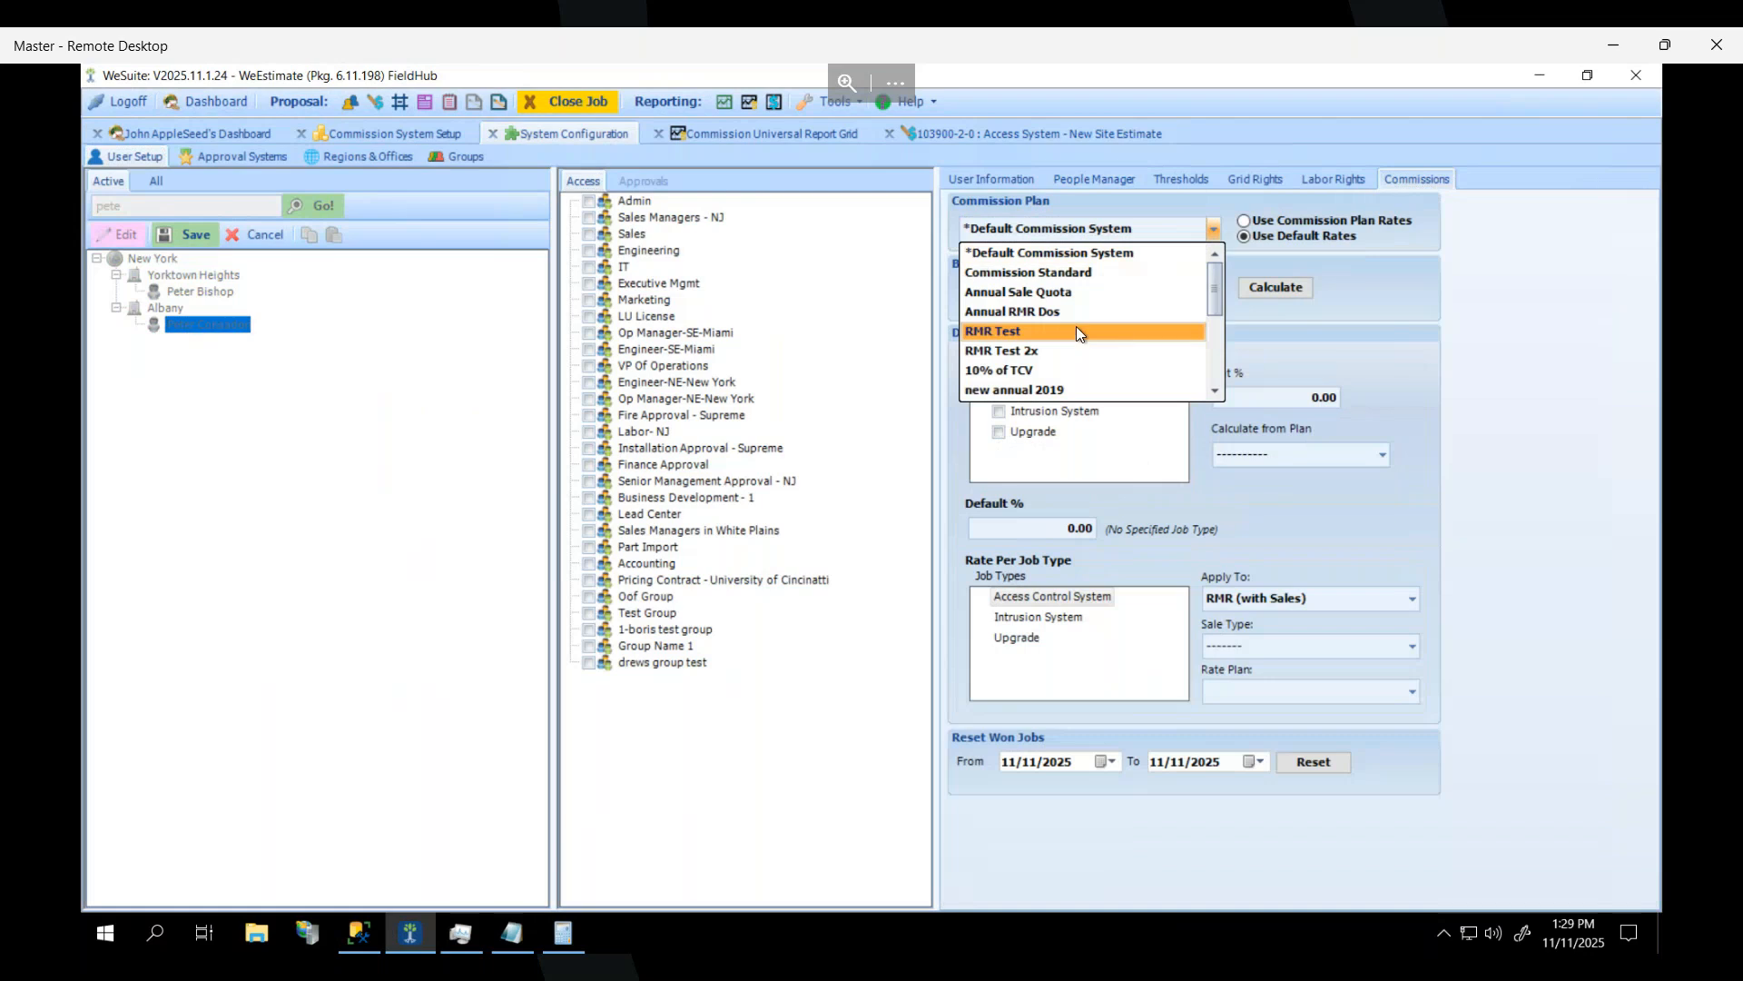
pyautogui.click(1044, 350)
pyautogui.click(1261, 224)
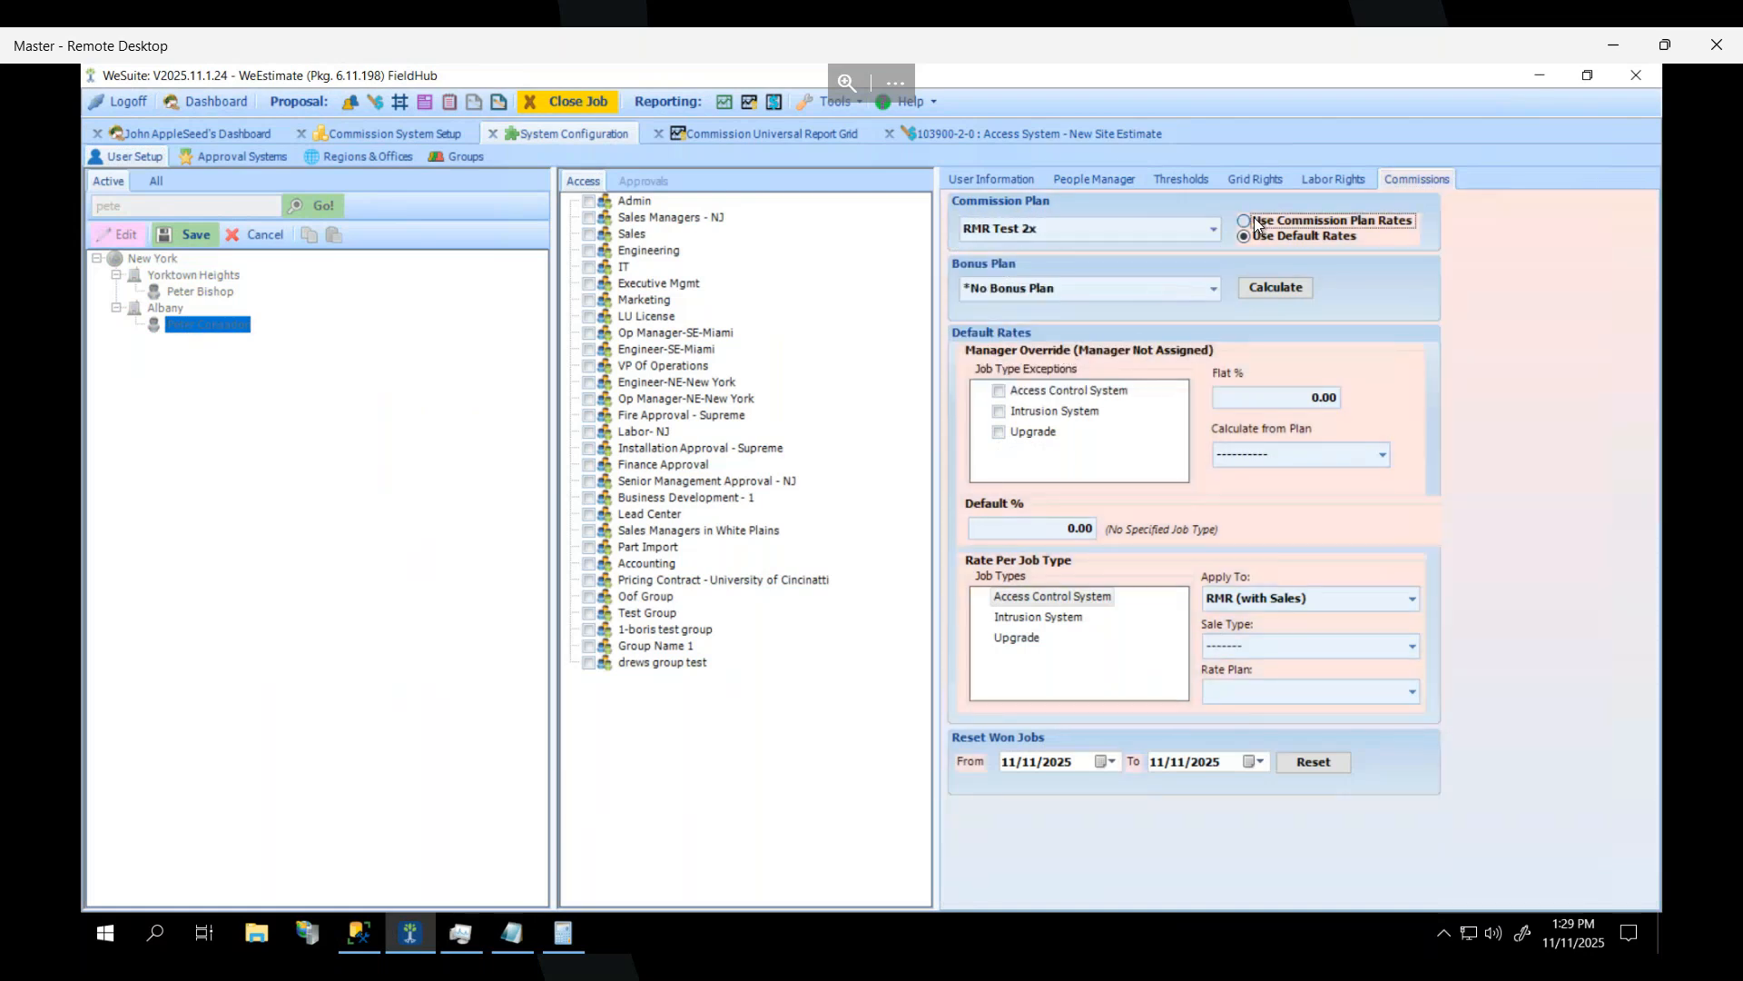
pyautogui.click(180, 238)
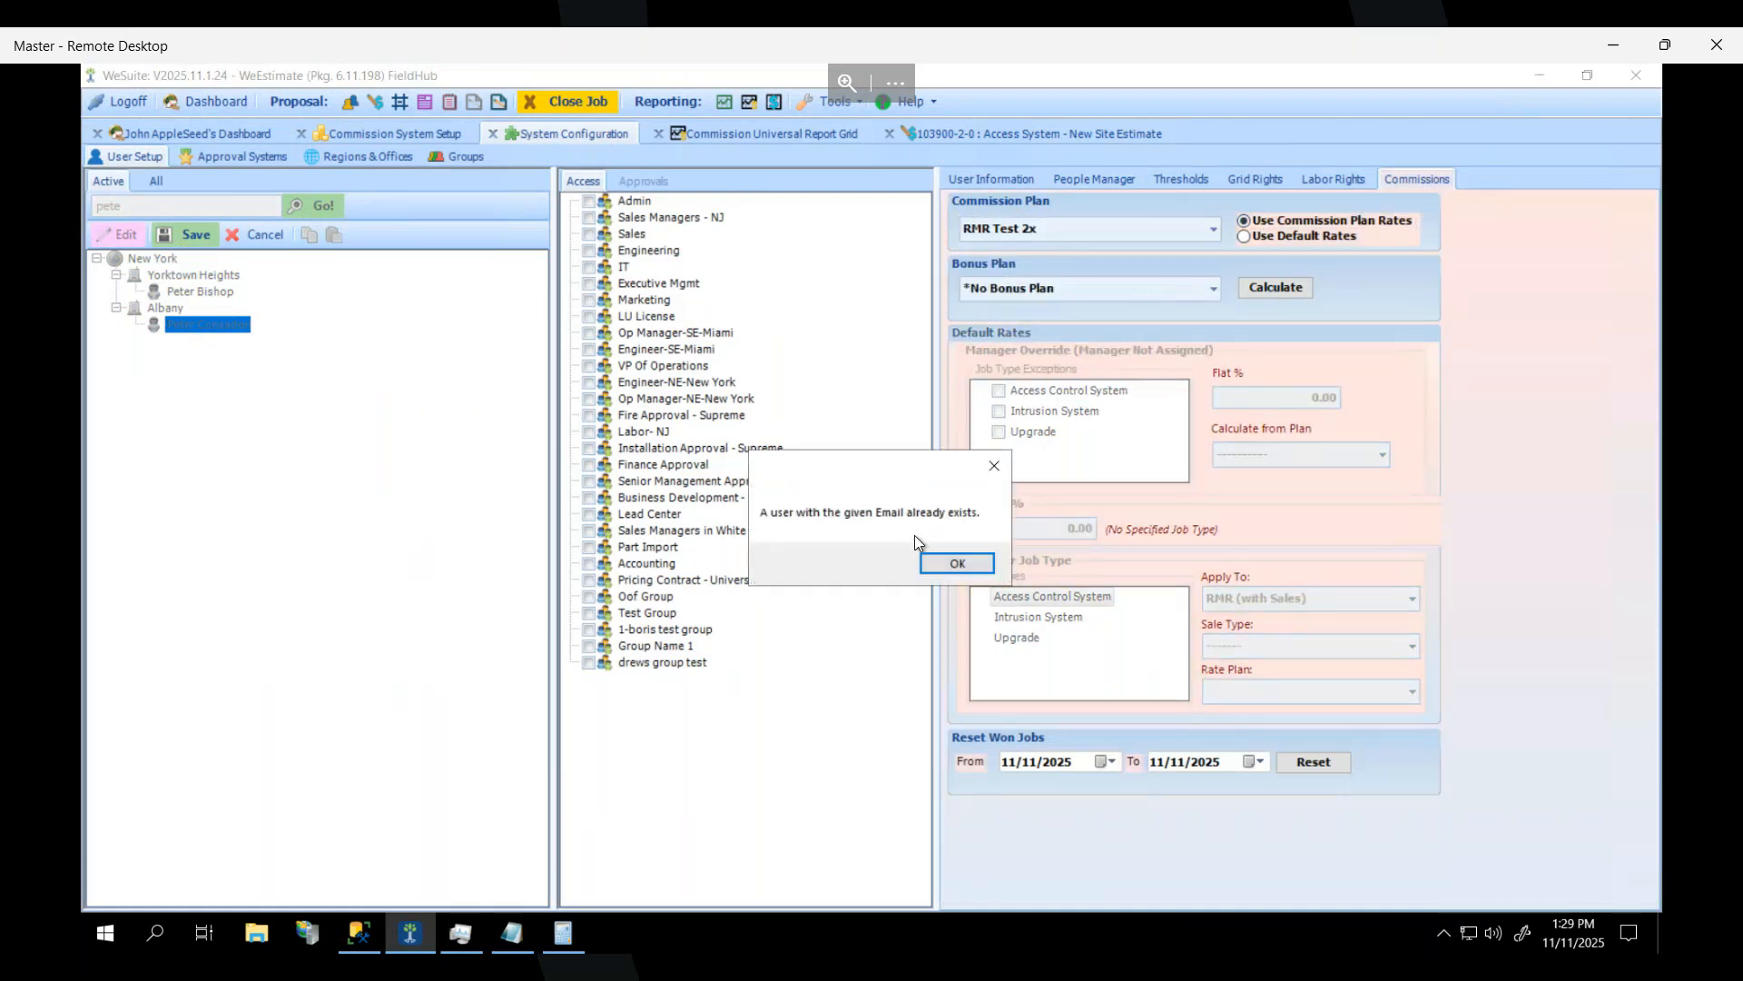
pyautogui.click(957, 563)
# Prefix that salesperson's logon e-mail with their initials and save the user.
pyautogui.click(999, 180)
pyautogui.click(1022, 357)
pyautogui.click(969, 357)
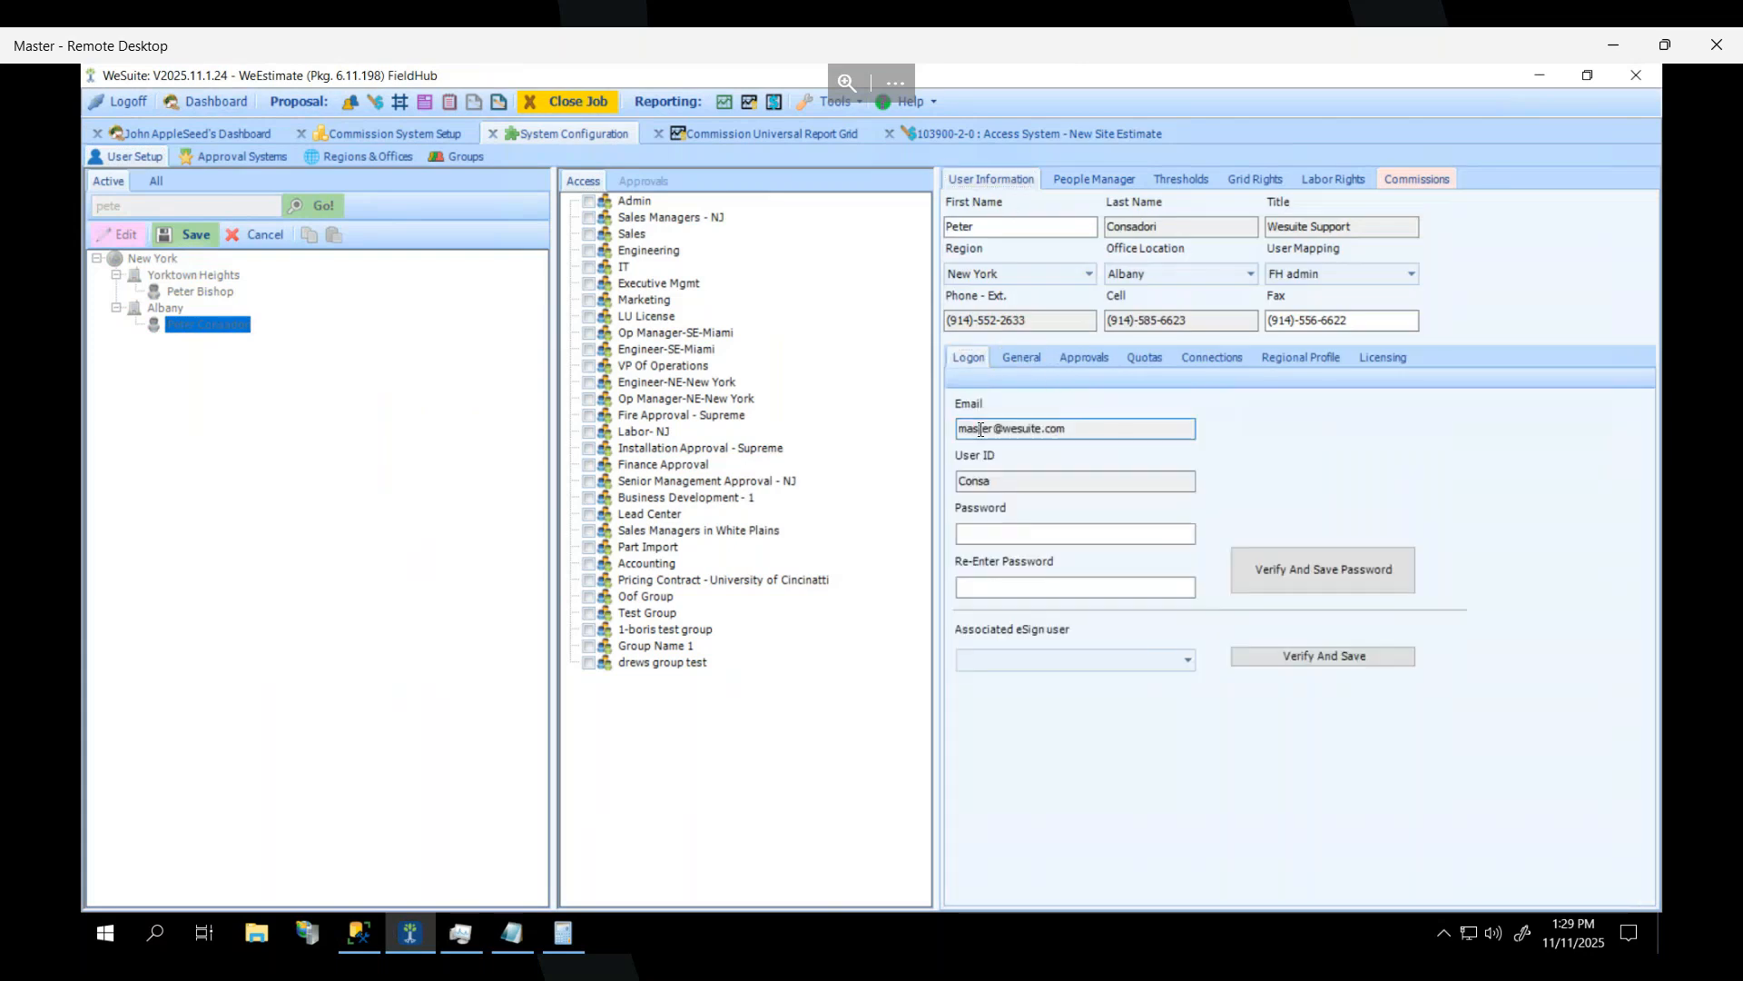
pyautogui.moveTo(980, 429); pyautogui.dragTo(936, 425)
pyautogui.press('Home')
pyautogui.write('pc')
pyautogui.click(177, 235)
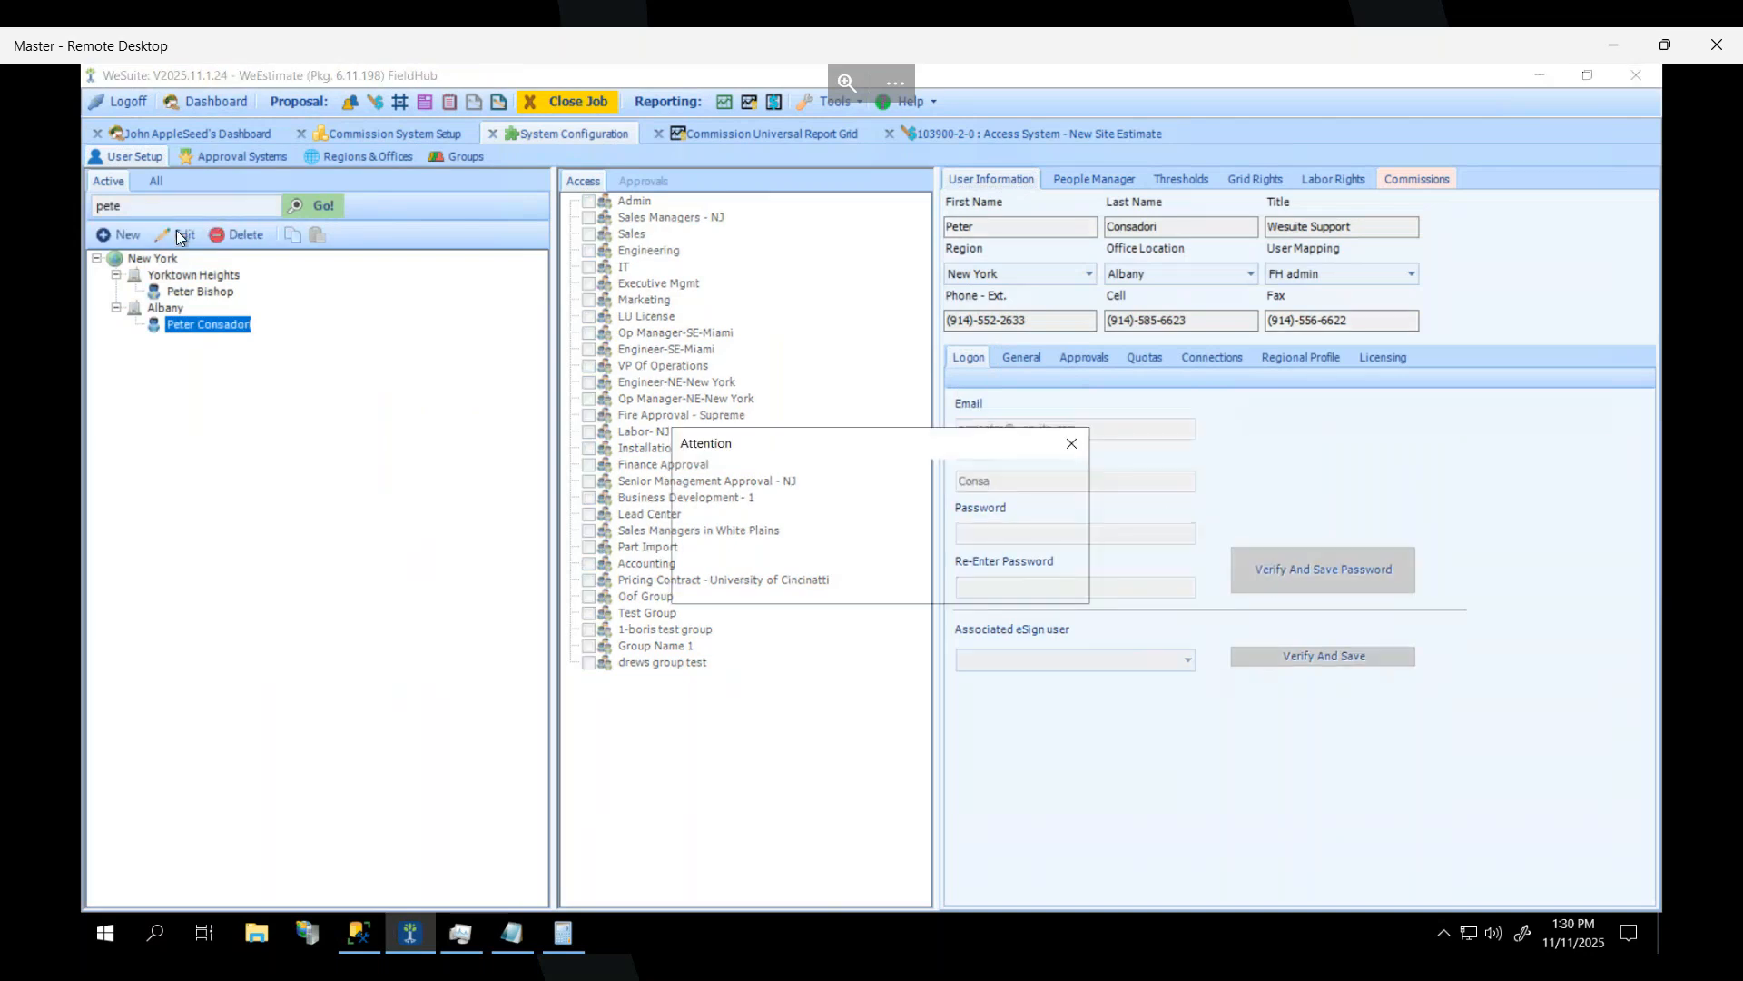
pyautogui.click(1035, 581)
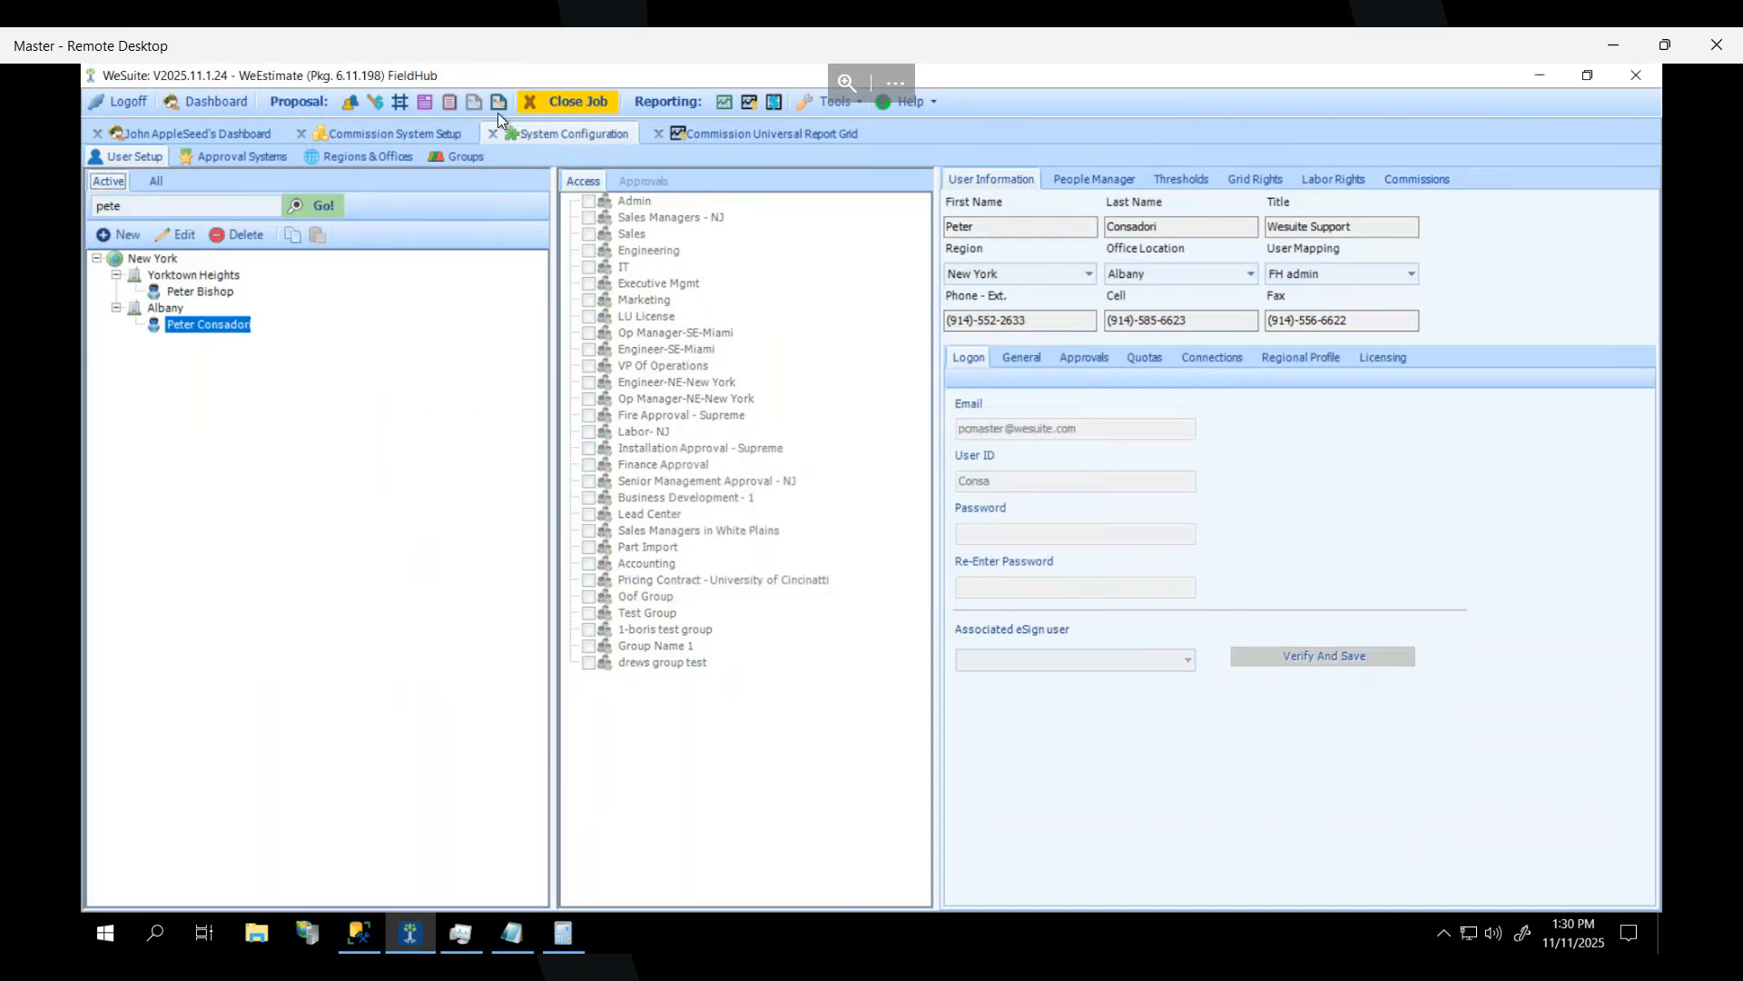
# Reopen the last estimate and give the second listed salesperson a 50% commission split.
pyautogui.click(160, 132)
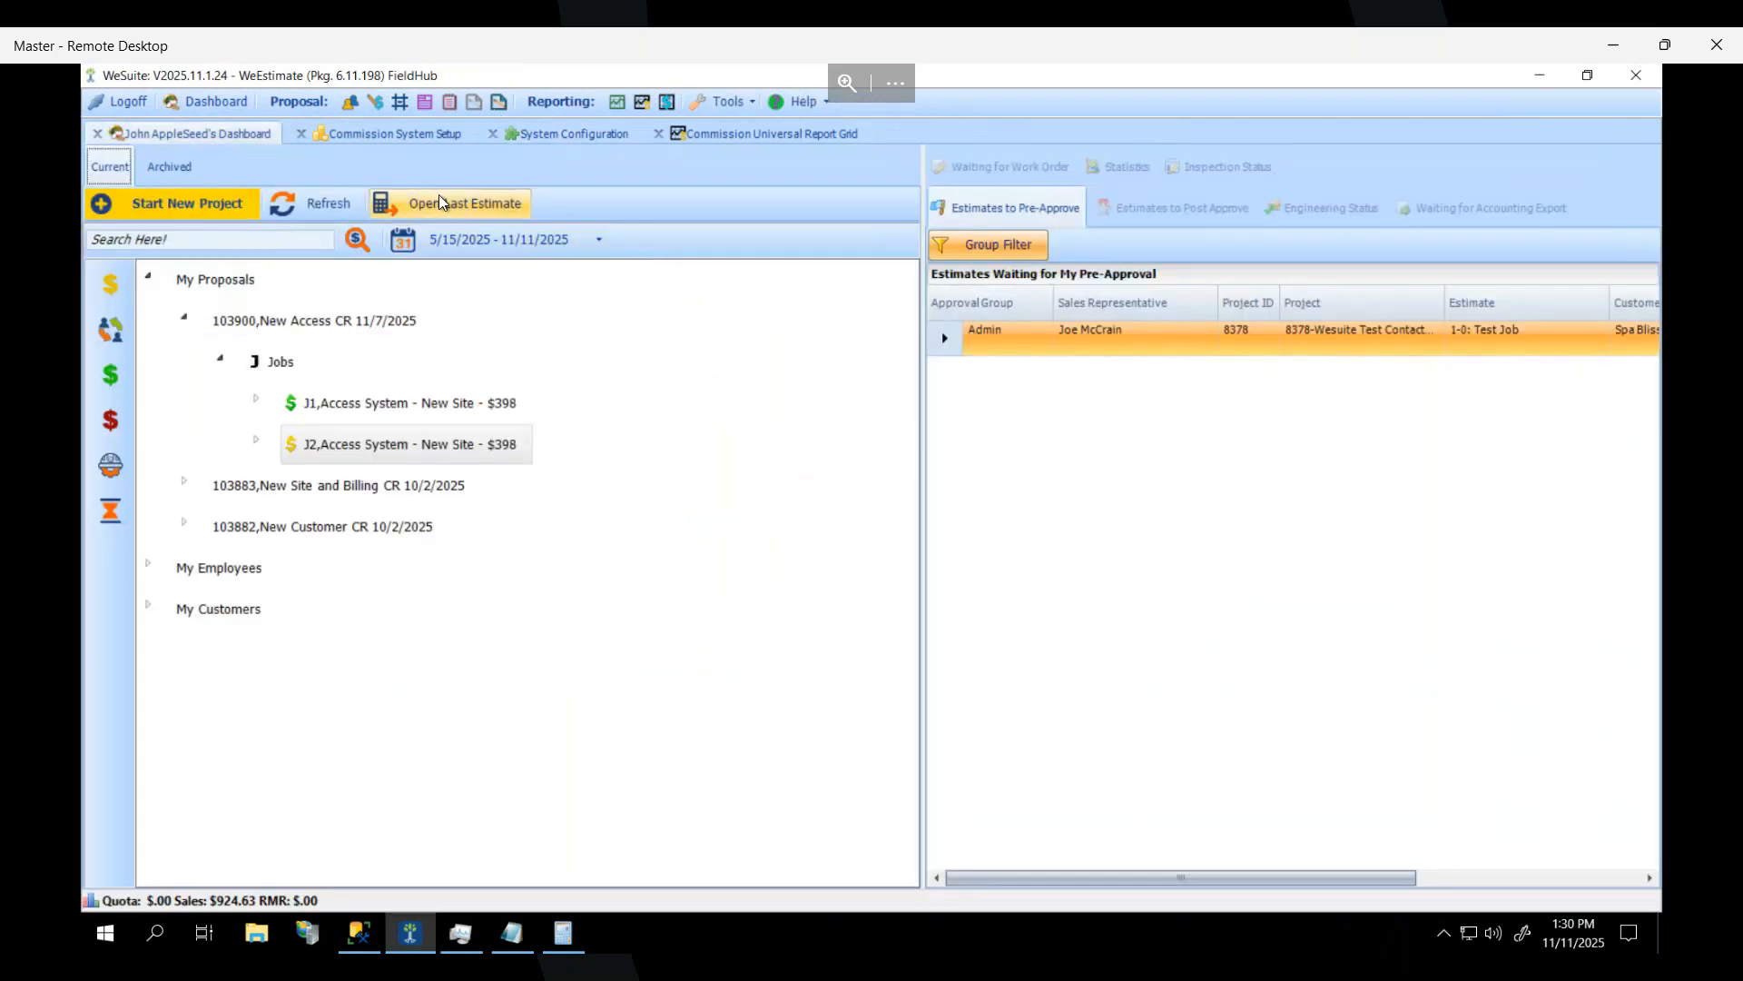
pyautogui.click(439, 206)
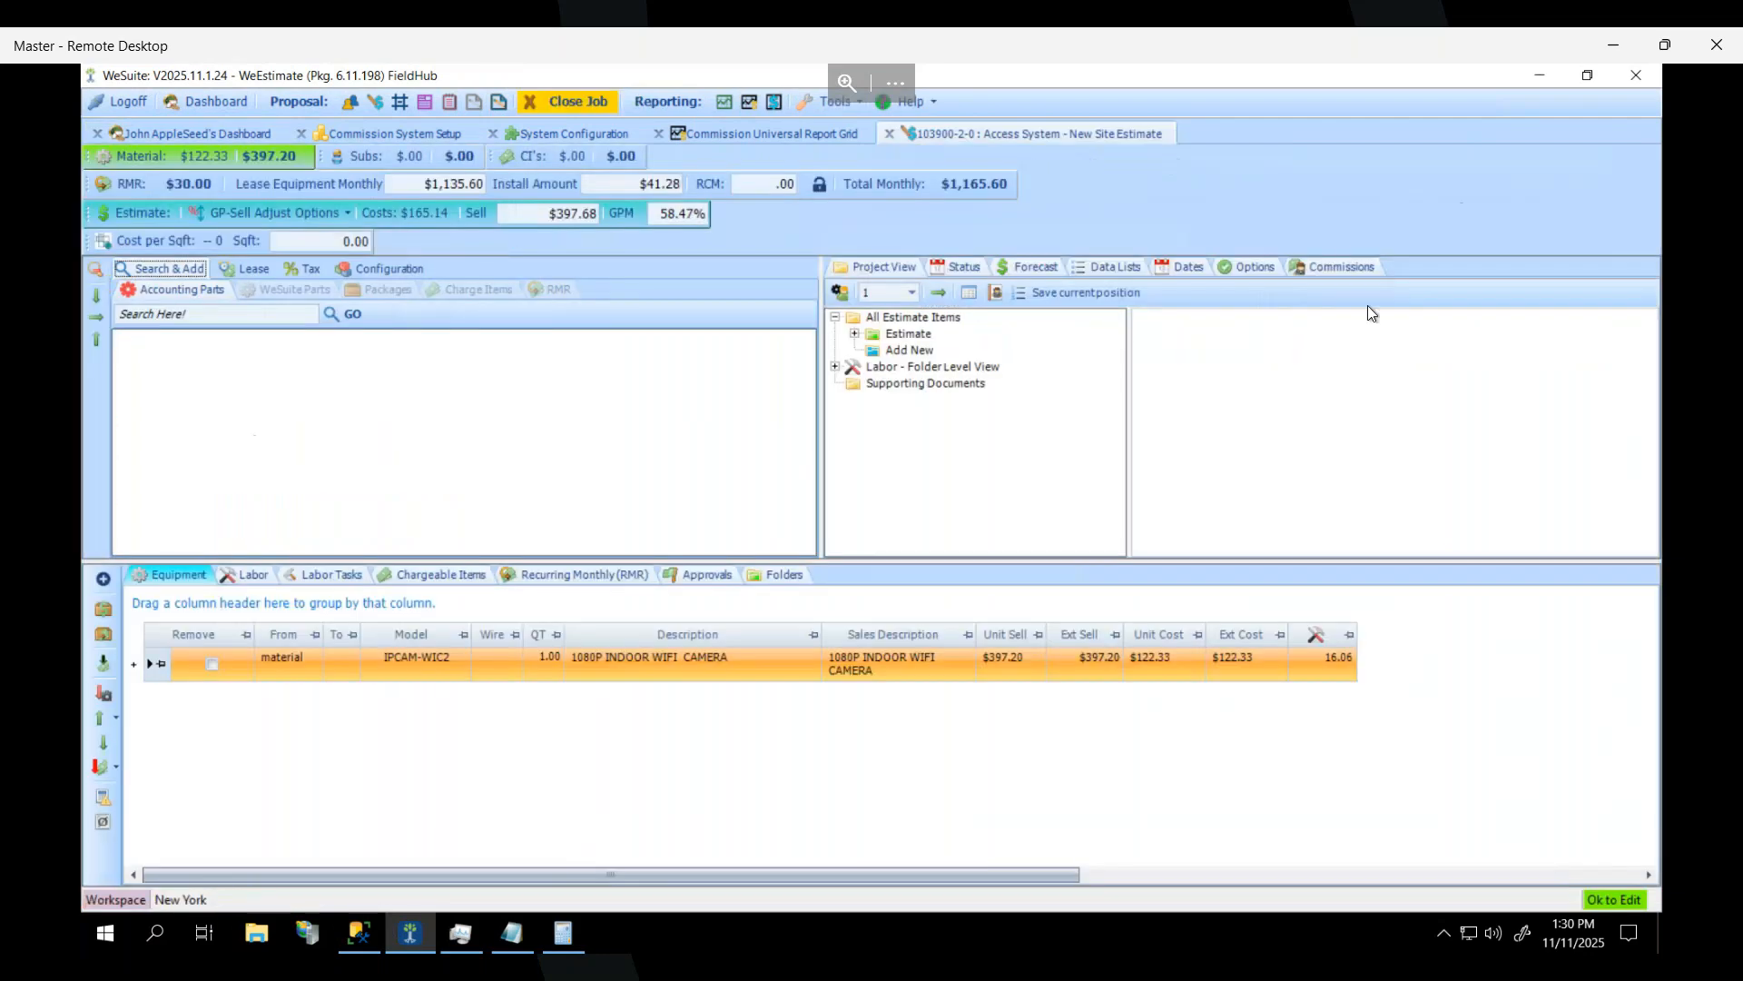
pyautogui.click(1339, 263)
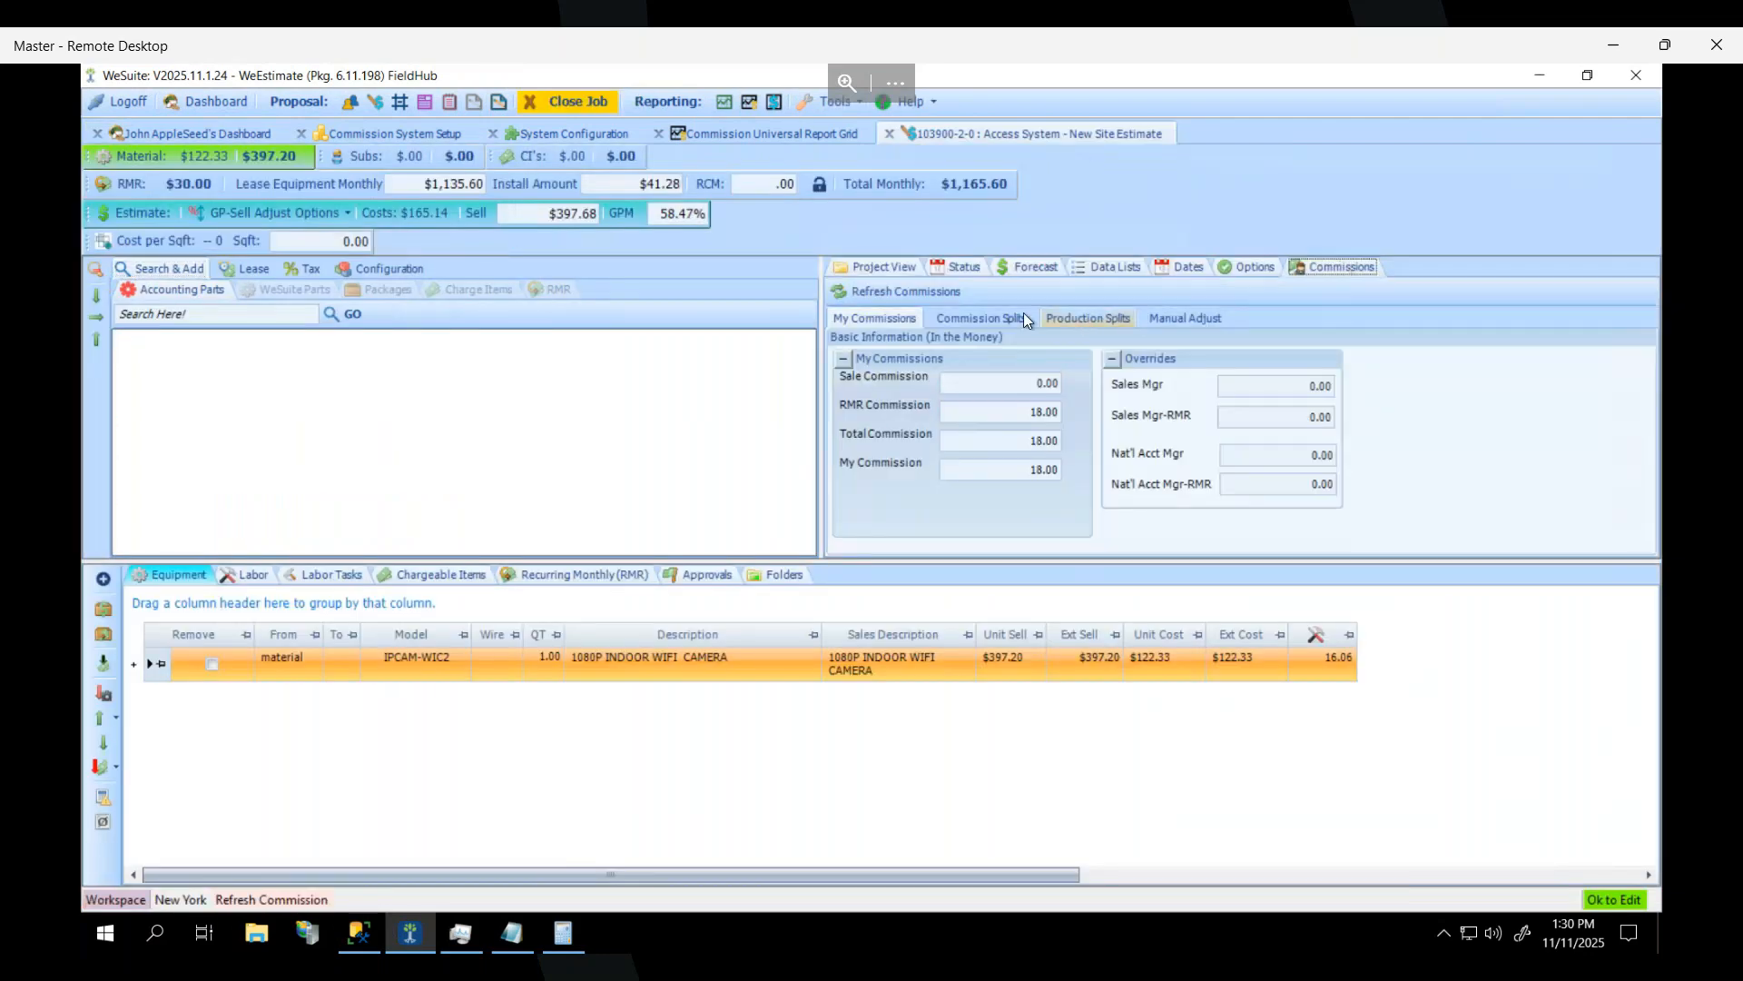
pyautogui.click(996, 317)
pyautogui.click(860, 374)
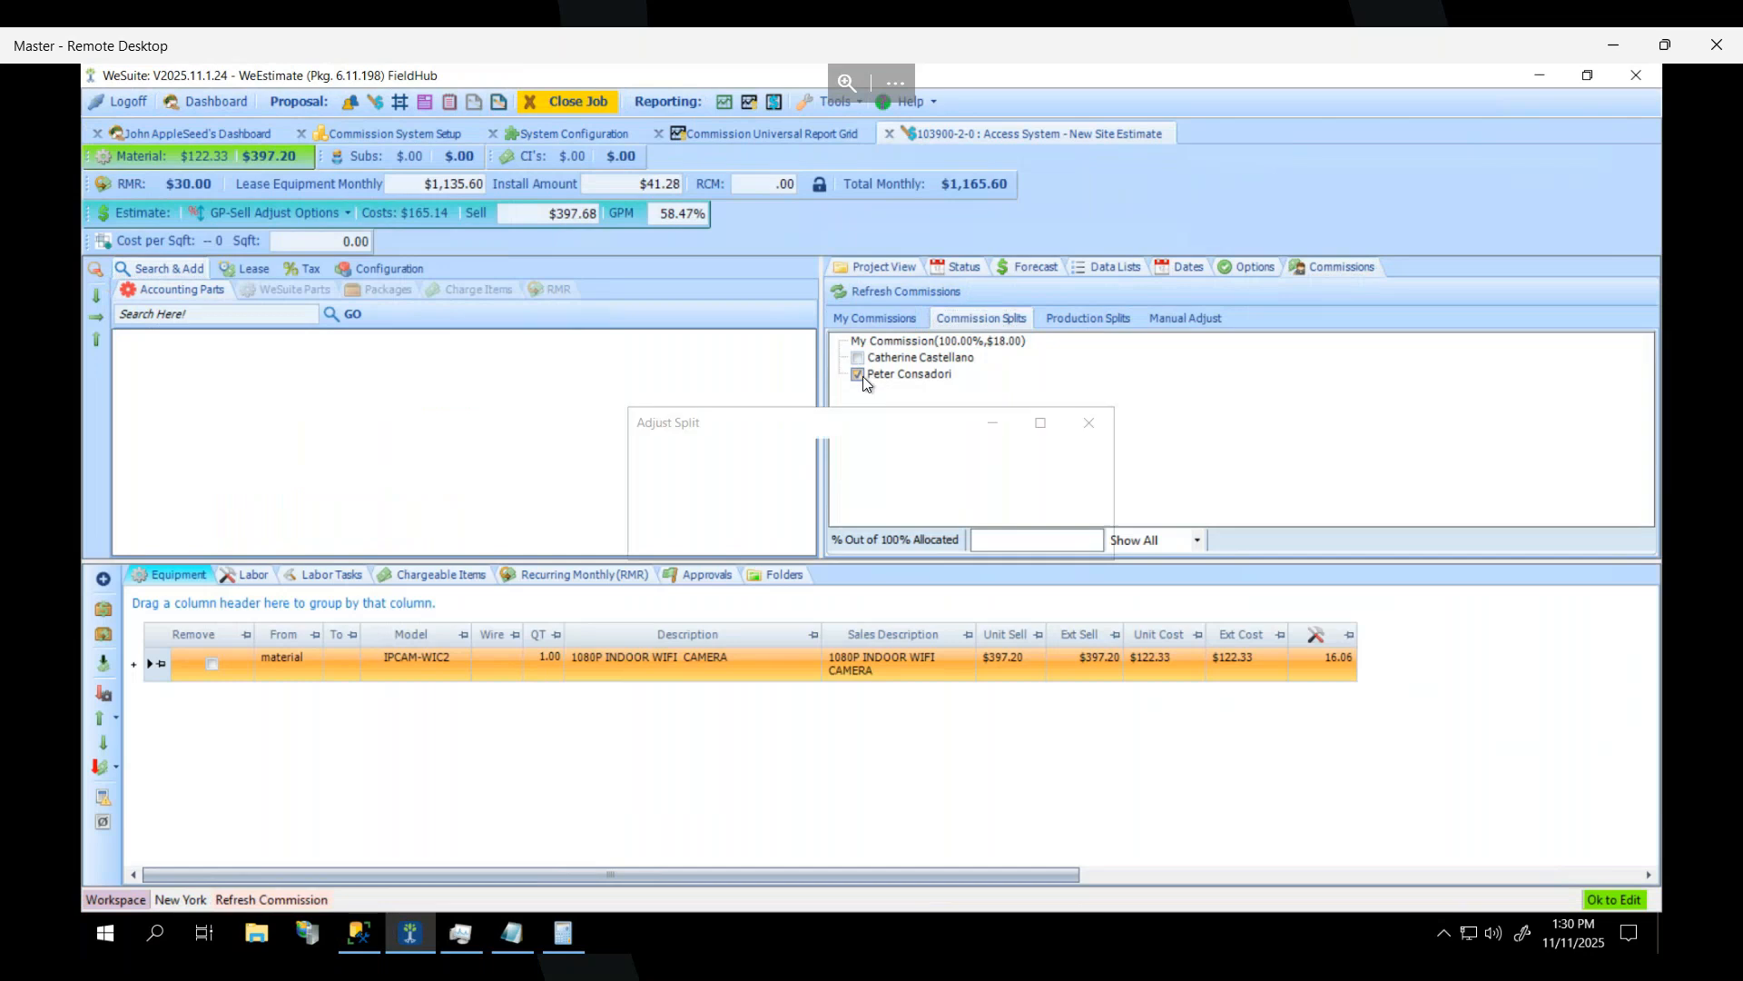
pyautogui.click(788, 459)
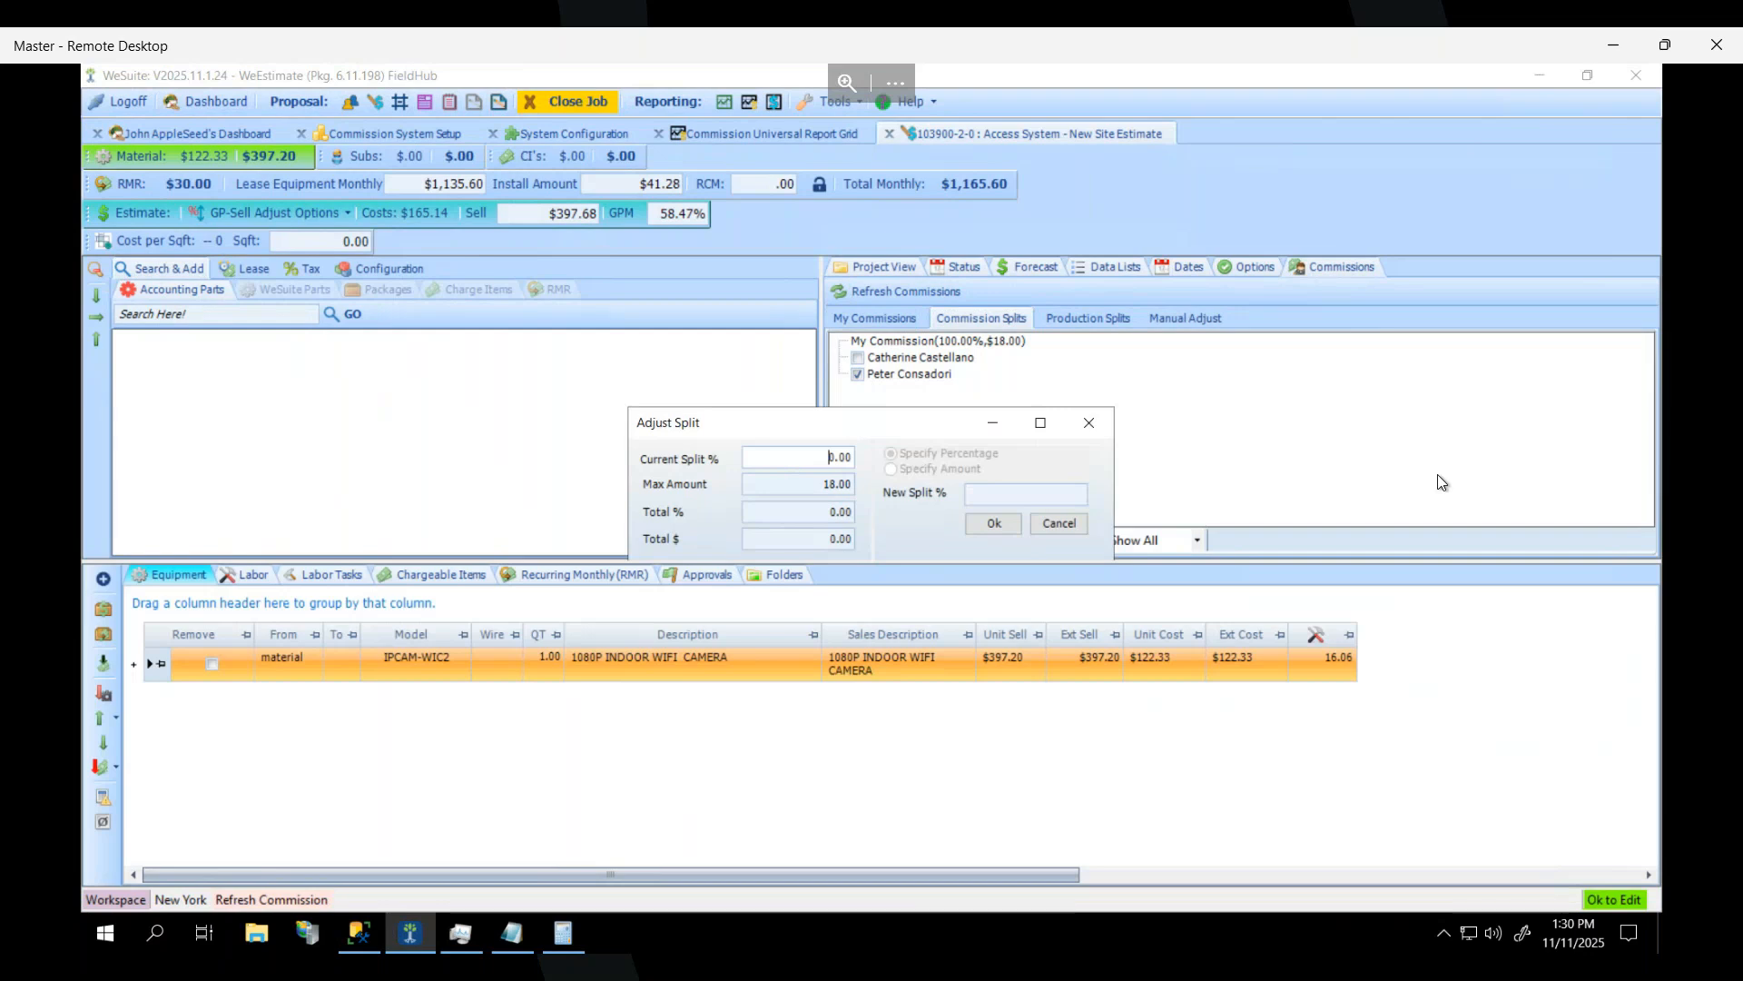
pyautogui.click(984, 500)
pyautogui.write('50')
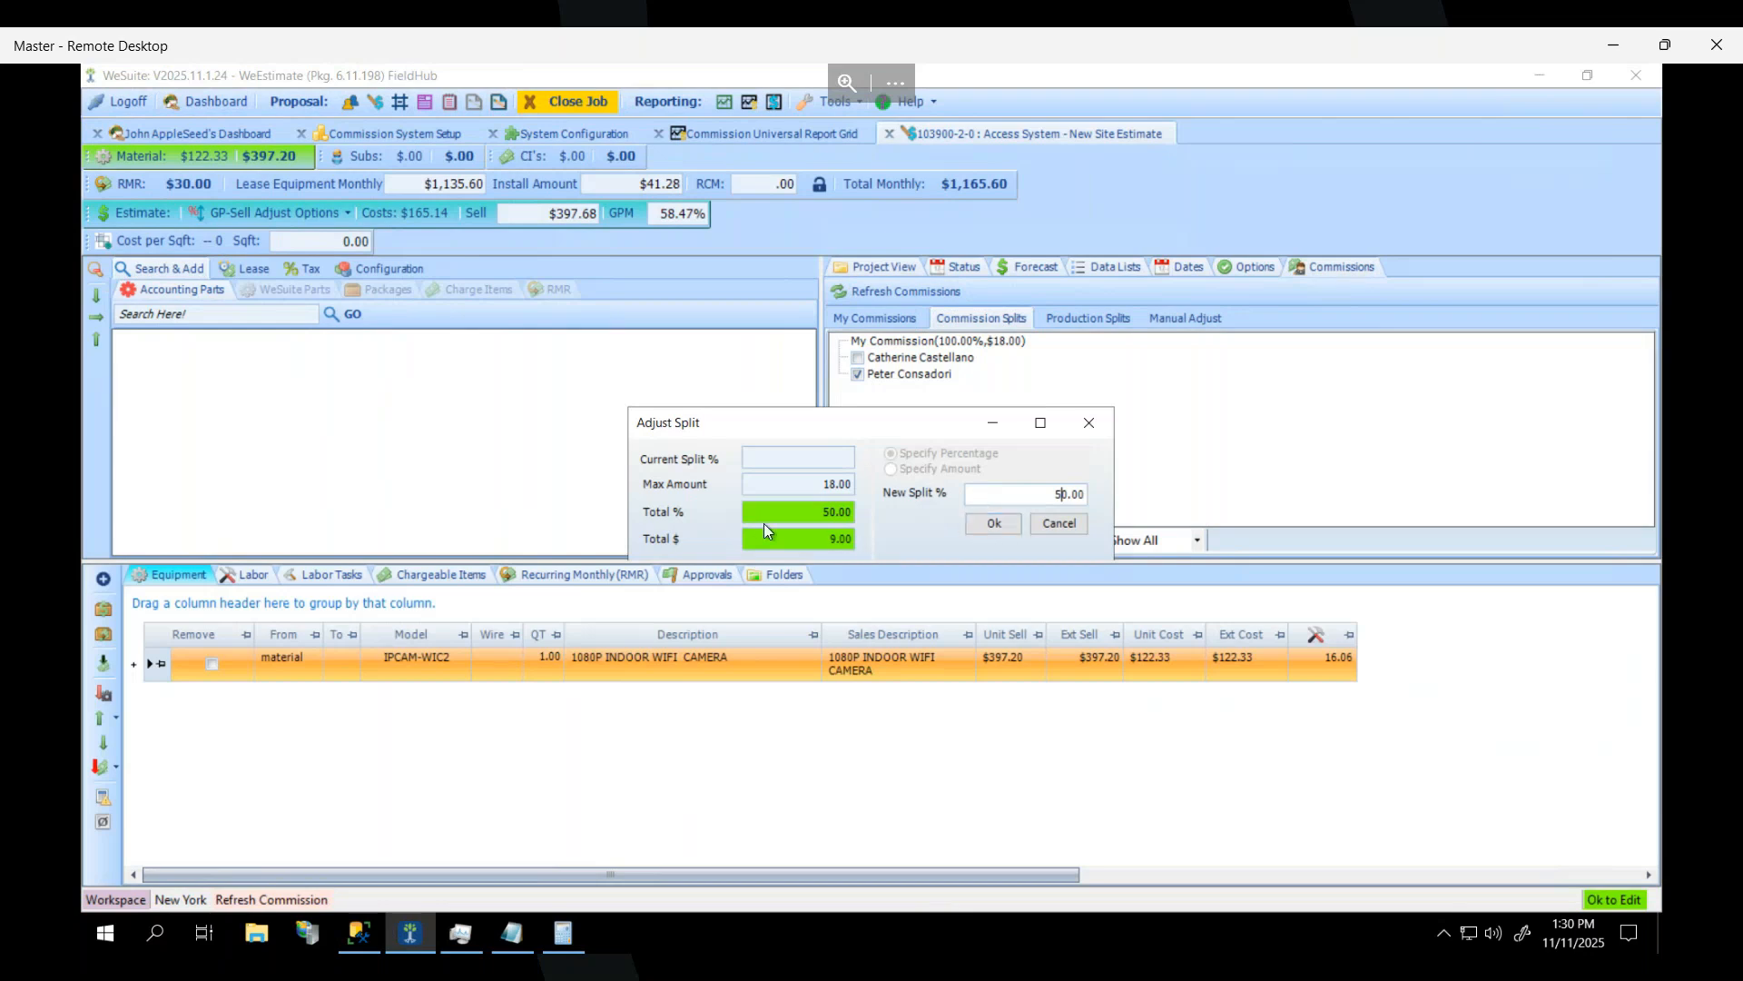
pyautogui.click(990, 521)
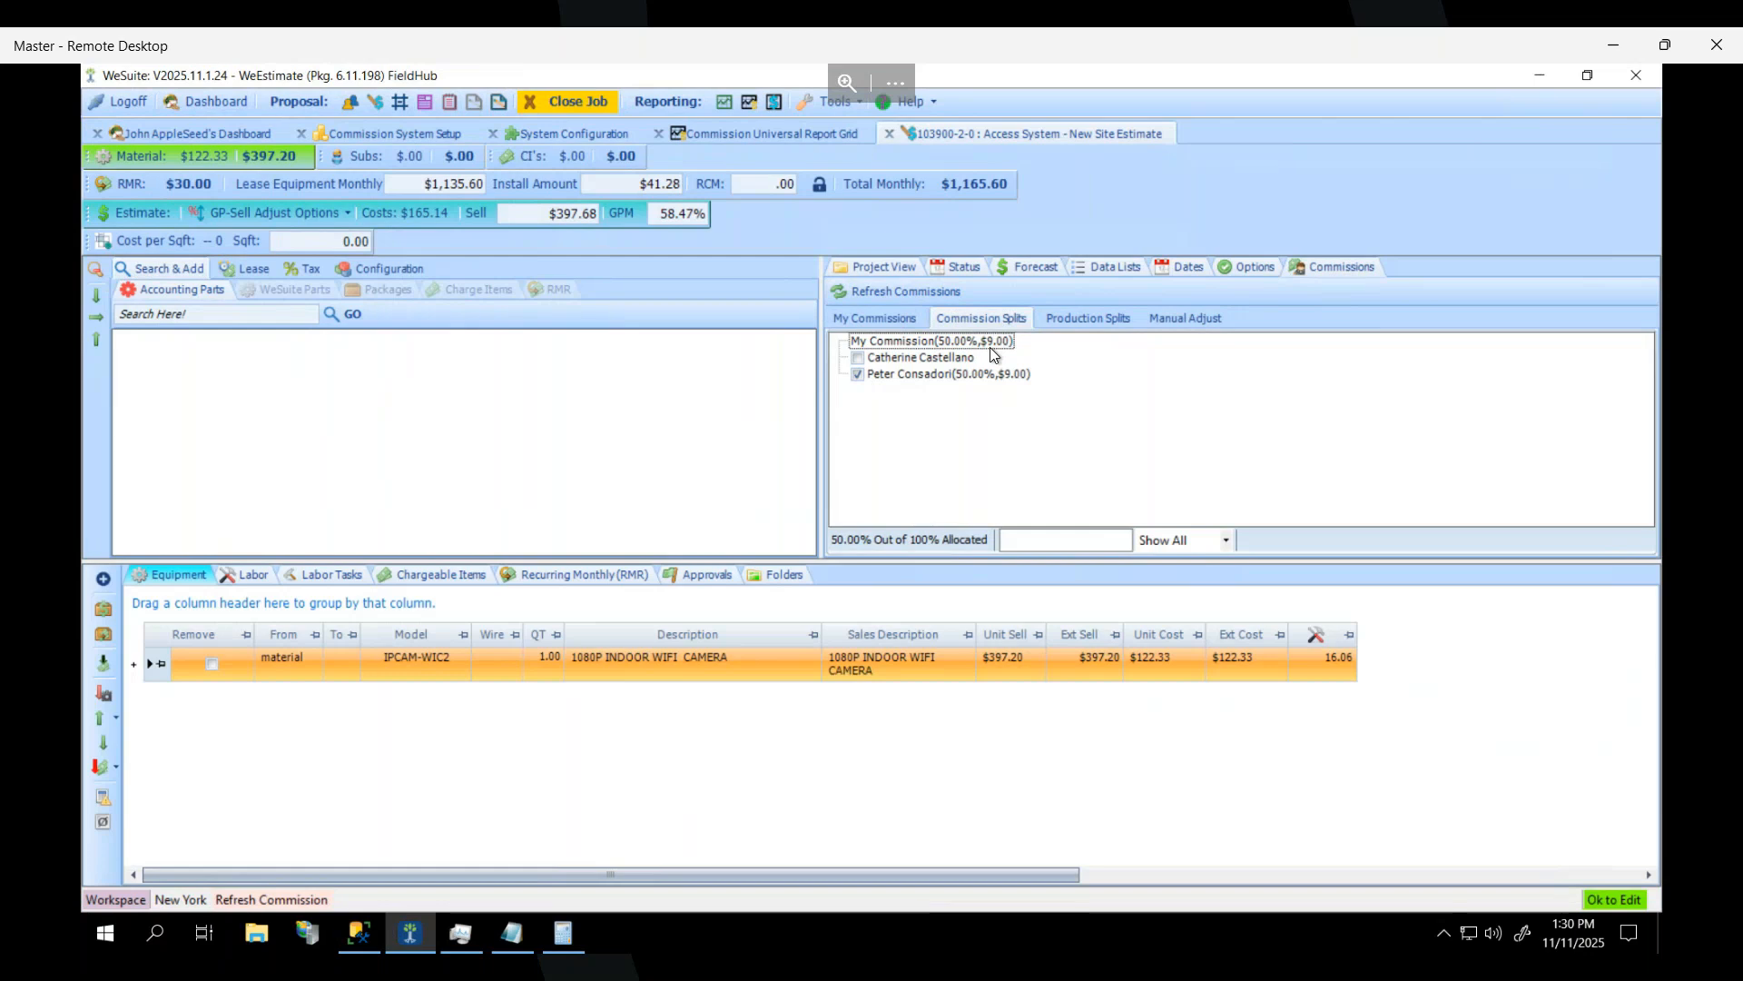
# Refresh the estimate's commissions and close the job.
pyautogui.click(869, 289)
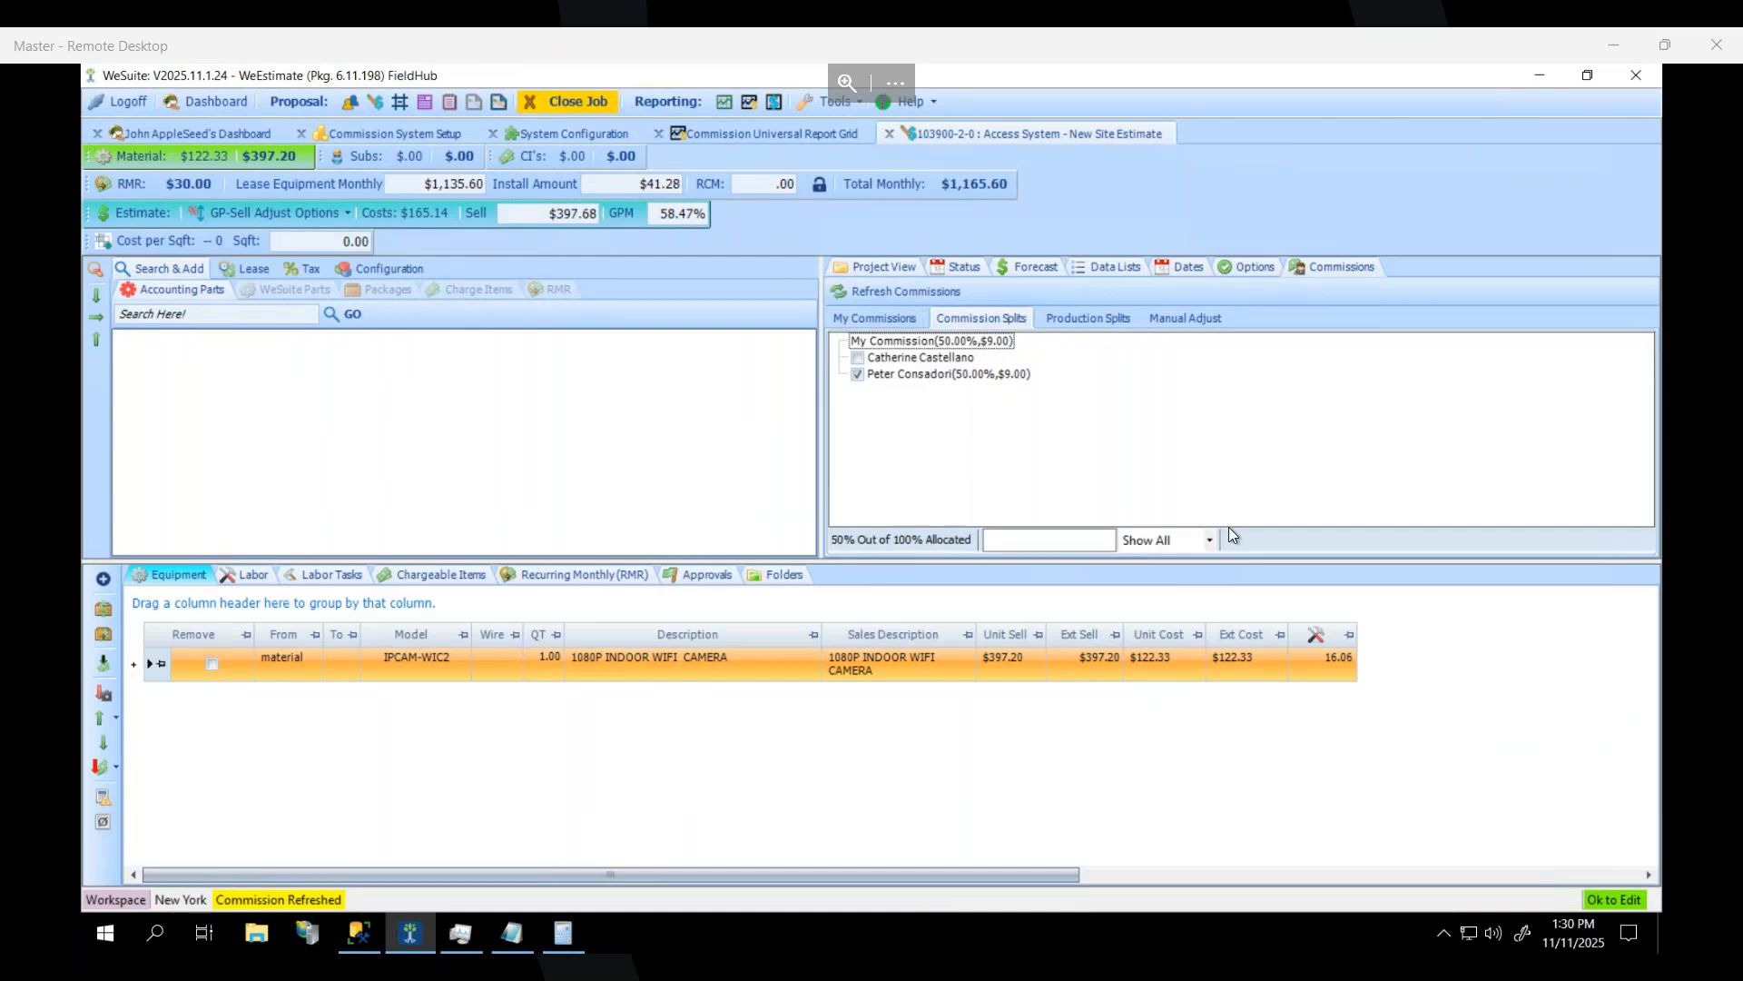
pyautogui.click(1233, 488)
pyautogui.click(586, 105)
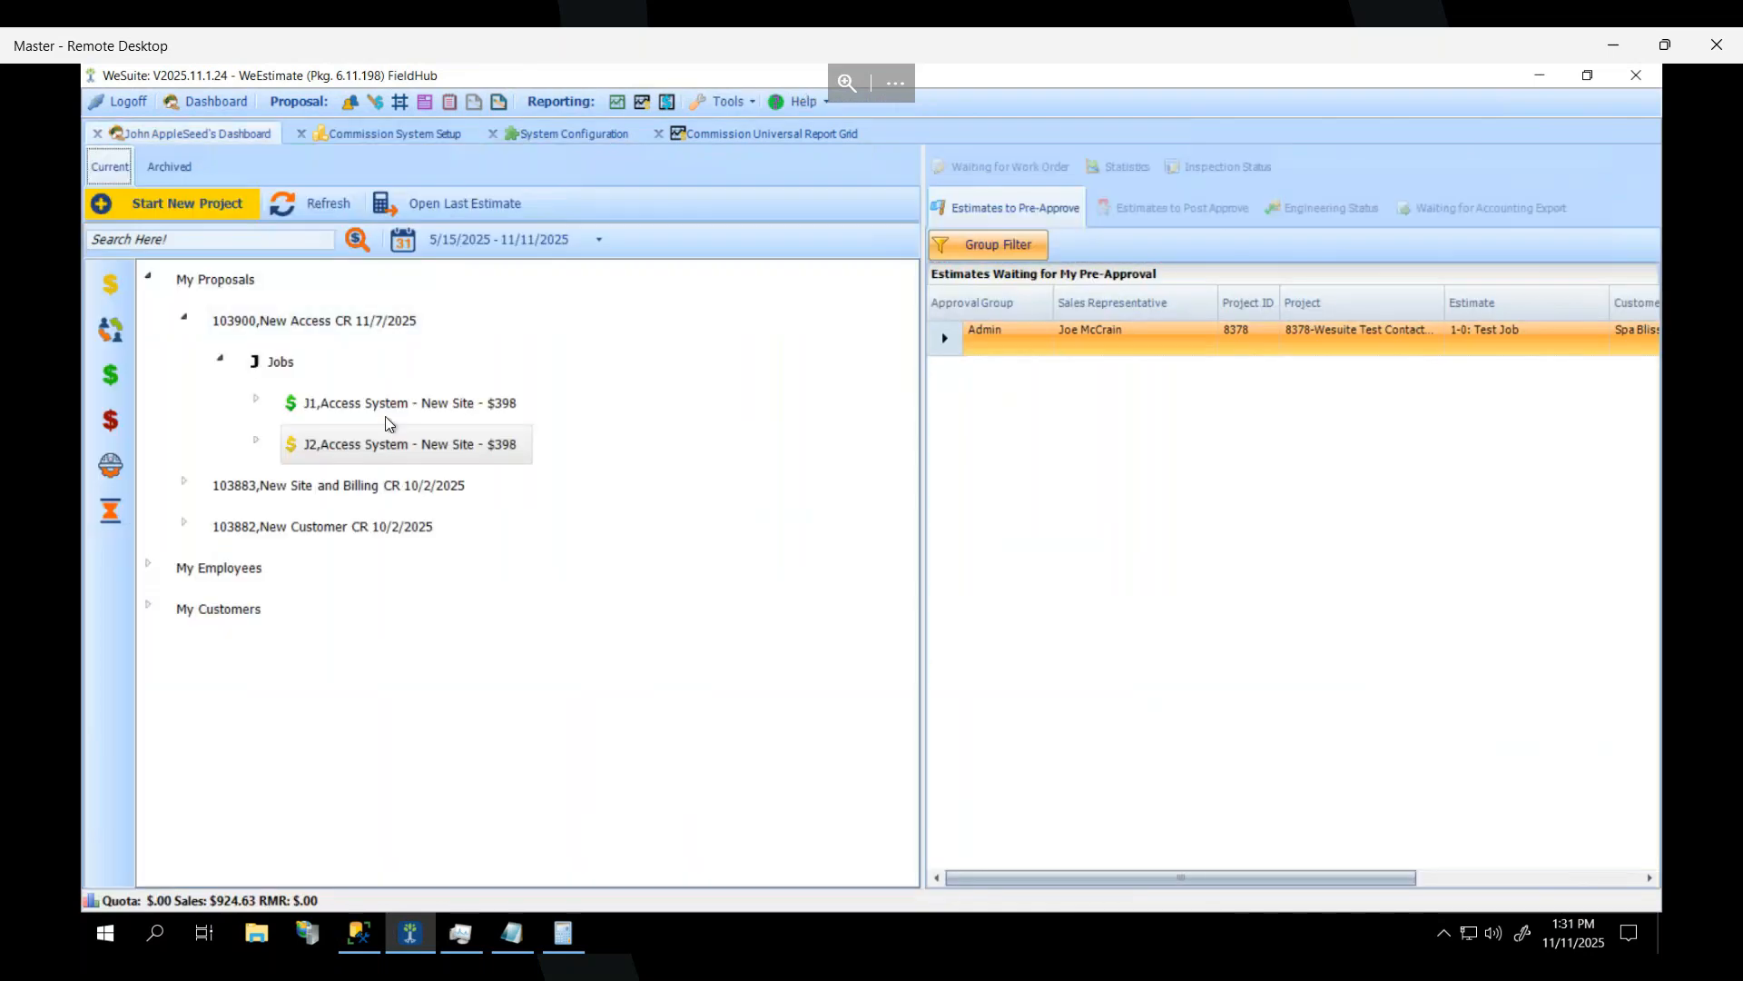